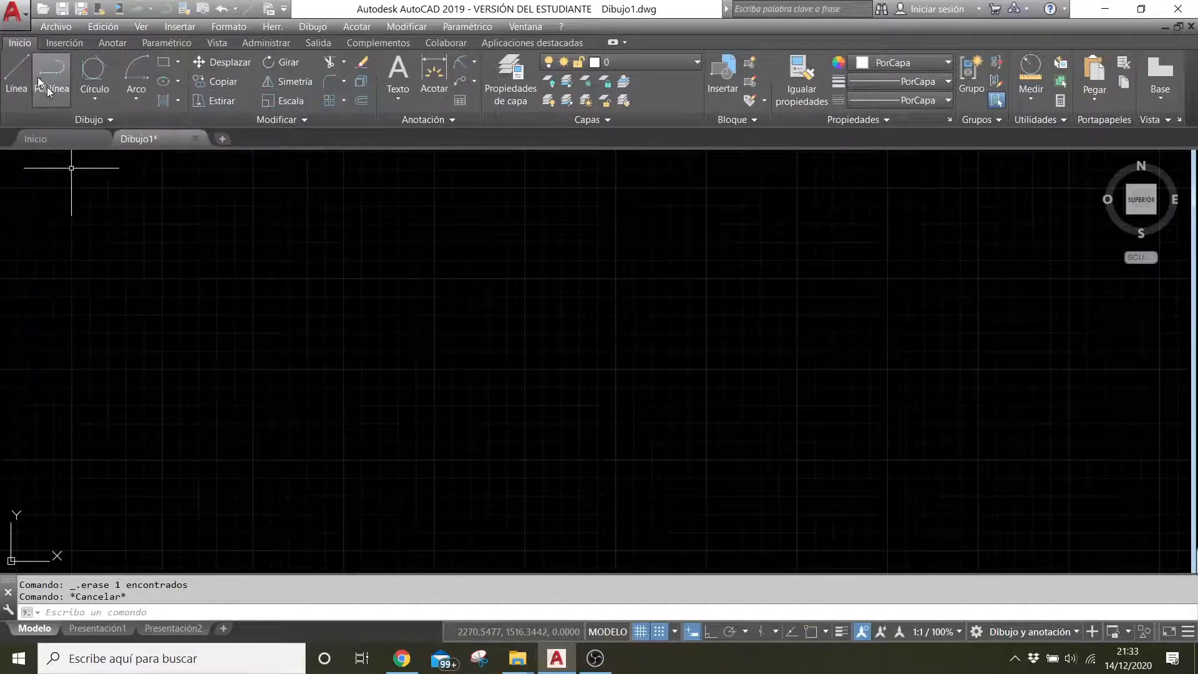
- Draw a zigzag of three connected line segments with the Line command, from about (1030, 1610) to about (2790, 1990)
click(10, 77)
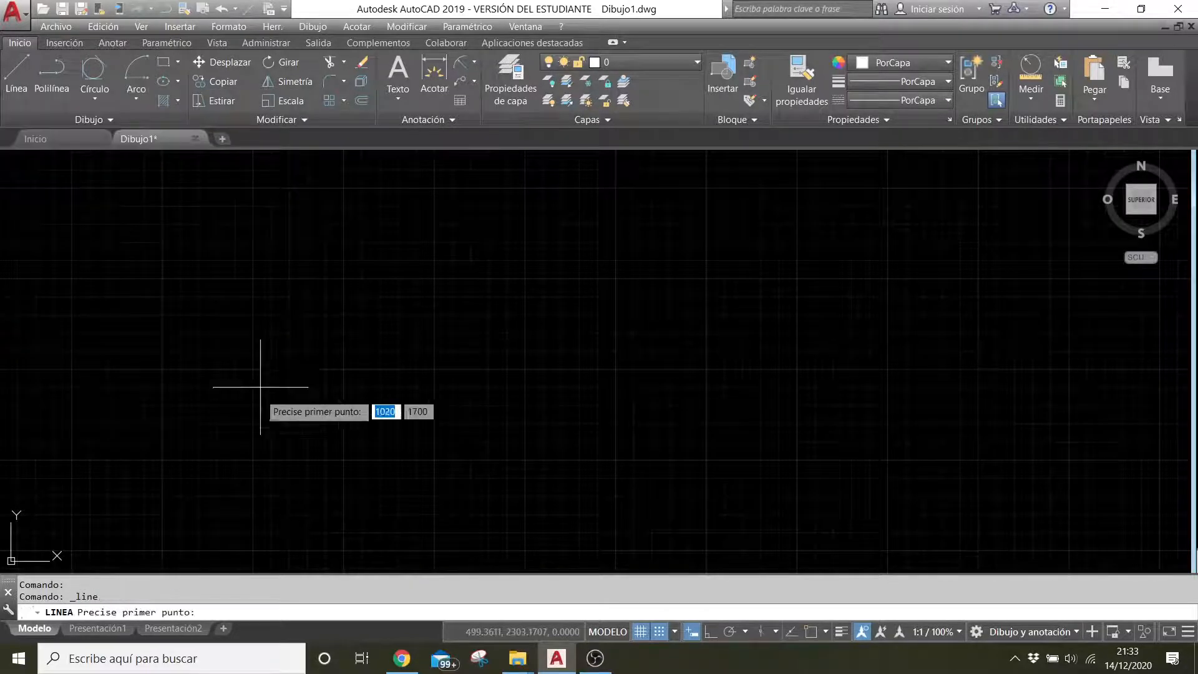
click(264, 419)
click(507, 261)
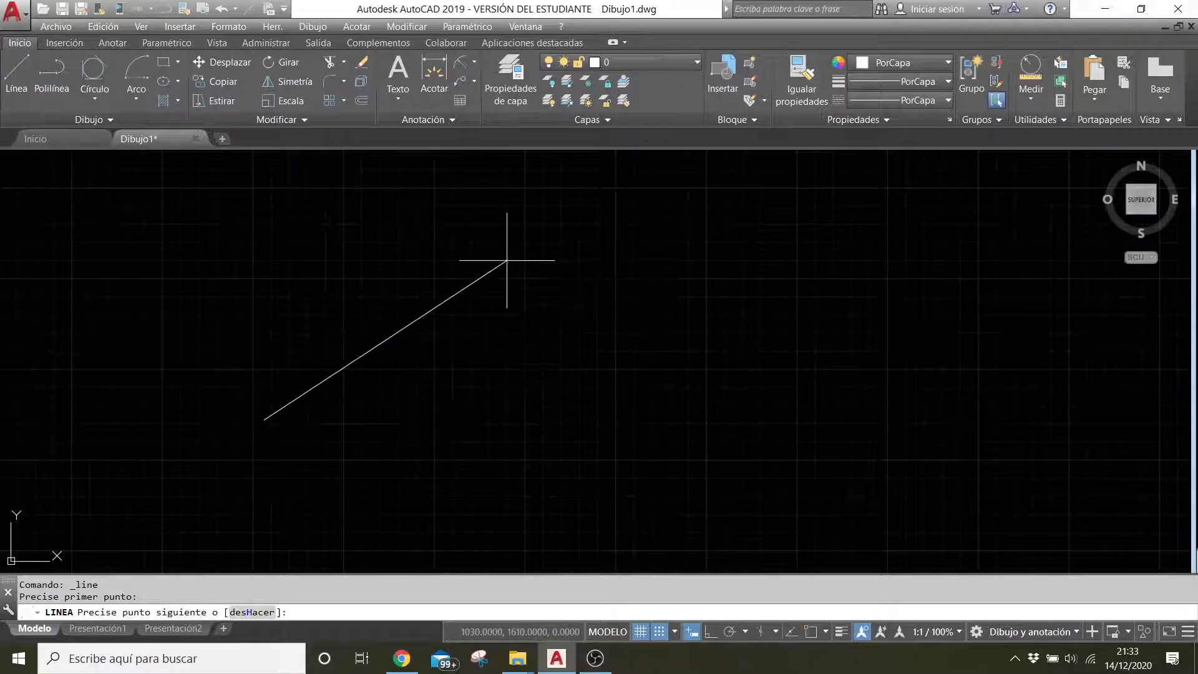
click(677, 426)
click(903, 282)
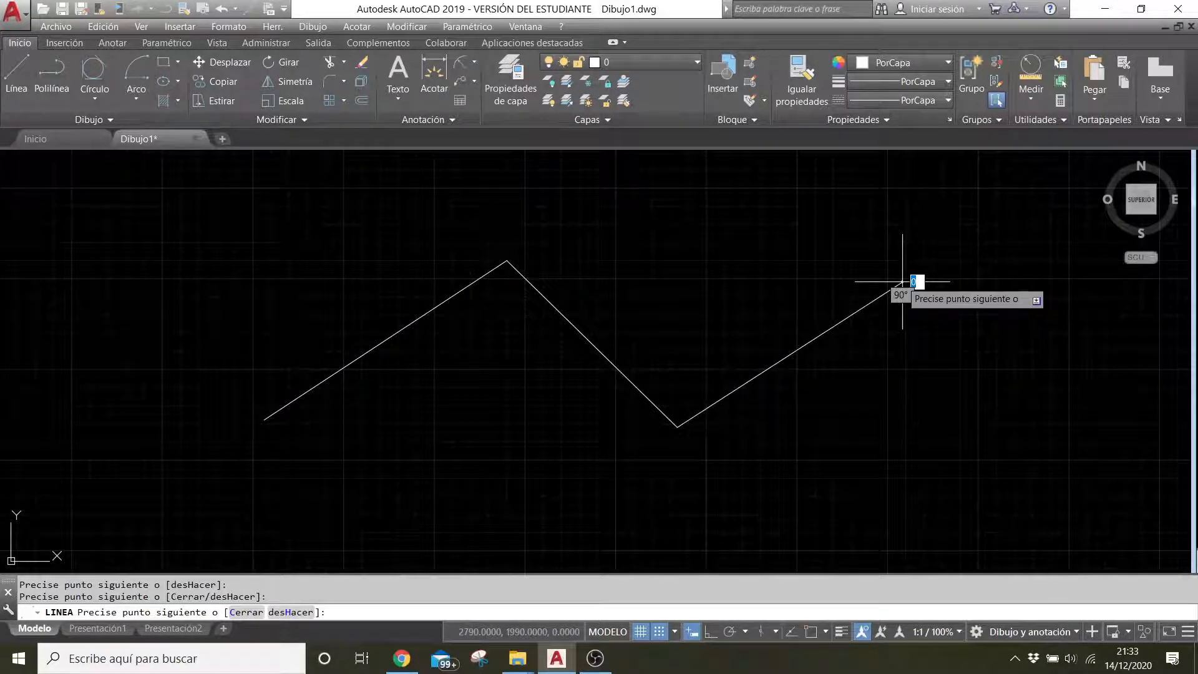
key(Return)
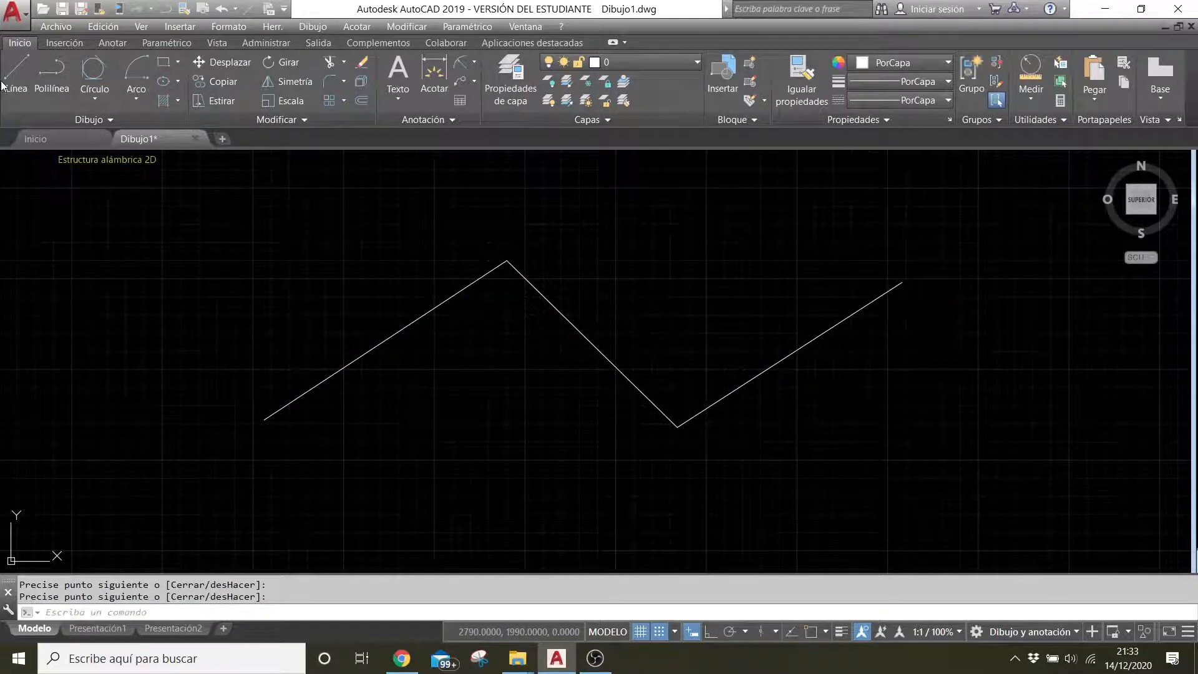
- Draw a second three-segment line zigzag above the first, from about (930, 1980) to about (2750, 2170)
mouse_move(157, 631)
text(1)
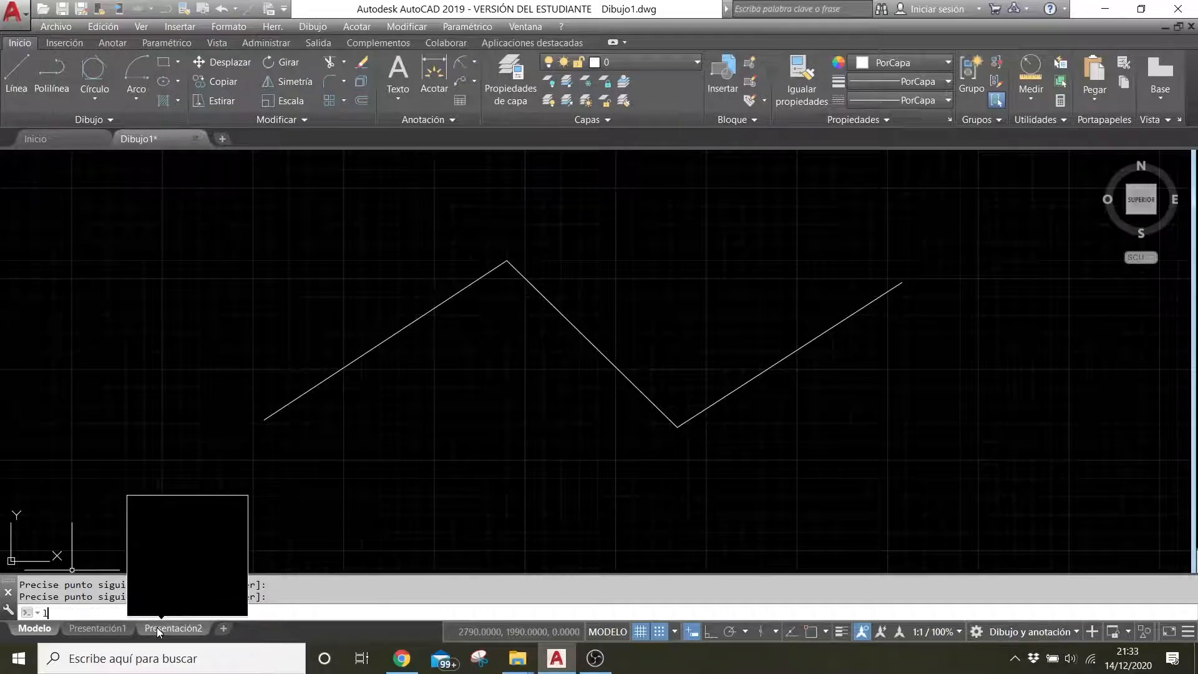
key(Return)
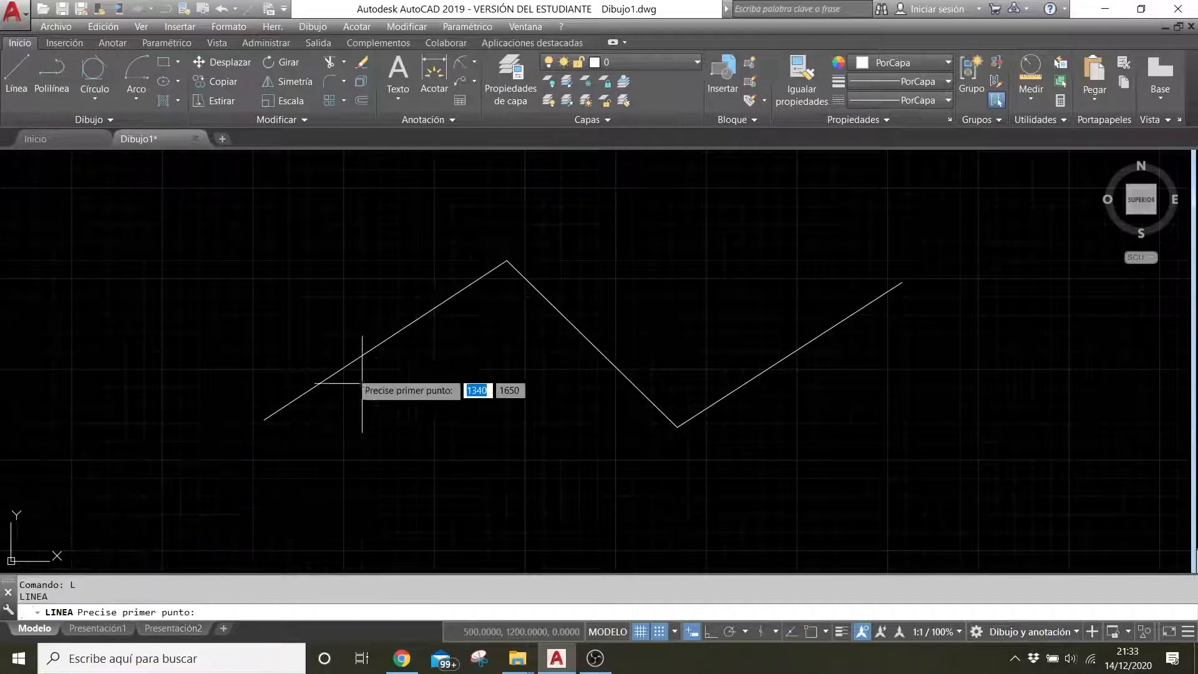
click(229, 285)
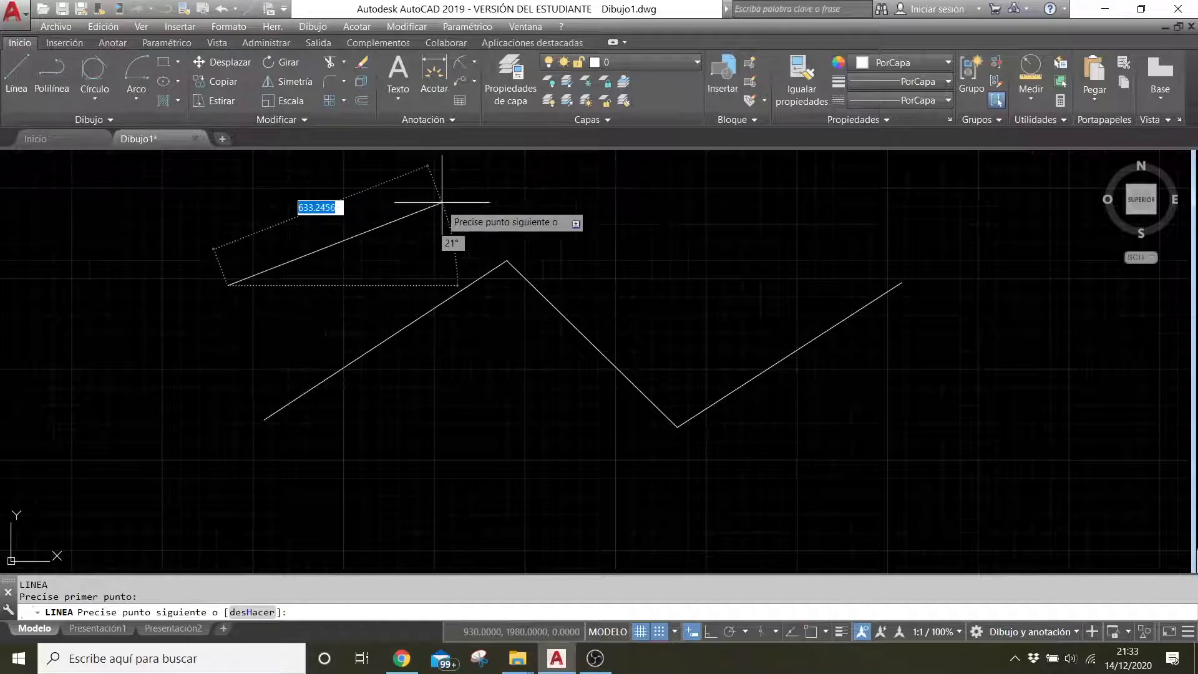
click(442, 203)
click(670, 263)
click(888, 216)
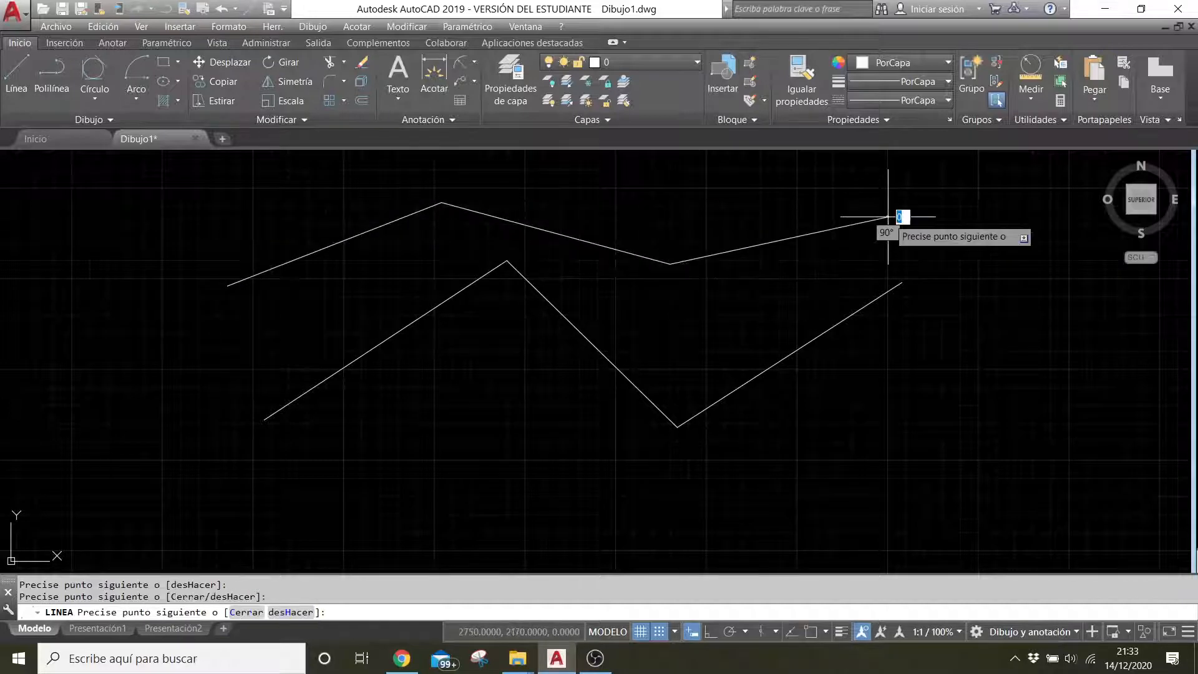
key(Return)
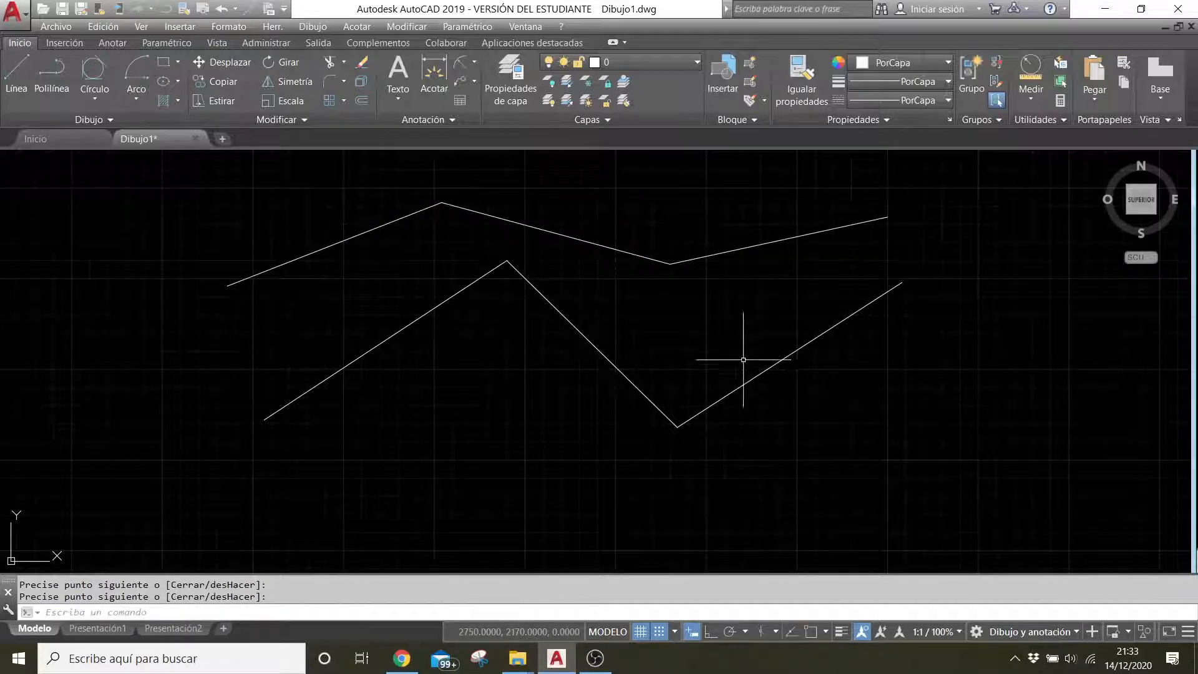
- Select the three segments of the upper zigzag one by one to examine their grips, and clear the selection
click(338, 244)
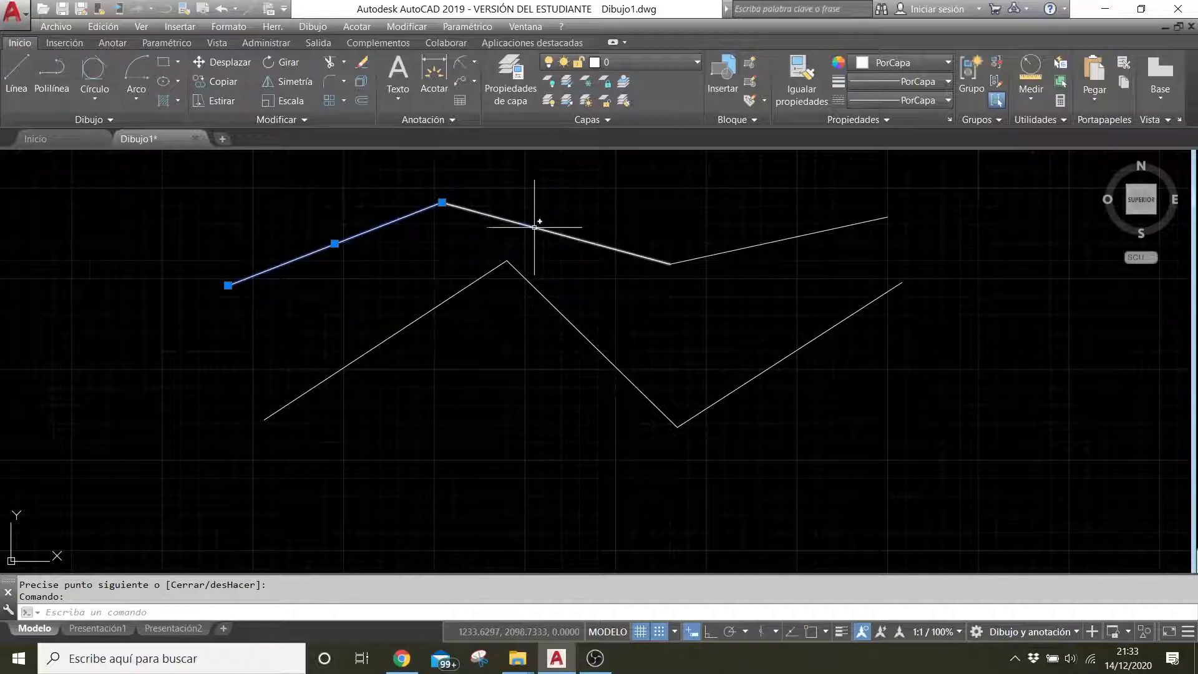
click(534, 227)
click(796, 239)
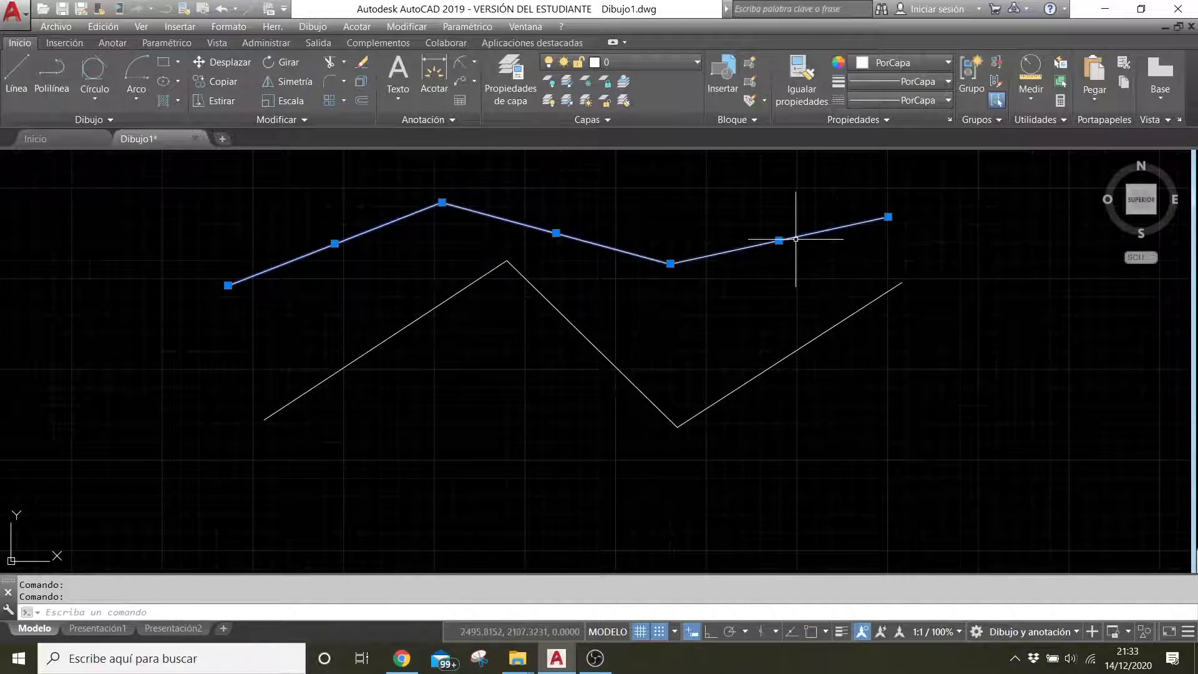
key(Escape)
key(Escape)
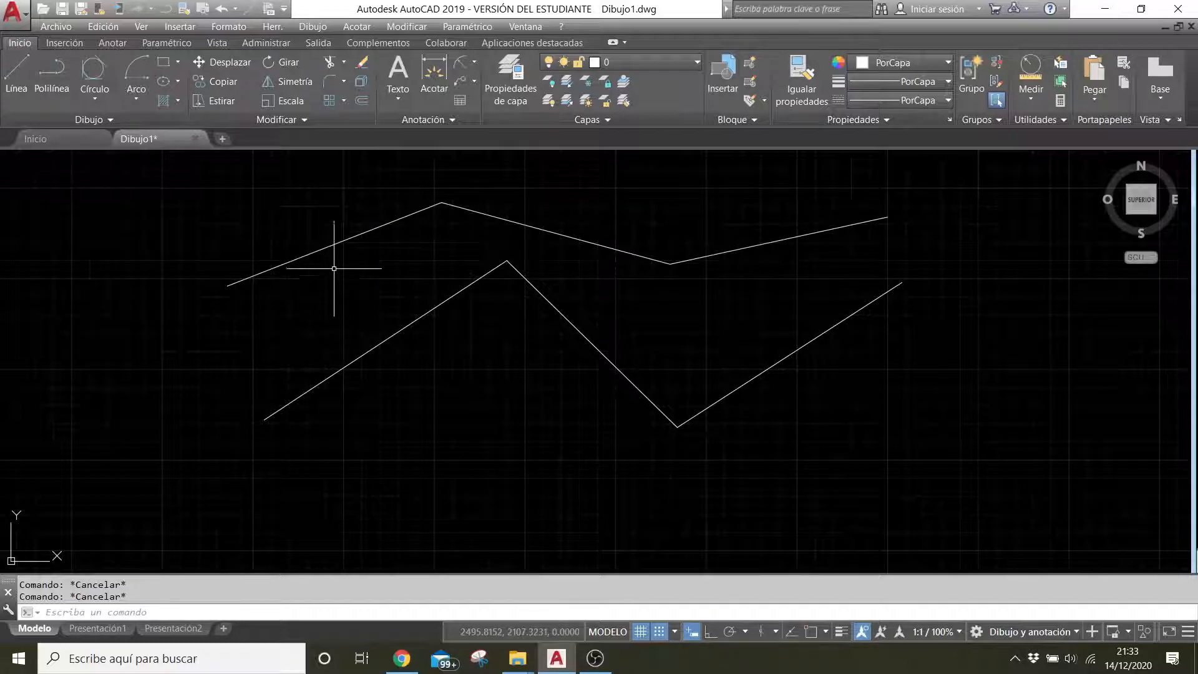
- Move the first segment of the upper zigzag away from the others by its midpoint grip, ending with its midpoint at about (1040, 2010)
click(332, 250)
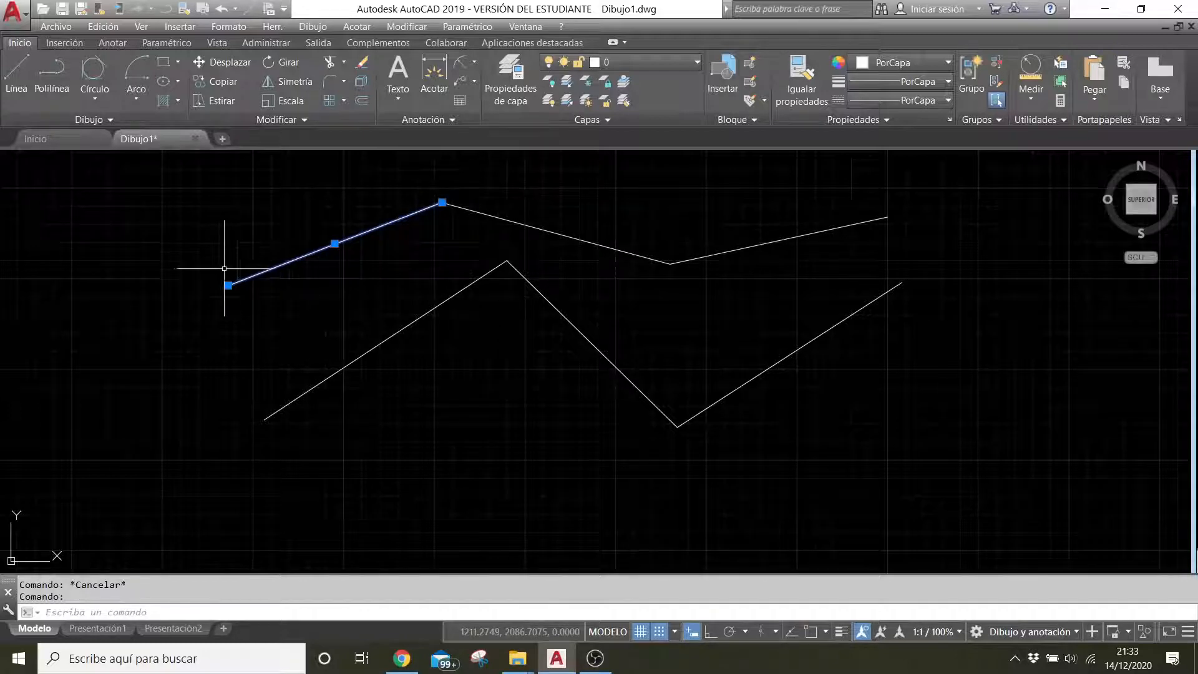
click(334, 244)
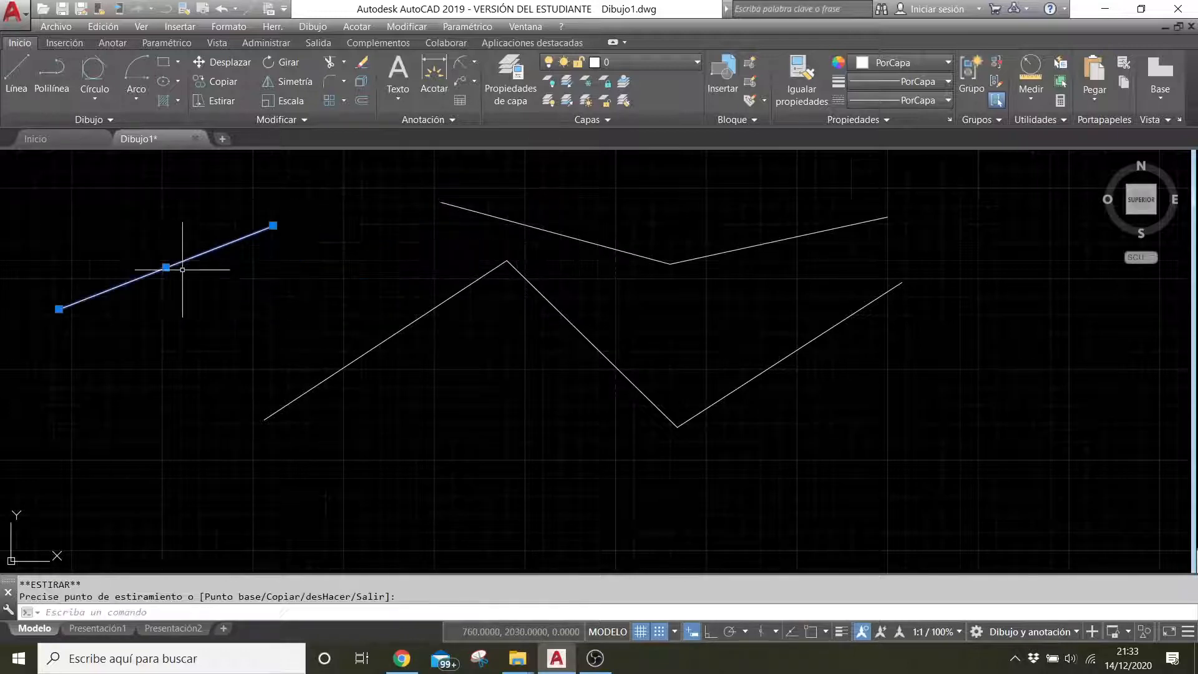
click(166, 267)
click(166, 267)
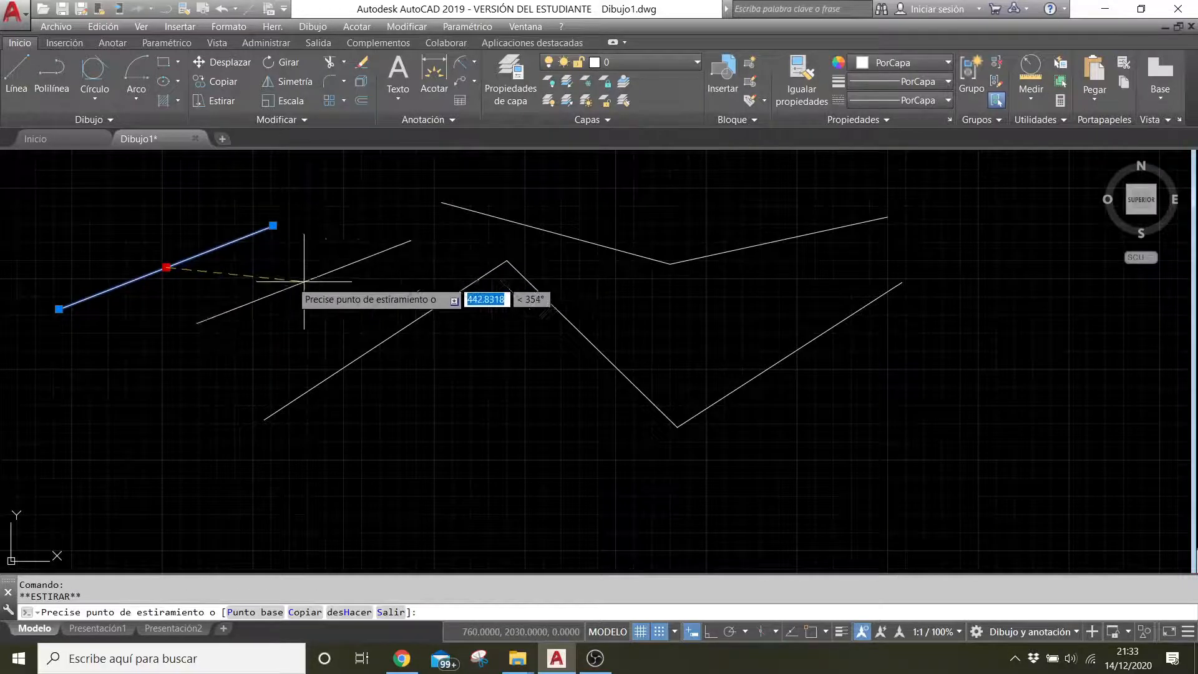
click(267, 275)
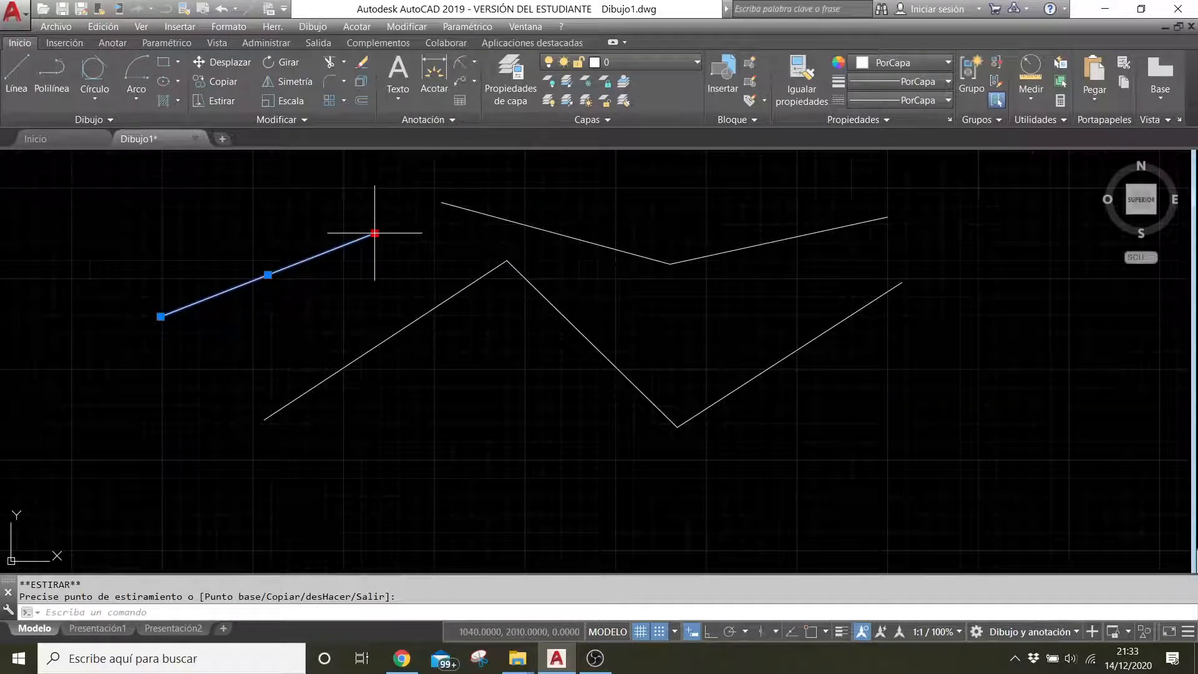
- Stretch the detached line by its endpoint grips, placing its upper end at about (1260, 2190) and its lower end at about (610, 1660)
click(374, 233)
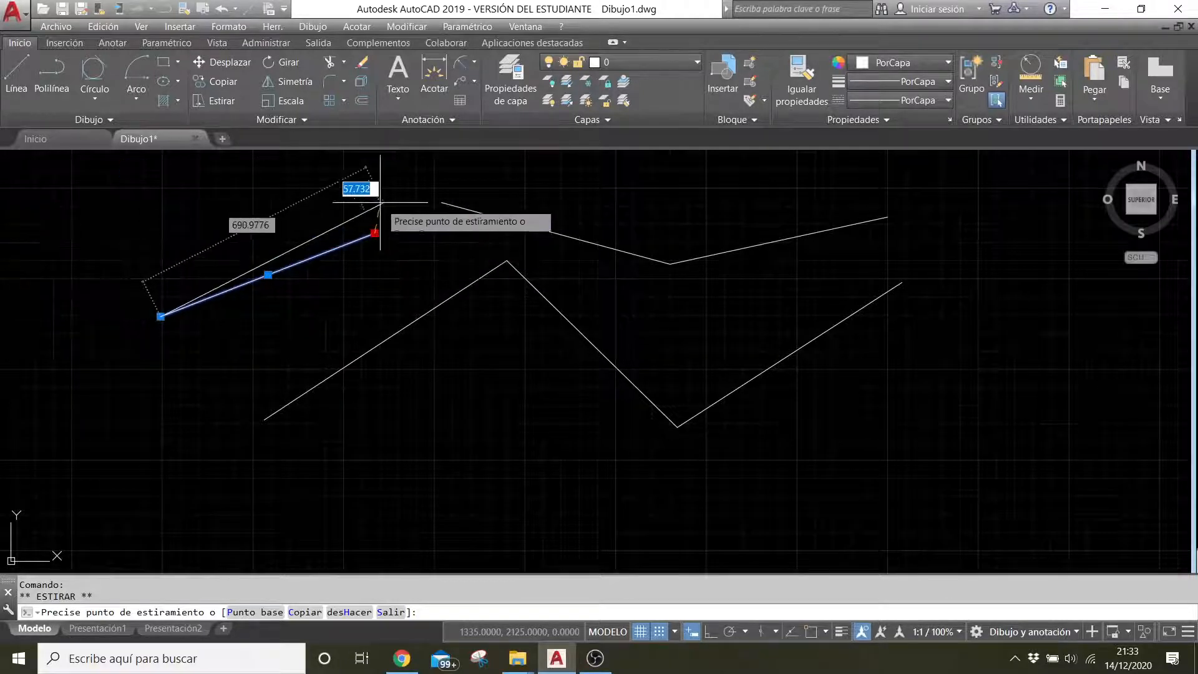
click(348, 209)
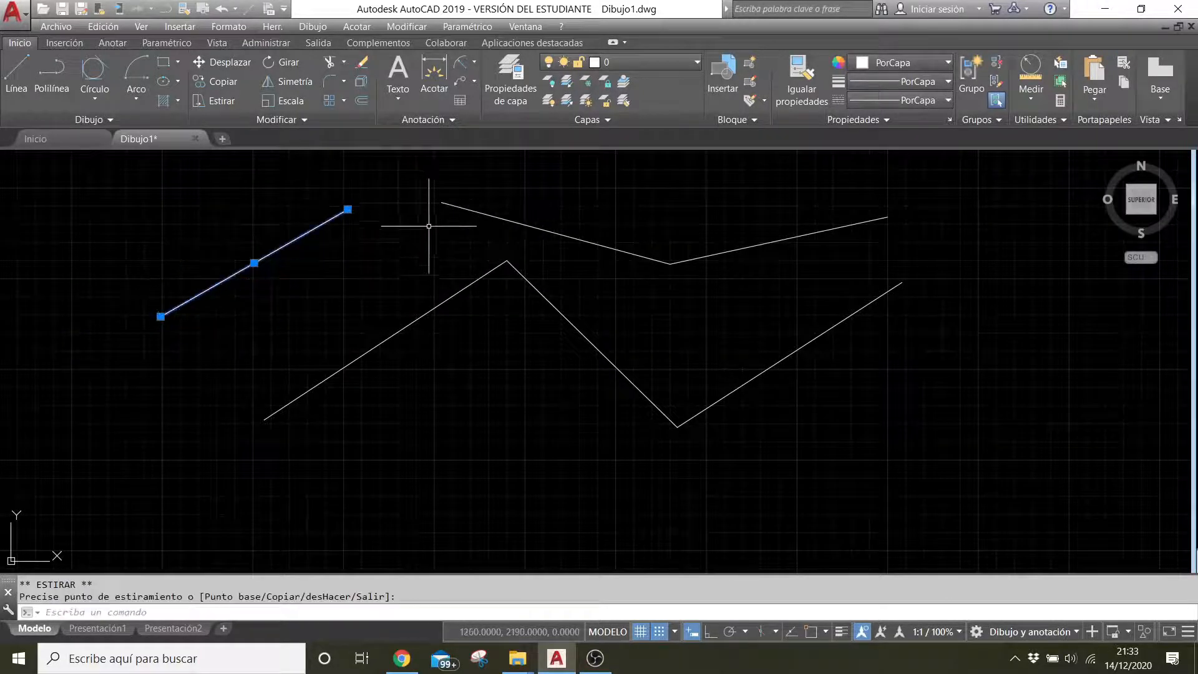
click(160, 316)
click(112, 401)
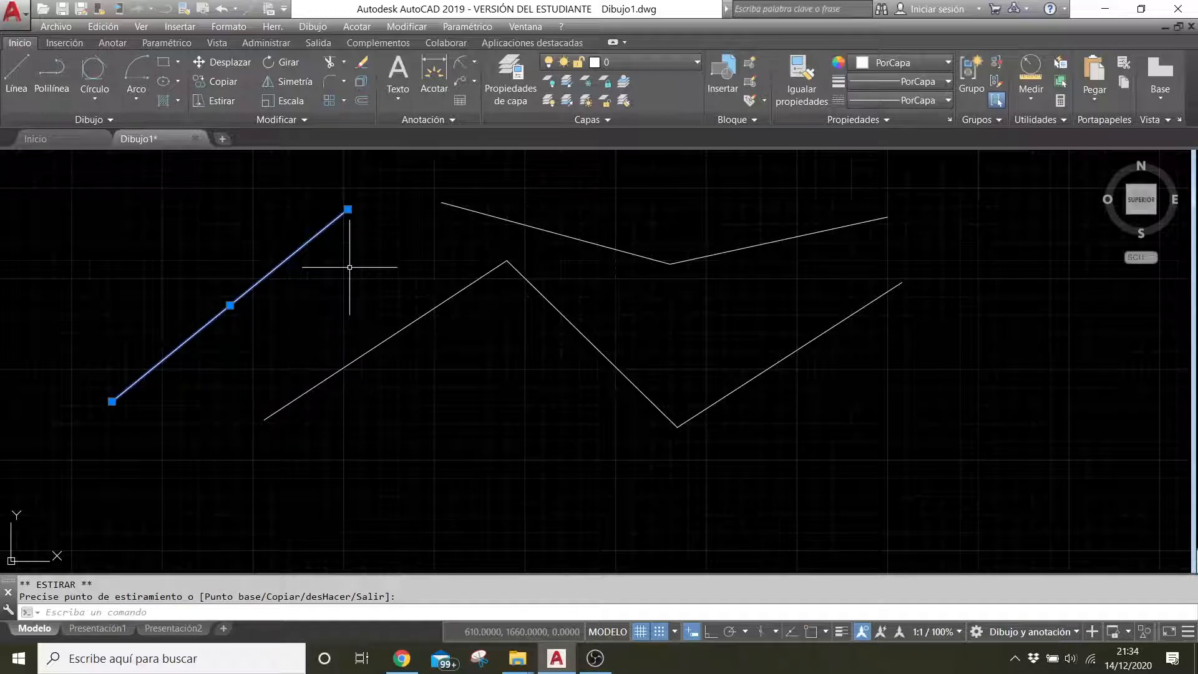
- Erase the detached line and all the remaining zigzag segments to empty the drawing
key(Delete)
click(998, 473)
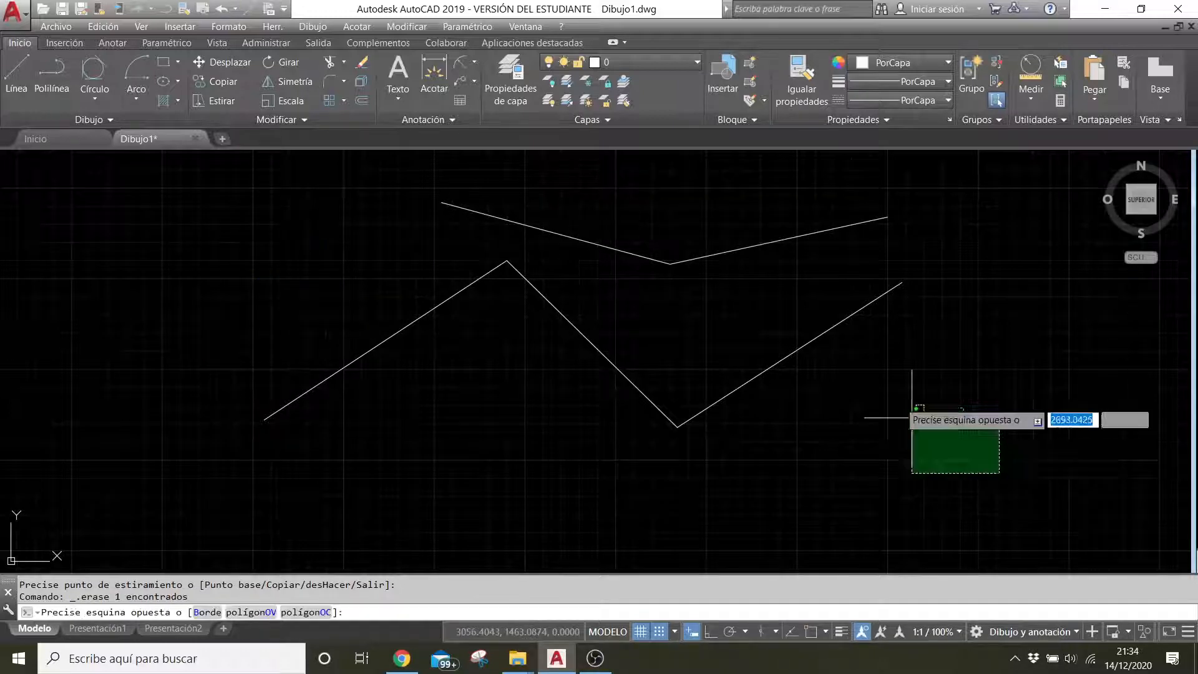
click(777, 239)
click(573, 410)
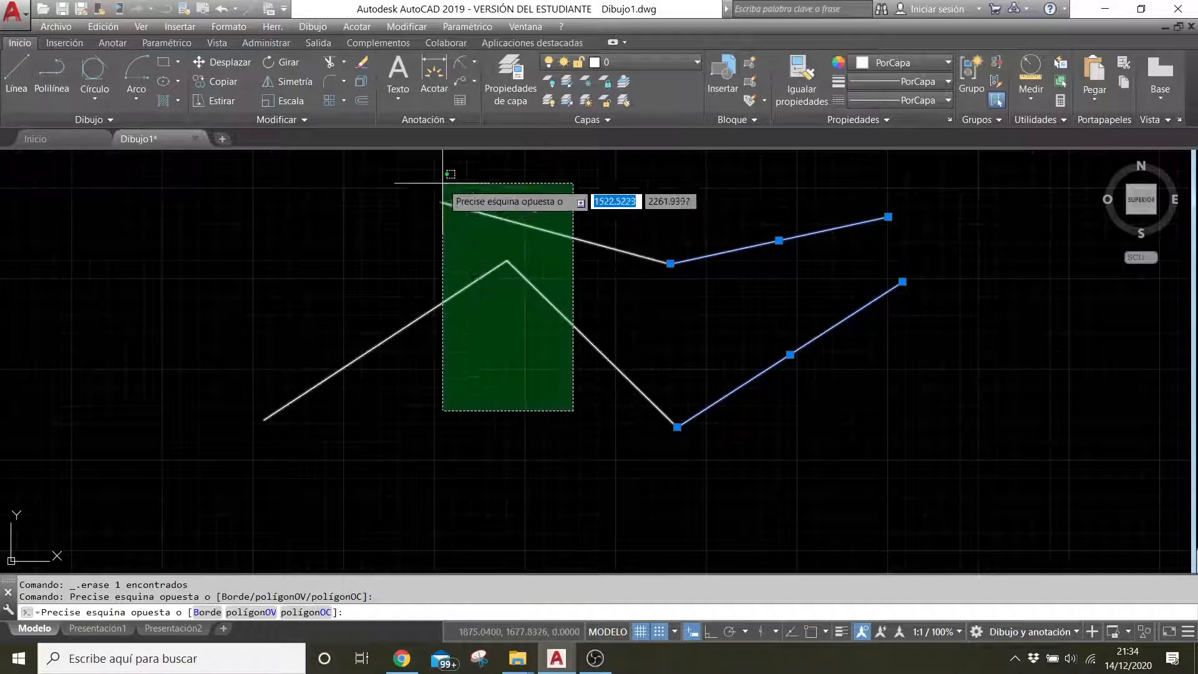
click(443, 183)
key(Delete)
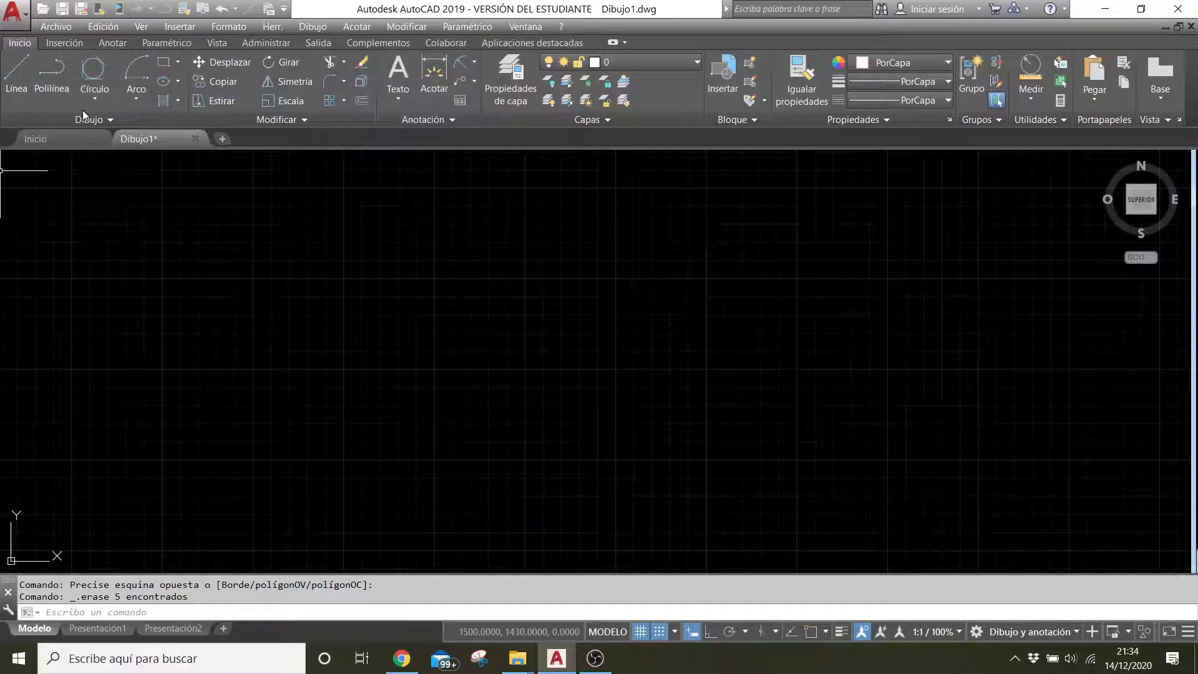
key(Escape)
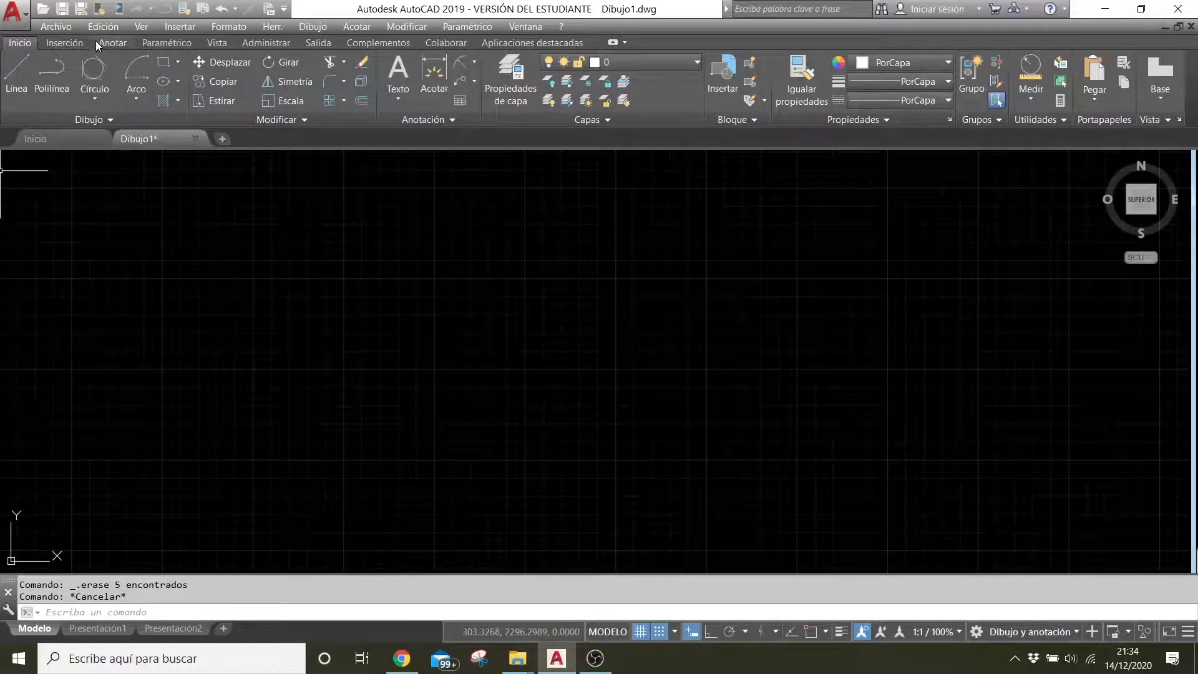
- Draw a zigzag of four connected segments with the Line command, from about (900, 1430) to about (2440, 1520)
click(17, 82)
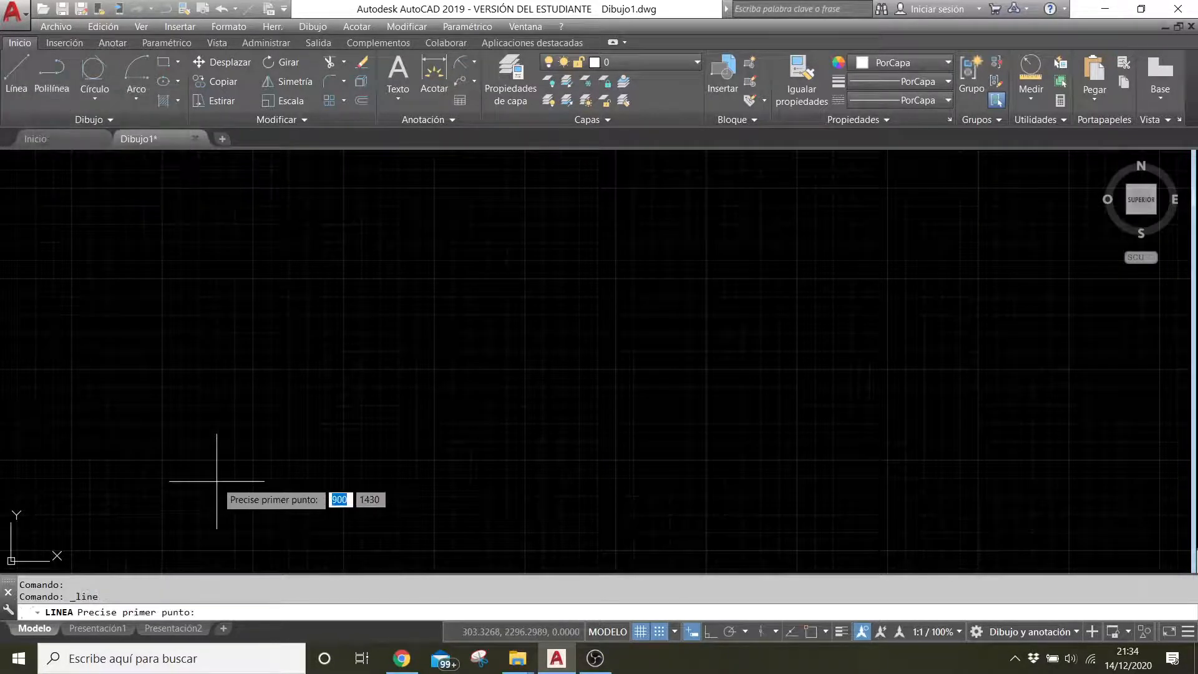
click(217, 481)
click(343, 398)
click(463, 502)
click(682, 373)
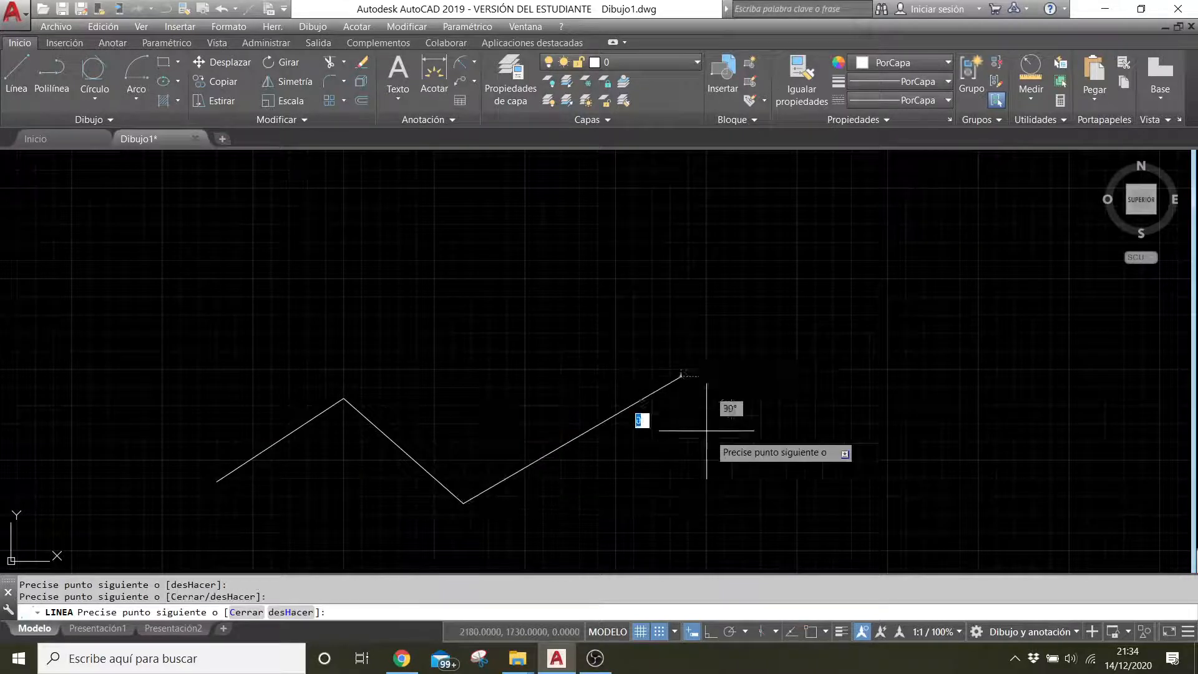
click(775, 453)
key(Return)
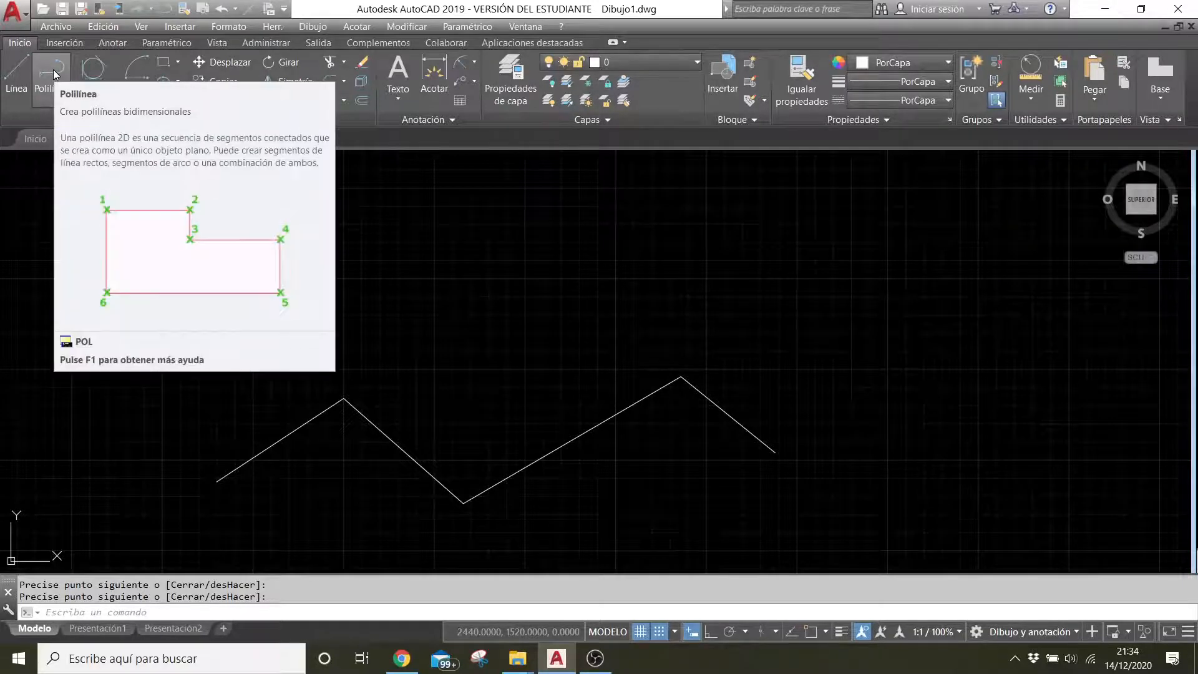
- Draw a four-segment zigzag polyline above the line zigzag, ending at about (2480, 1870)
text(PL)
key(Return)
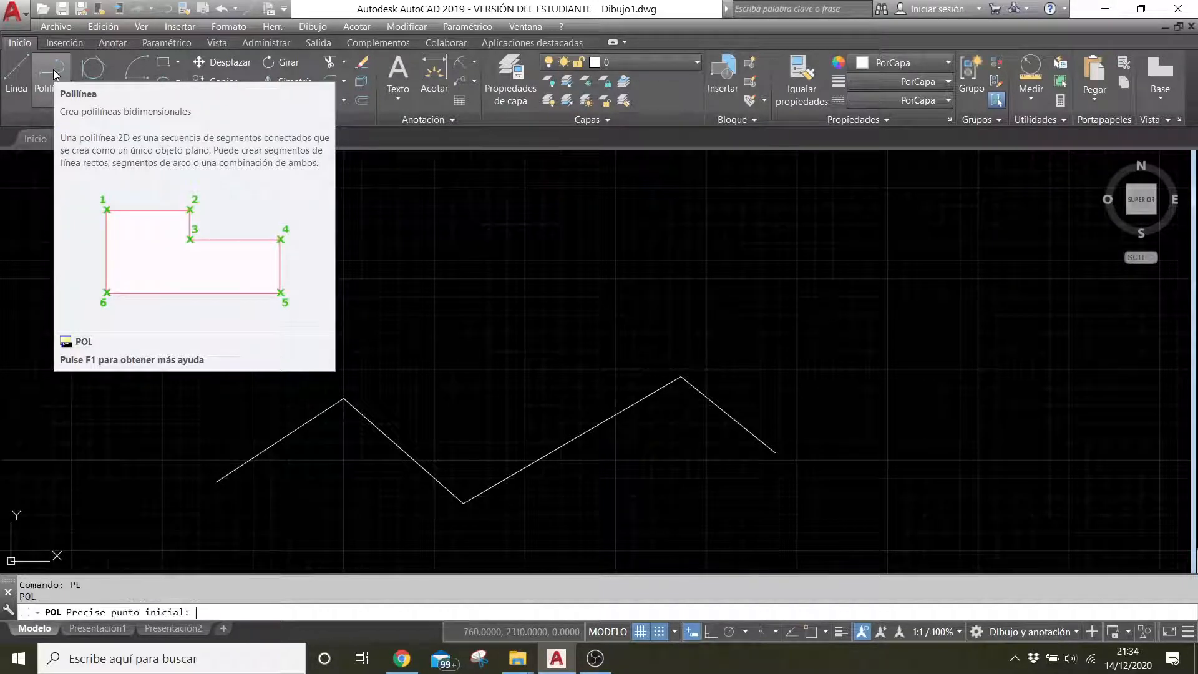
click(188, 387)
click(336, 266)
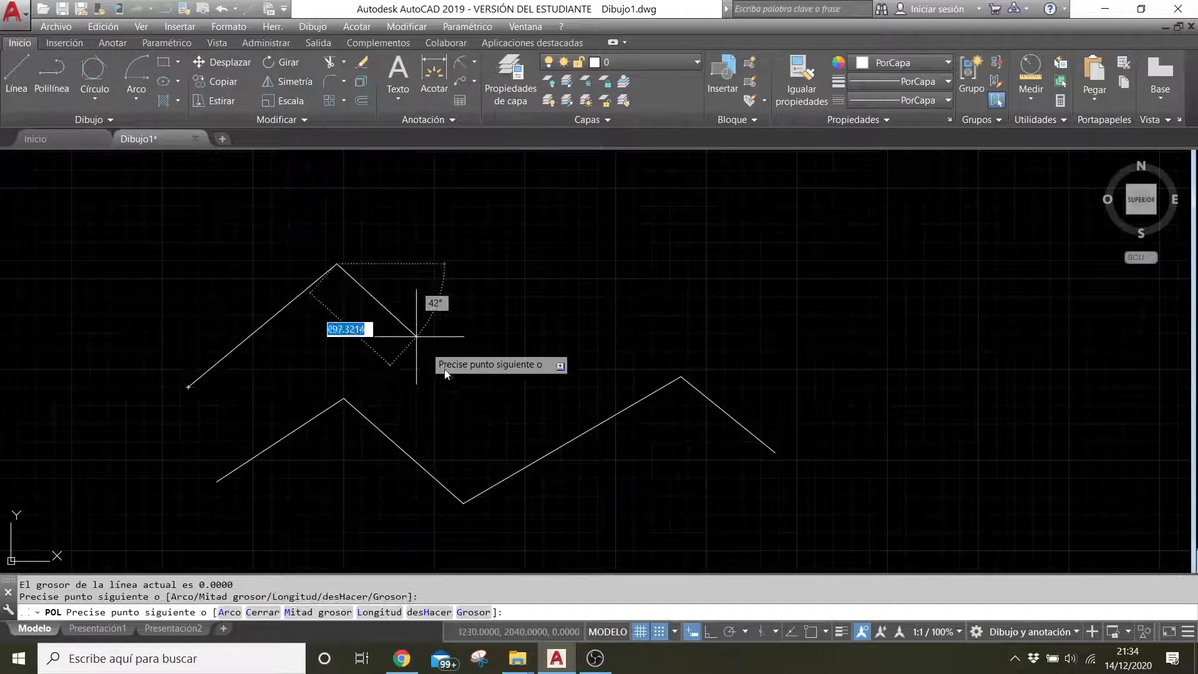
click(467, 398)
click(646, 271)
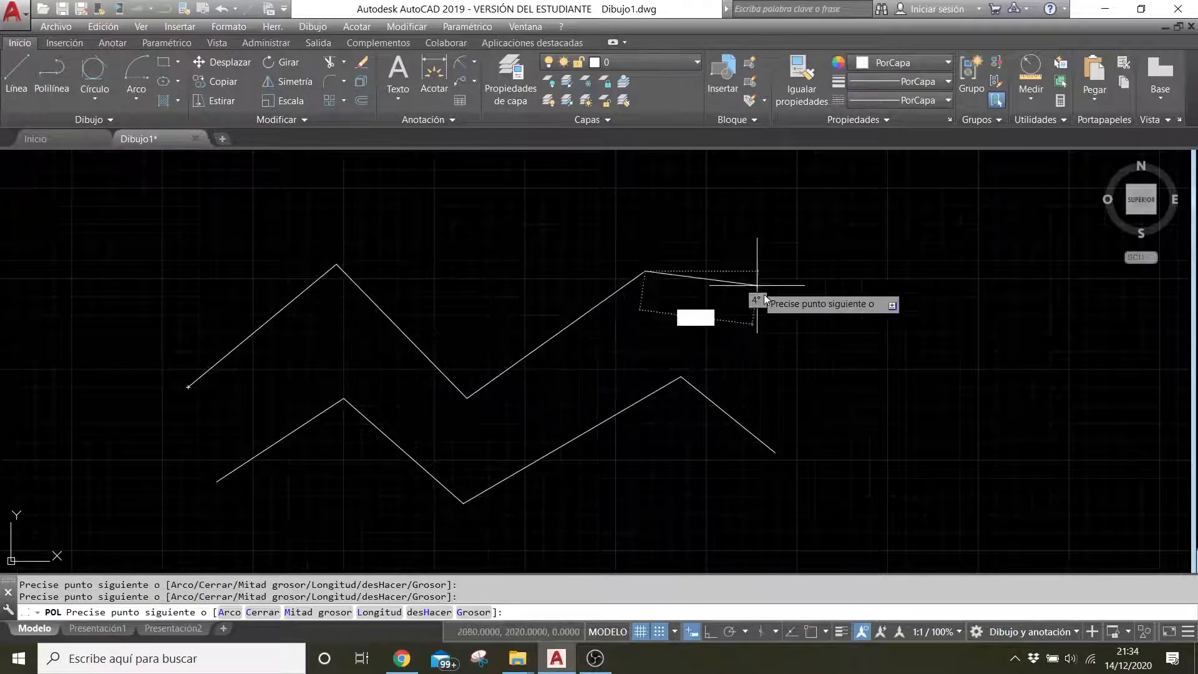
click(789, 325)
key(Return)
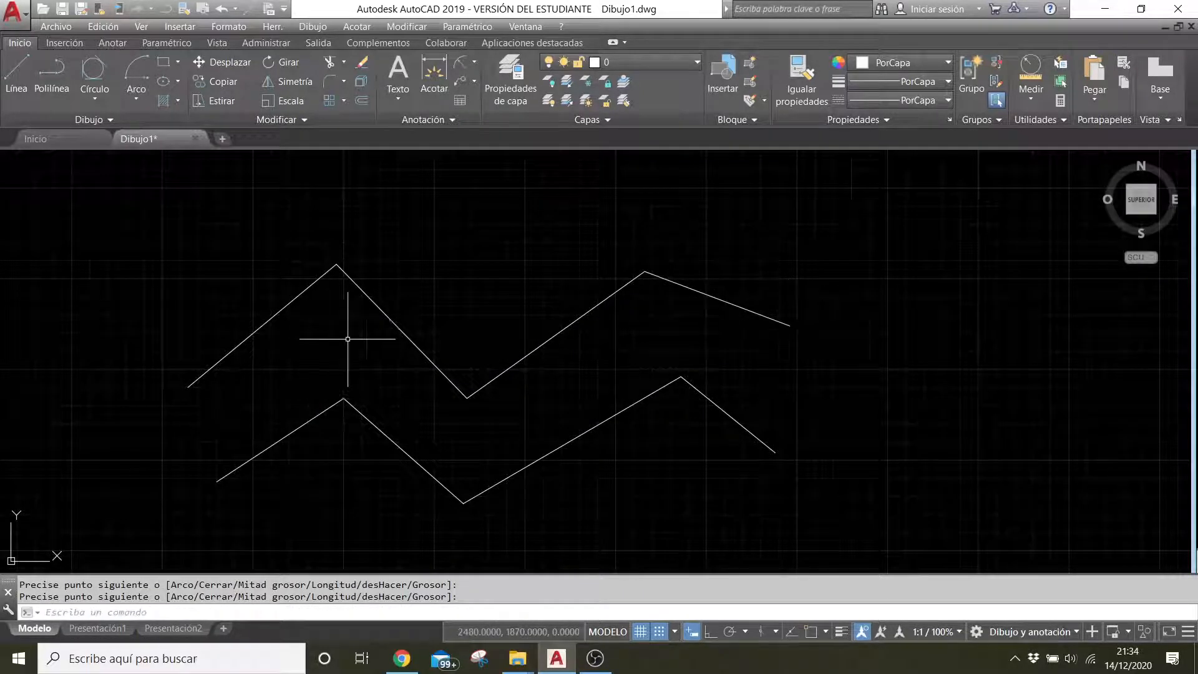
- Select one segment of the line zigzag for comparison, then move the polyline's first segment by its middle grip to about (560, 1930)
click(420, 468)
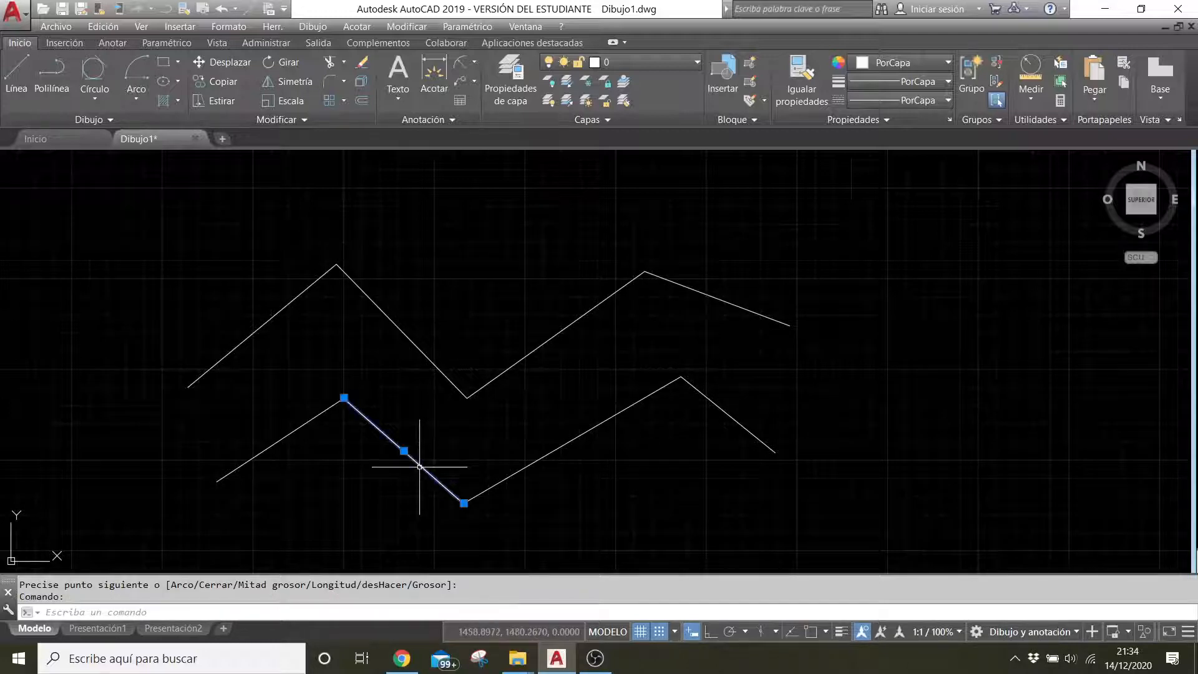
key(Escape)
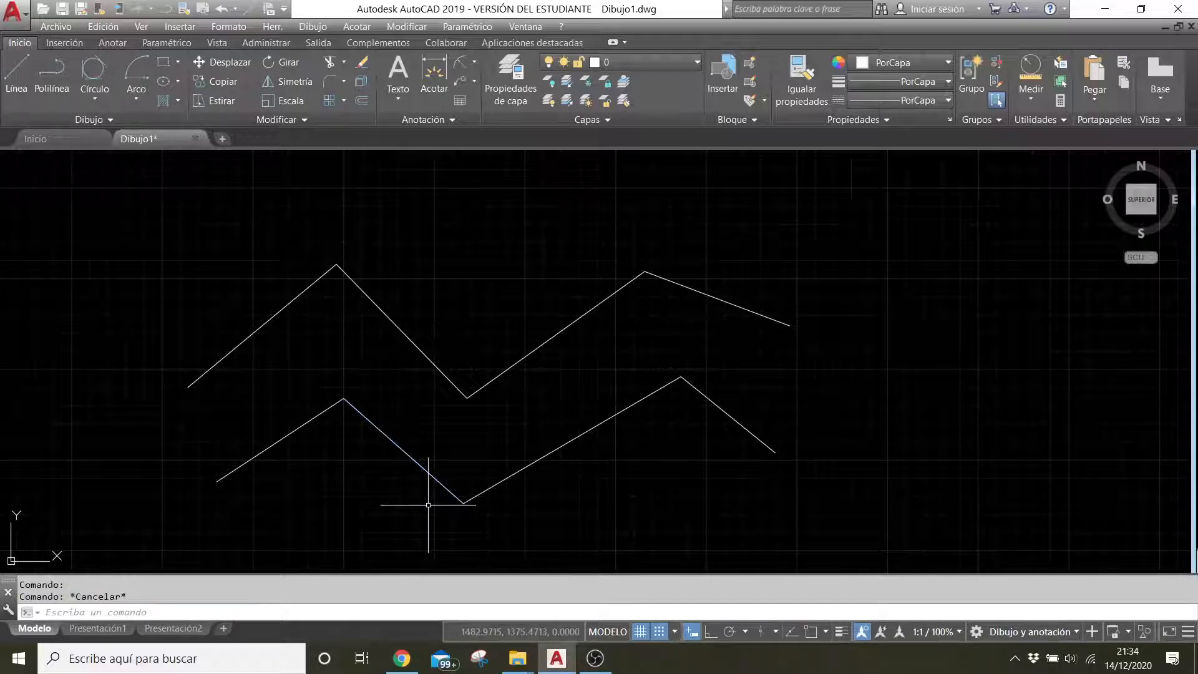
click(424, 359)
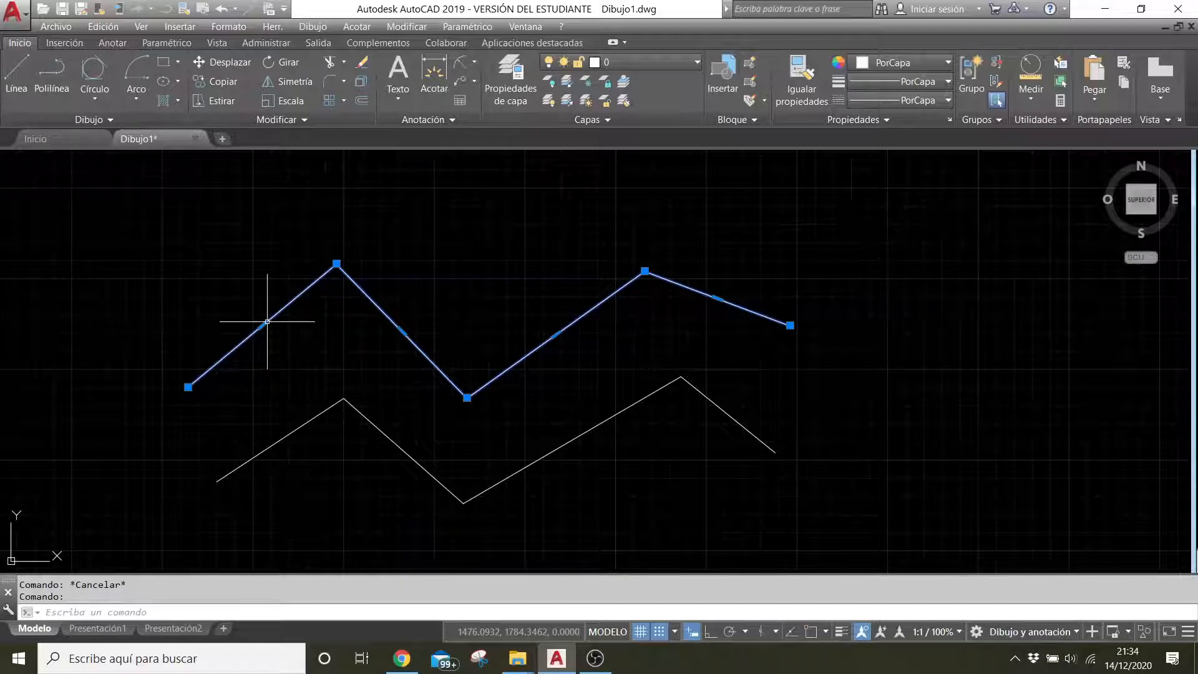
click(263, 325)
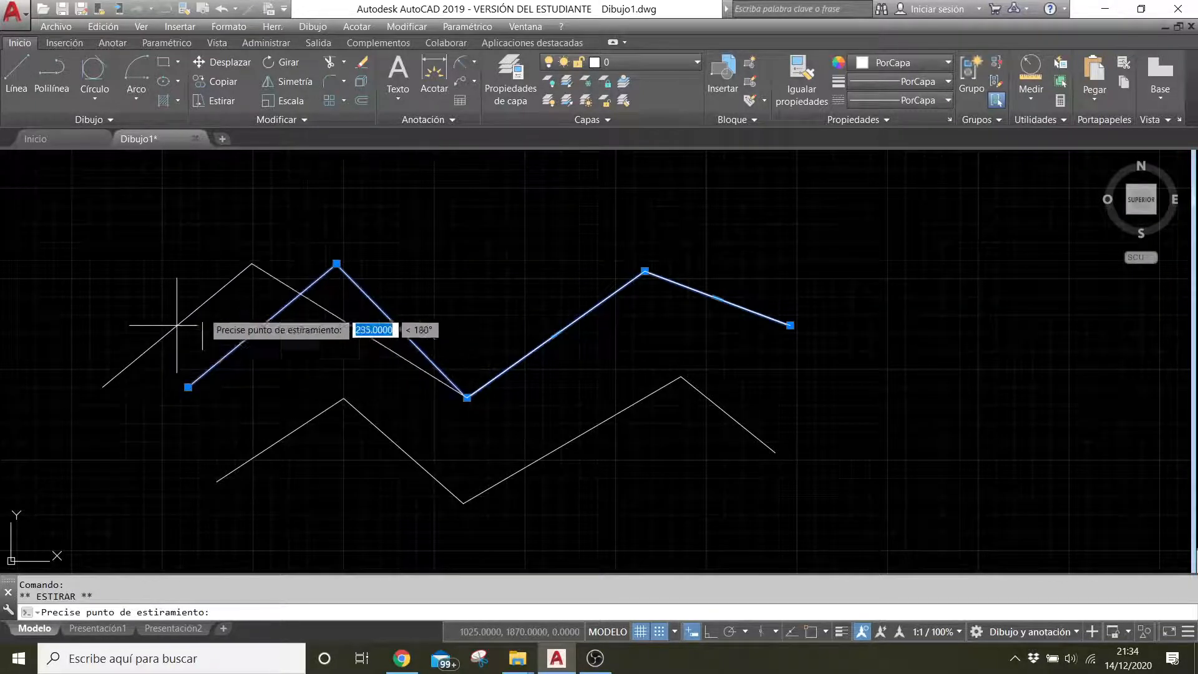
click(94, 304)
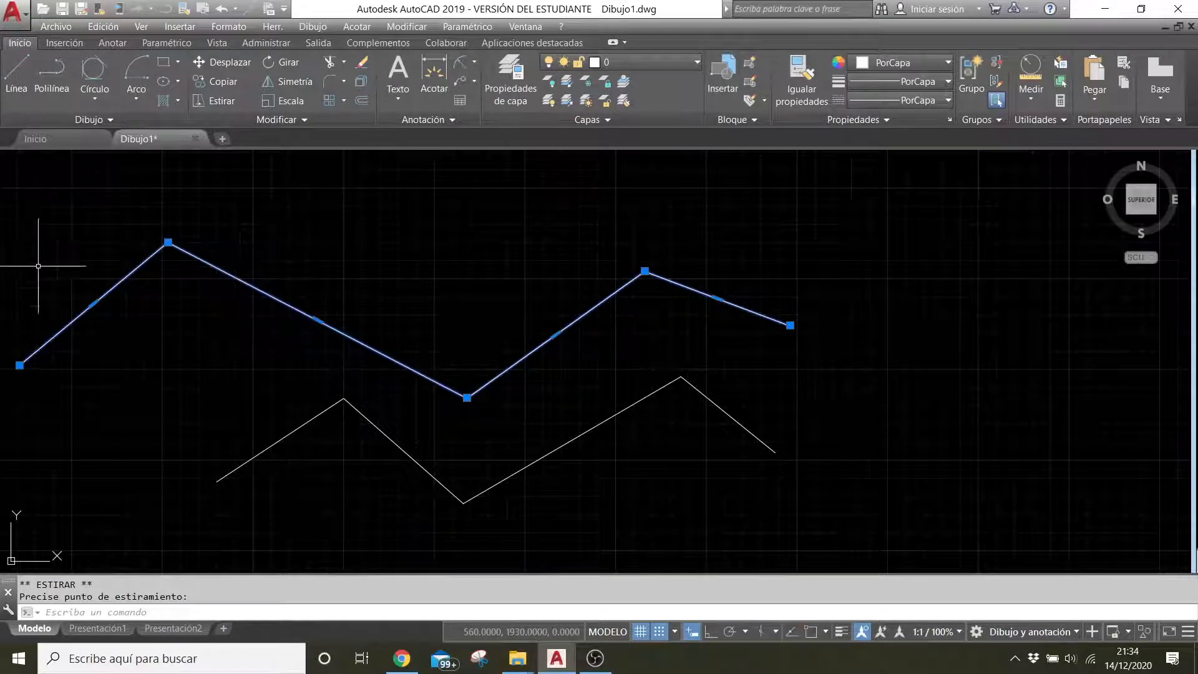
- Move the upper polyline's first segment by its middle grip to about (970, 1910) and add a vertex at about (1330, 2000)
click(94, 304)
click(243, 310)
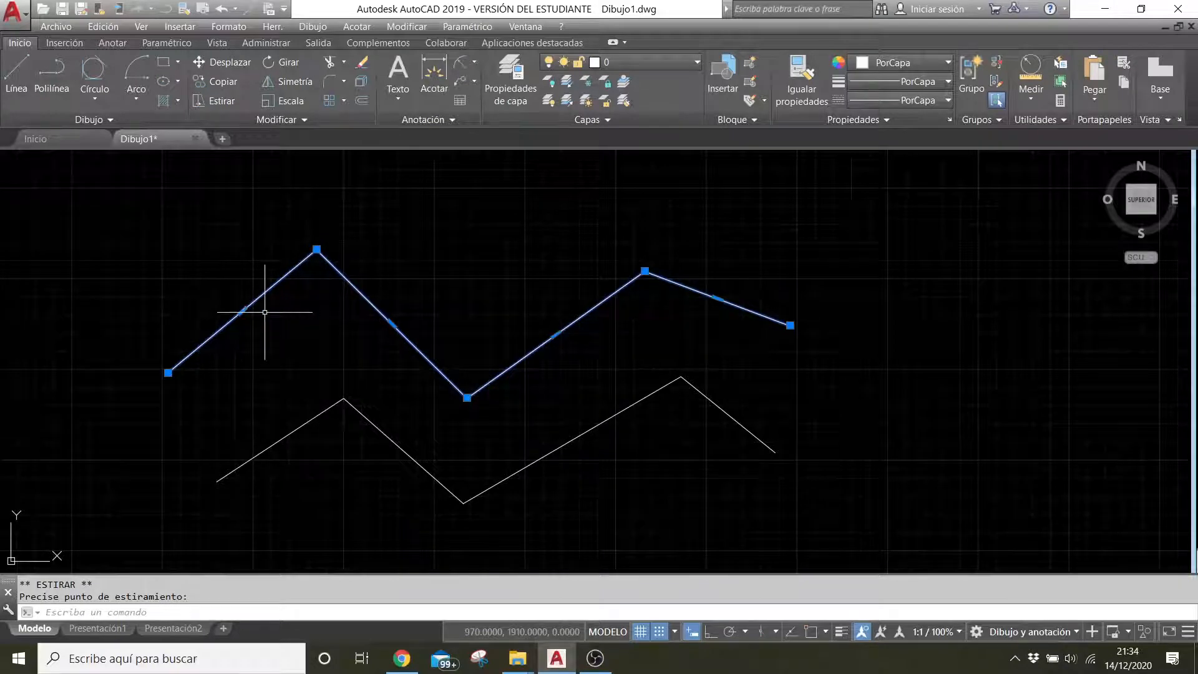
mouse_move(317, 249)
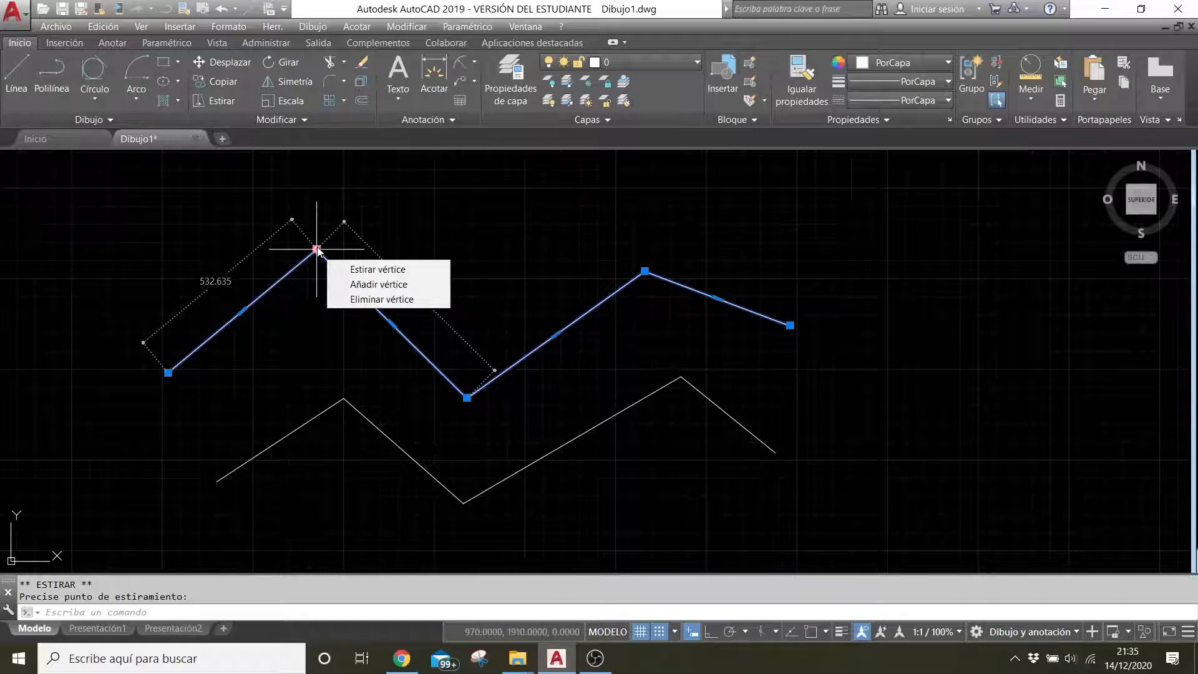
click(345, 284)
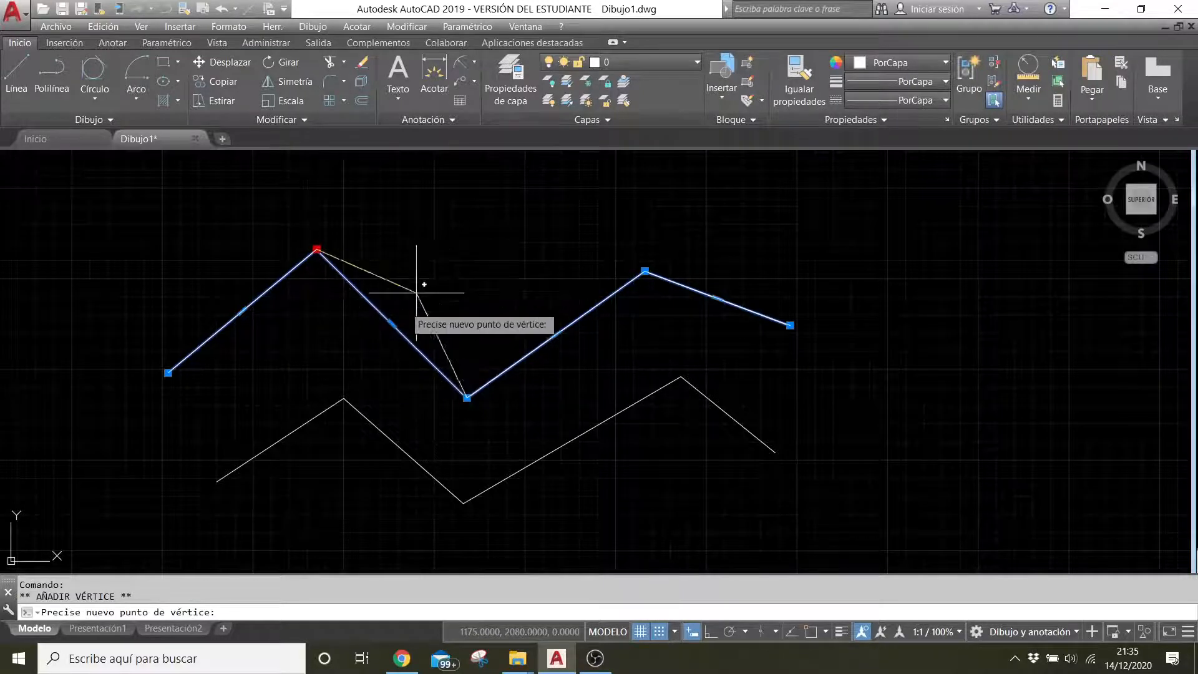
click(373, 279)
- Add another vertex to the upper polyline following the newest one, at about (1570, 1880), and clear the selection
mouse_move(374, 281)
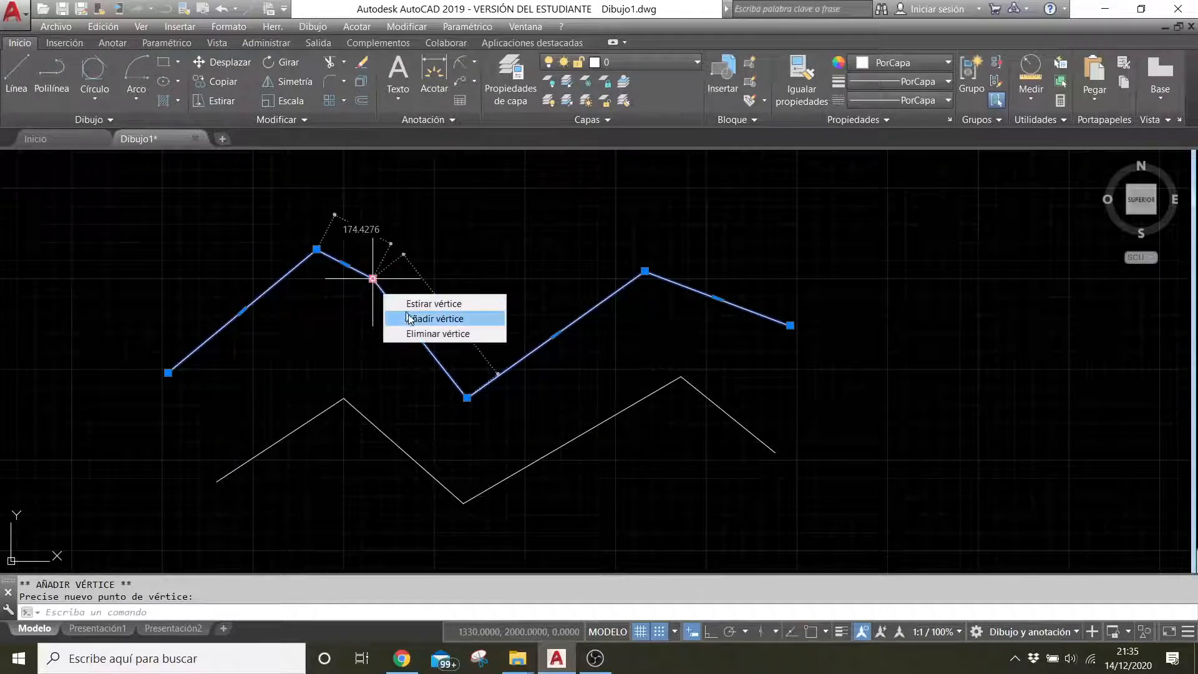
click(431, 320)
click(460, 322)
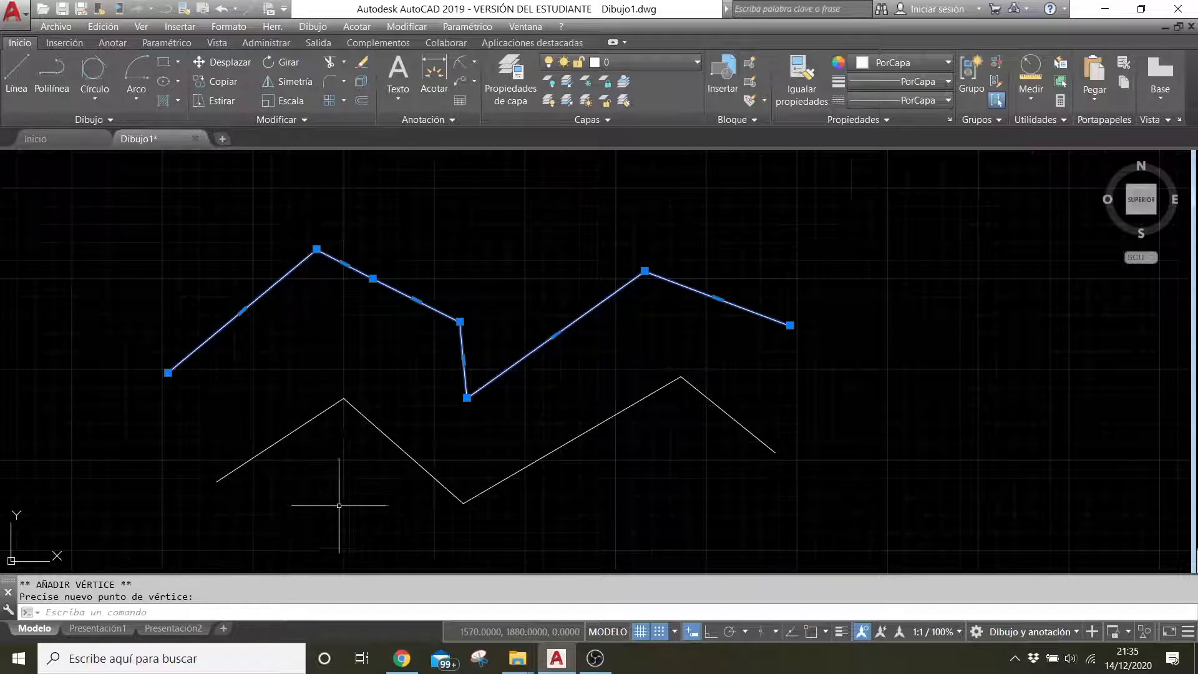
key(Escape)
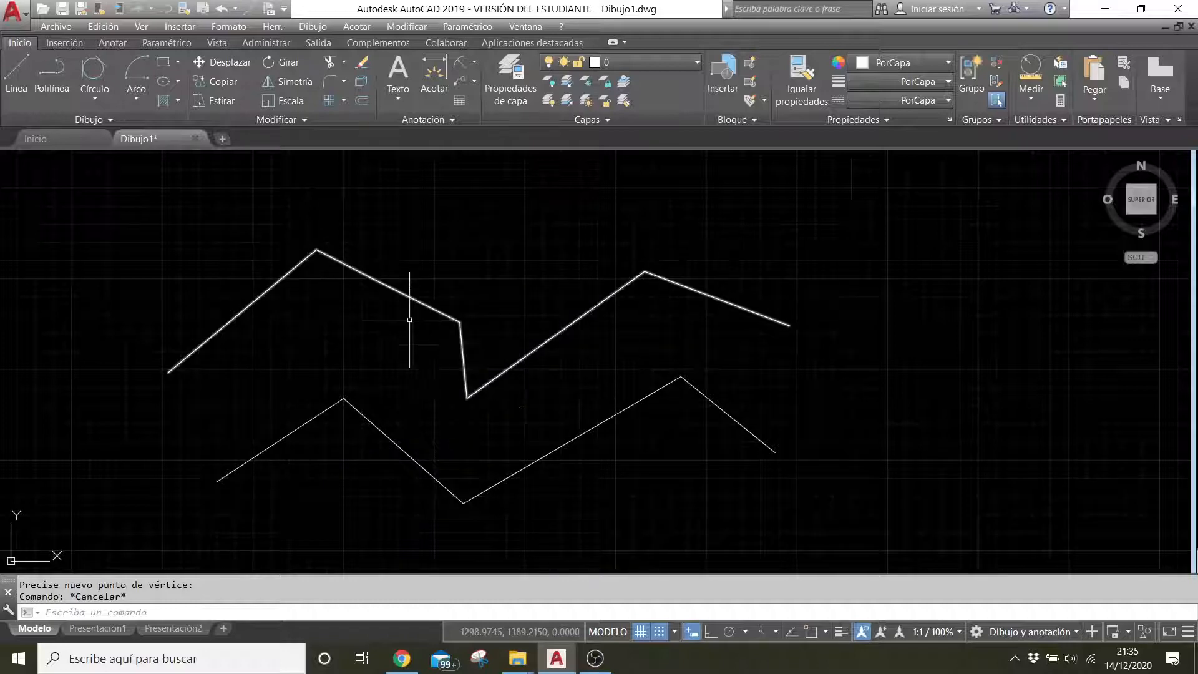
- Display the polyline editing options for the upper polyline and leave them without choosing any
double_click(392, 291)
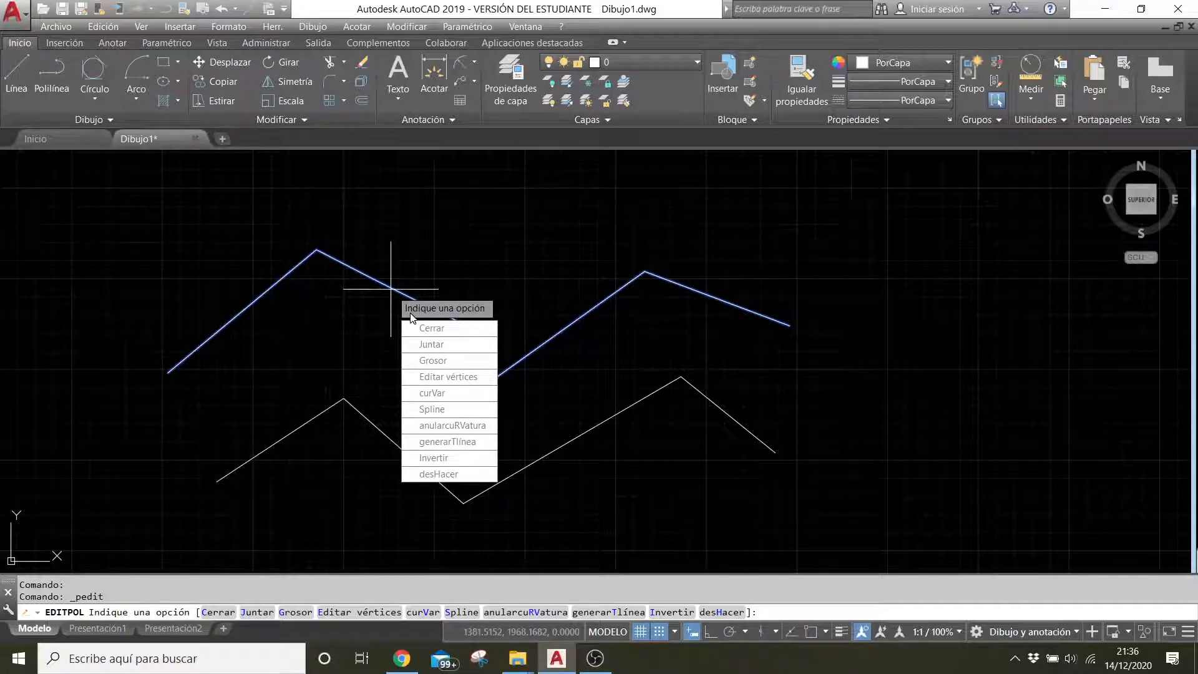
key(Escape)
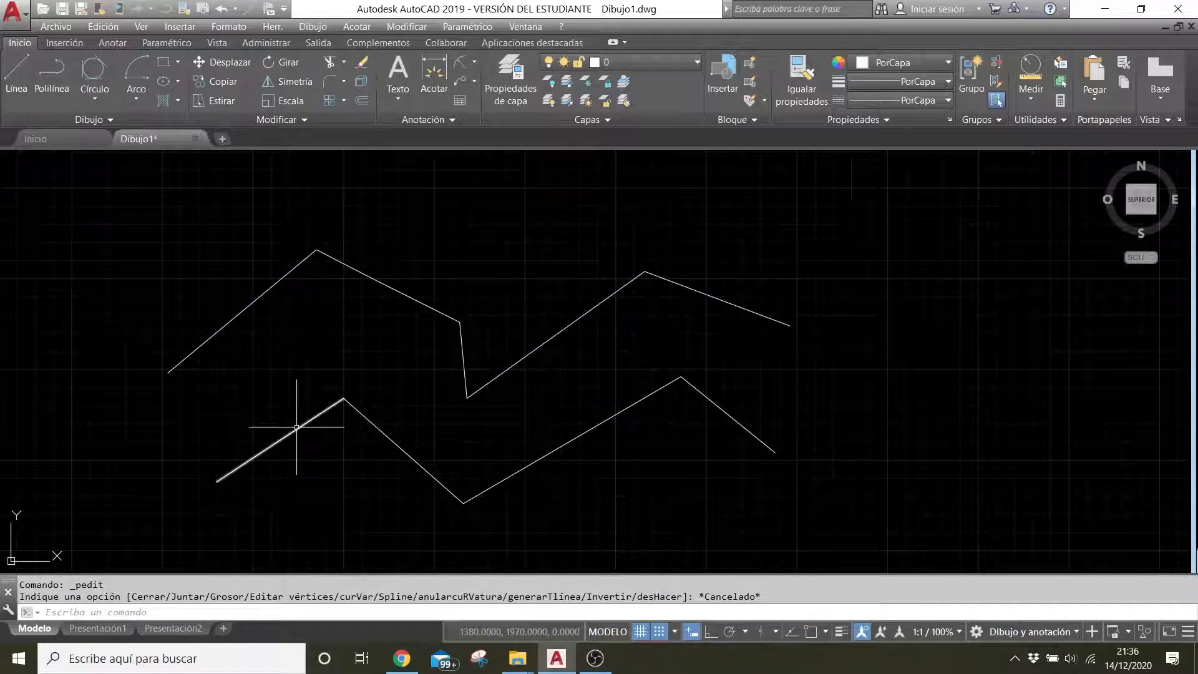
- Convert the first segment of the lower line zigzag into a polyline with the EDITPOL command
mouse_move(297, 427)
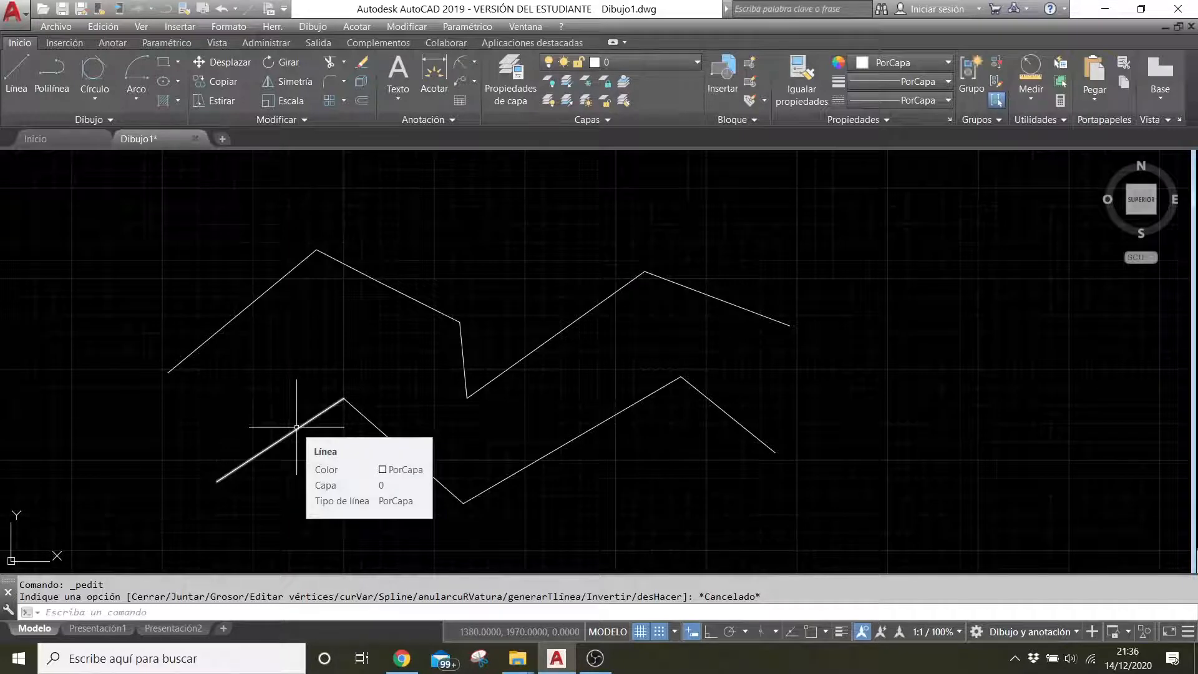
text(edit)
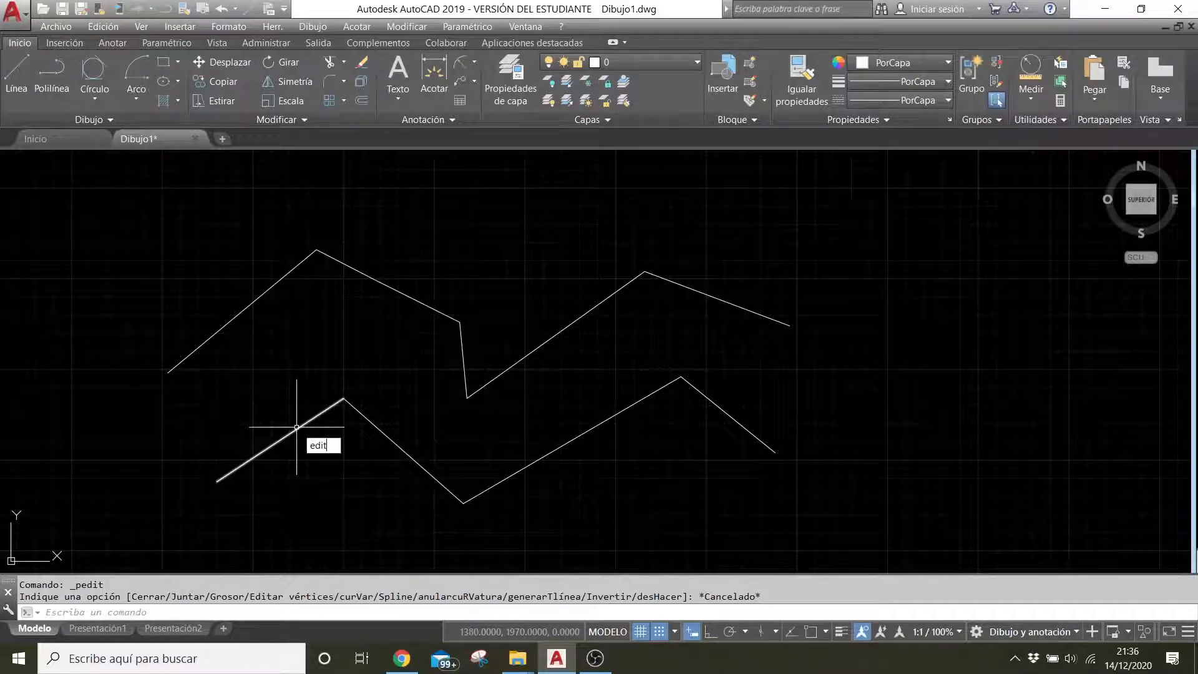
text(pol)
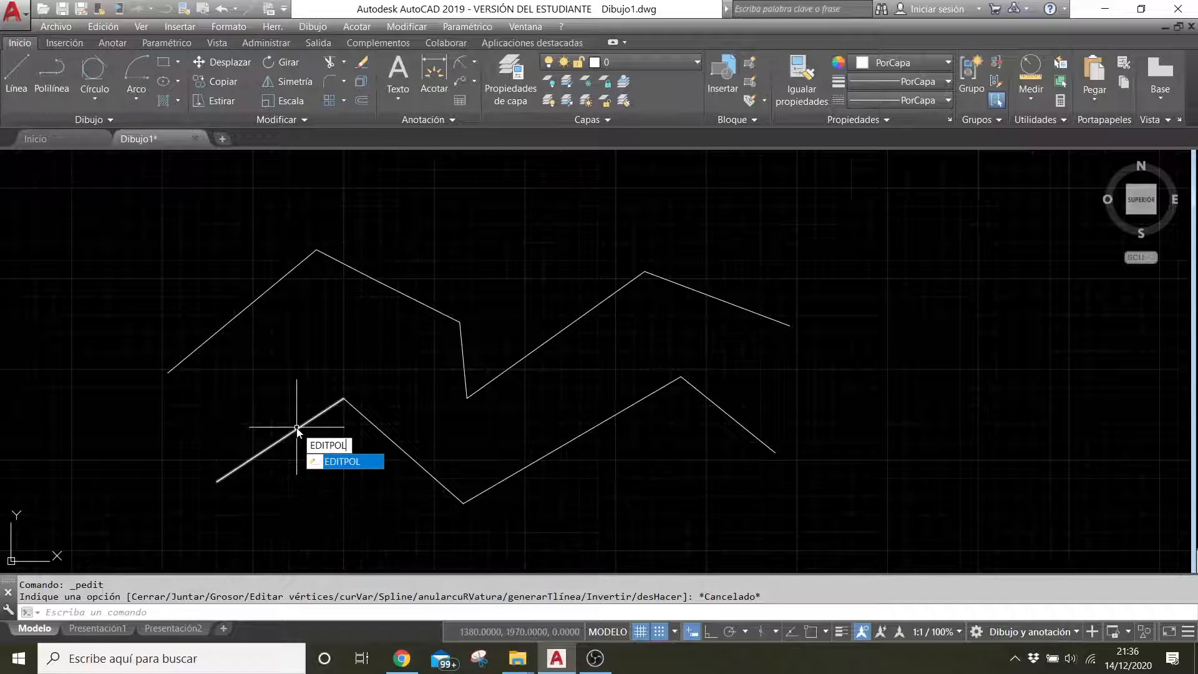
key(Return)
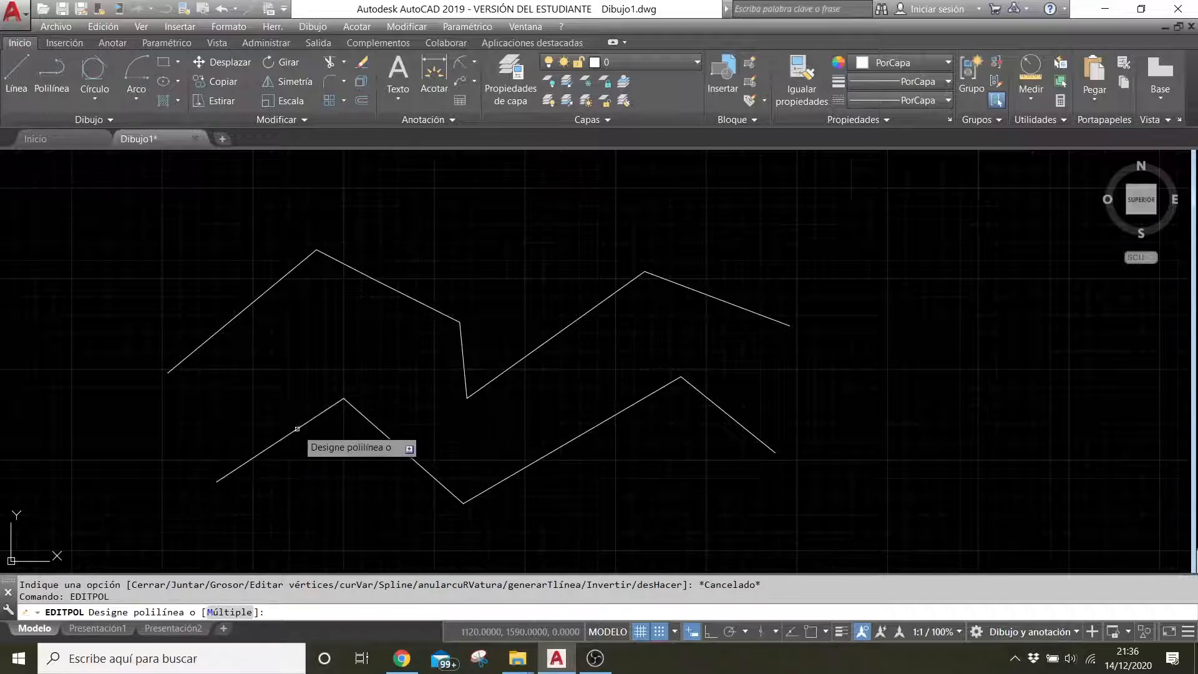
click(296, 428)
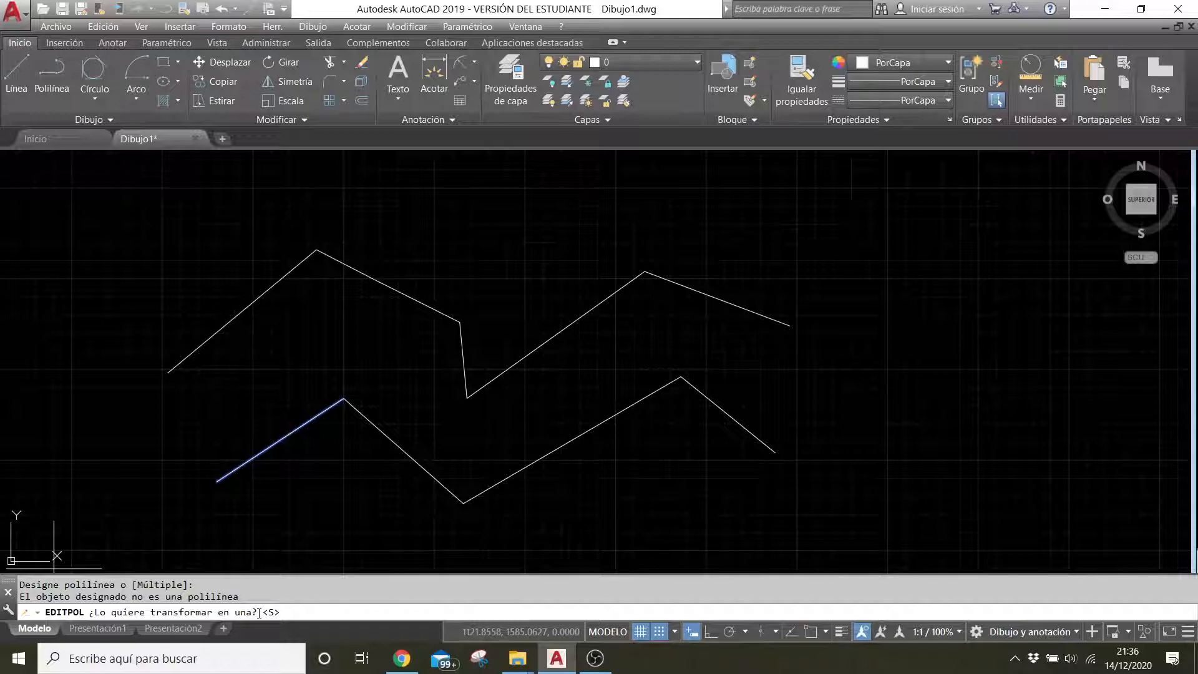
key(Return)
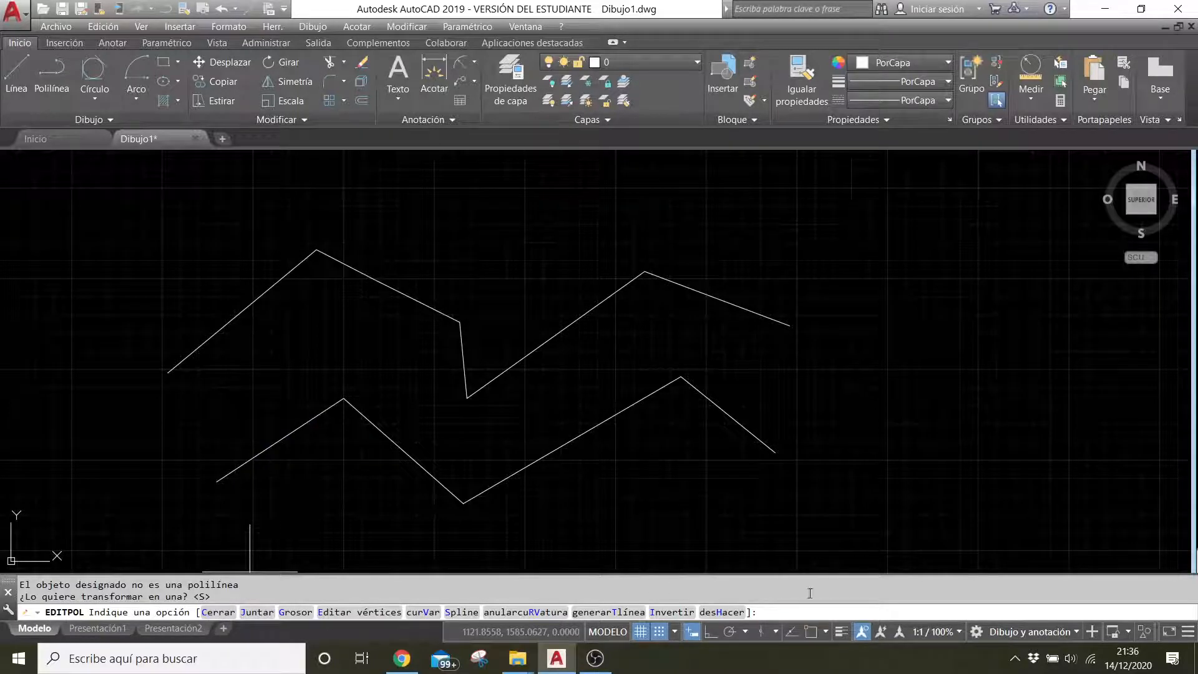
- Join all four segments of the lower zigzag into a single polyline with the Juntar option and end the command
key(Down)
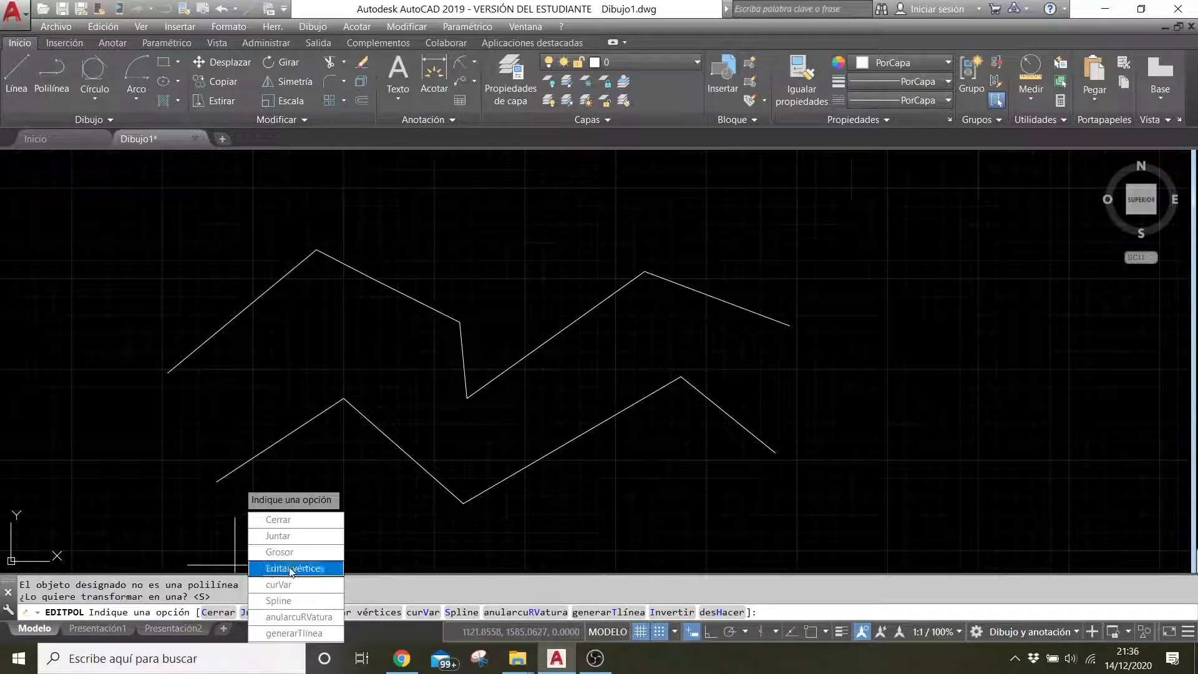
click(308, 536)
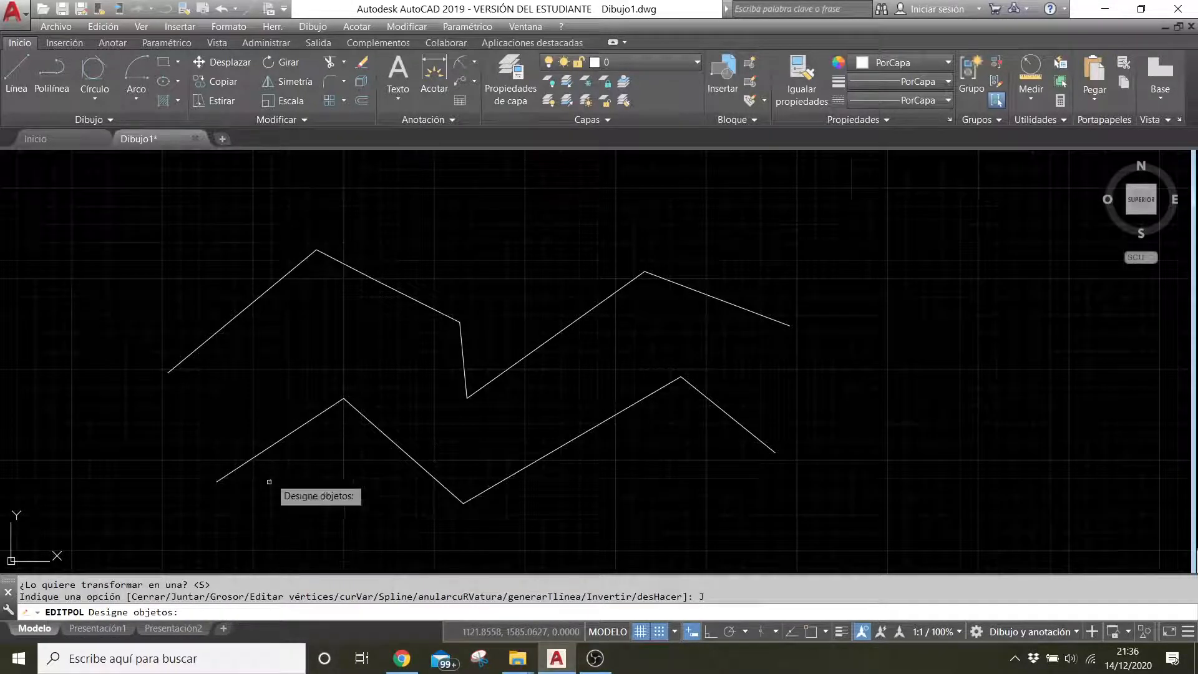
click(275, 445)
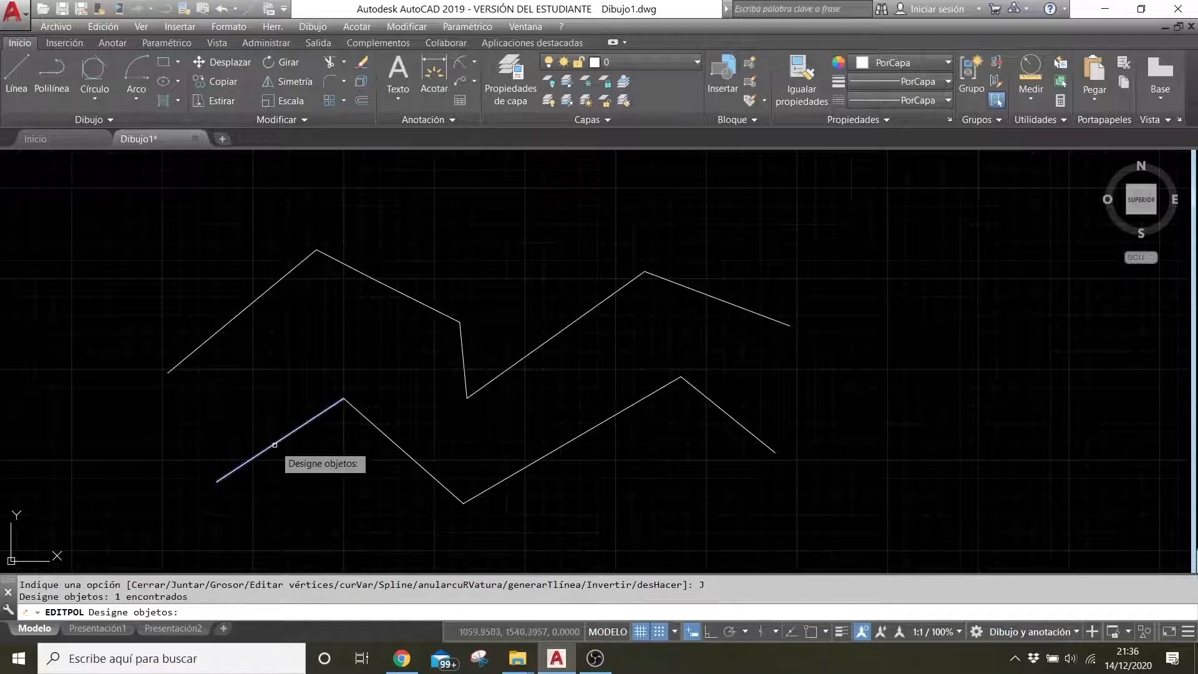
click(375, 426)
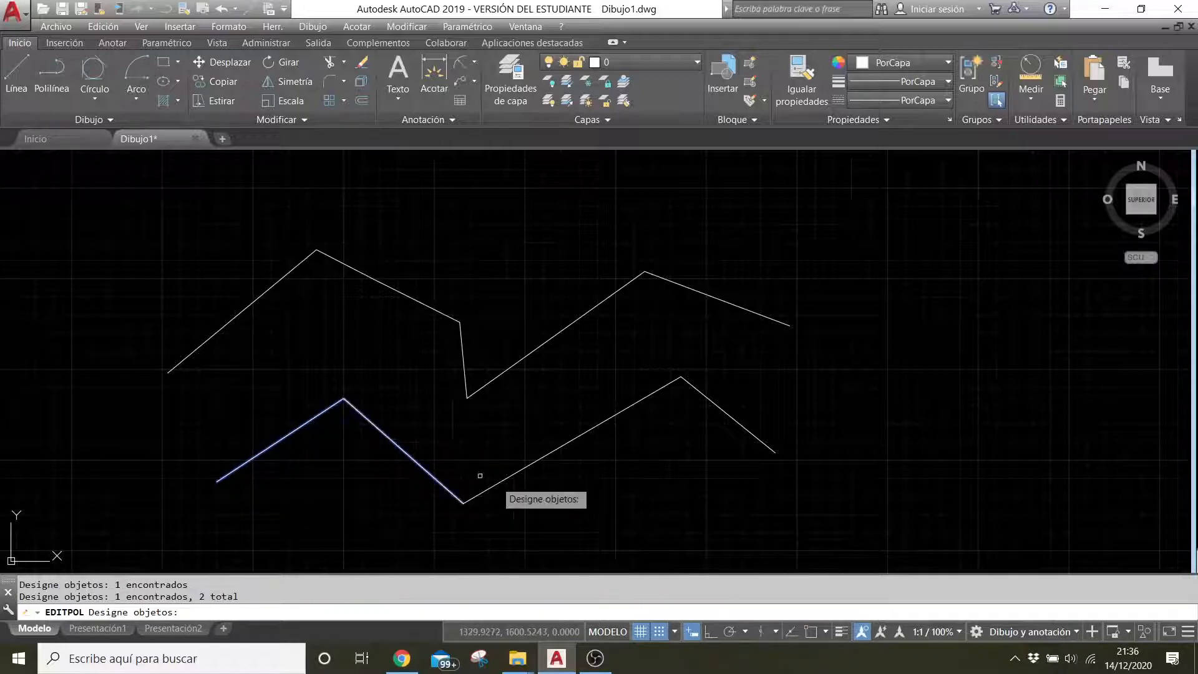
click(513, 475)
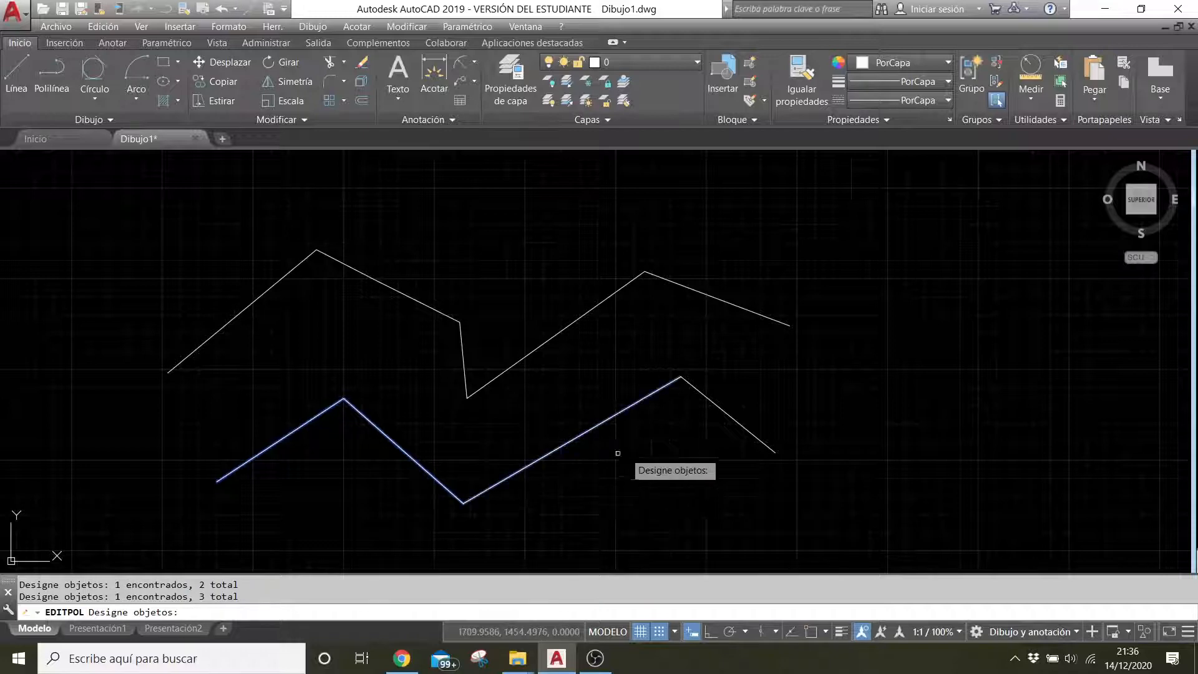
click(717, 404)
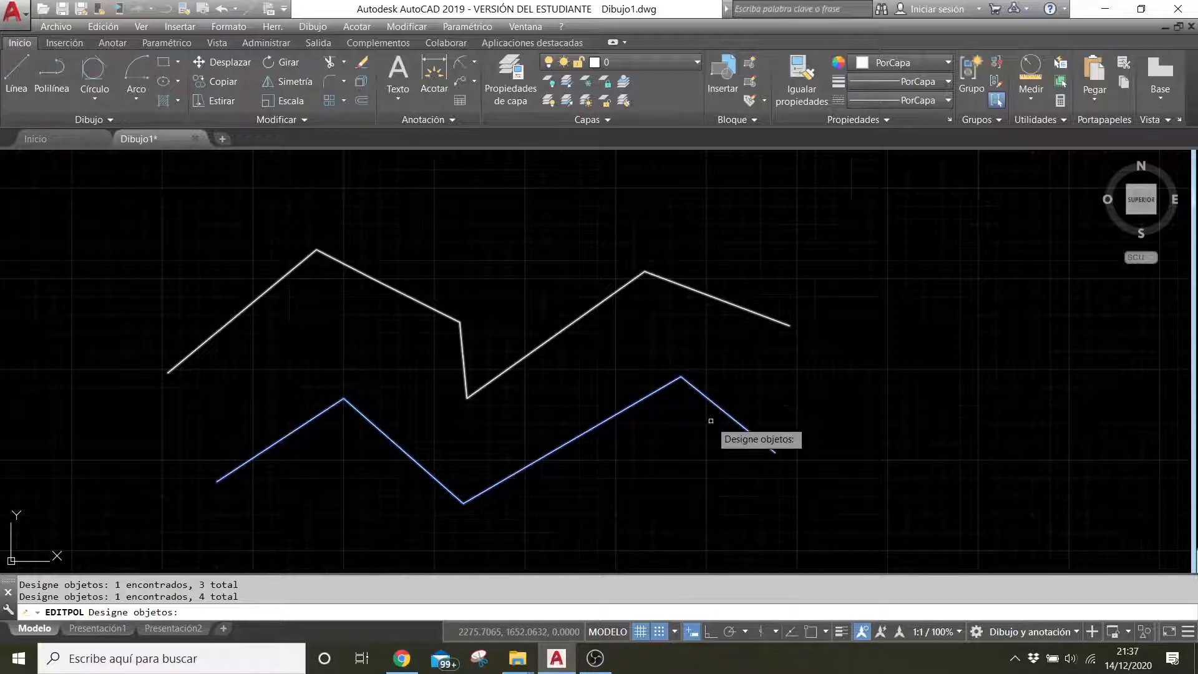
key(Return)
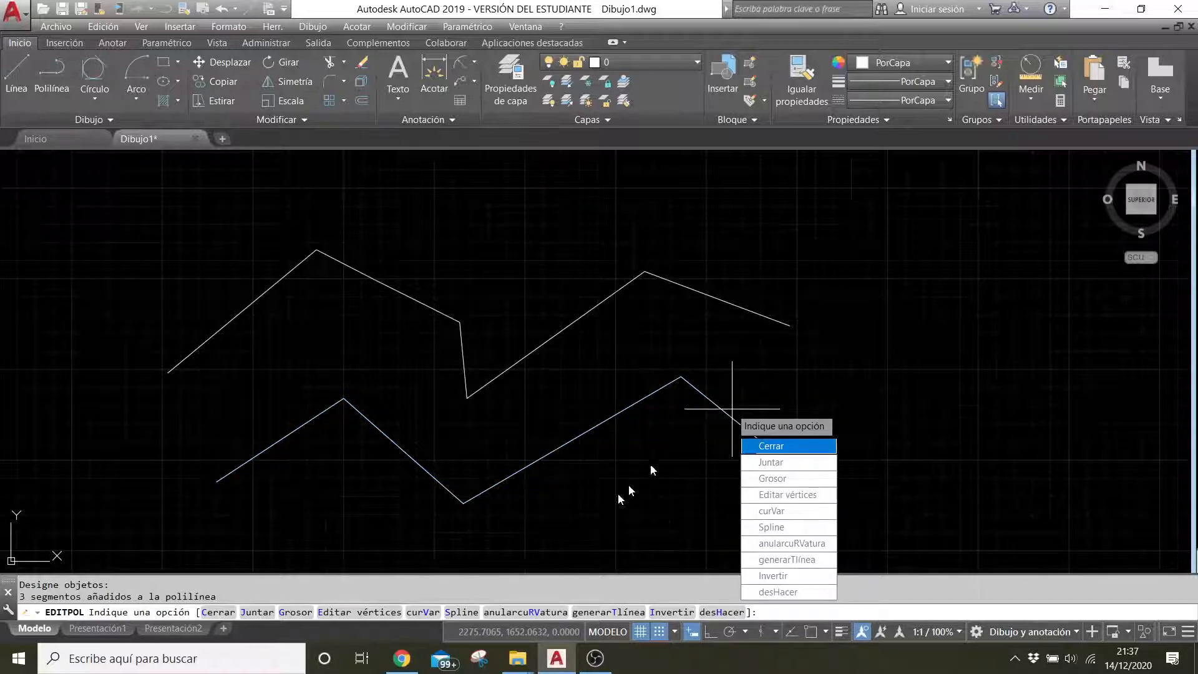
key(Escape)
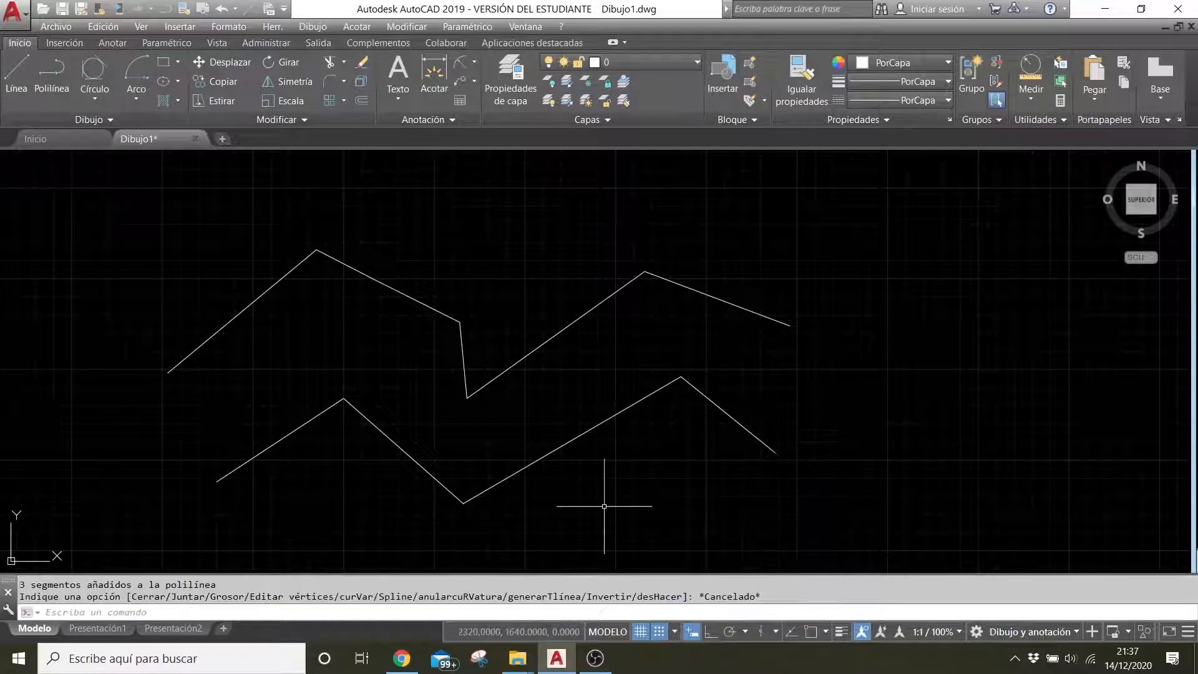
- Select both the lower and the upper polyline and erase them
click(582, 437)
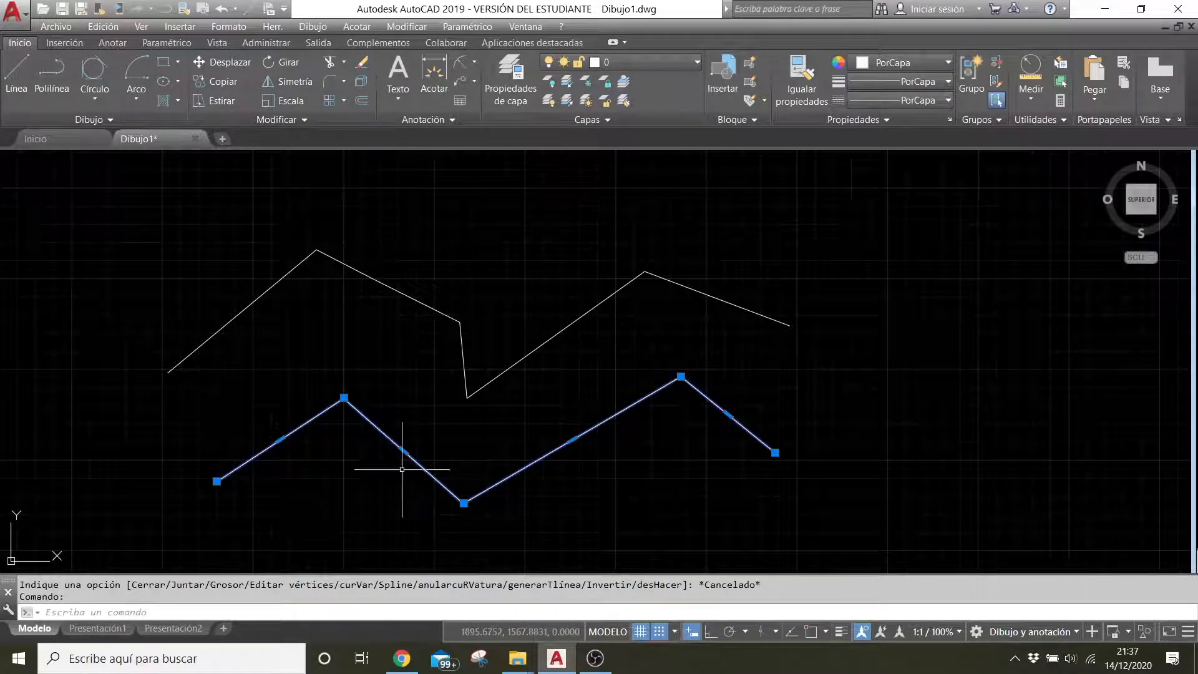
click(519, 362)
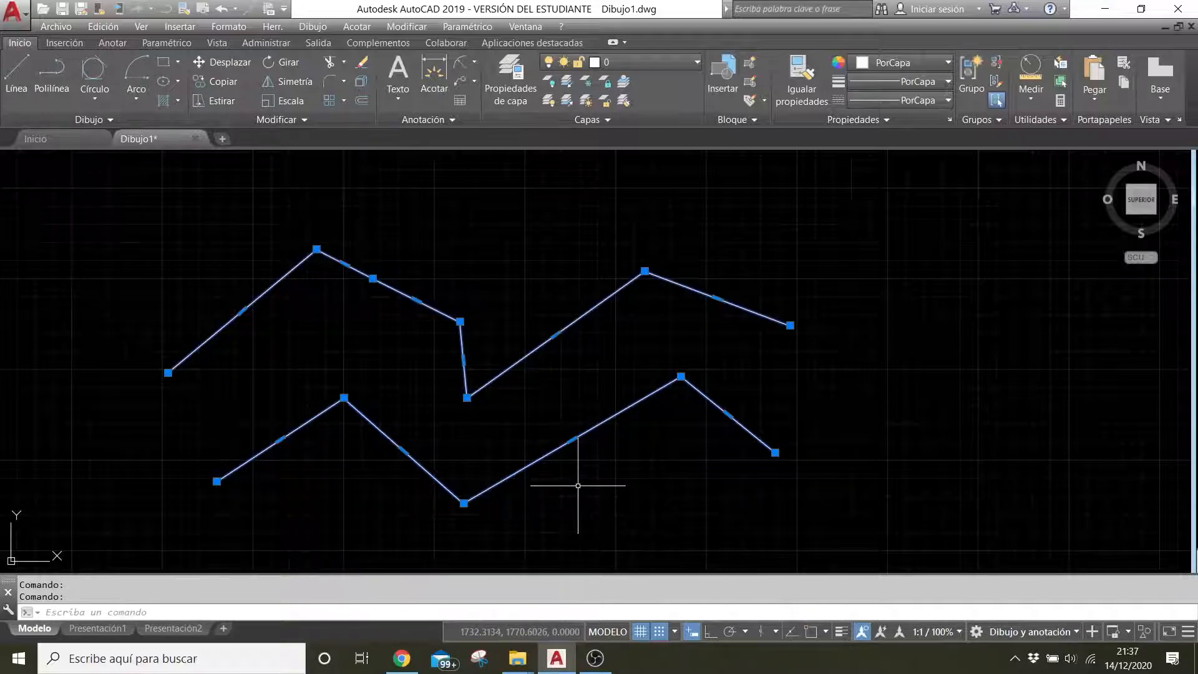
key(Delete)
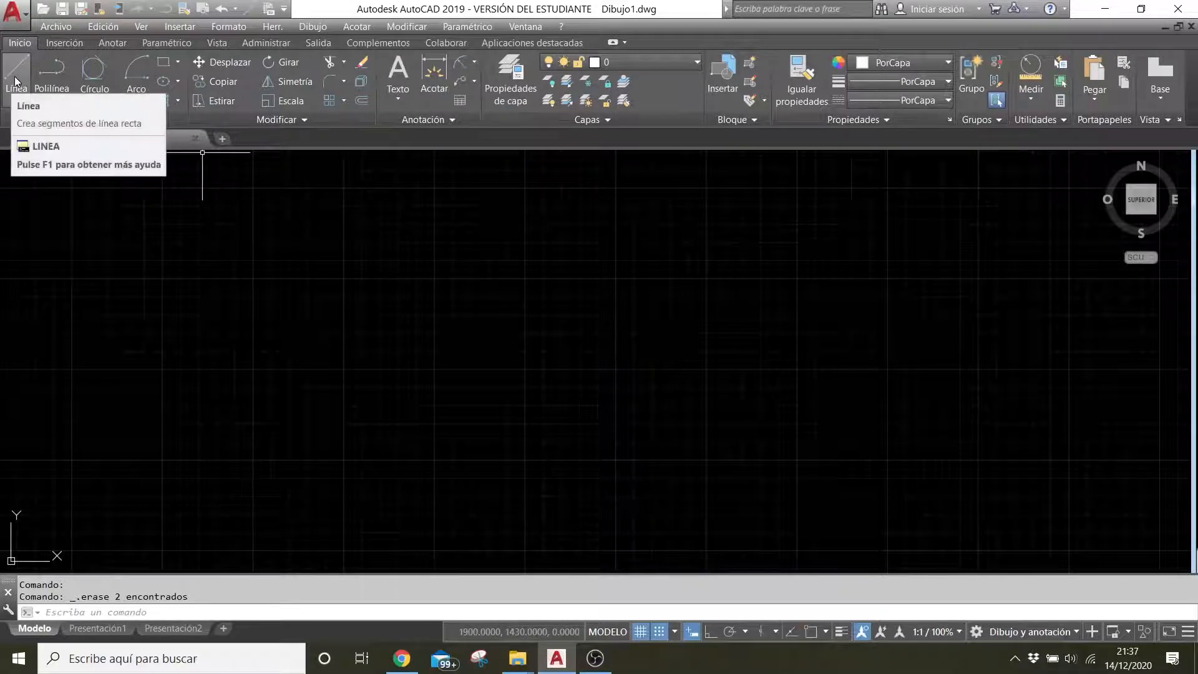
- Draw a polyline with a straight segment from about (1260, 1760) to about (1840, 1760), continued by three connected arcs ending at about (3280, 1640)
click(51, 73)
click(348, 365)
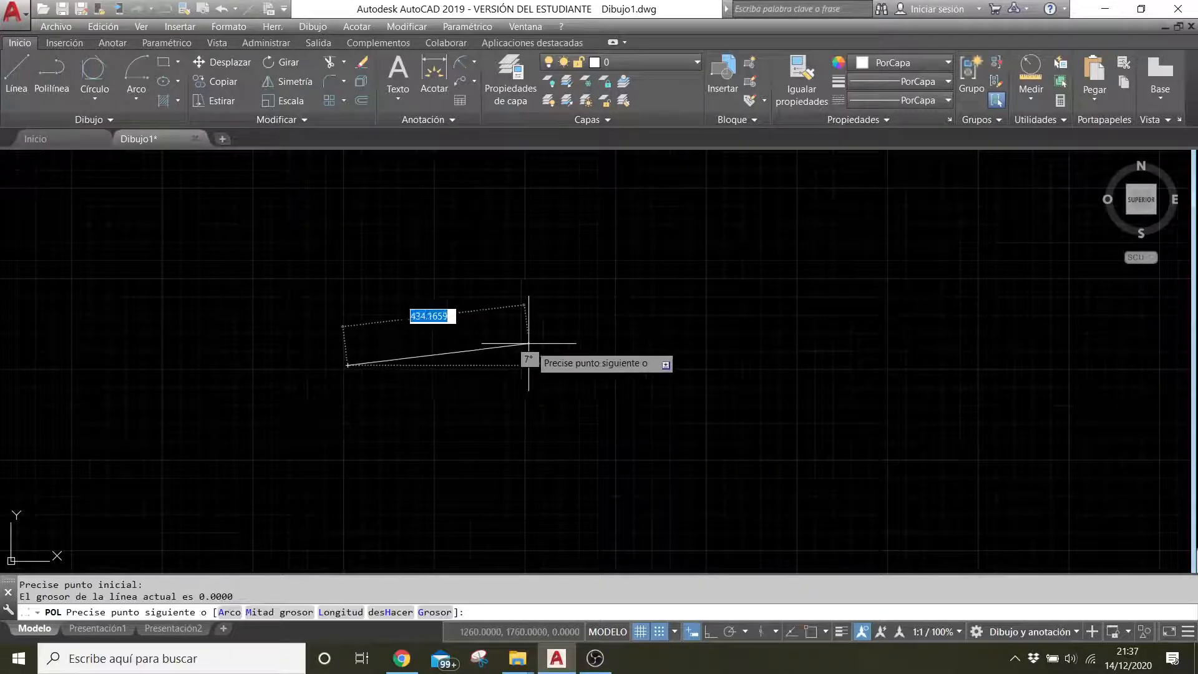
click(559, 365)
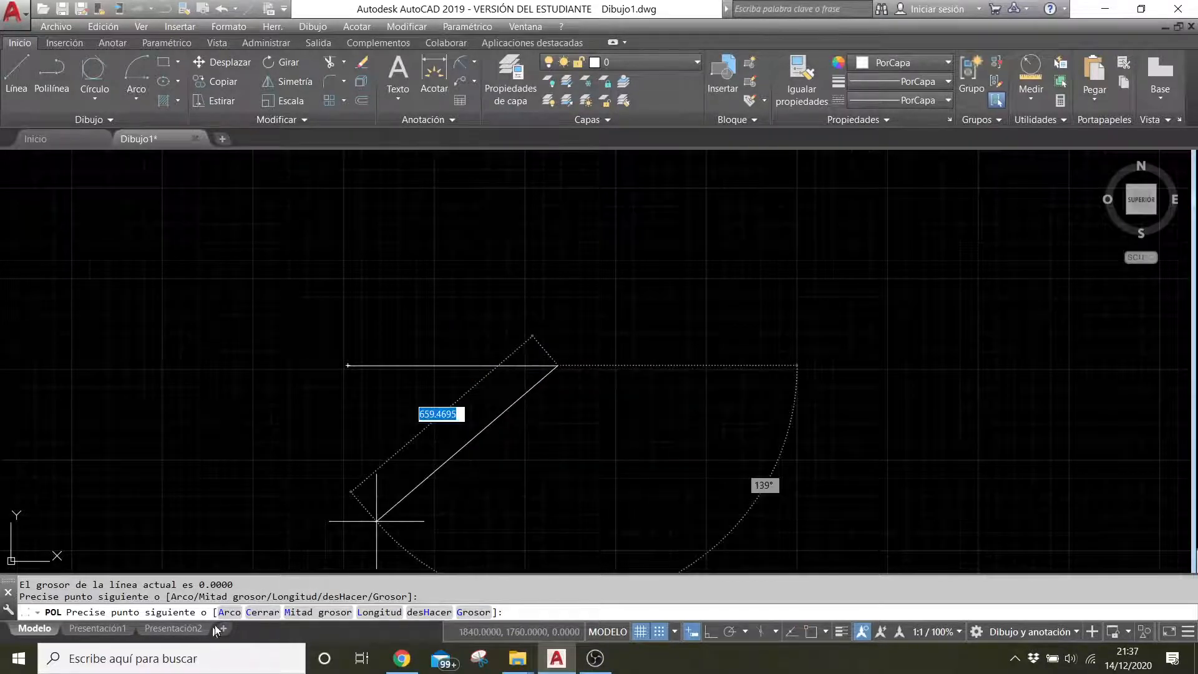
click(231, 612)
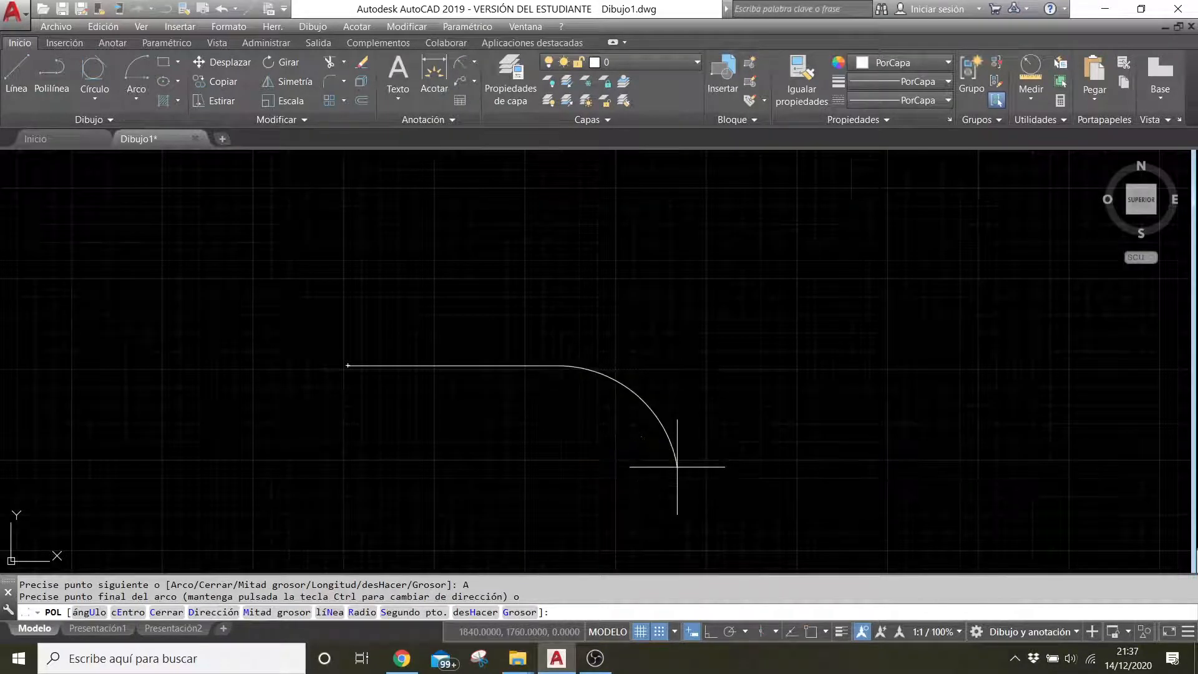
click(677, 466)
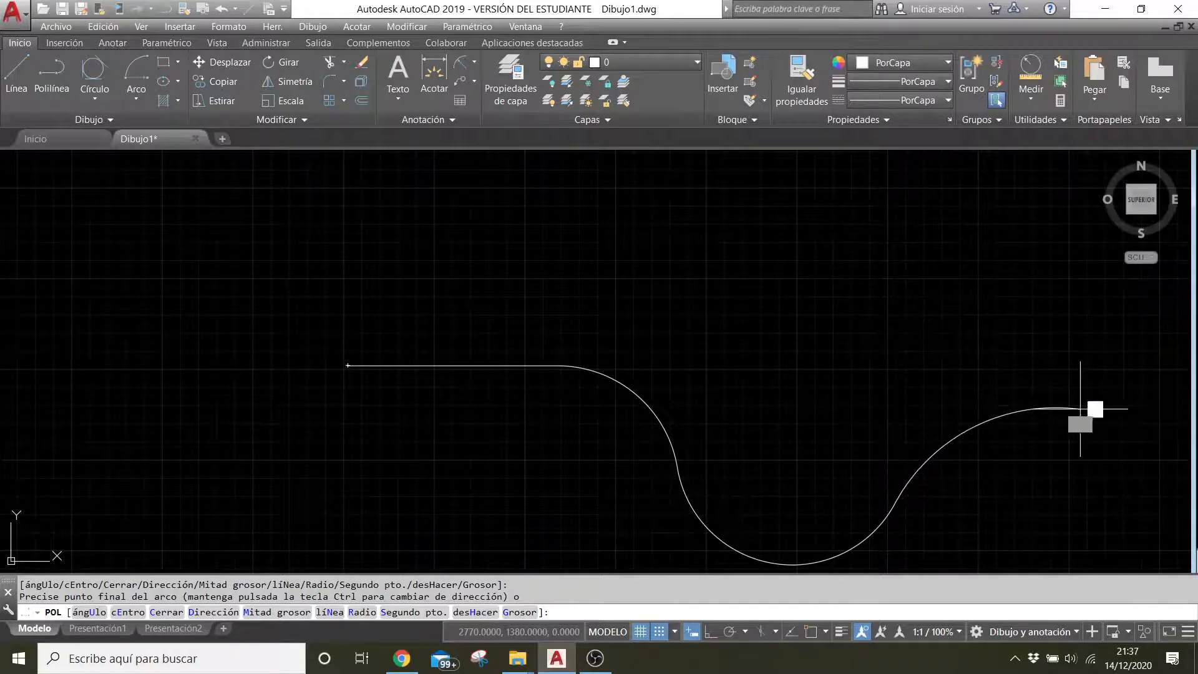
click(1081, 409)
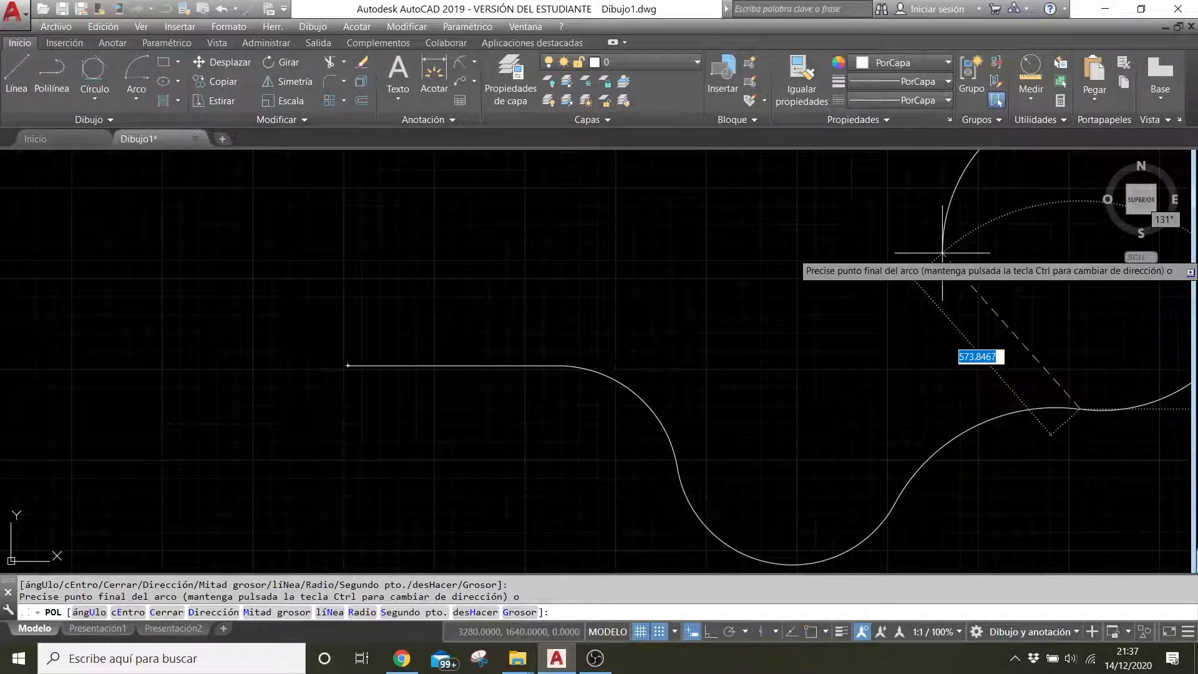
- Extend the polyline with two more arcs, giving end-point distances of 500 and 600
text(500)
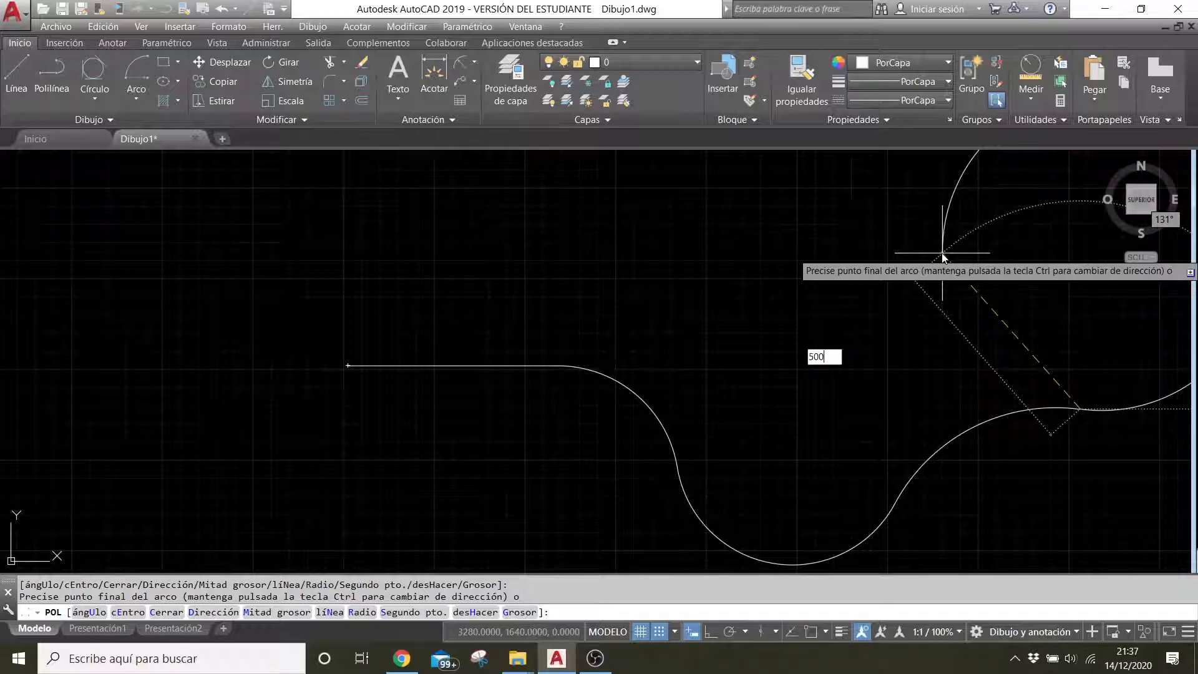
key(Return)
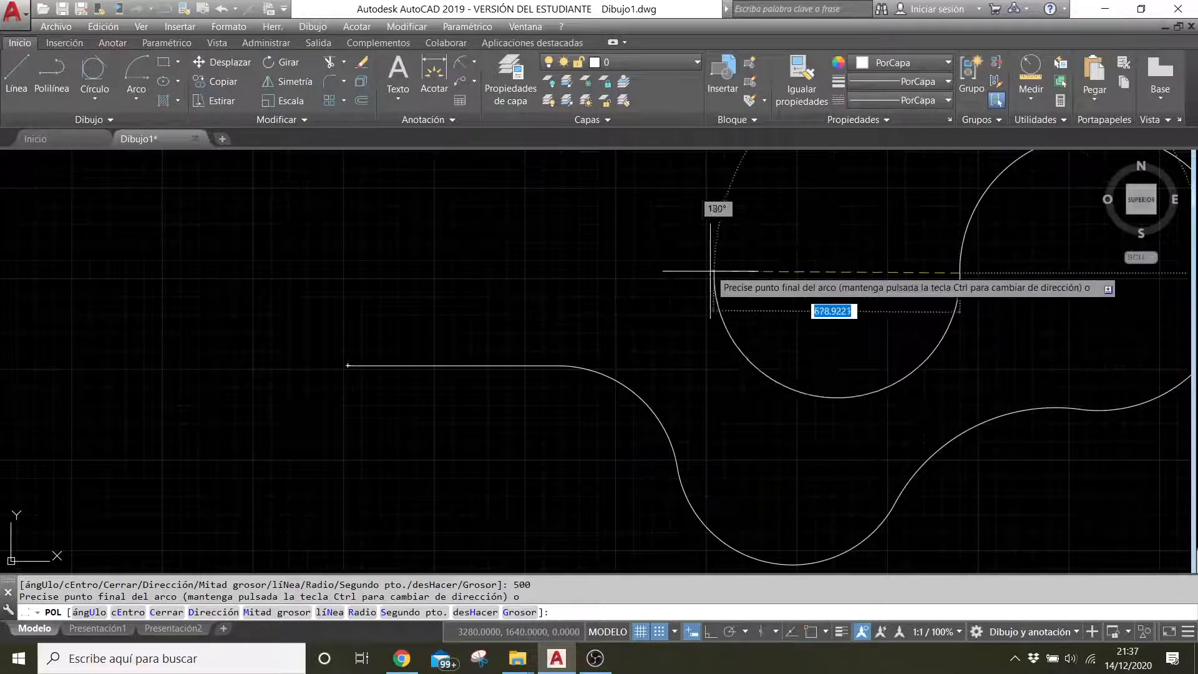
scroll(735, 296, down, 5)
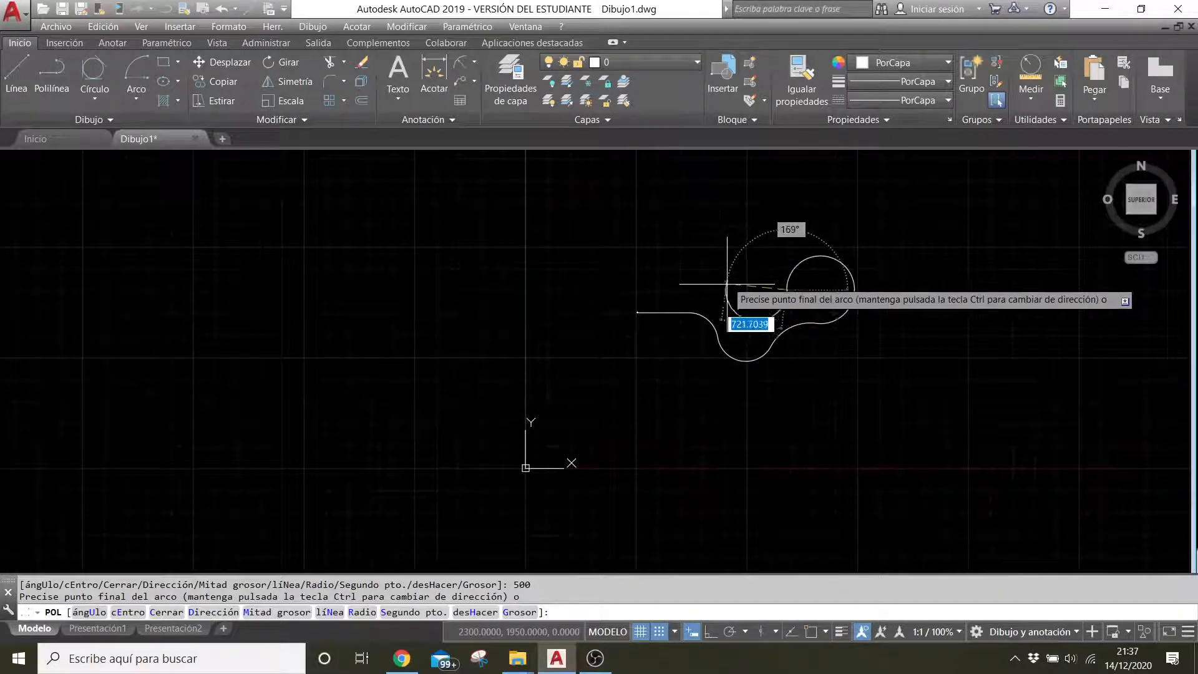
text(5)
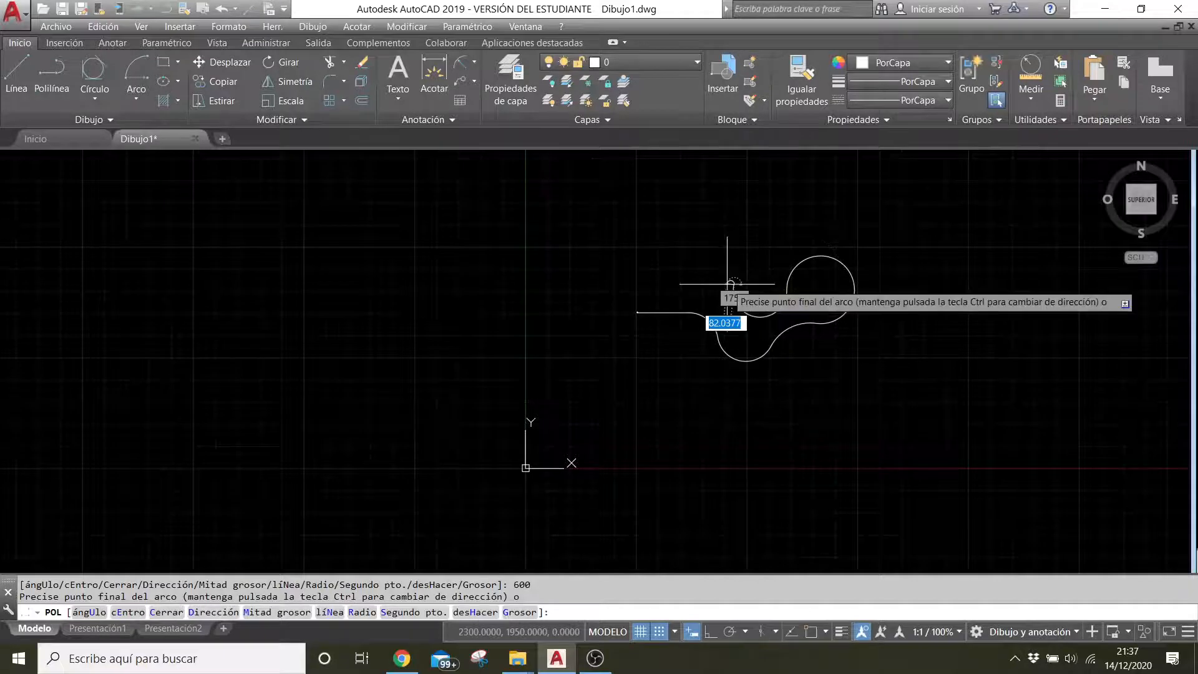
key(Return)
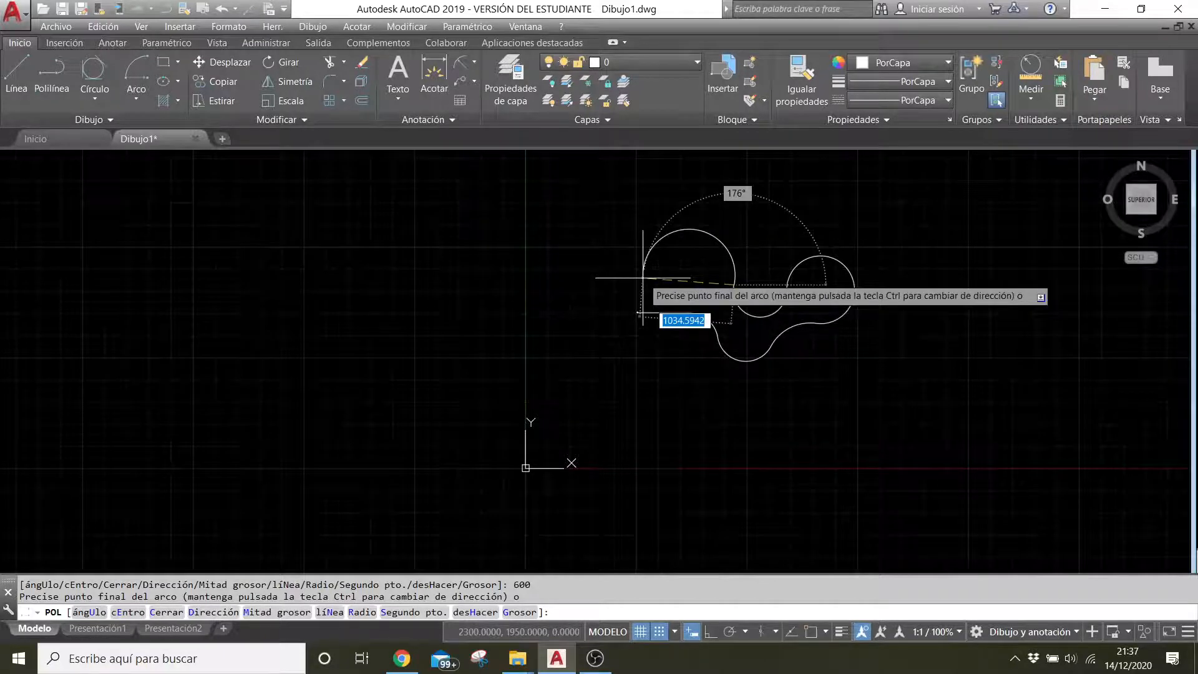
- End the polyline made of a straight segment and arcs, and turn off the drawing grid
key(Return)
scroll(855, 262, up, 4)
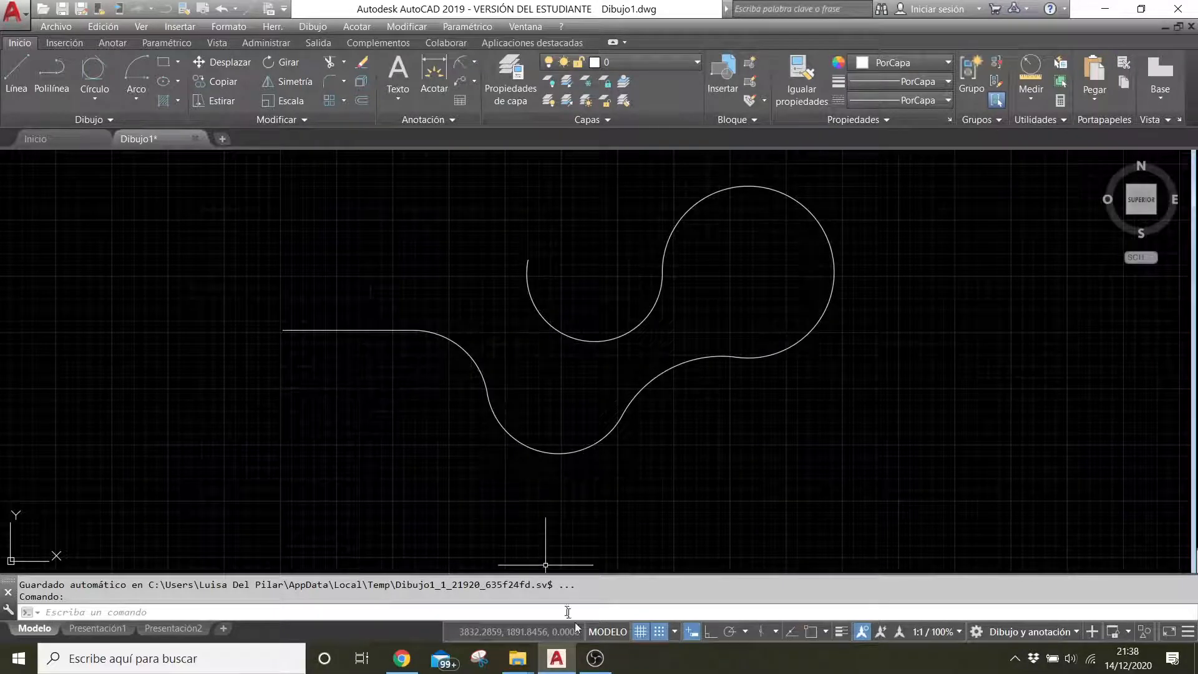
click(641, 632)
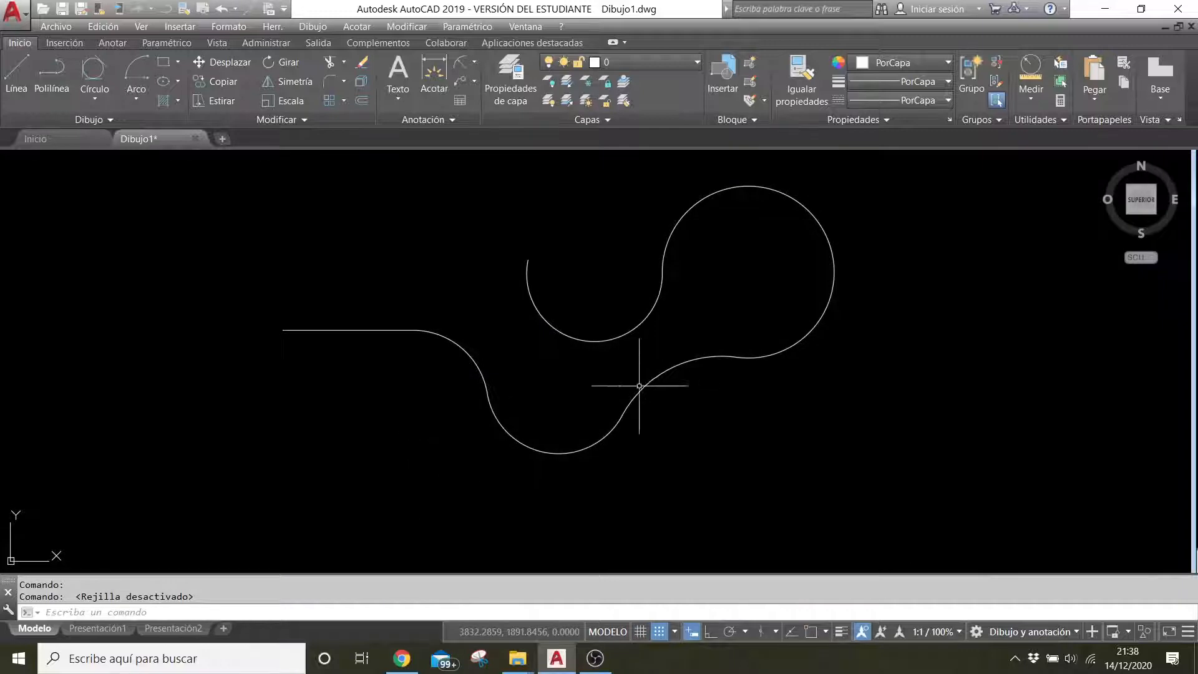
scroll(697, 326, up, 5)
scroll(696, 323, down, 5)
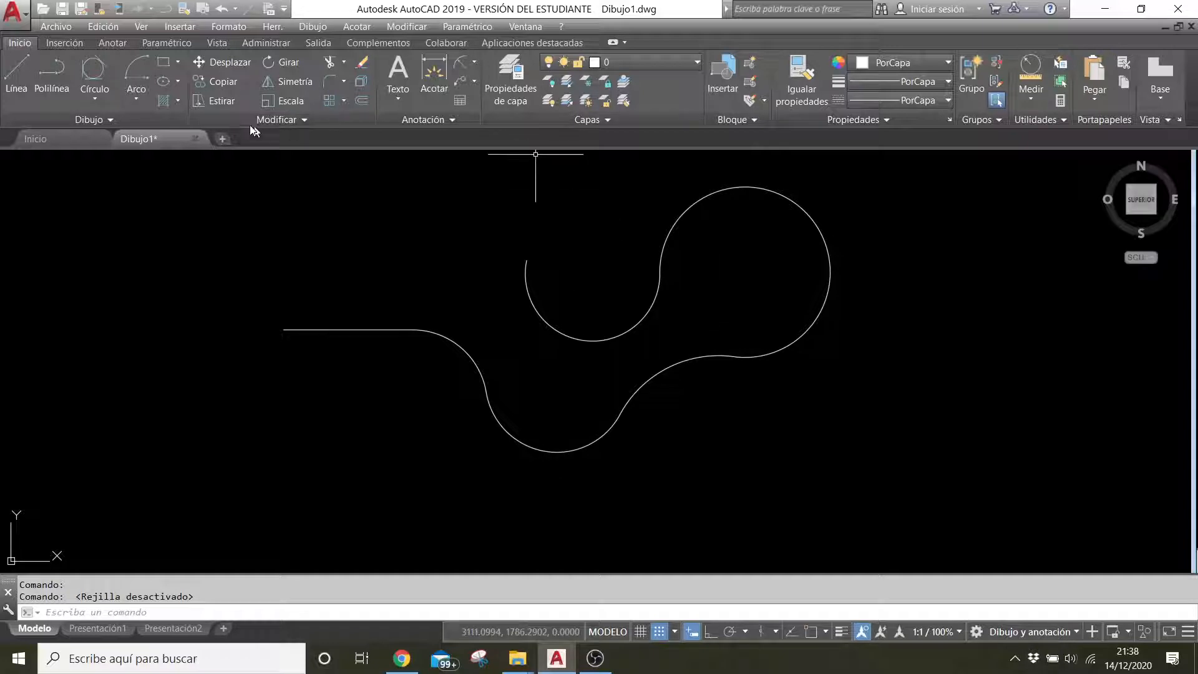
- Start a second polyline below the curved one with a straight segment from about (700, 1120) to about (1760, 1240)
click(51, 70)
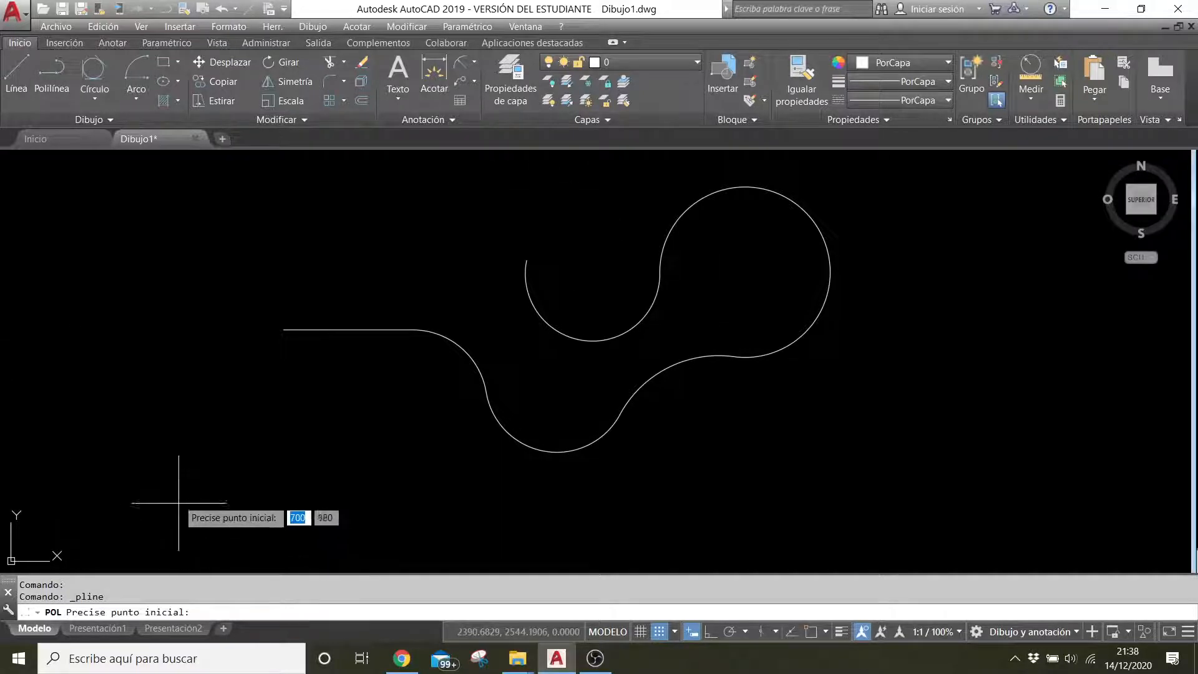
click(158, 471)
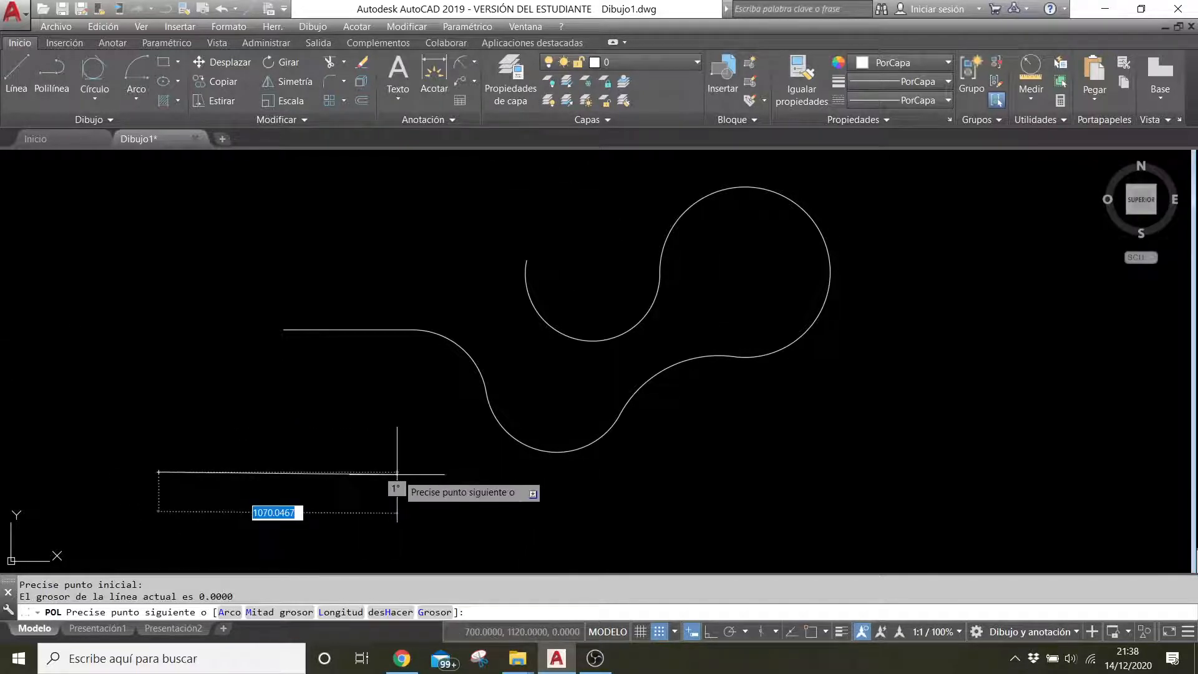
click(395, 446)
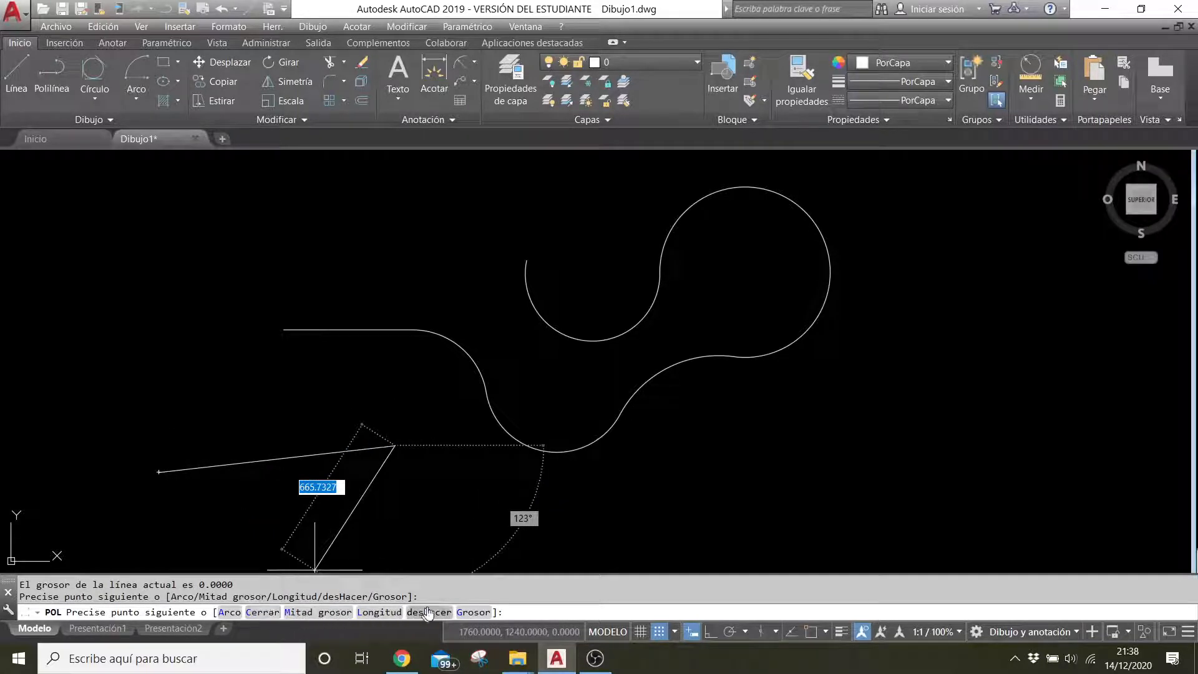
- Try to set the width of the polyline's following segments, entering a starting width of 10
click(474, 614)
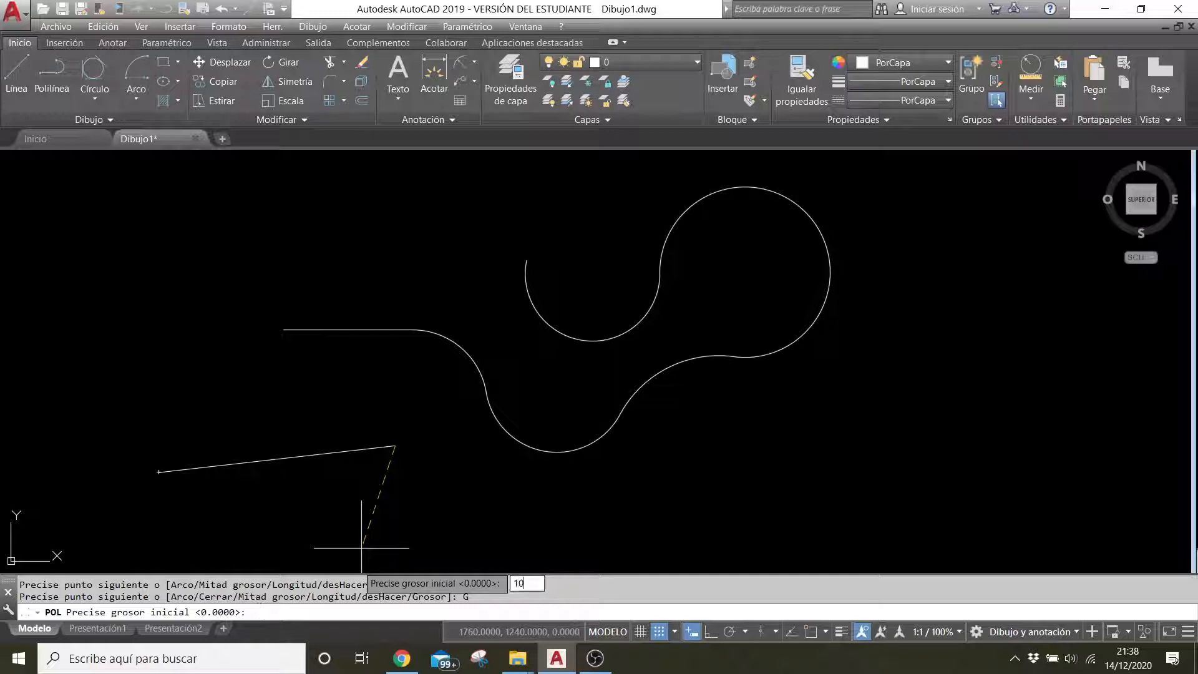
key(Return)
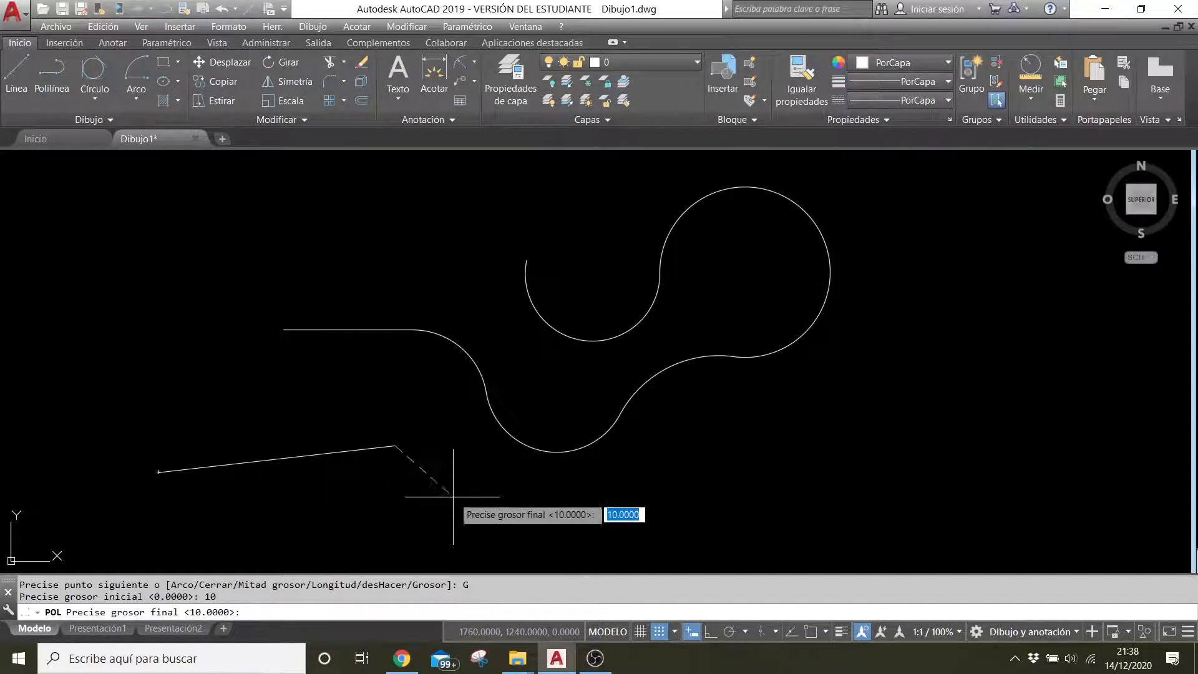
key(Return)
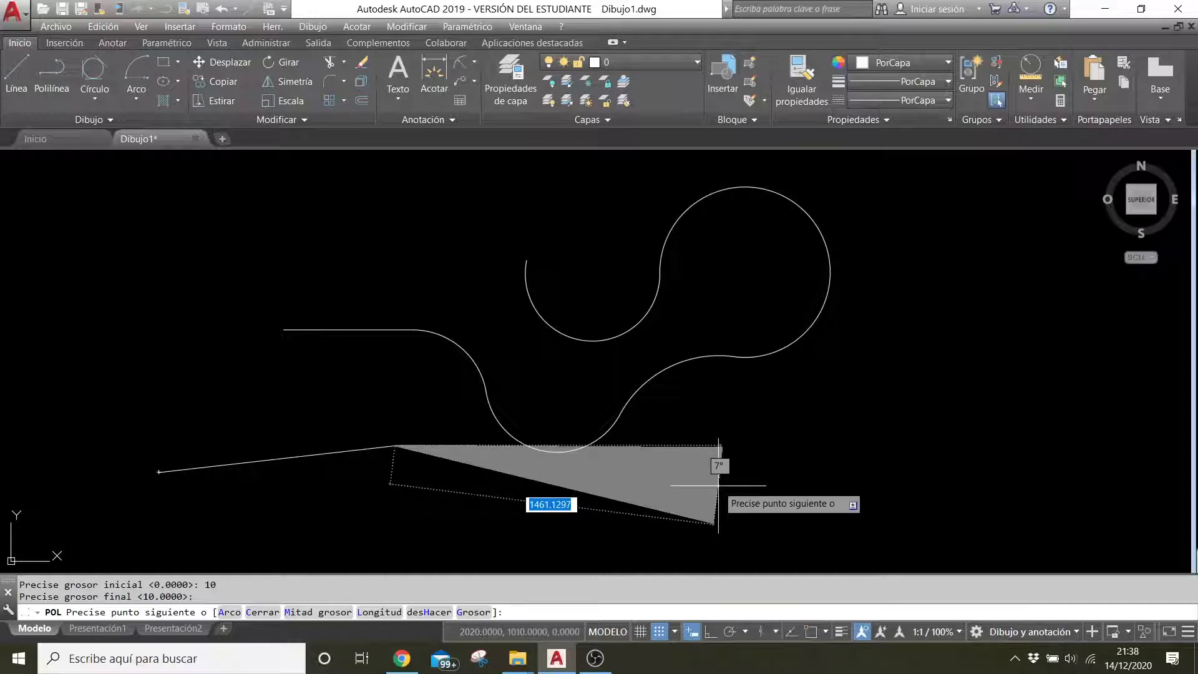
- Set both the starting width and the ending width of the polyline's following segments to 10
text(g)
key(Return)
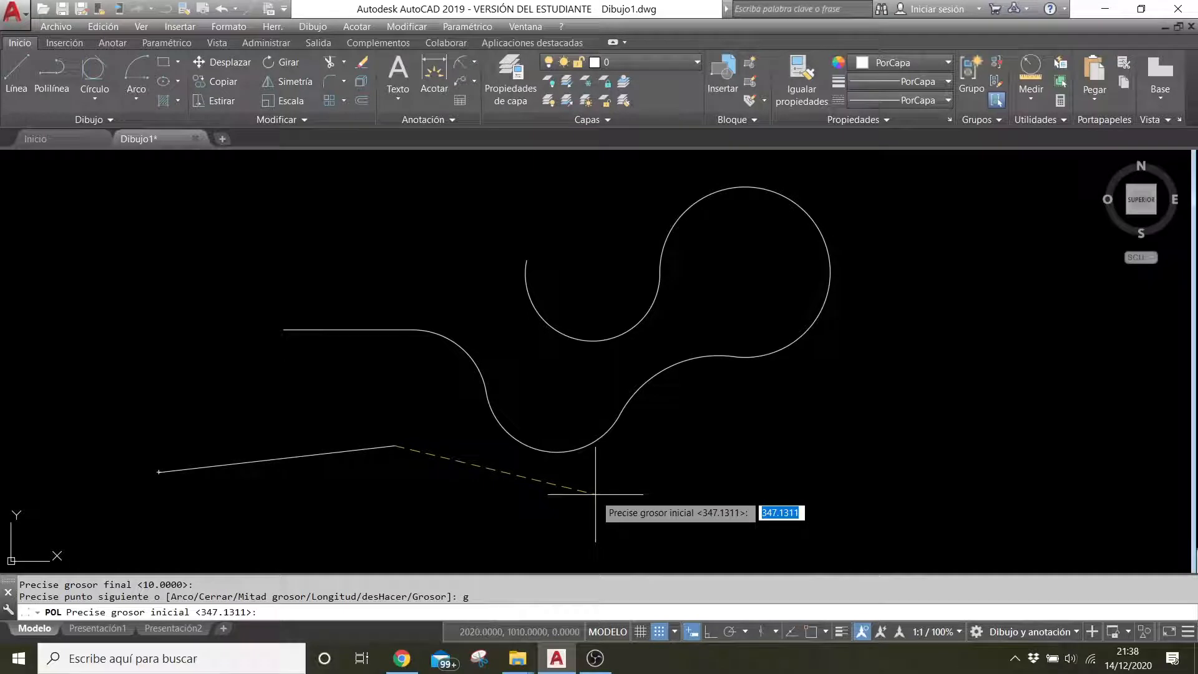
text(10)
key(Return)
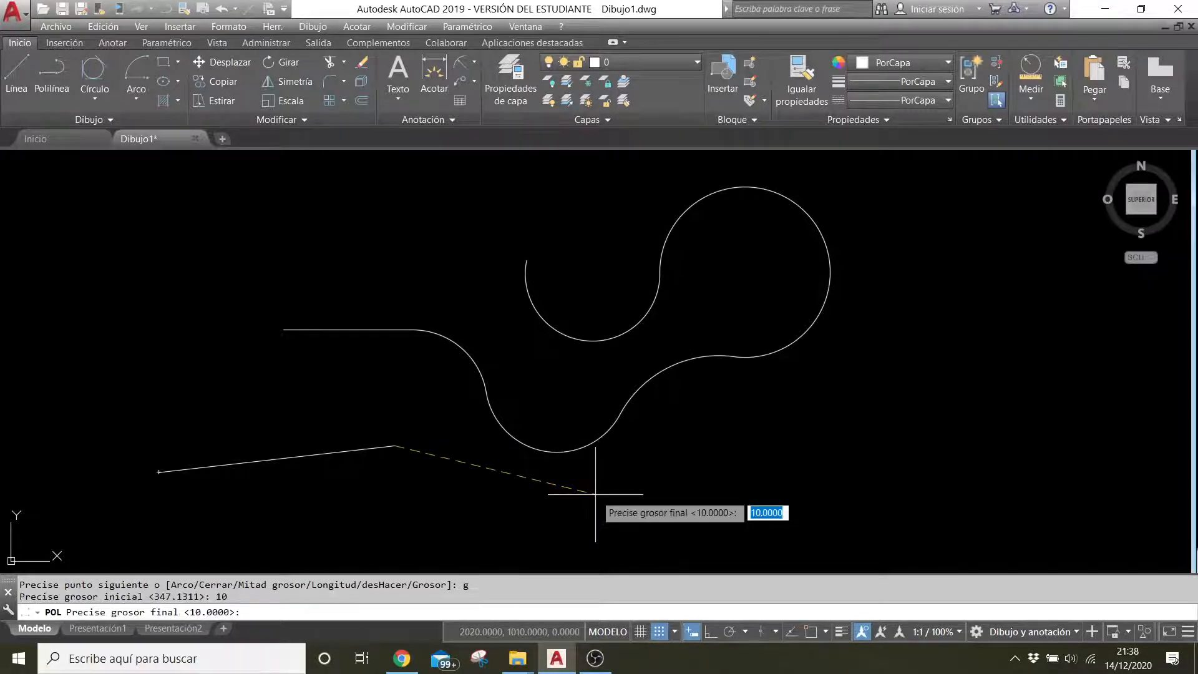
text(10)
key(Return)
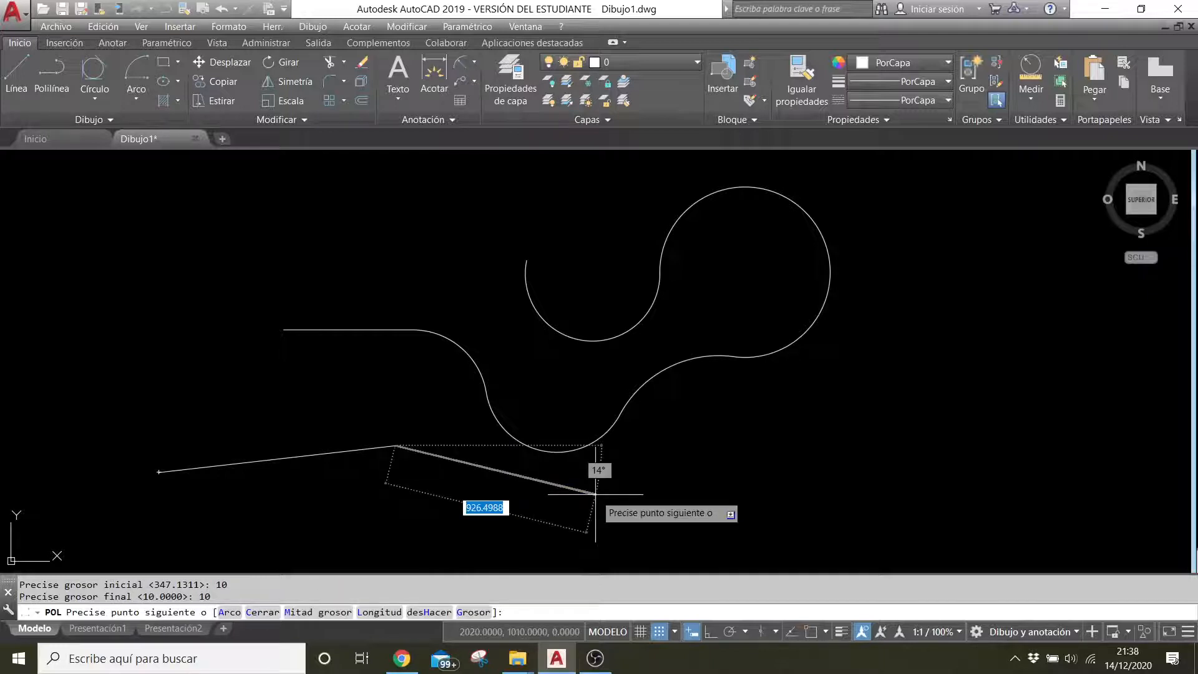
- Continue the polyline with six straight segments that turn back at the far end and finish at about (3440, 1380), and end the command
click(598, 494)
click(816, 431)
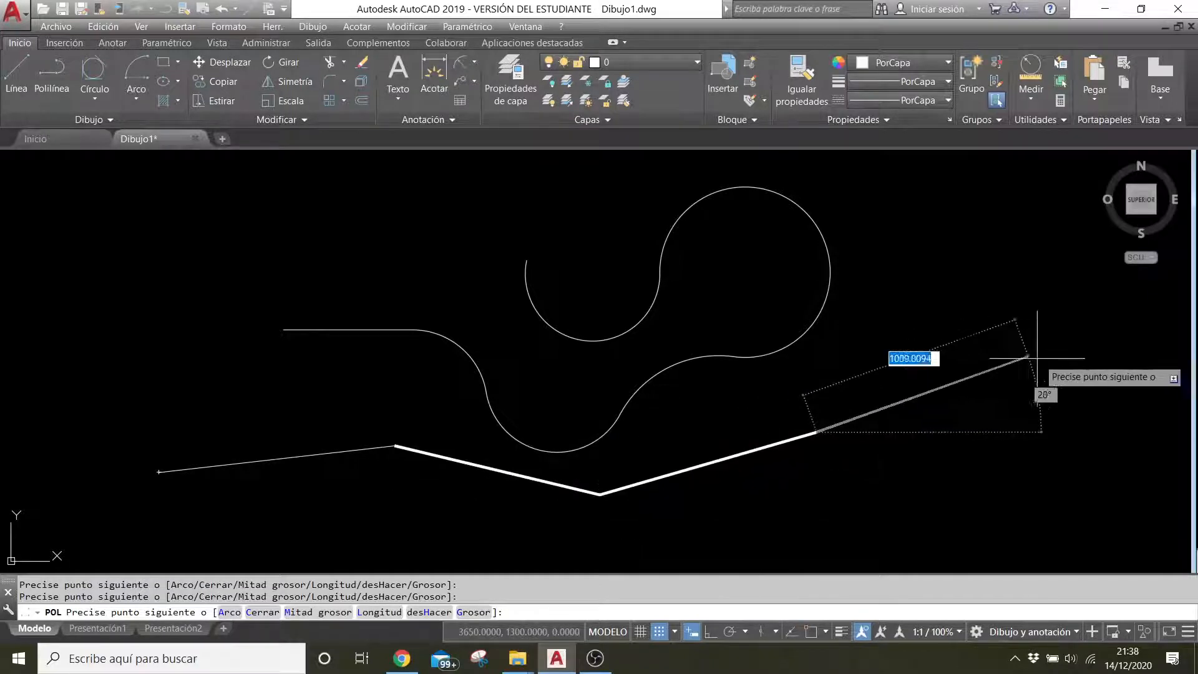
click(1044, 378)
click(921, 244)
click(872, 354)
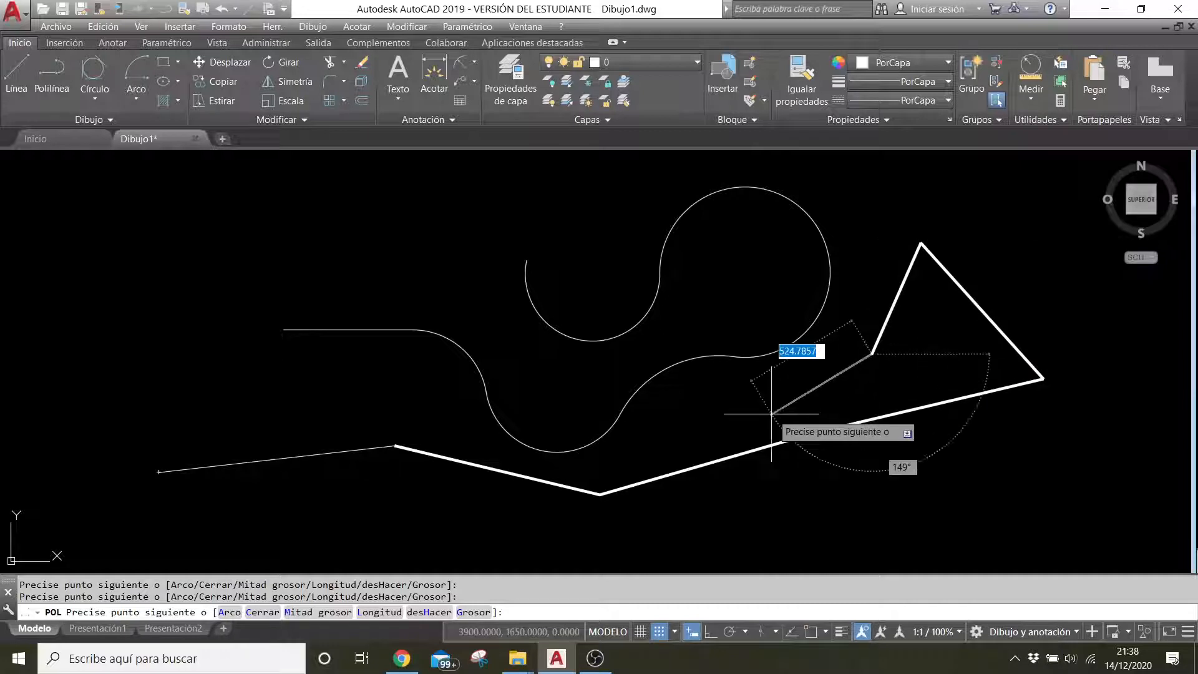
click(772, 413)
key(Return)
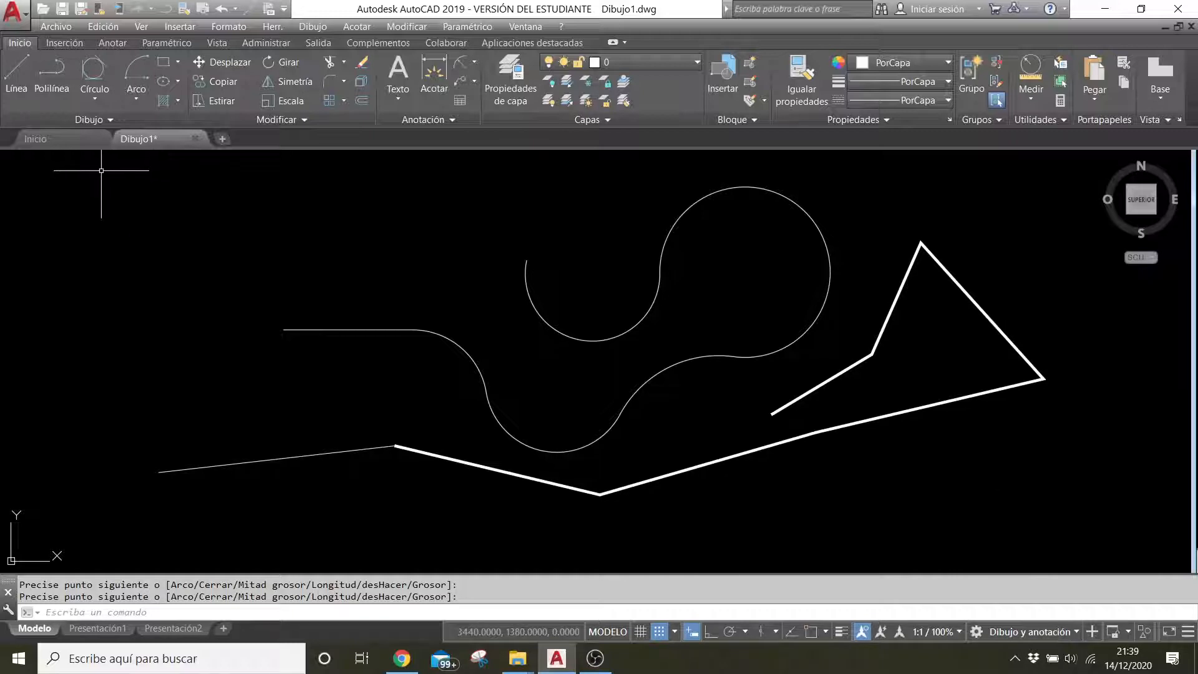
- Erase the polyline with the thick segments as well as the curved polyline, leaving the drawing empty
click(123, 211)
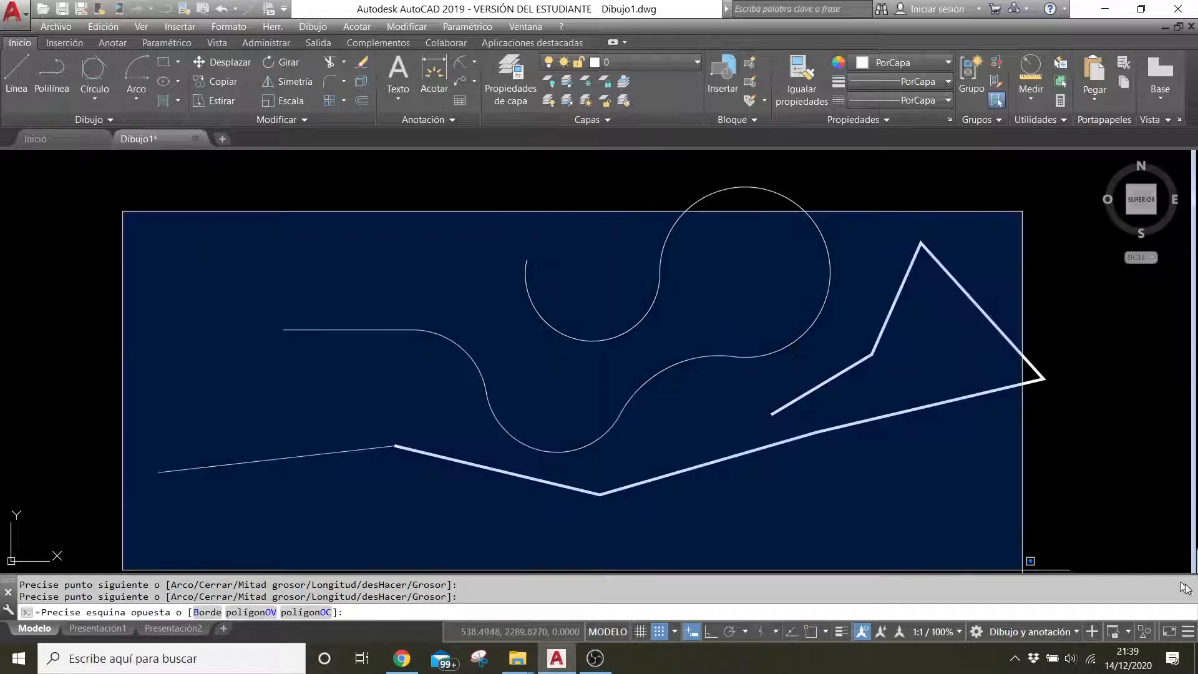
click(1061, 536)
key(Delete)
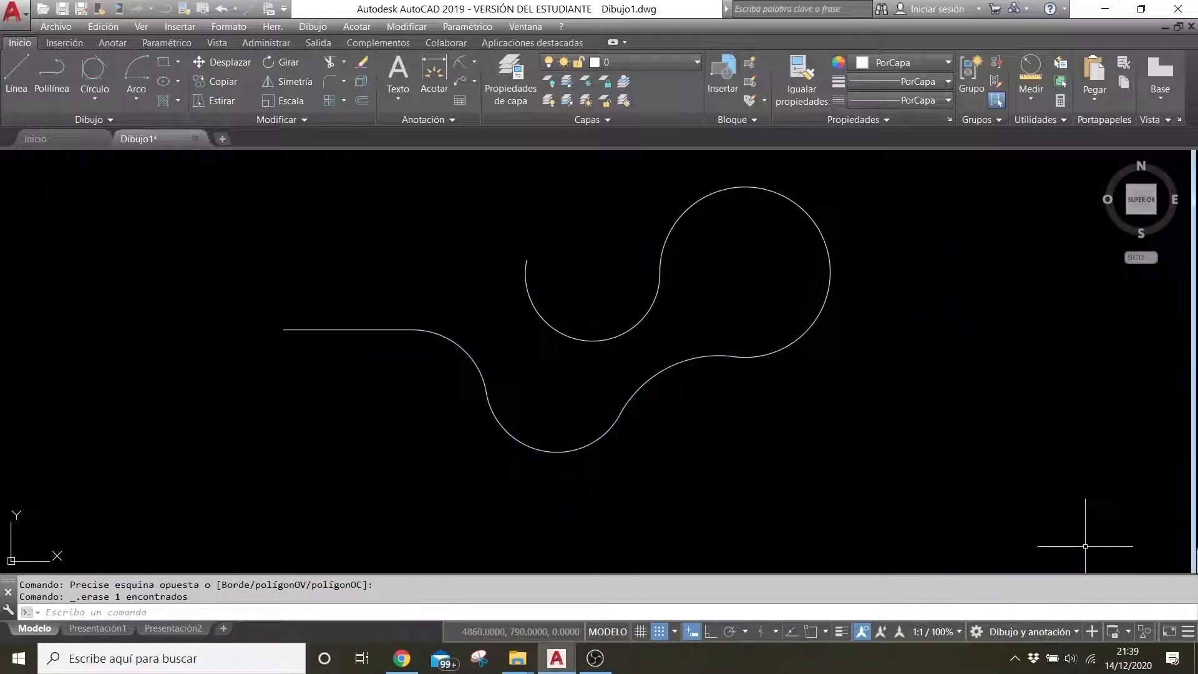
click(867, 462)
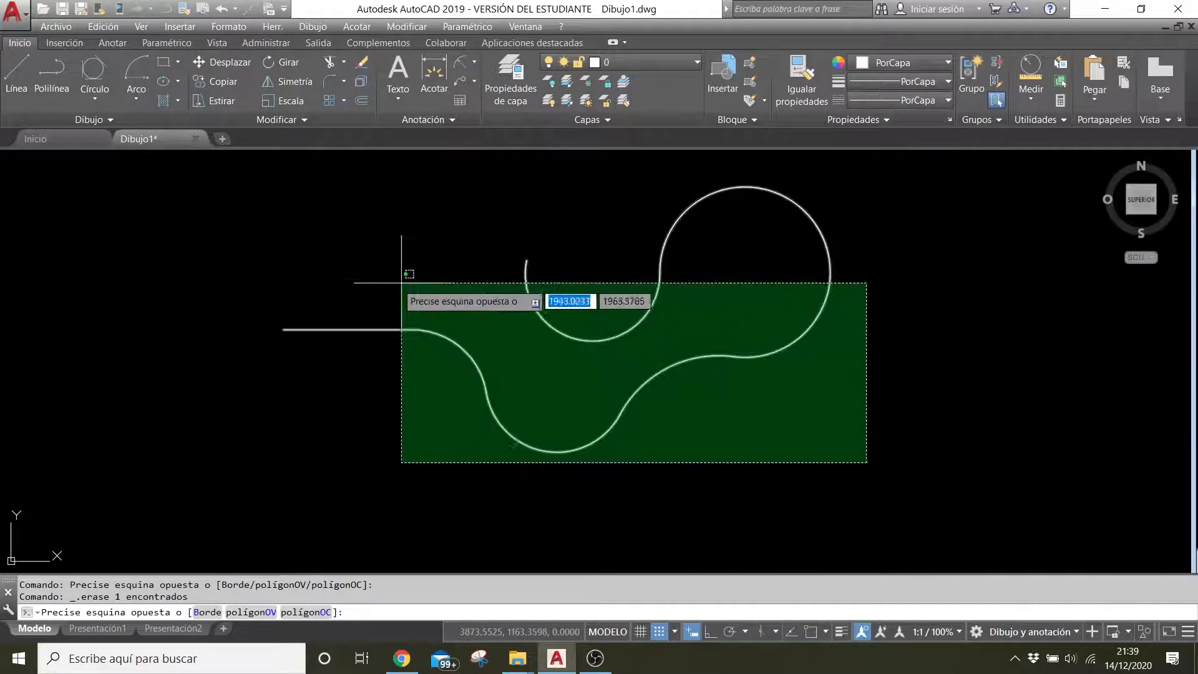
click(402, 283)
key(Delete)
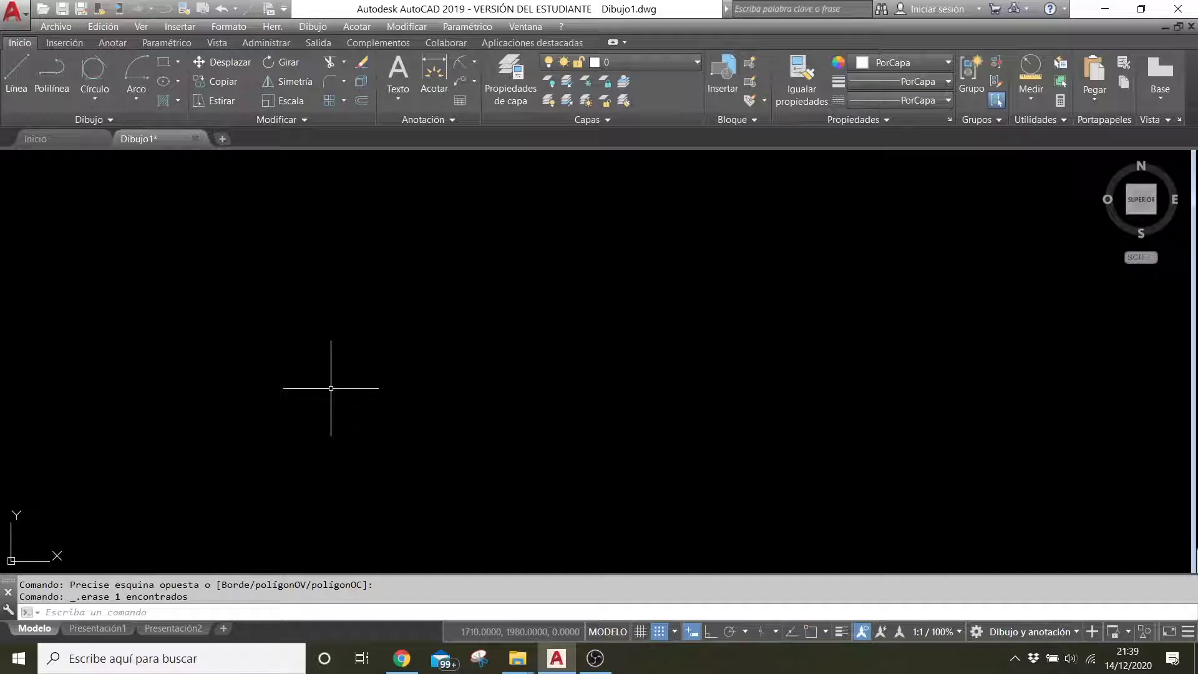
- Try to begin a new polyline with a starting width of 0
text(PL)
key(Return)
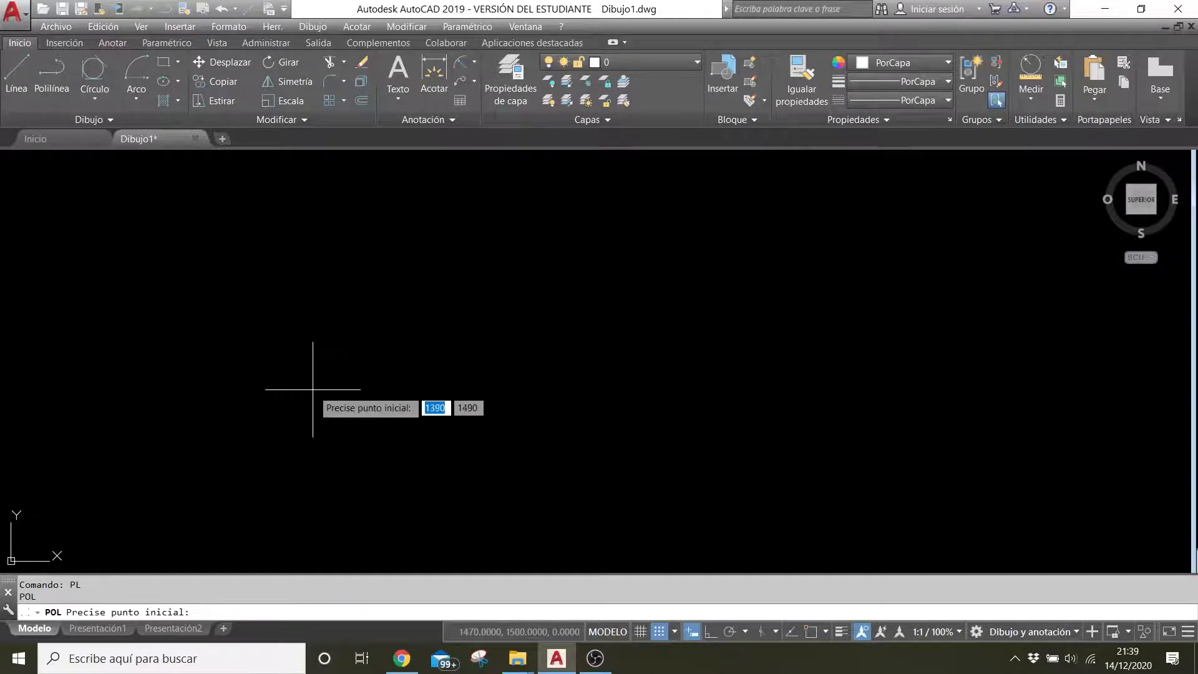
click(311, 390)
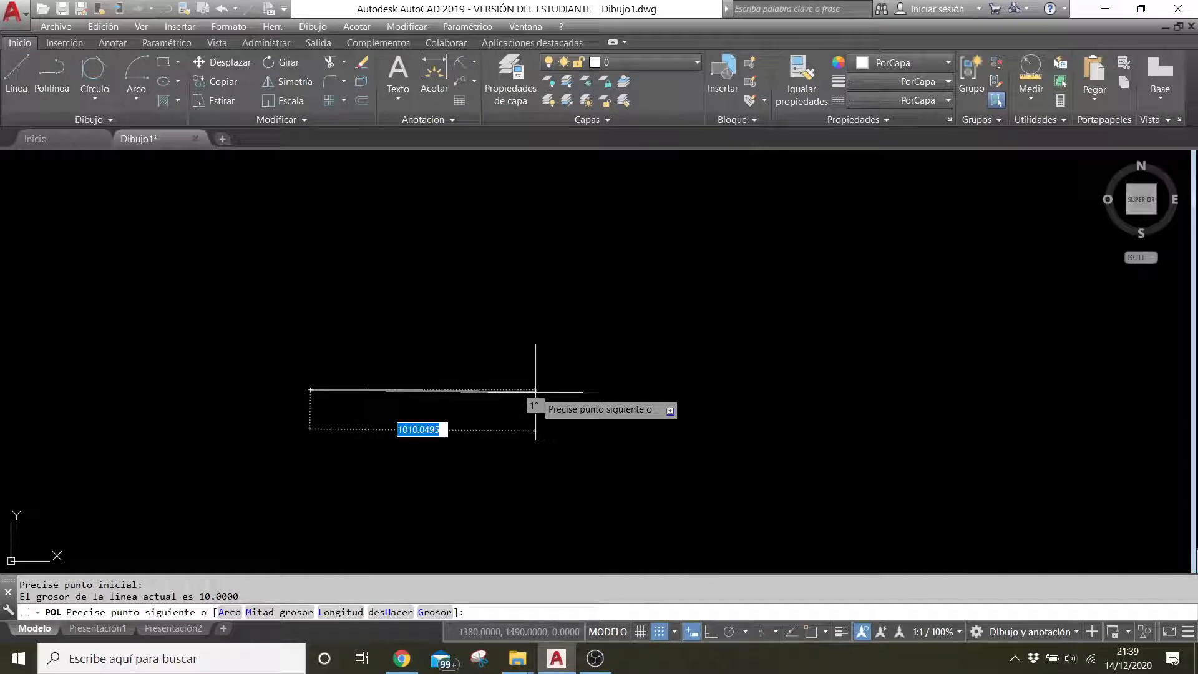
text(g)
key(Return)
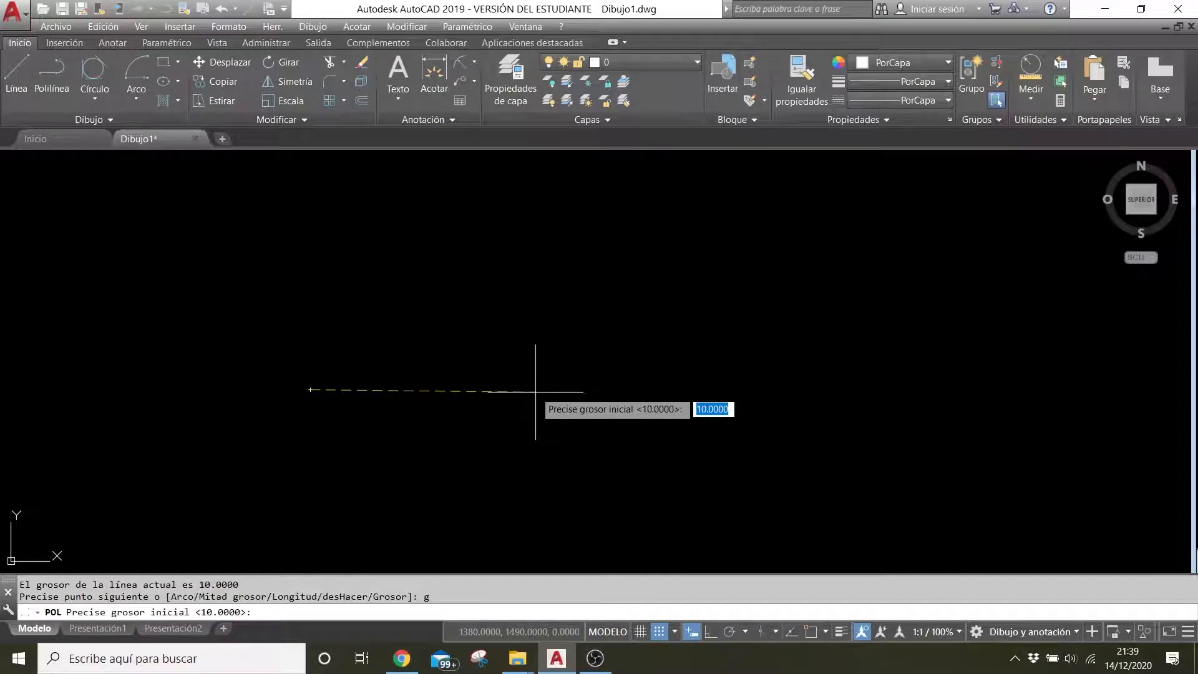
text(0)
key(Return)
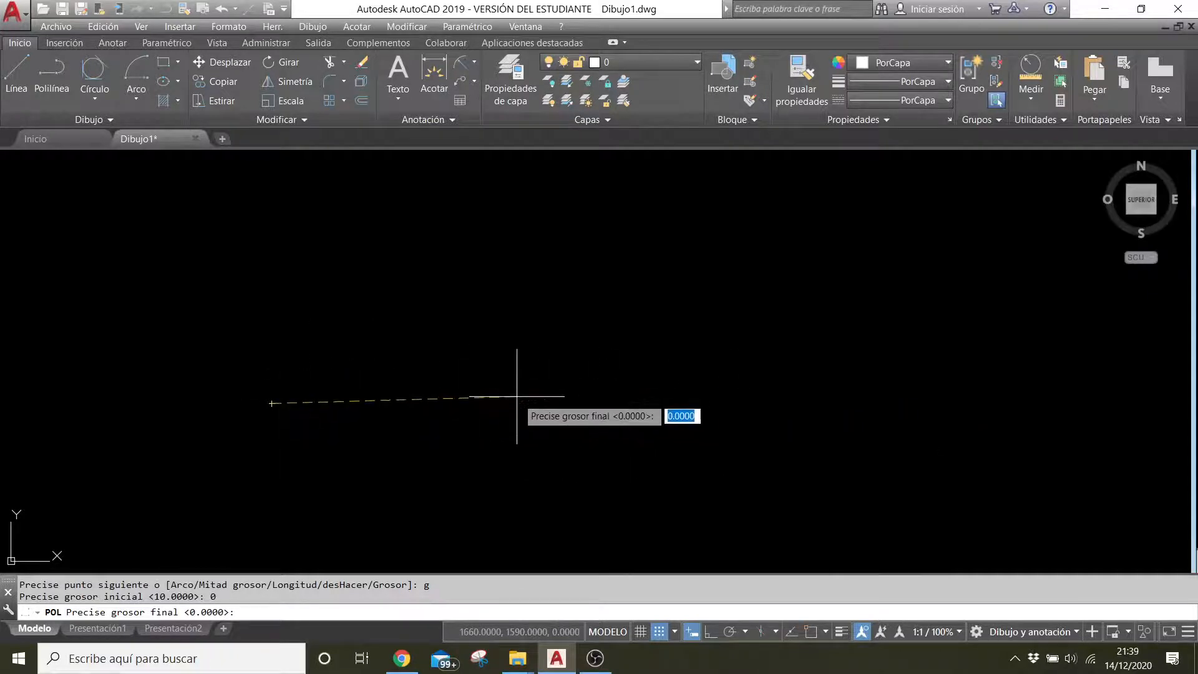
- Turn on Ortho mode and set the ending width of the polyline to 500
click(710, 632)
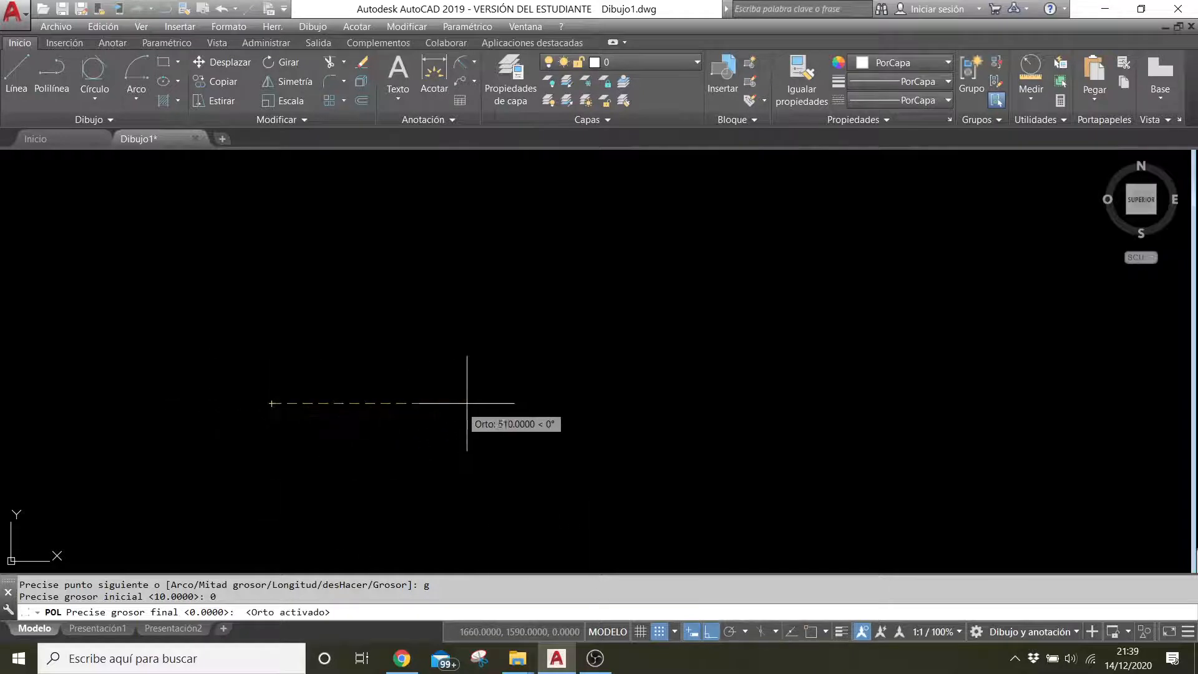
text(500)
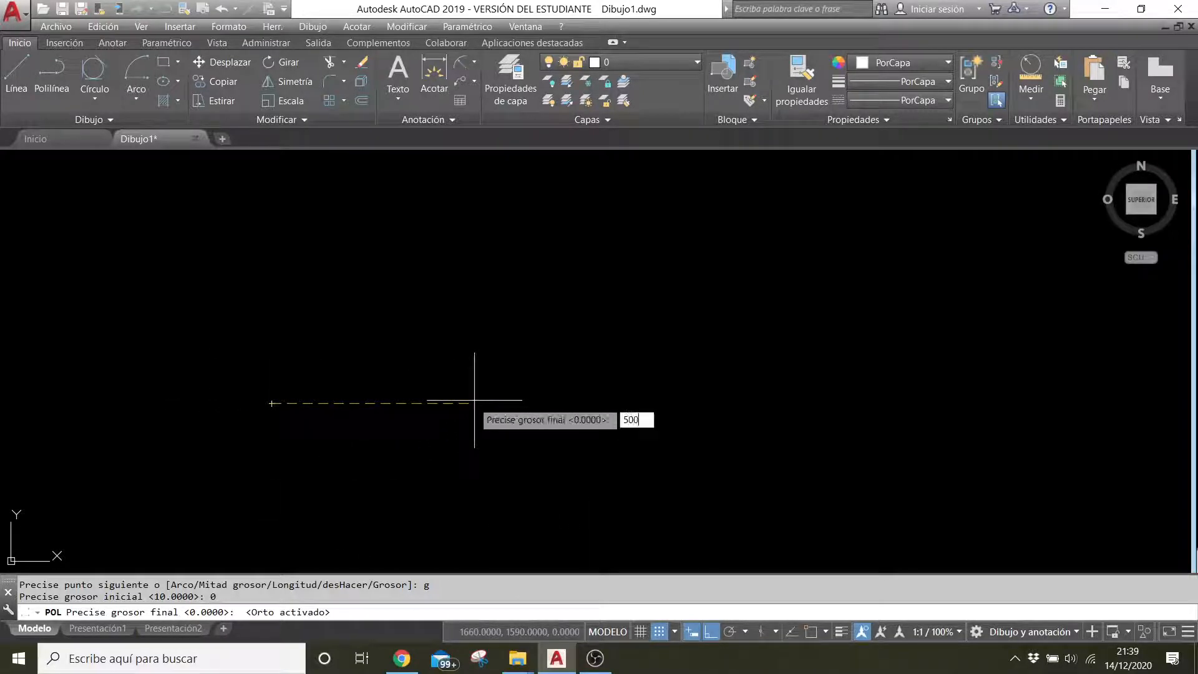
key(Return)
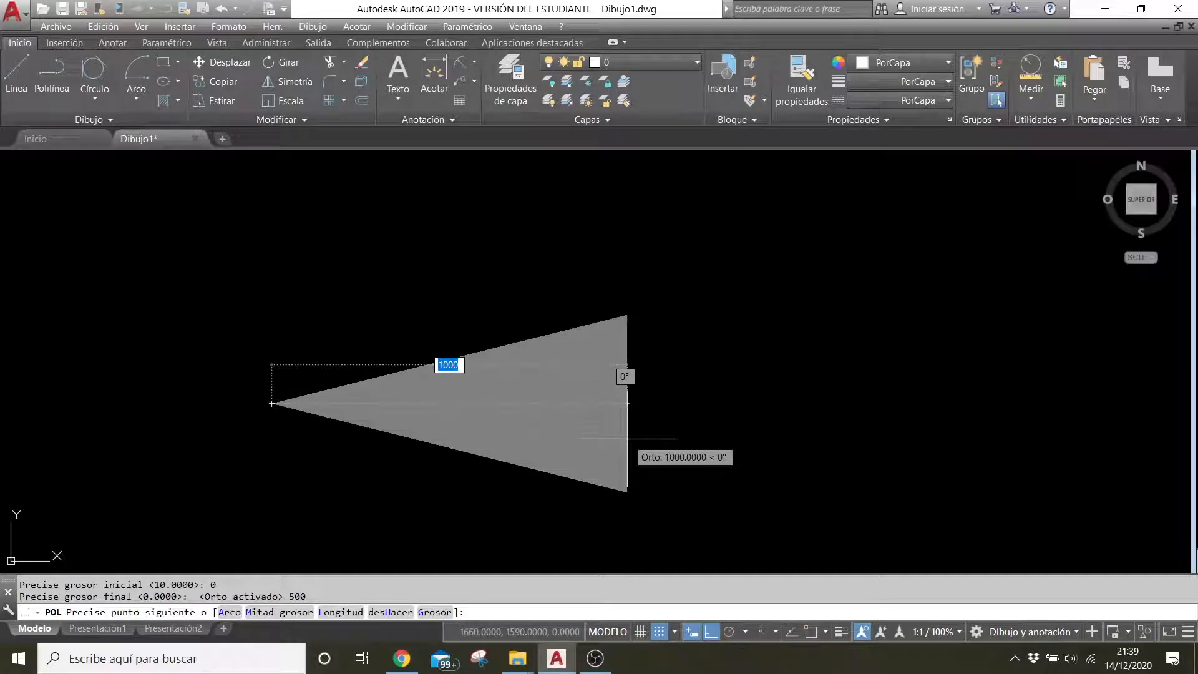
- Try to undo the polyline's width setting, and cancel the polyline command
text(h)
key(Return)
text(gl)
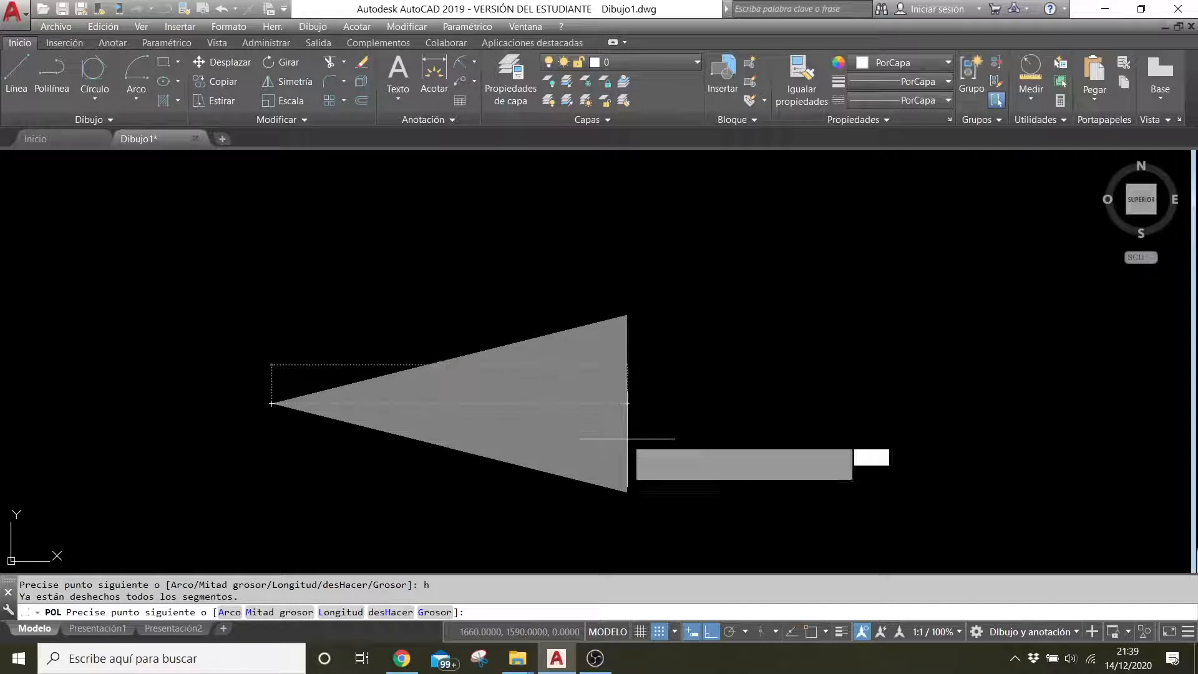
key(Return)
key(Escape)
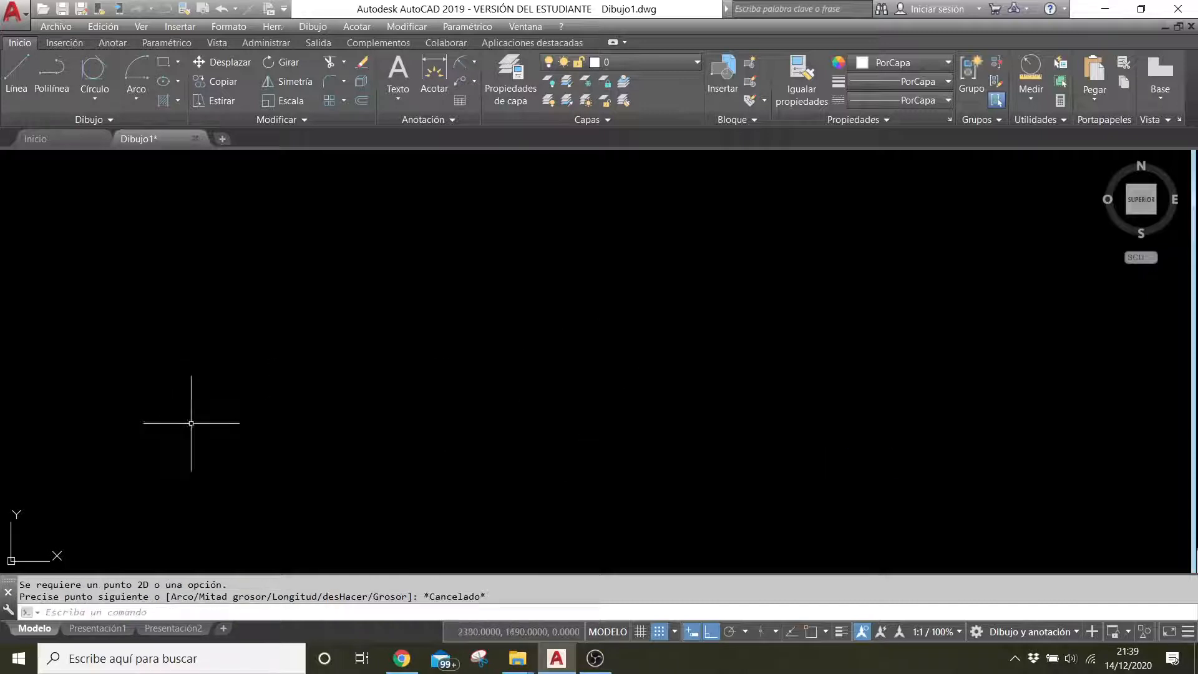
- Draw a new polyline's first segment horizontally from about (1500, 1600) to (1600, 1600), with starting and ending widths of 0
text(p)
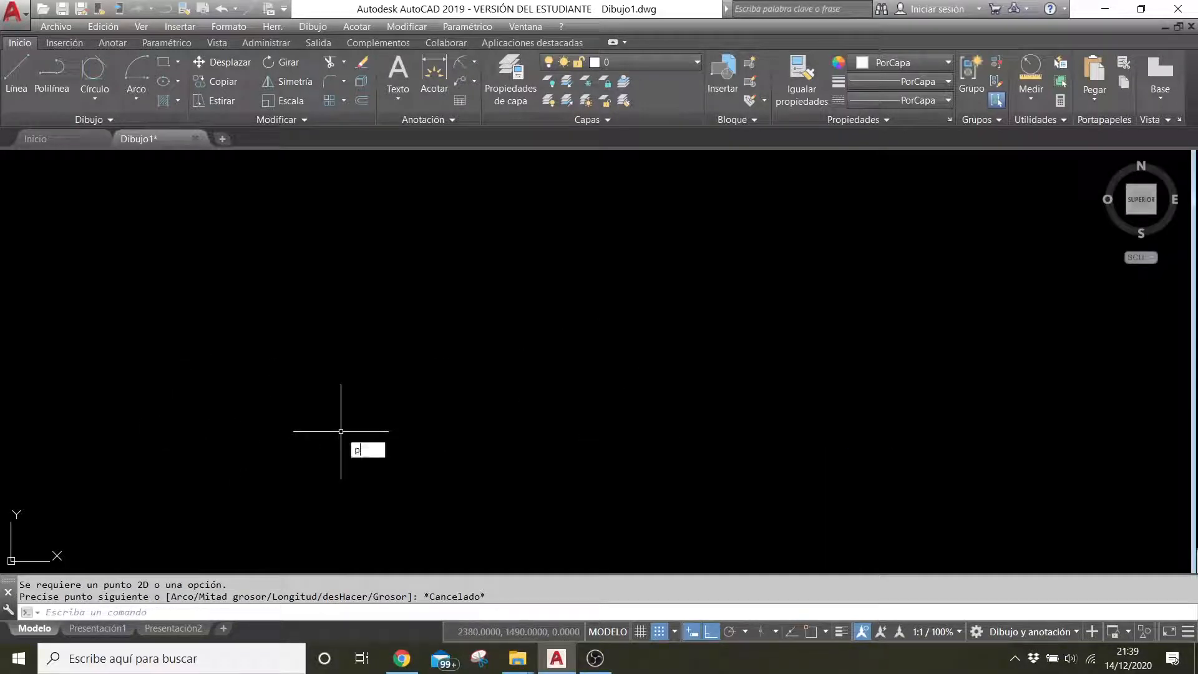
text(l)
key(Return)
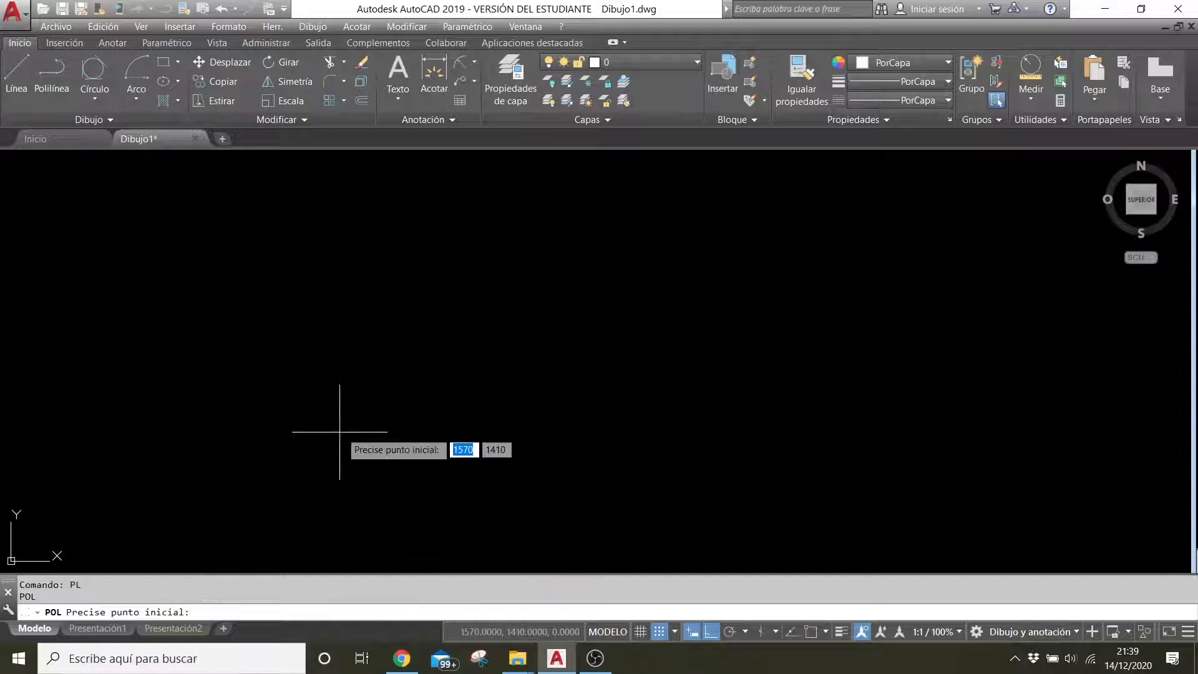
click(314, 365)
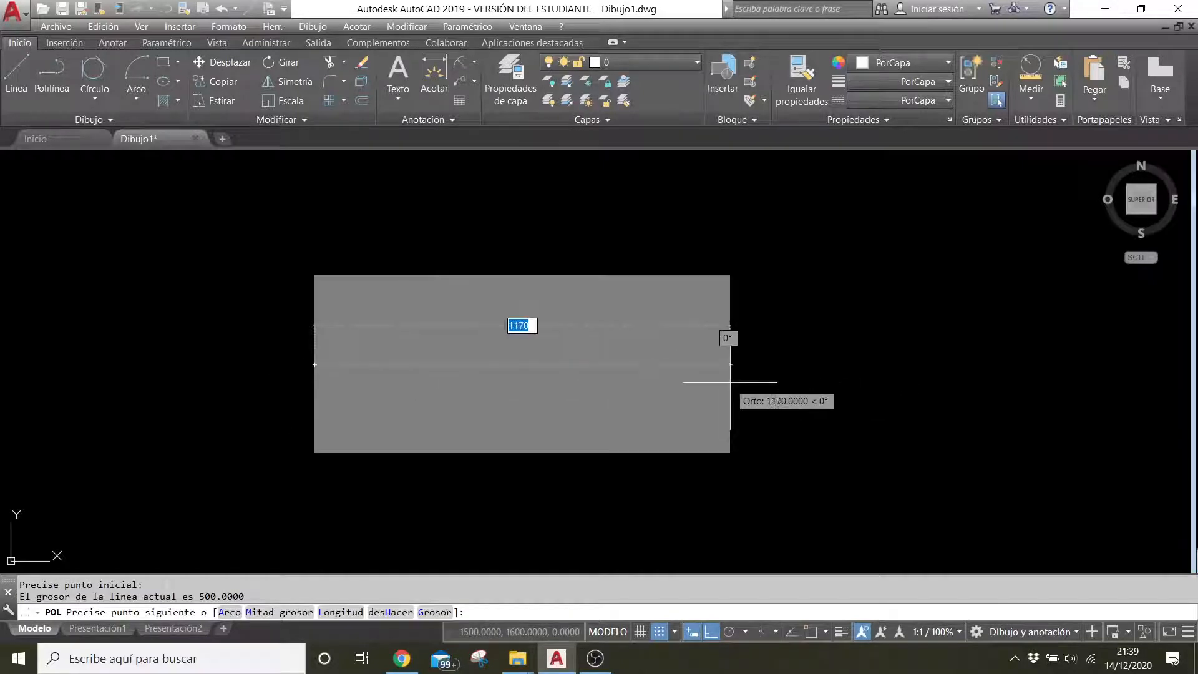
text(g)
key(Return)
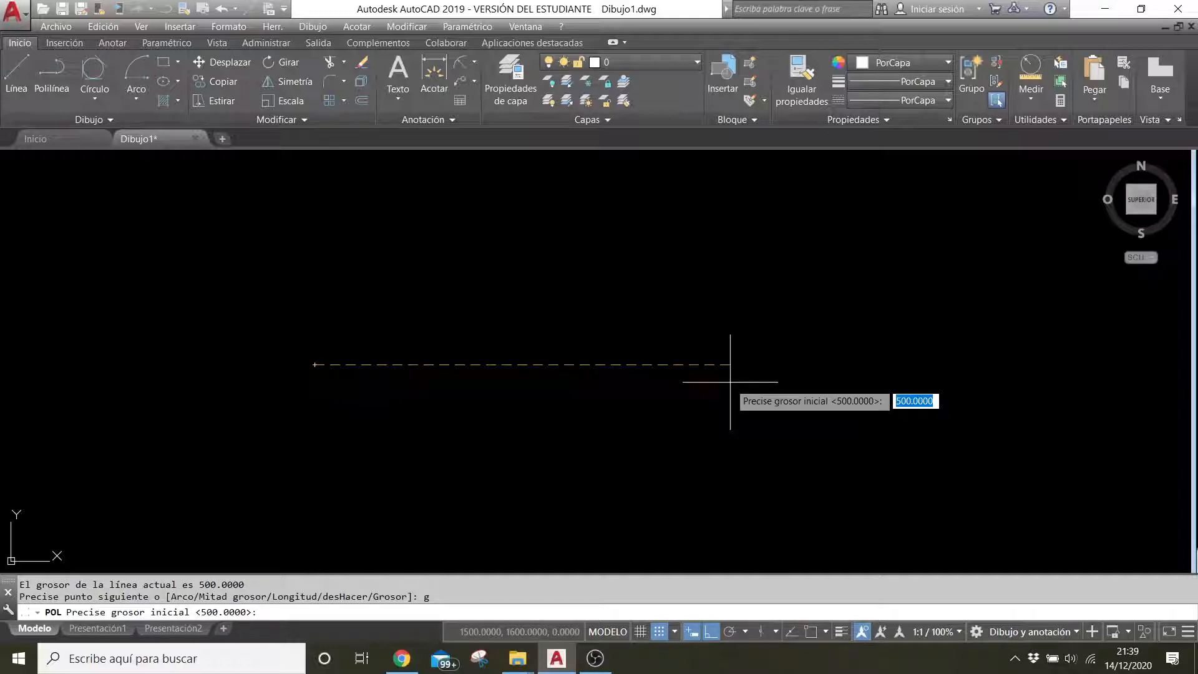
text(0)
key(Return)
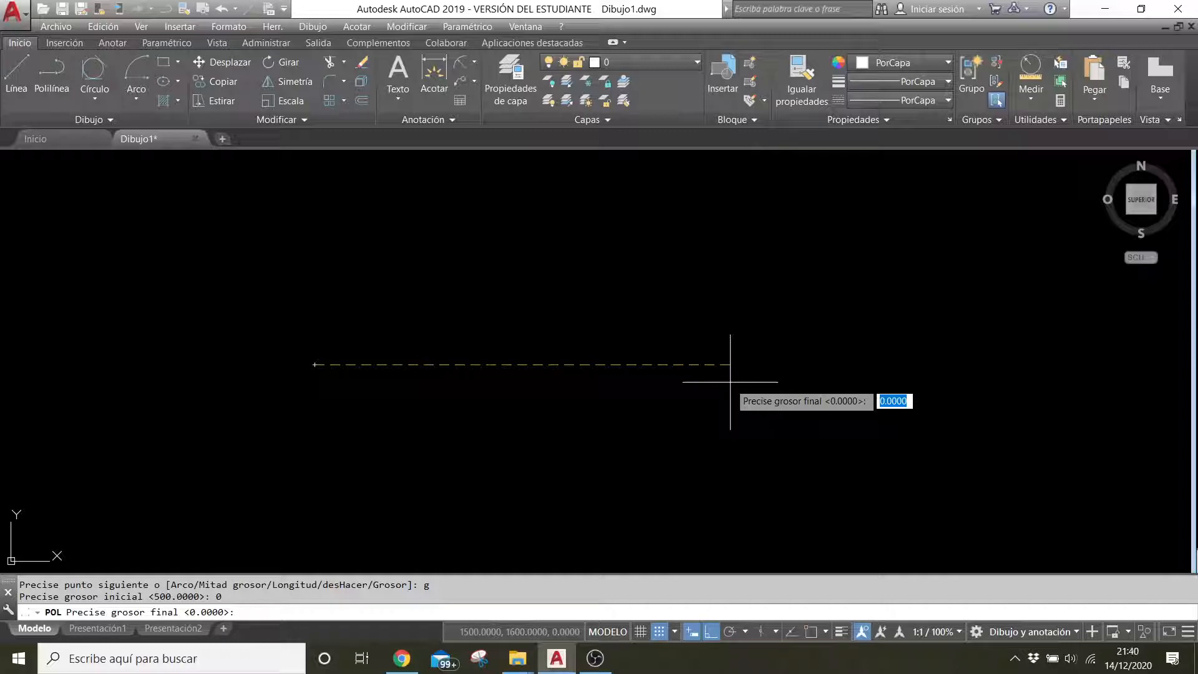
text(0)
key(Return)
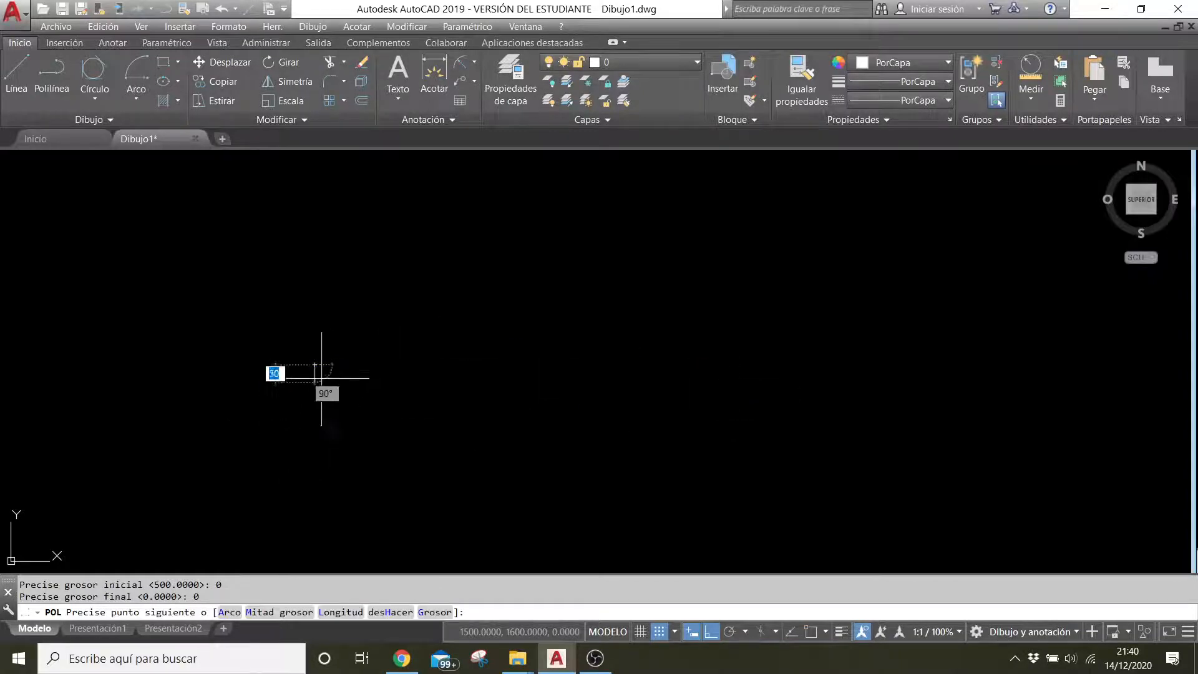
click(427, 323)
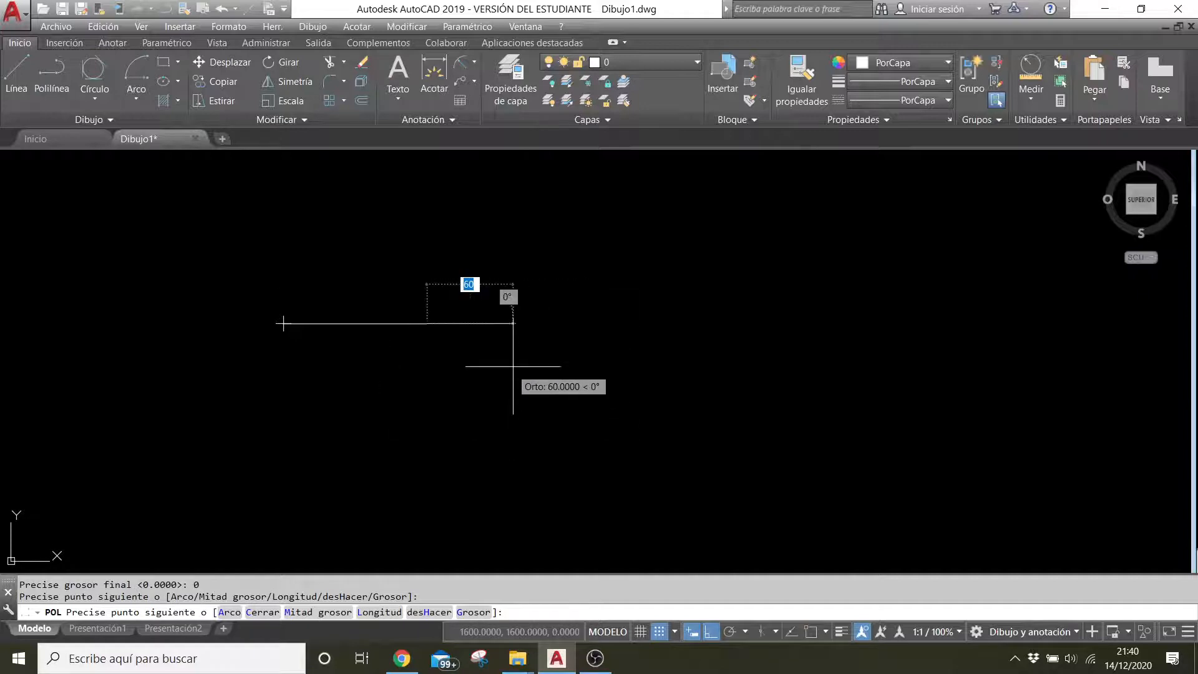
- Add a 90-unit horizontal arrowhead segment tapering from a half-width of 20 to 0, and finish the polyline
click(310, 614)
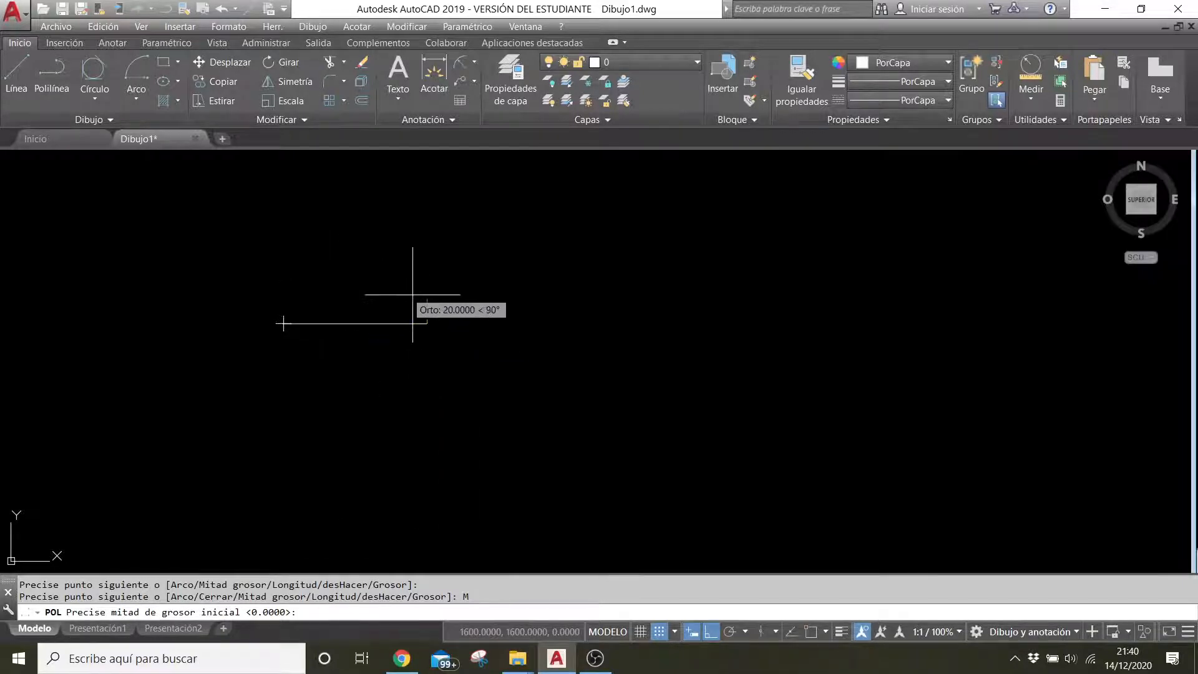
text(20)
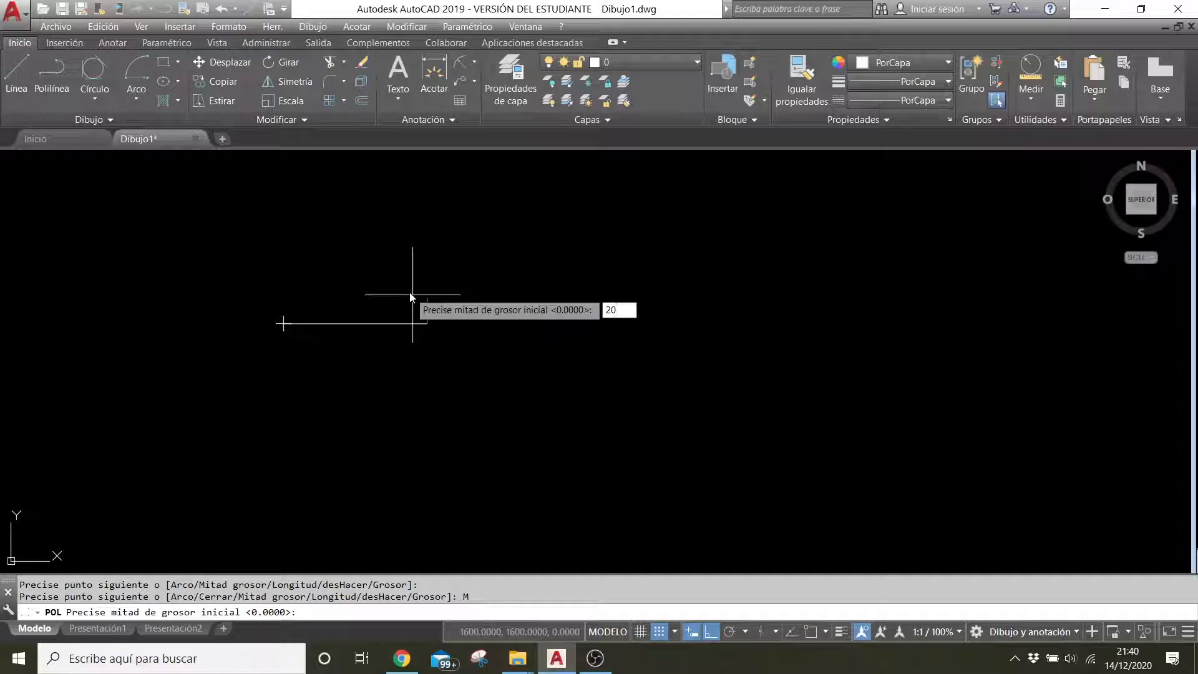
key(Return)
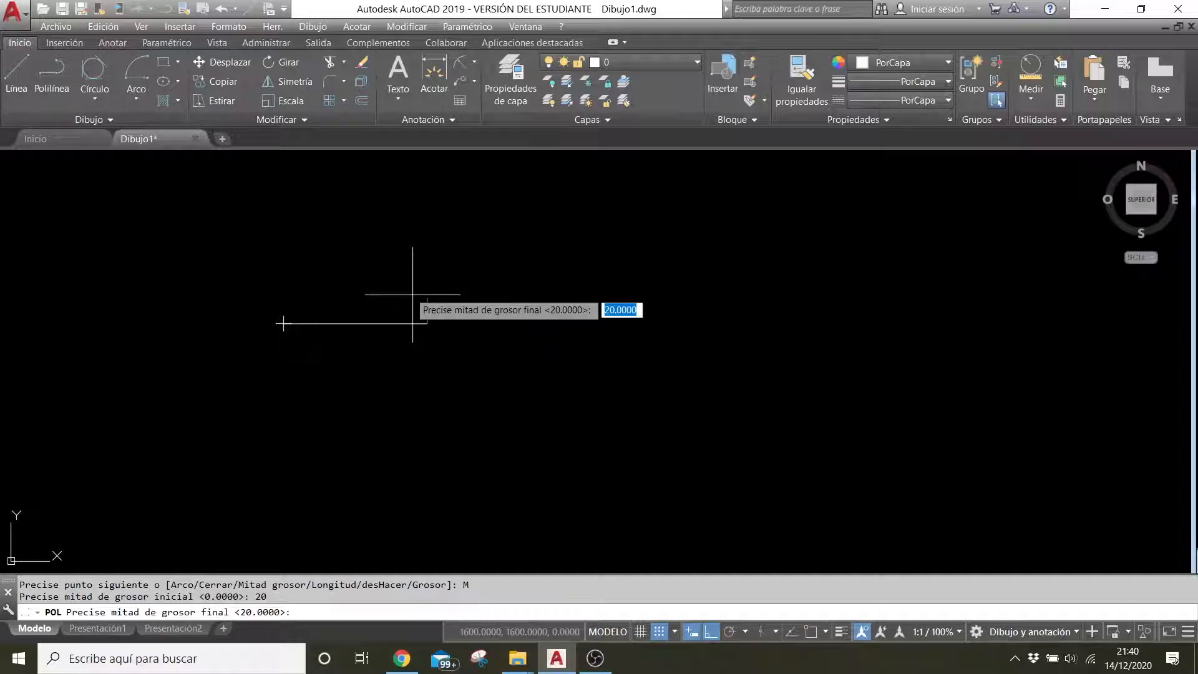
text(0)
key(Return)
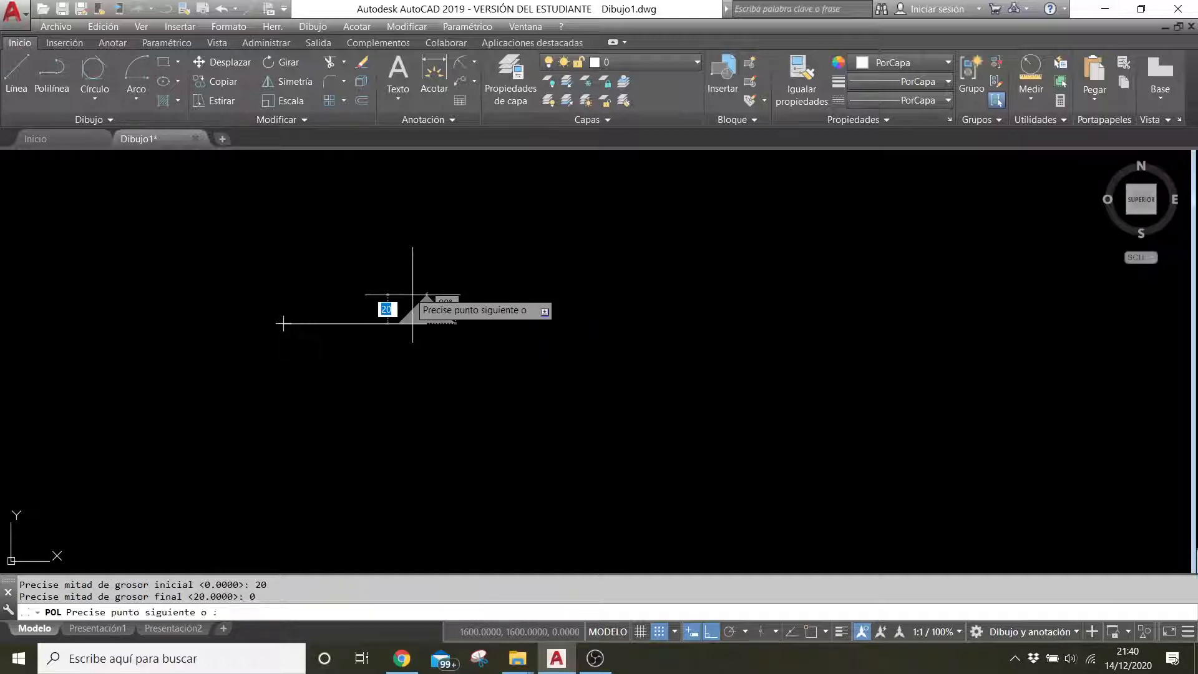
click(557, 340)
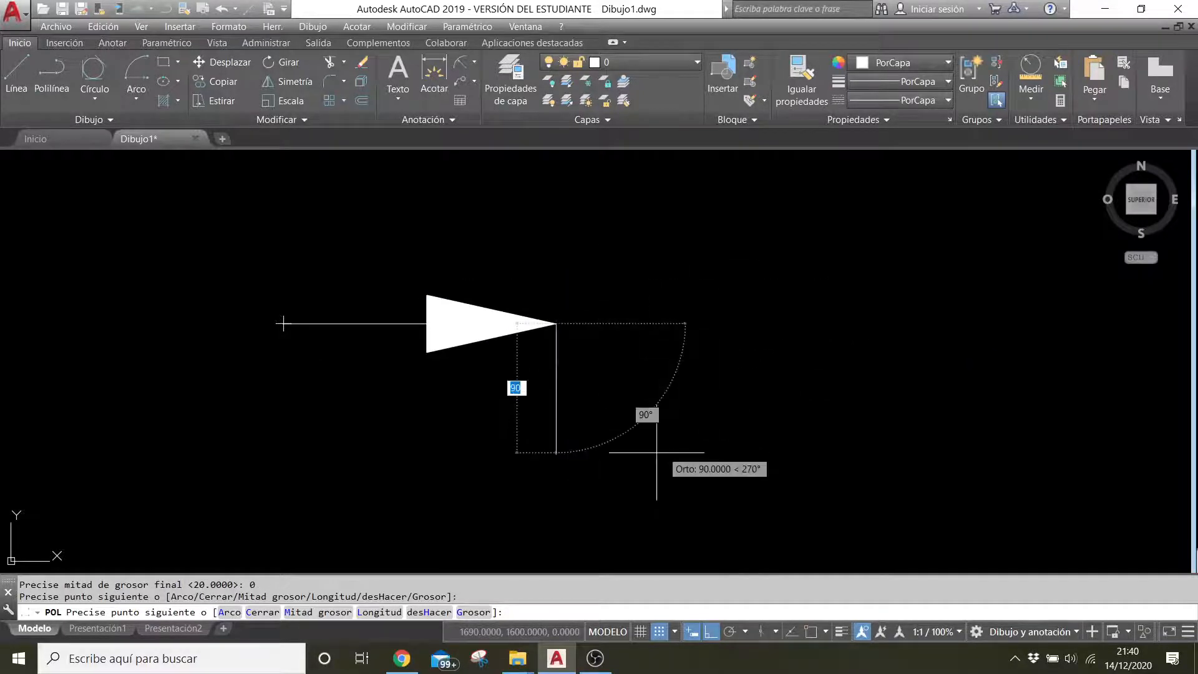
key(Return)
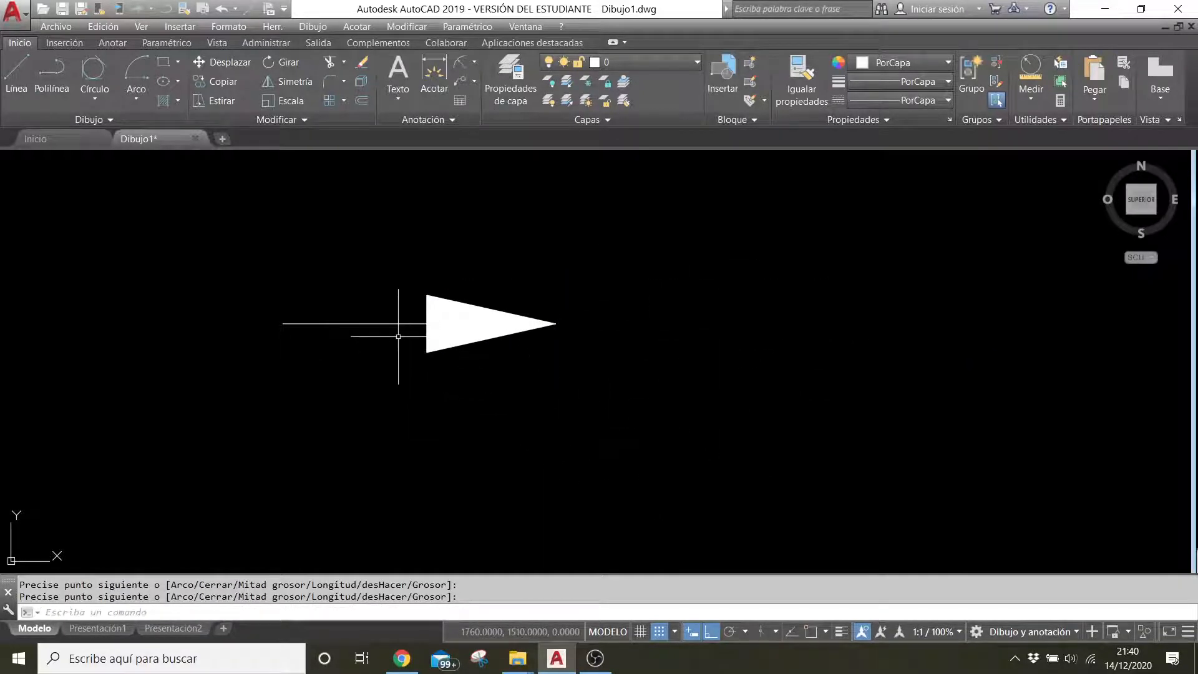
- Edit the arrow polyline with EDITPOL to give all its segments a uniform width of 10
click(342, 324)
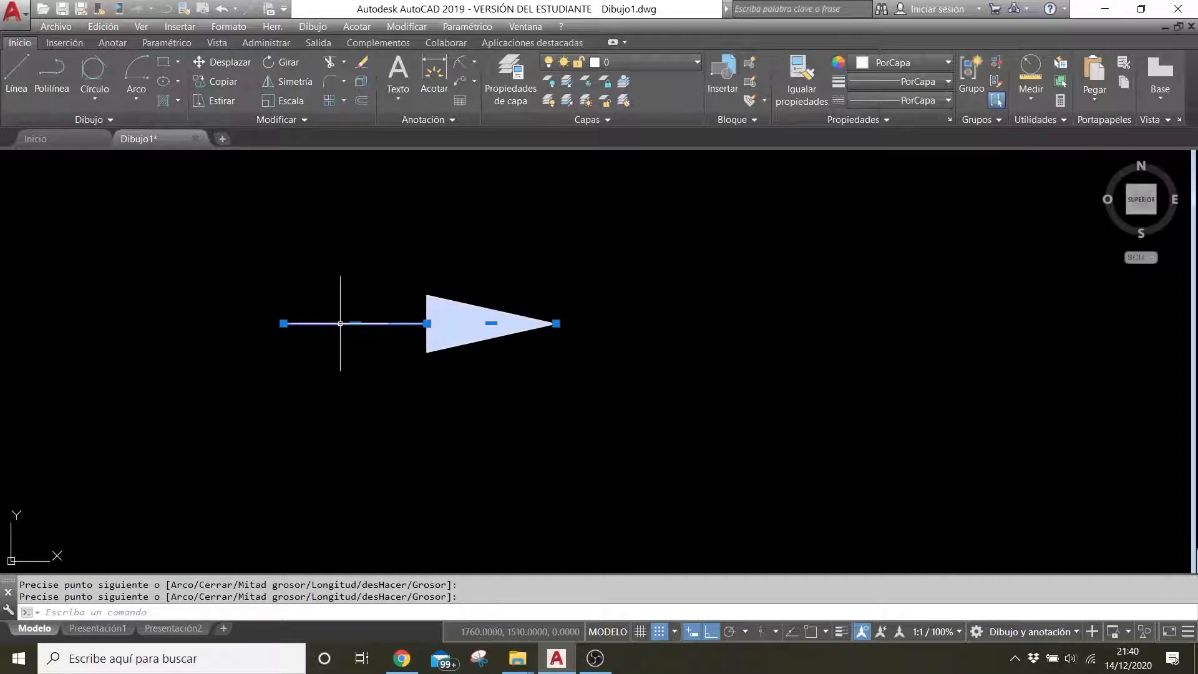
double_click(341, 324)
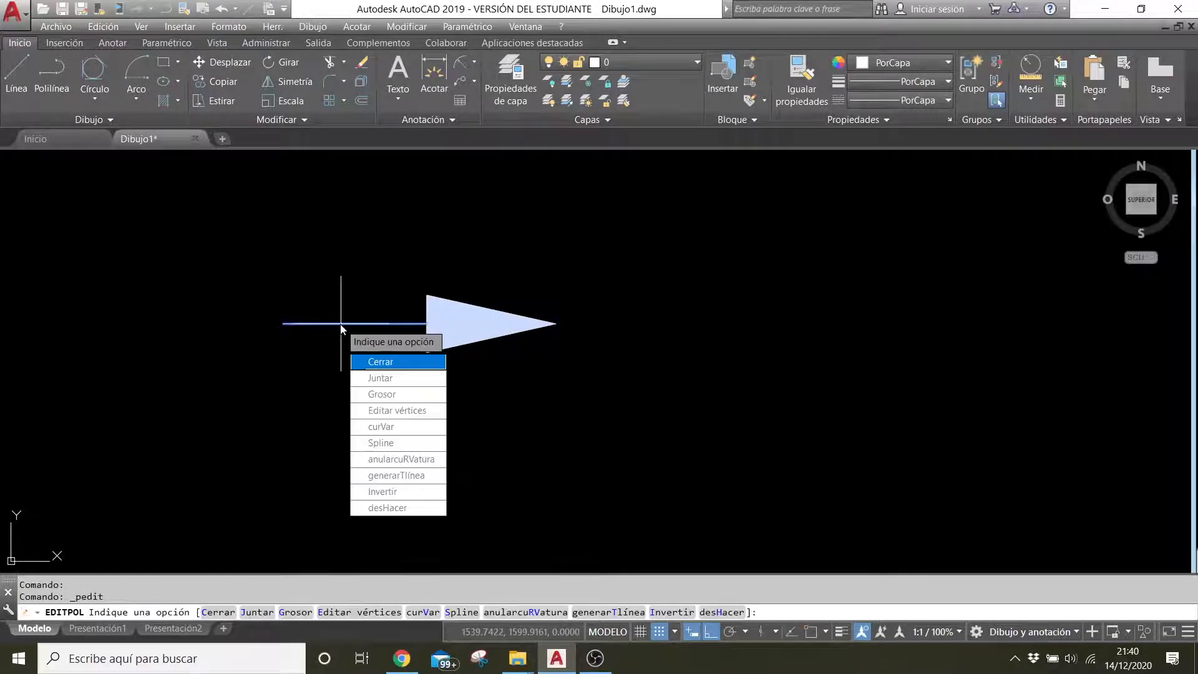
click(382, 393)
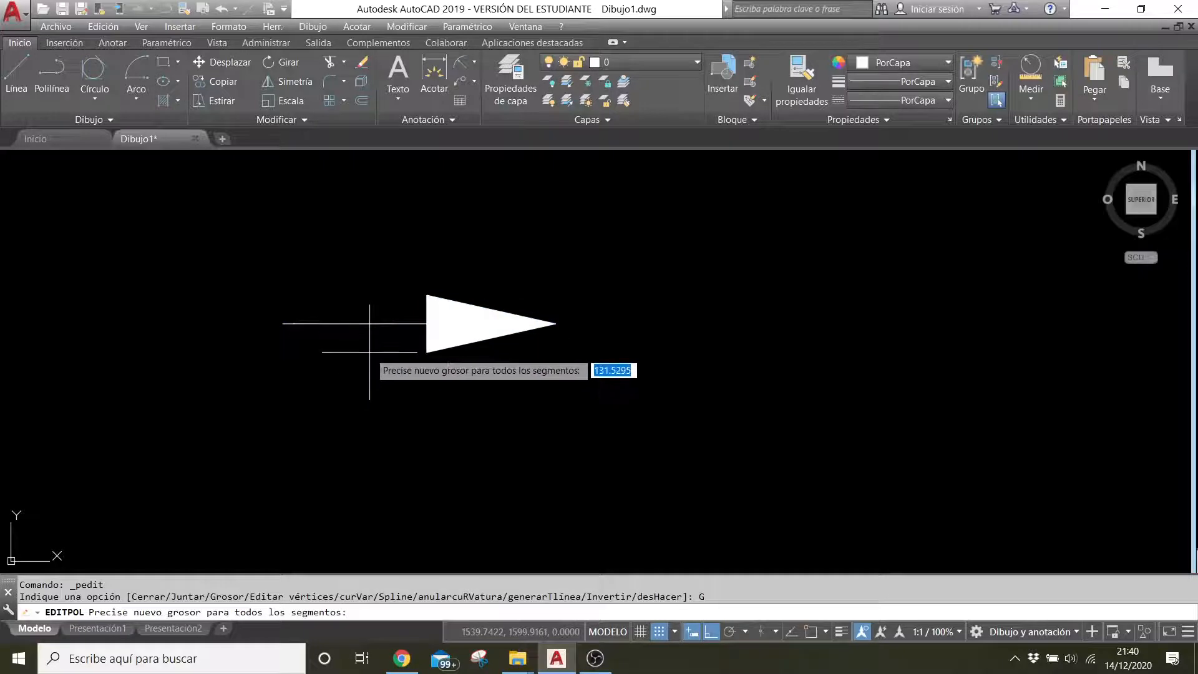
text(1)
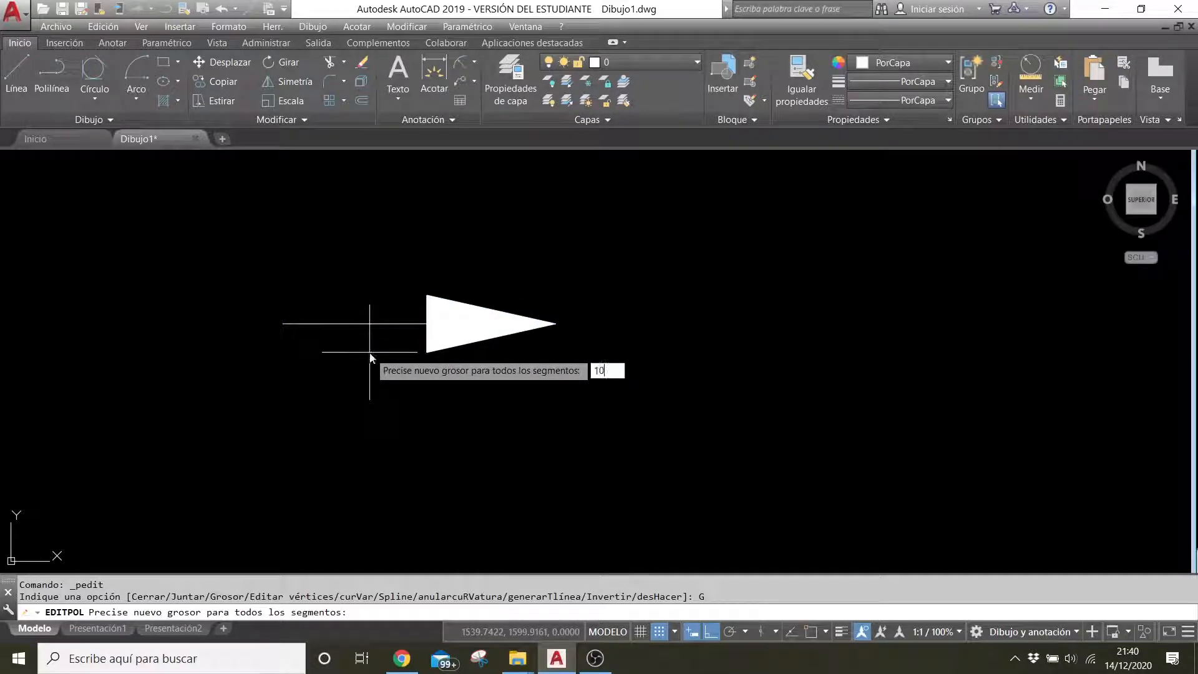
text(0)
key(Return)
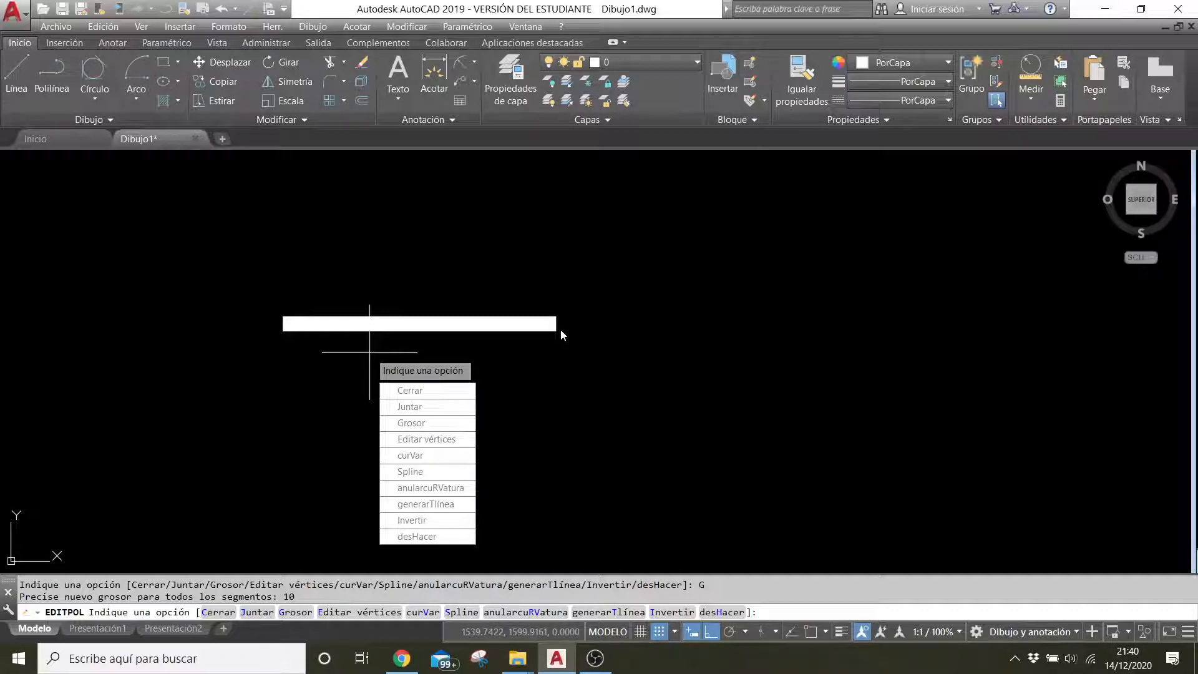
key(Escape)
- Delete the thick horizontal polyline
click(497, 389)
click(362, 286)
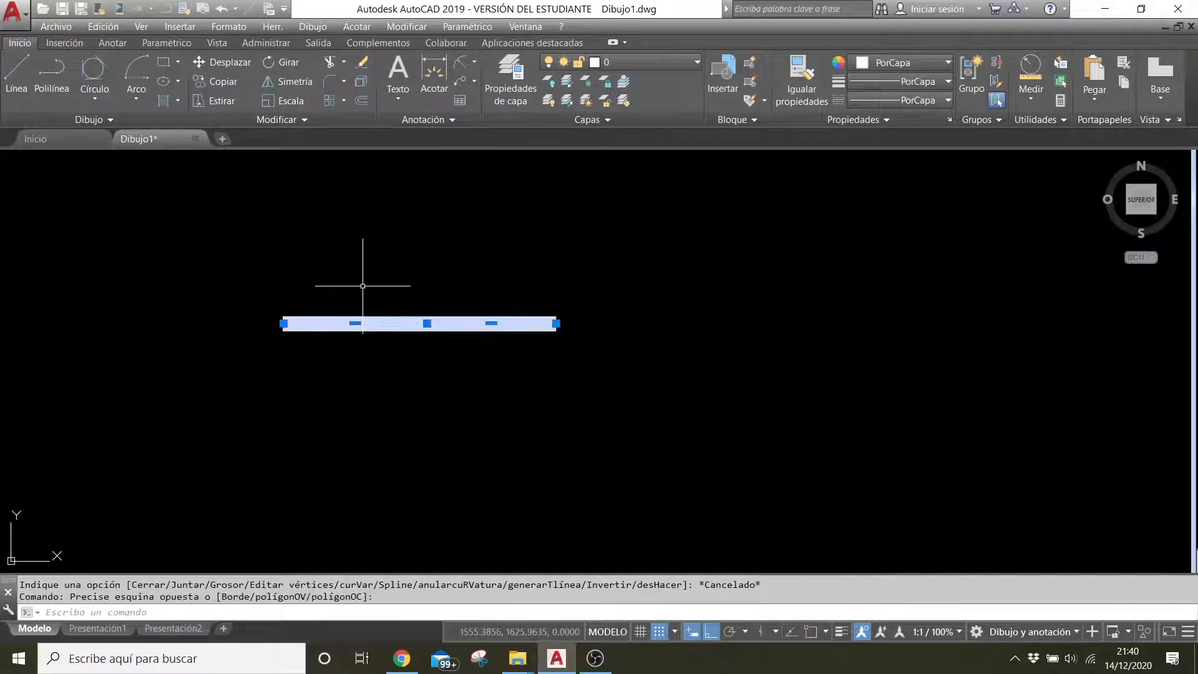
key(Delete)
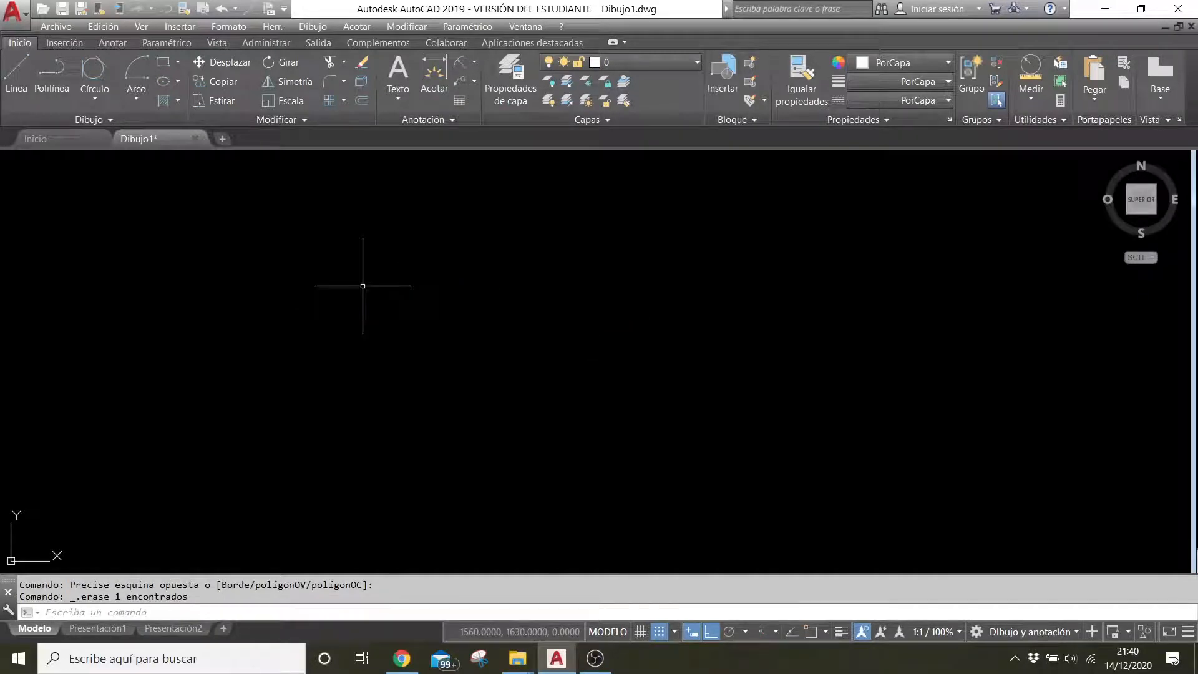
- Start a new polyline at about (1510, 1590), with starting and ending widths and half-widths all set to 0
text(pol)
key(Return)
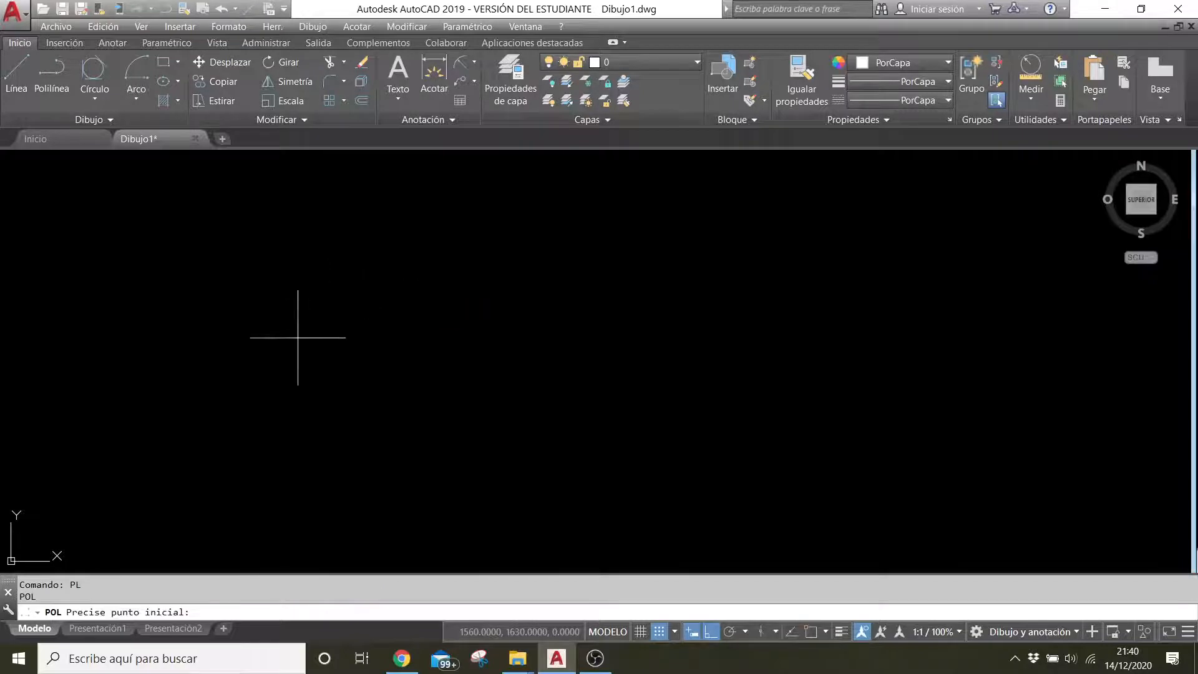
click(298, 337)
text(g)
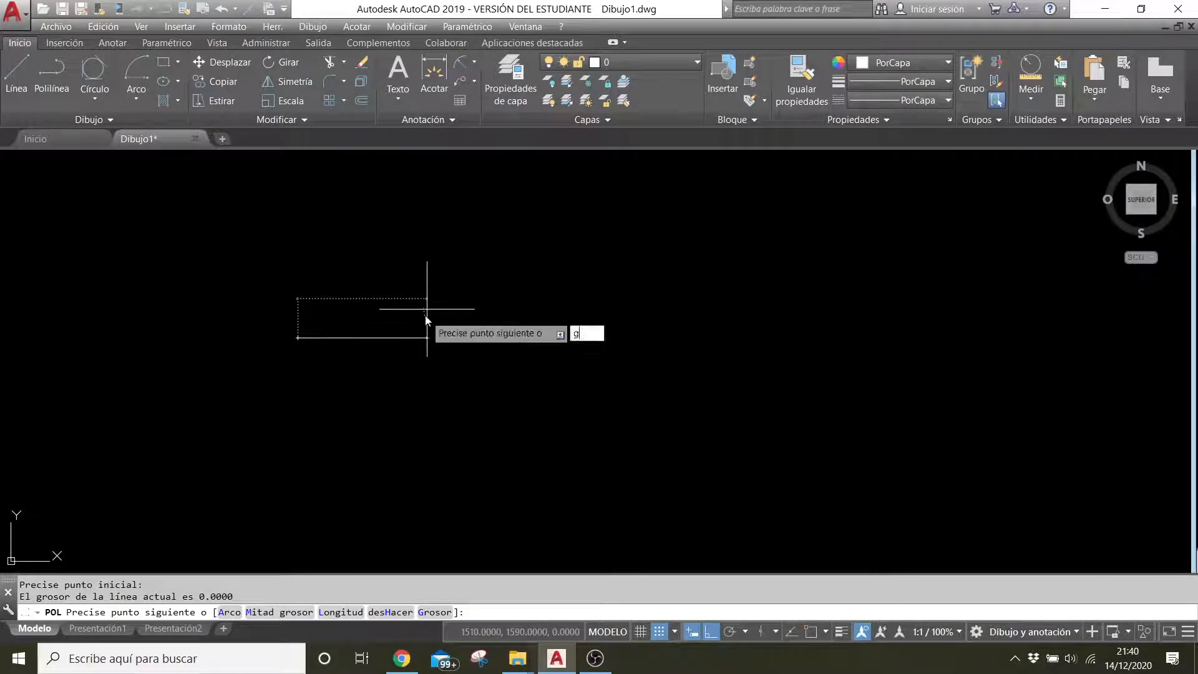
key(Return)
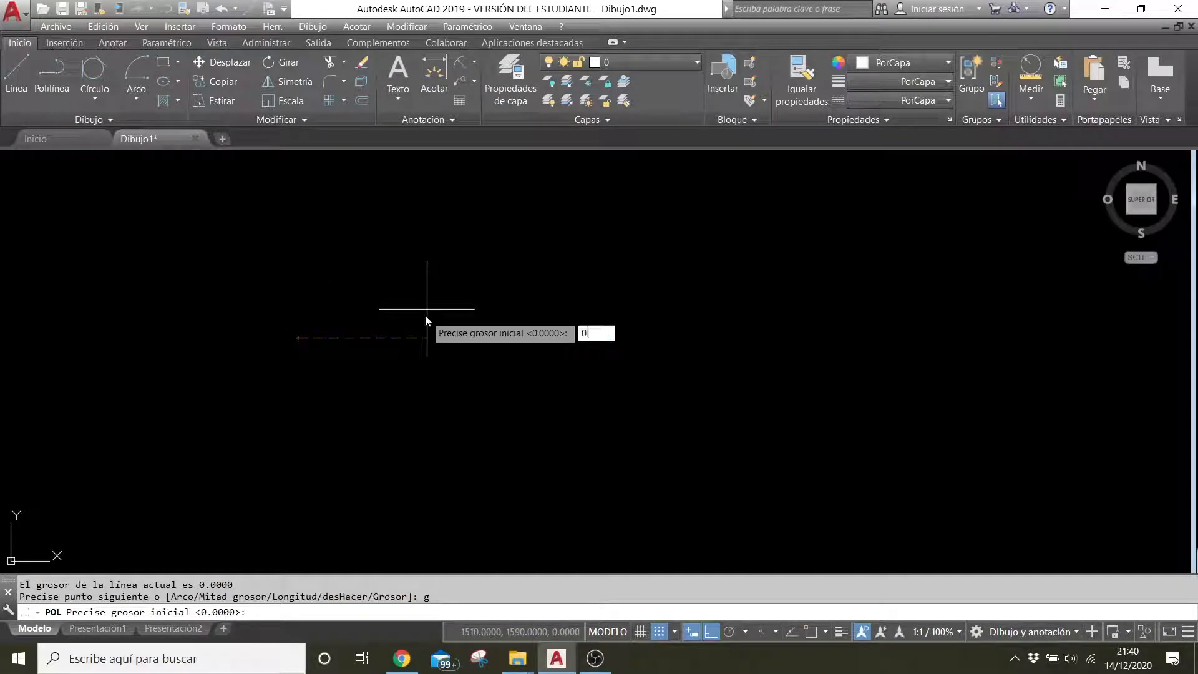
key(Return)
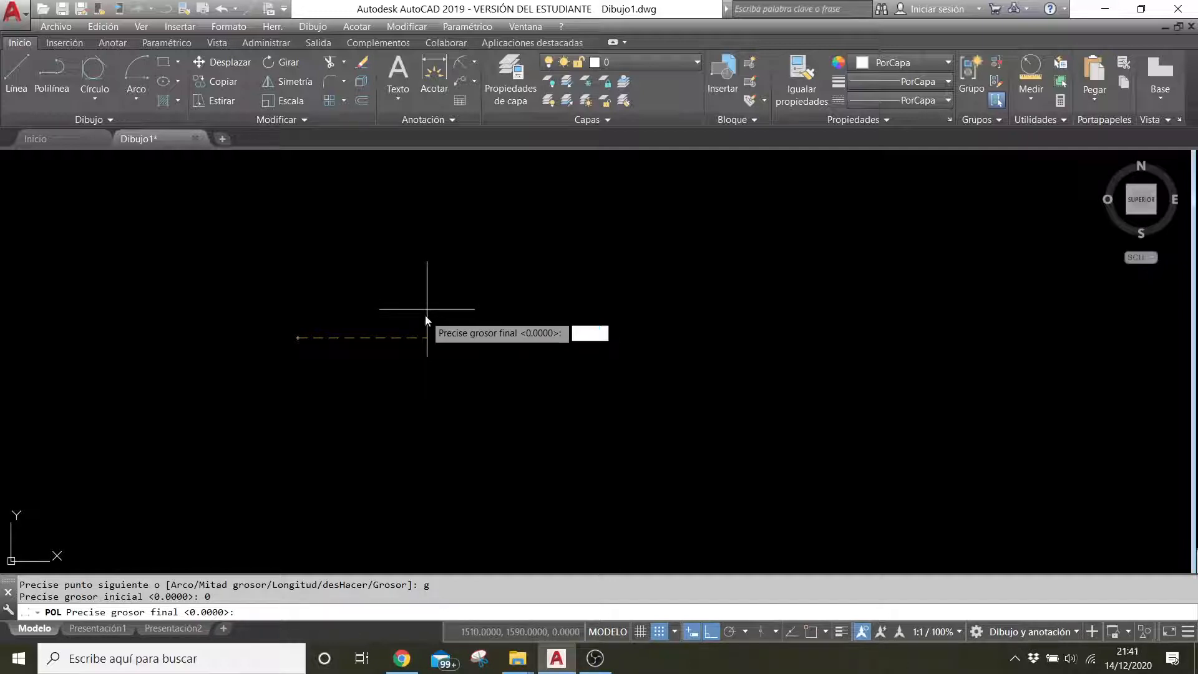
text(0)
key(Return)
text(m)
key(Return)
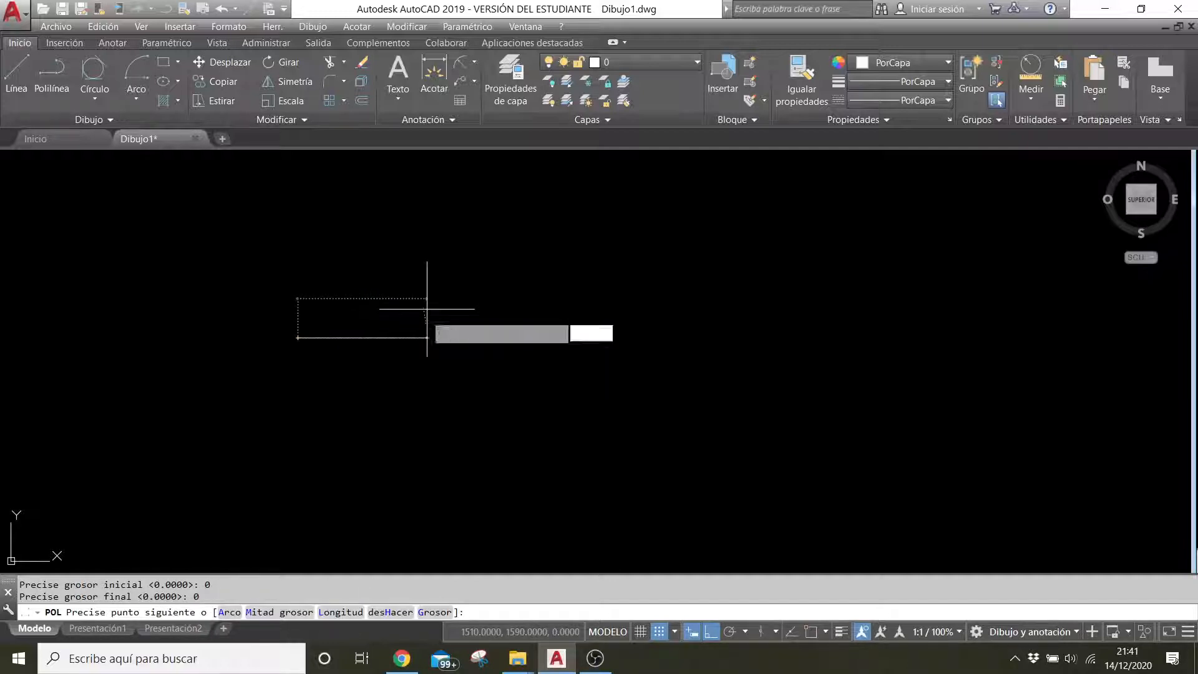
key(Return)
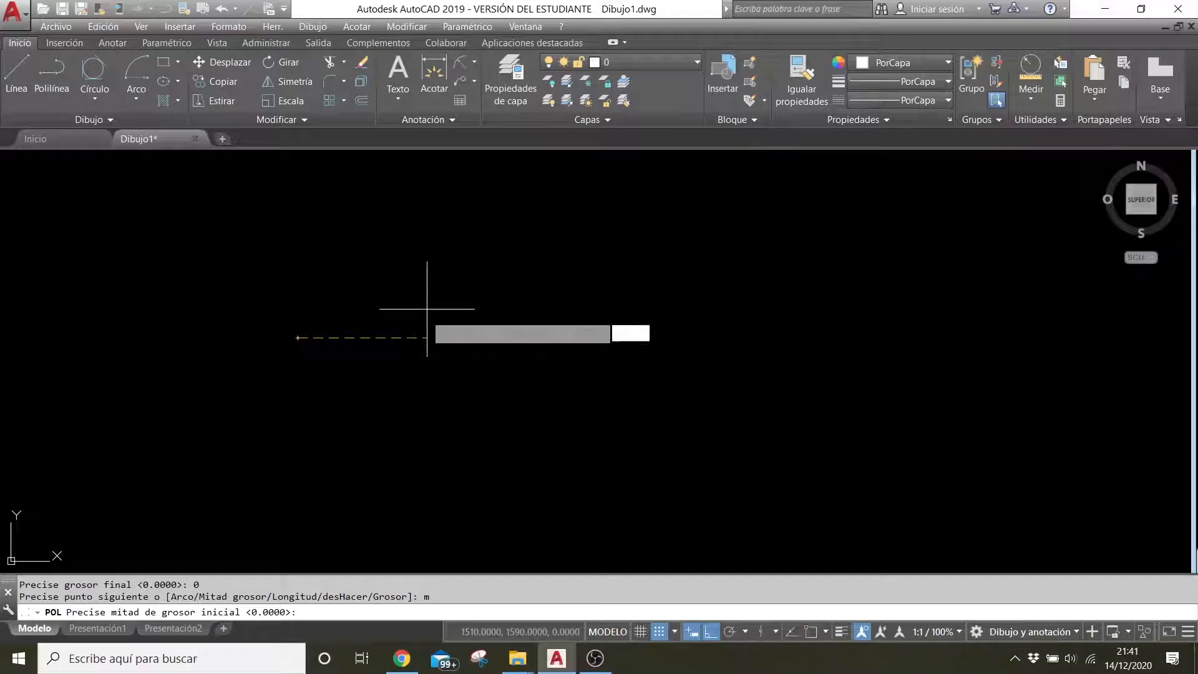
key(Return)
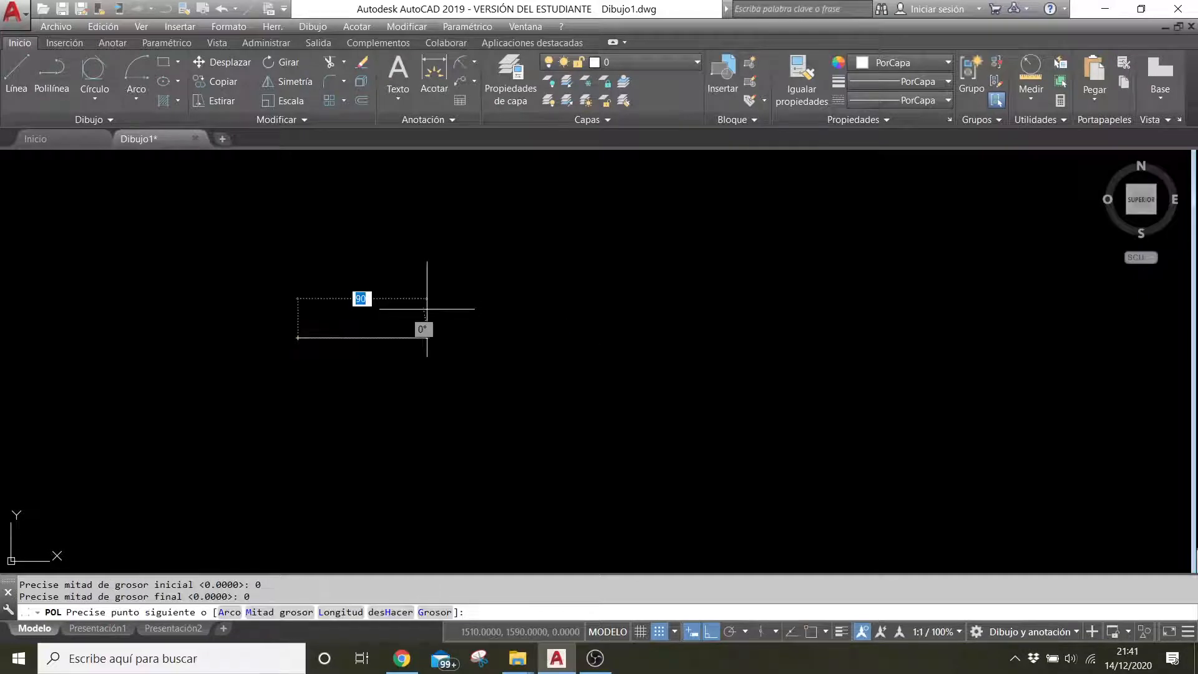
- Draw the polyline as an inward rectangular spiral through about (1760, 1590), (1760, 1500), (1580, 1500), (1580, 1570) and (1670, 1570), and erase it
click(656, 338)
click(656, 467)
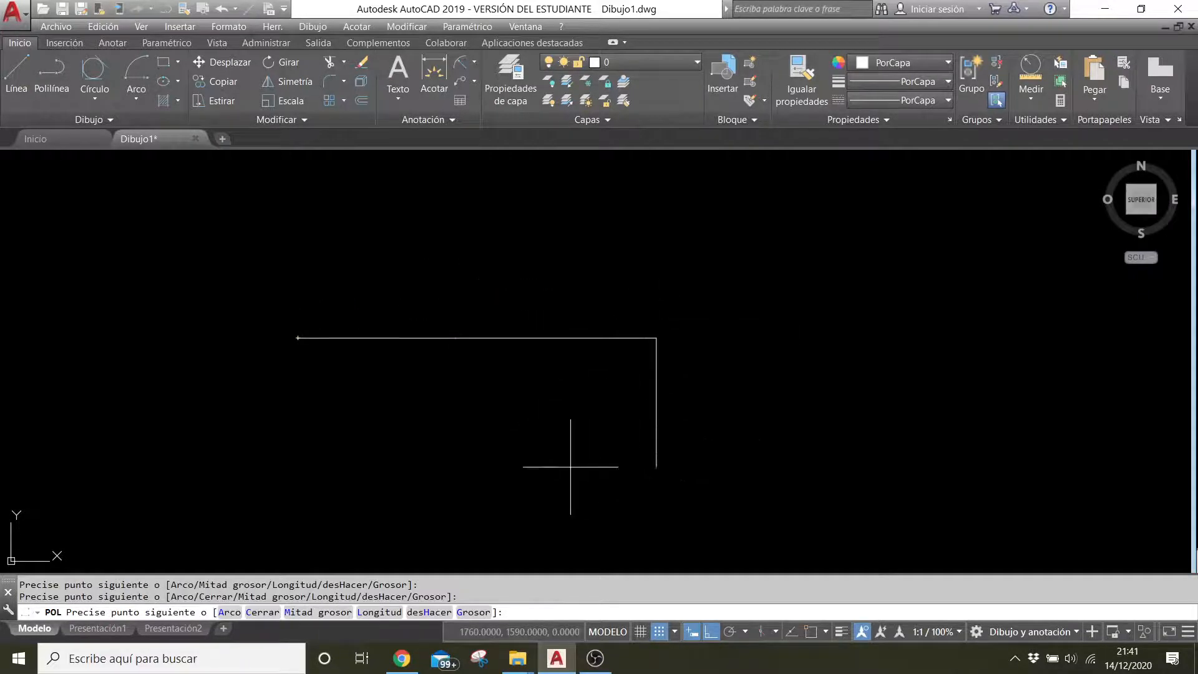
click(398, 467)
click(398, 367)
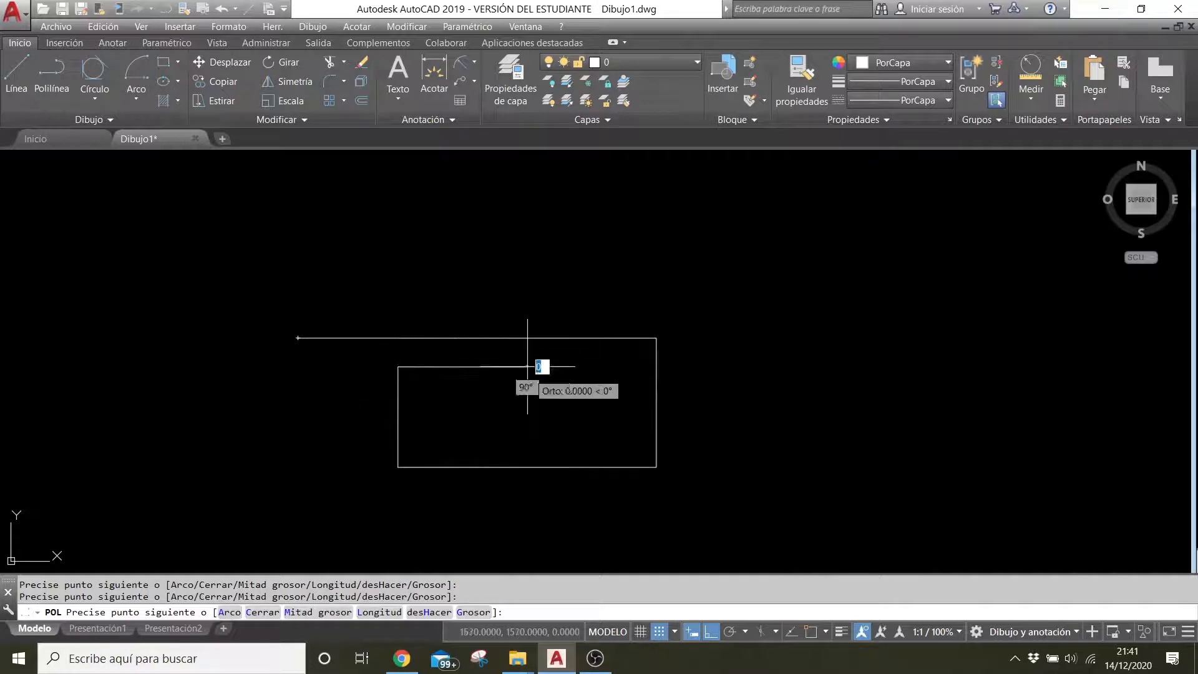
click(527, 366)
key(Return)
click(493, 338)
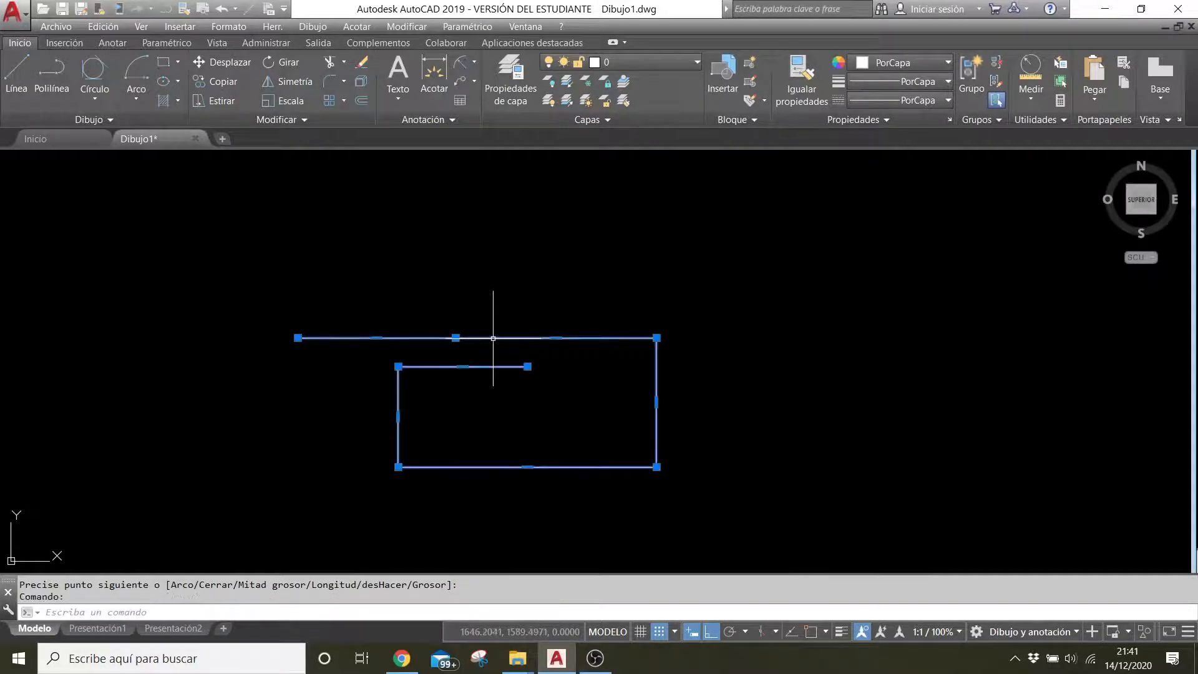
key(Delete)
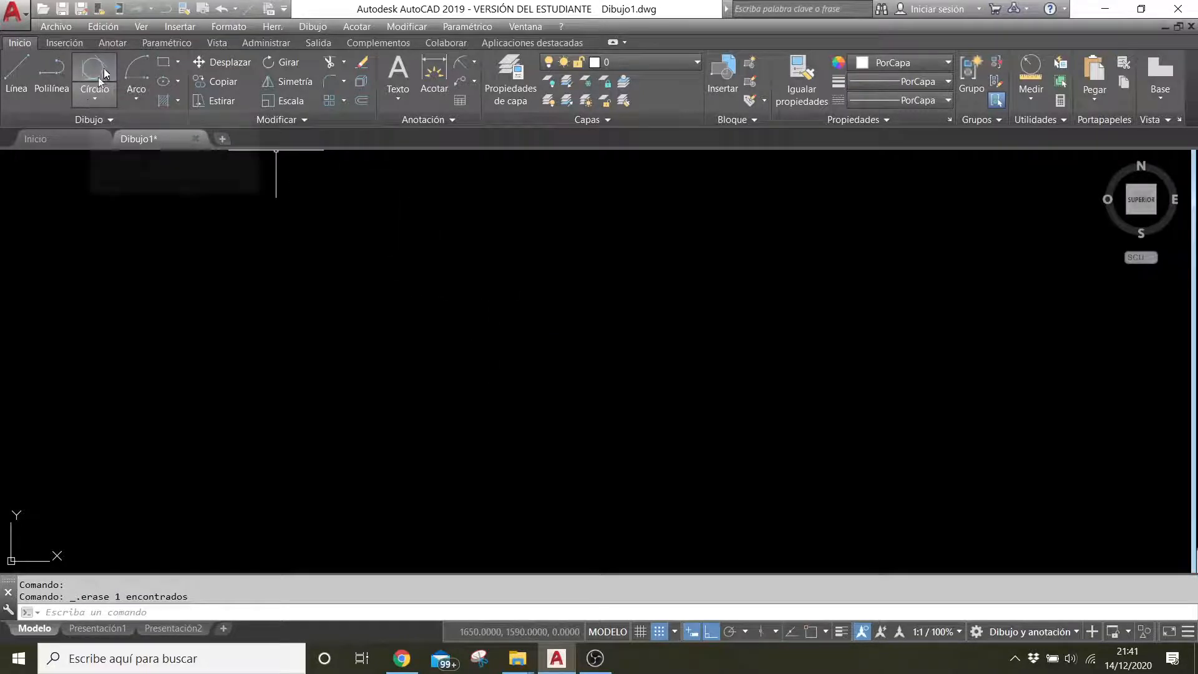
- Draw a circle by centre and radius, centred at about (1550, 1580) with a radius of 30
click(88, 103)
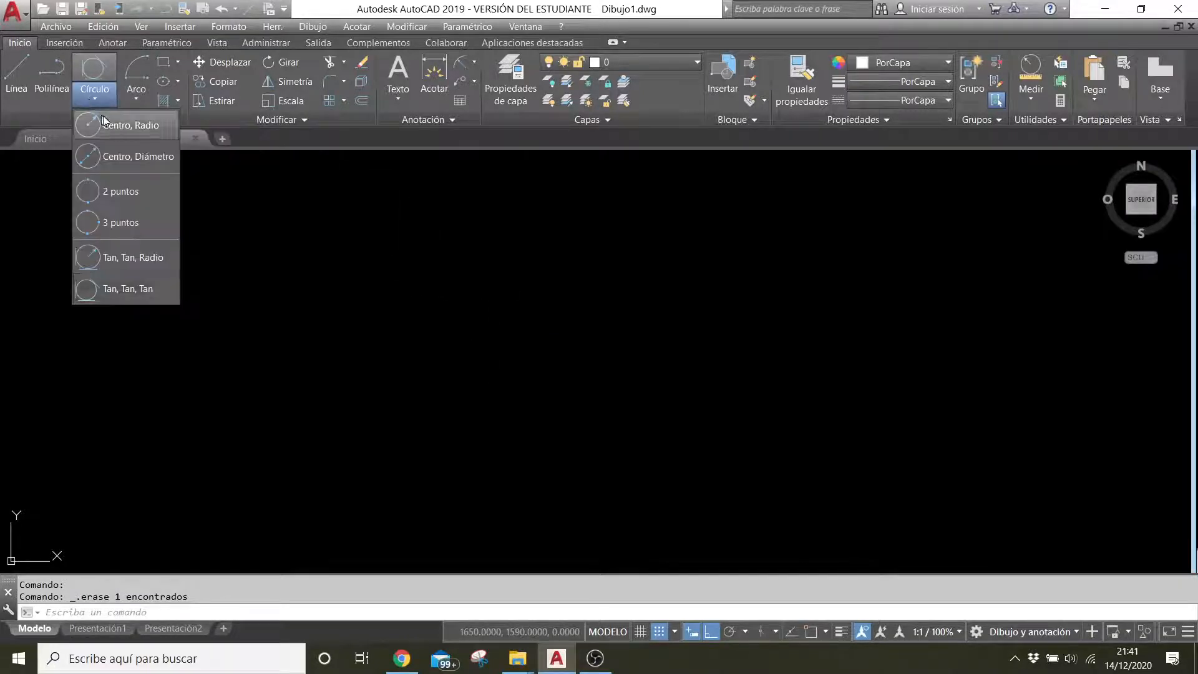
click(122, 125)
click(91, 103)
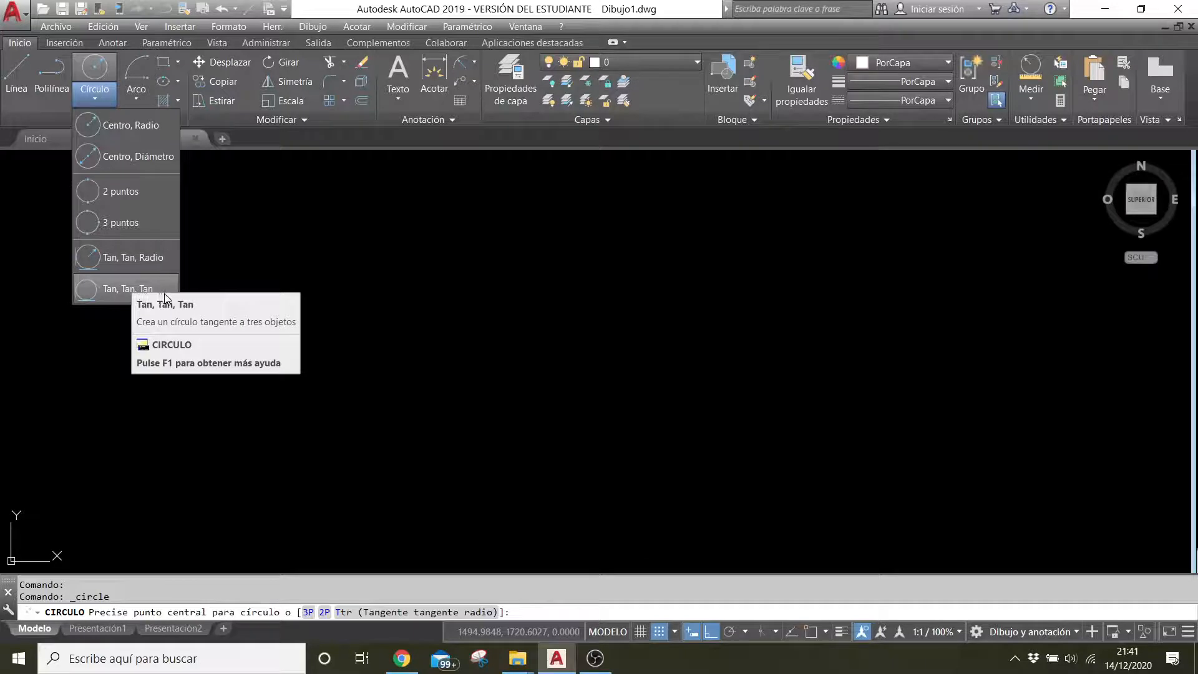
click(144, 125)
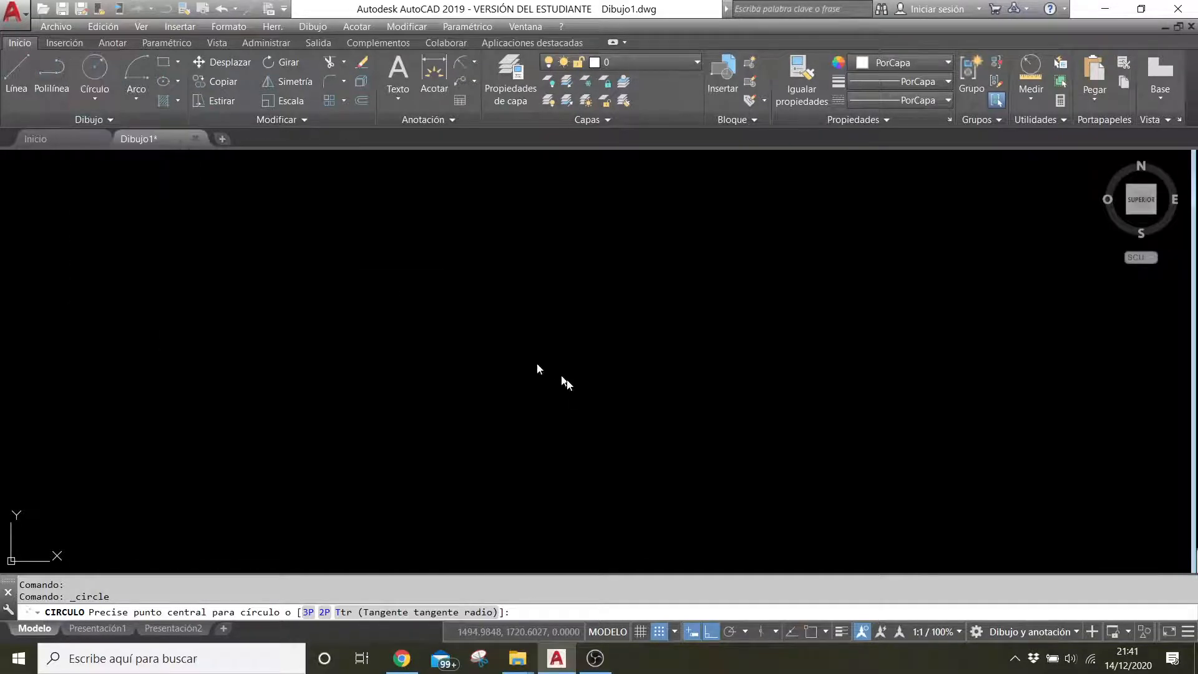
click(355, 352)
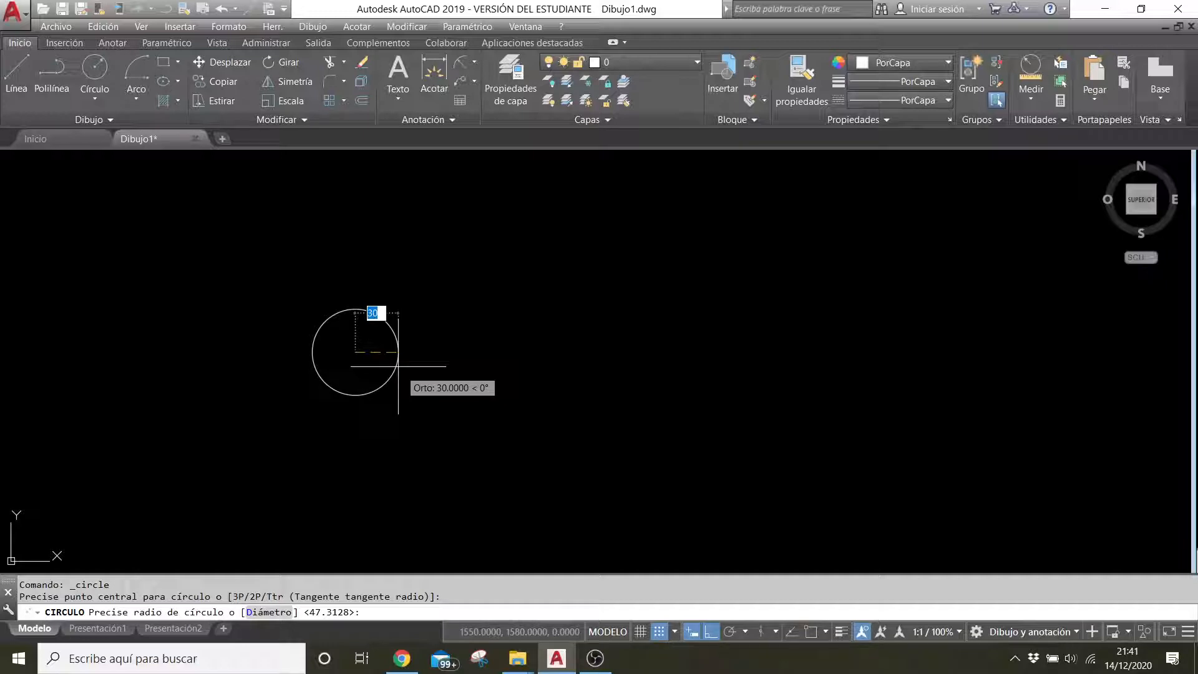
text(3)
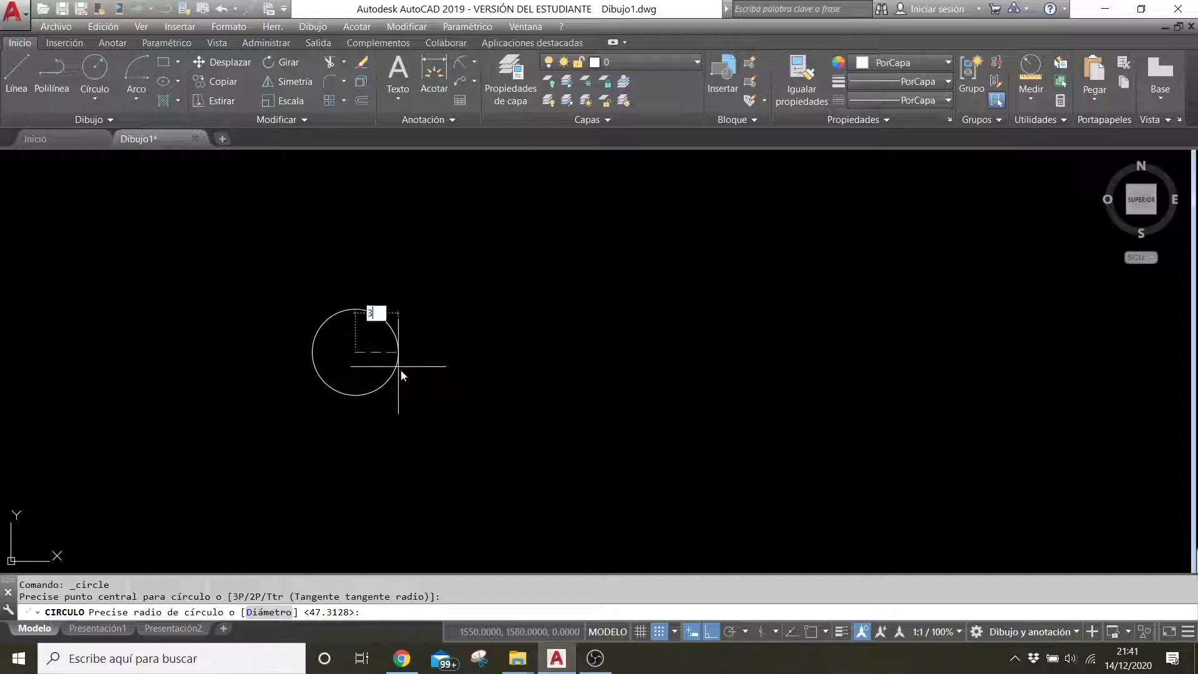
key(Return)
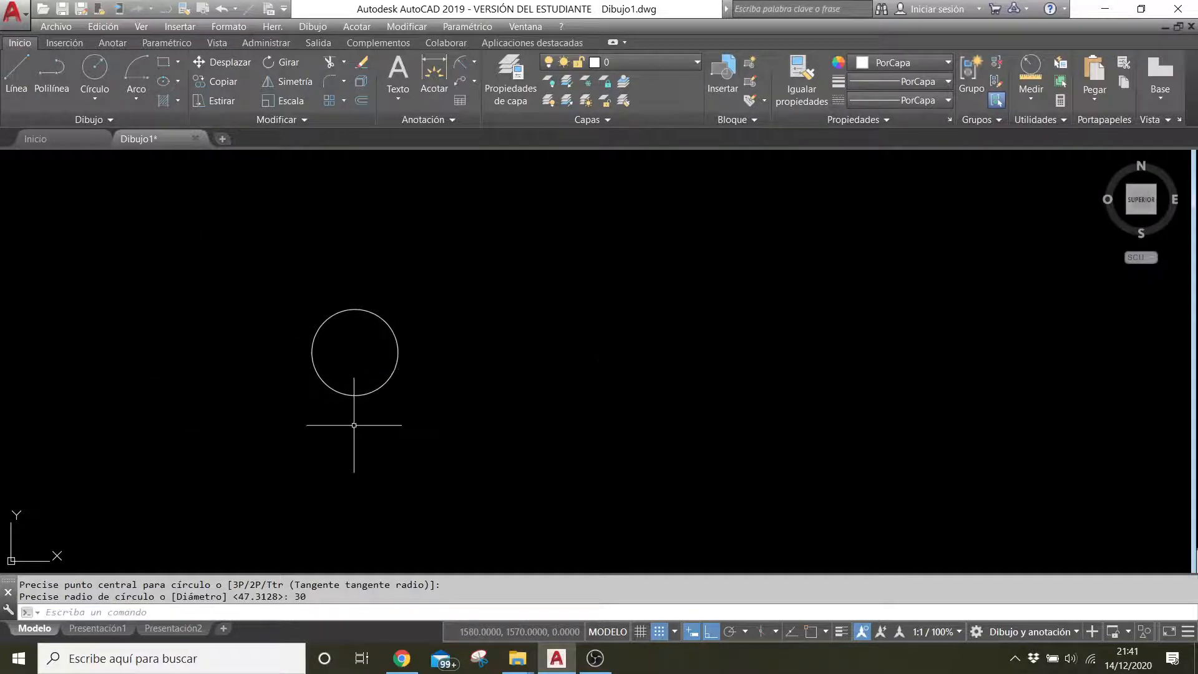
- Draw a second circle by centre and diameter, centred at about (1650, 1610) with a diameter of 60
click(92, 95)
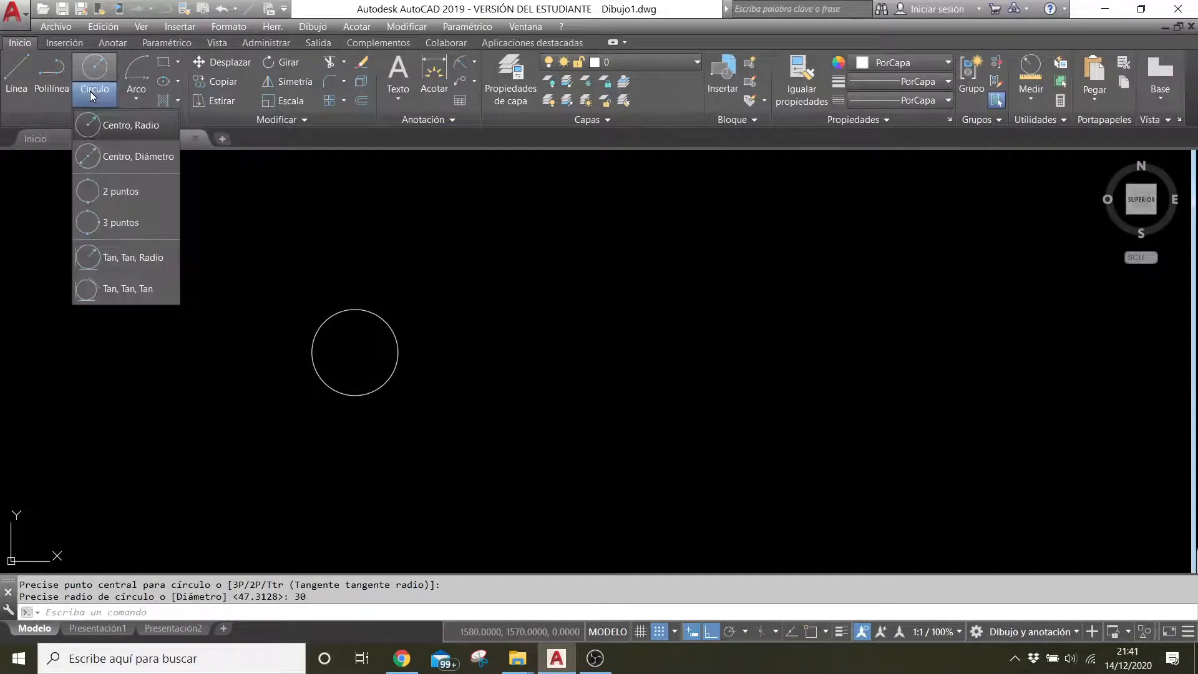
click(98, 159)
click(498, 309)
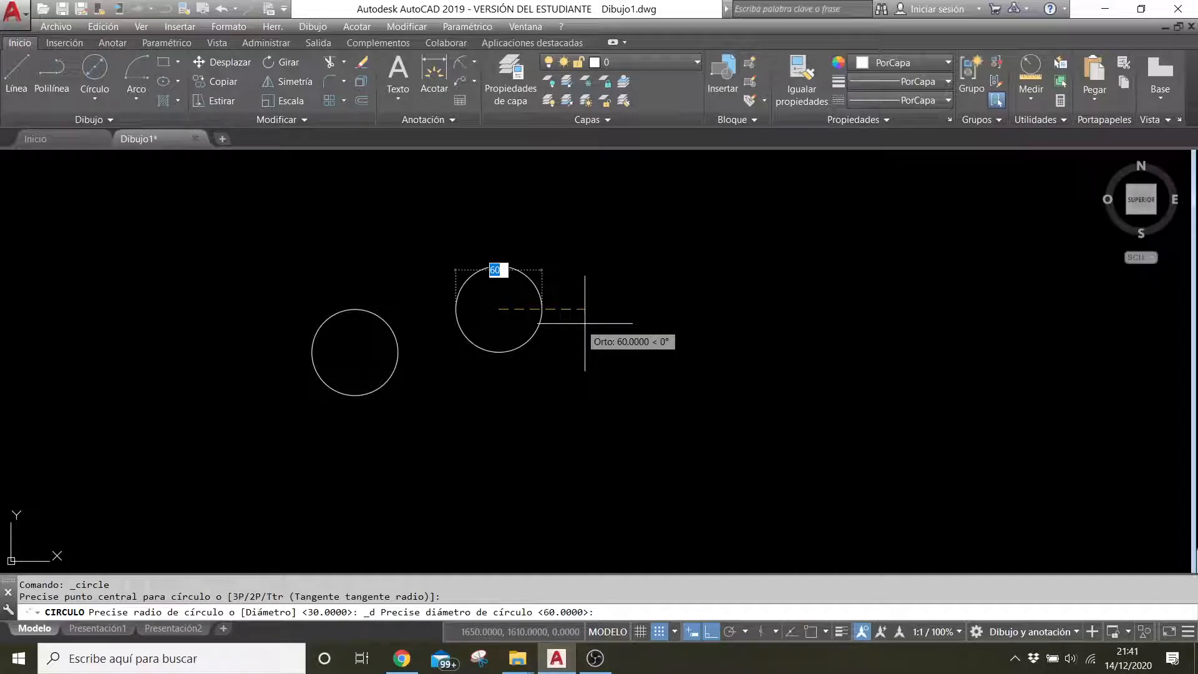
key(Return)
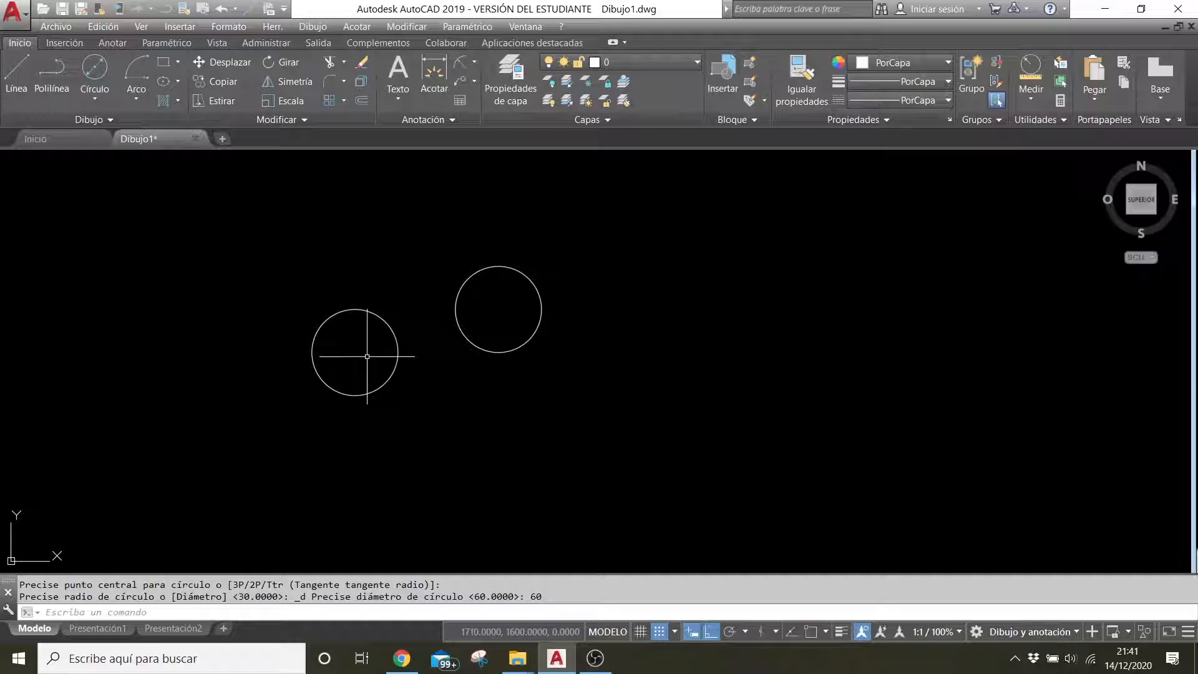
- Draw a two-point circle with diameter endpoints at about (1480, 1670) and (1580, 1660), with Ortho mode turned off
click(94, 94)
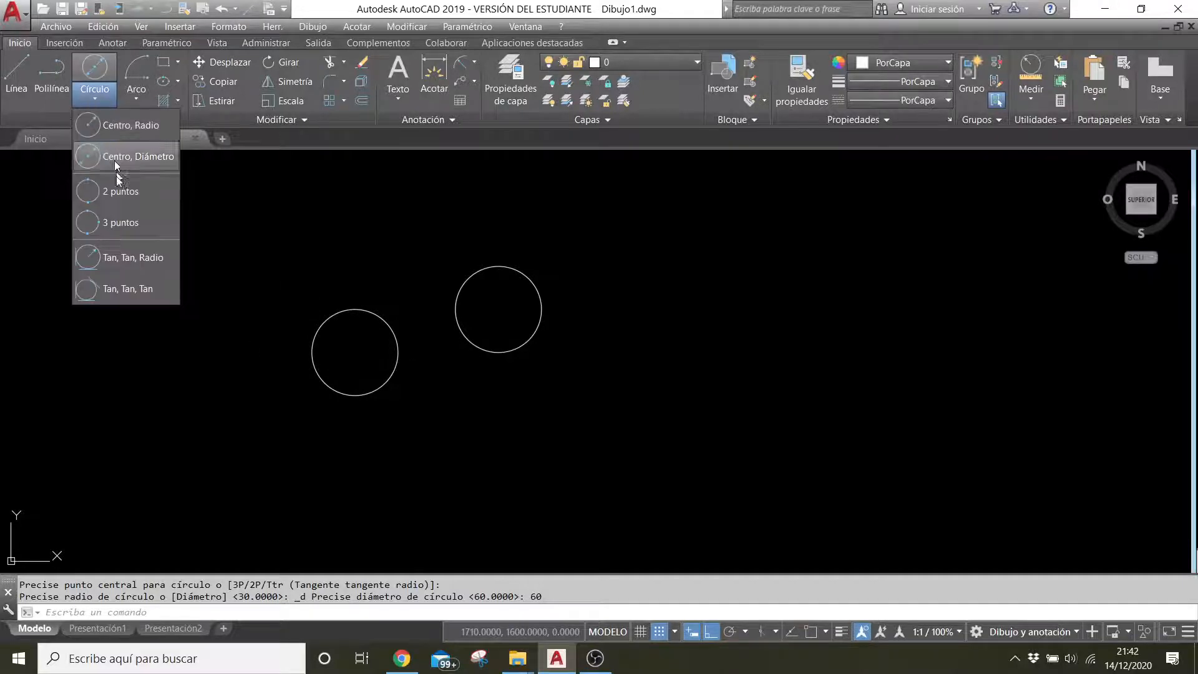
click(127, 186)
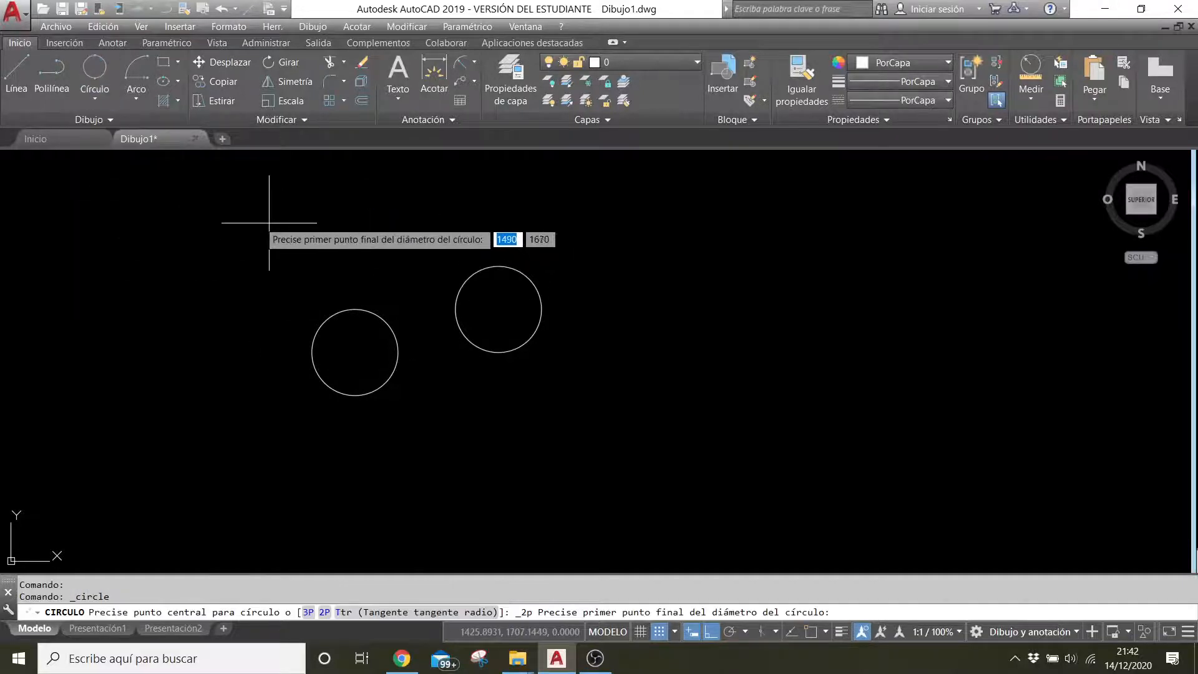
click(254, 223)
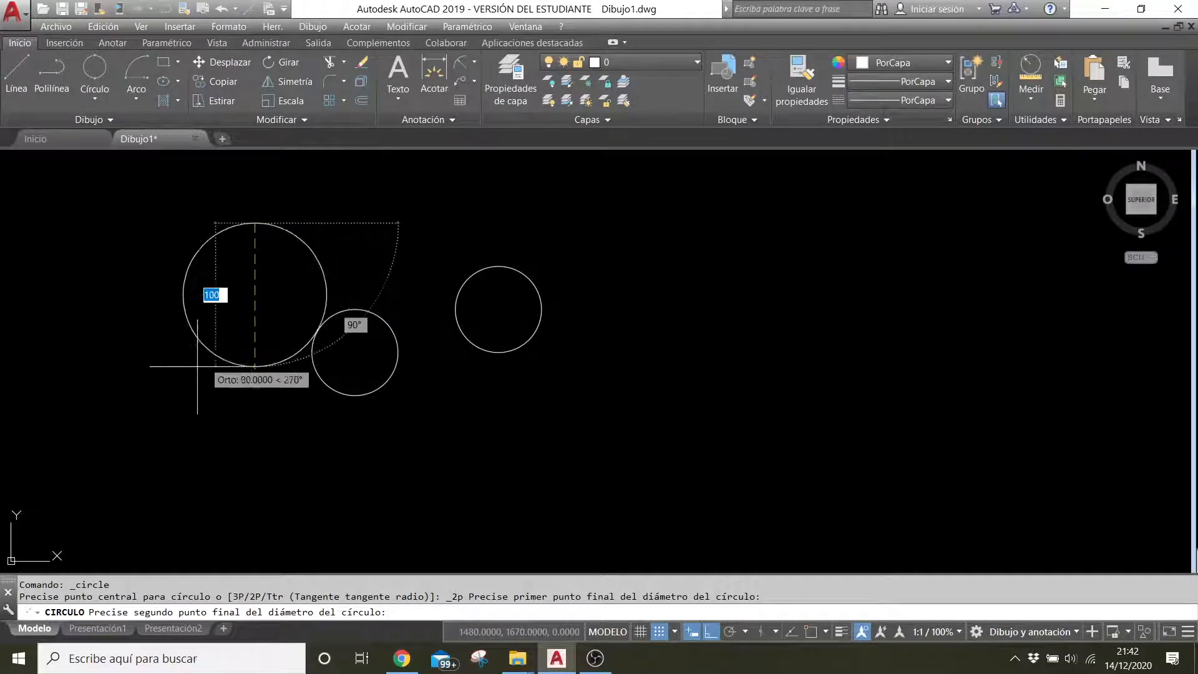
click(715, 633)
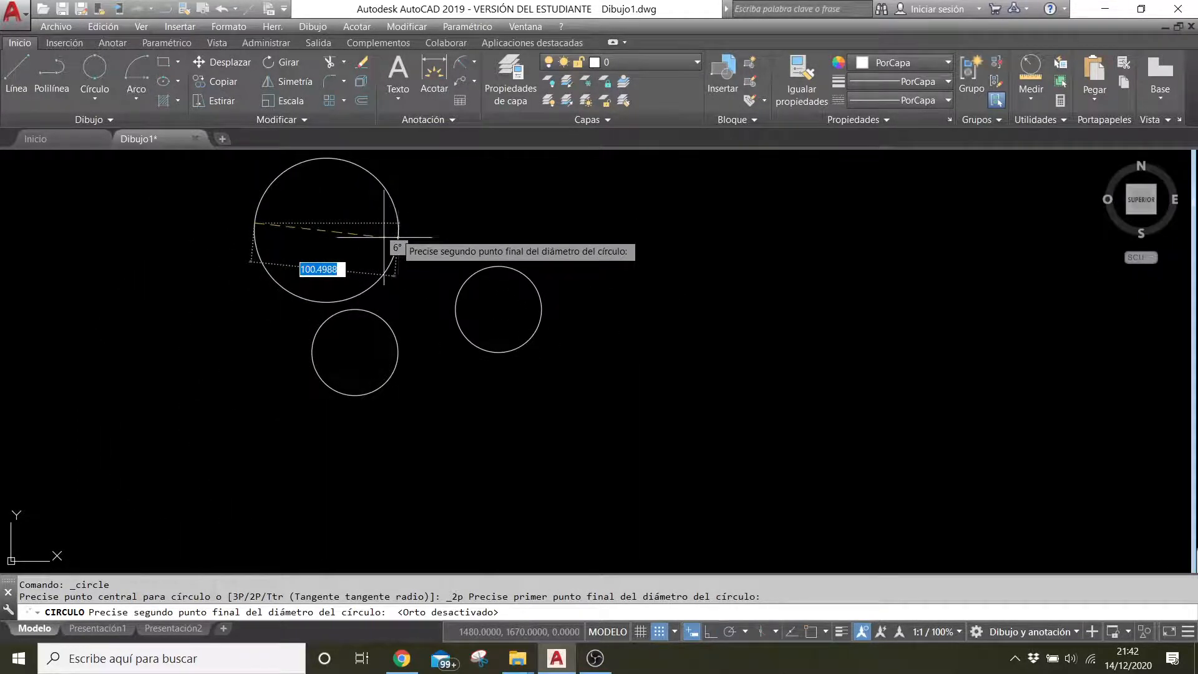
click(402, 233)
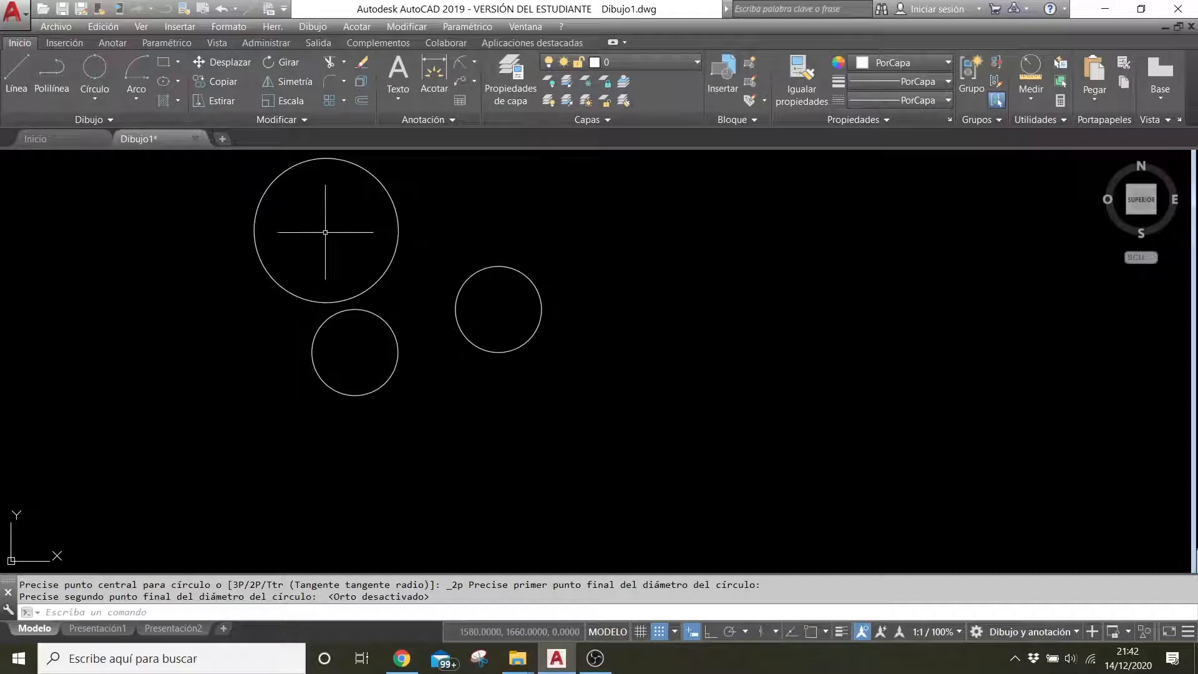
- Draw a three-point circle through about (1770, 1610), (1720, 1630) and (1680, 1560)
click(95, 101)
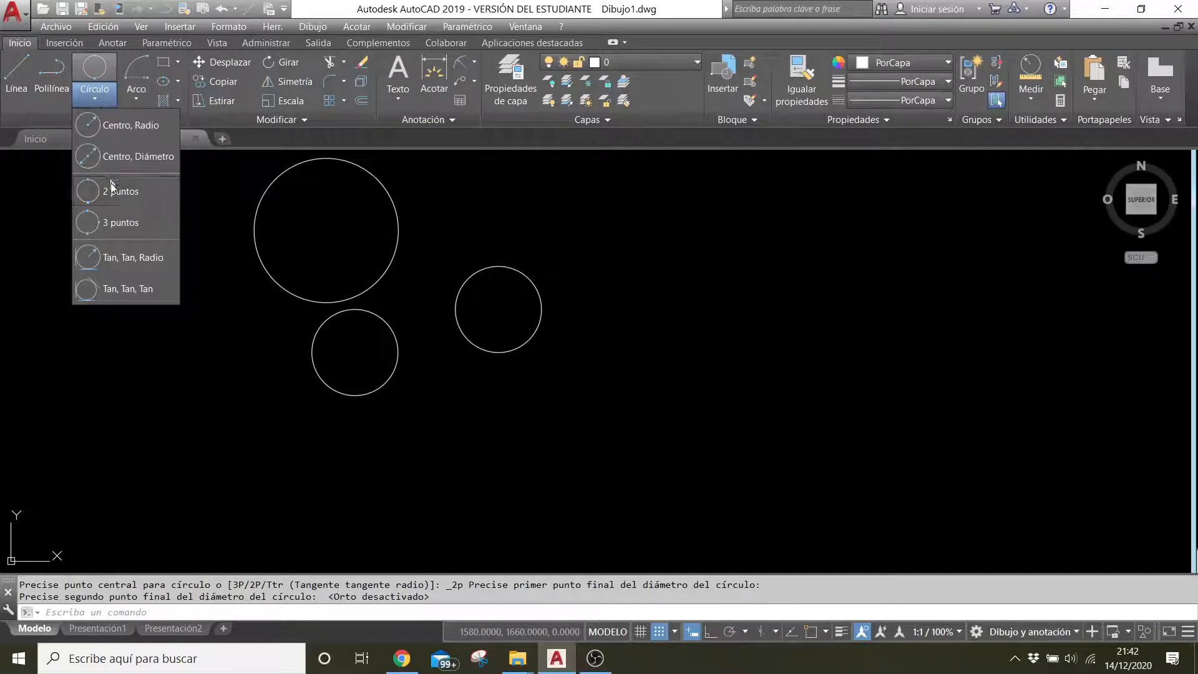
click(126, 228)
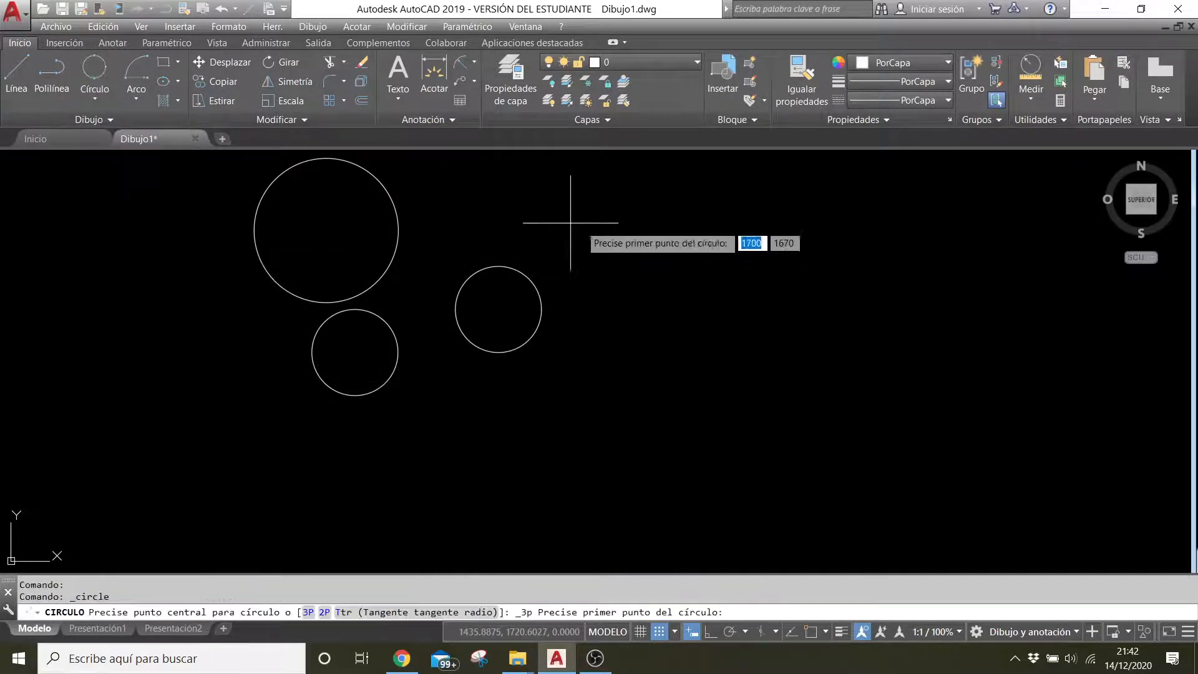
click(671, 309)
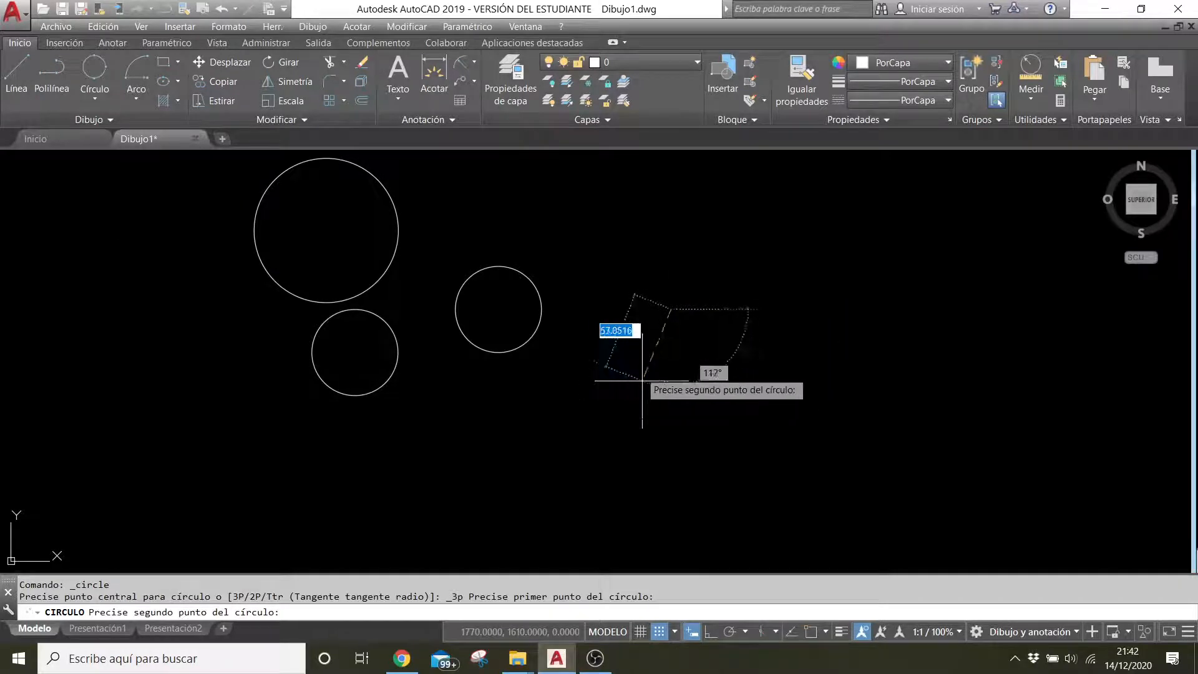
click(596, 289)
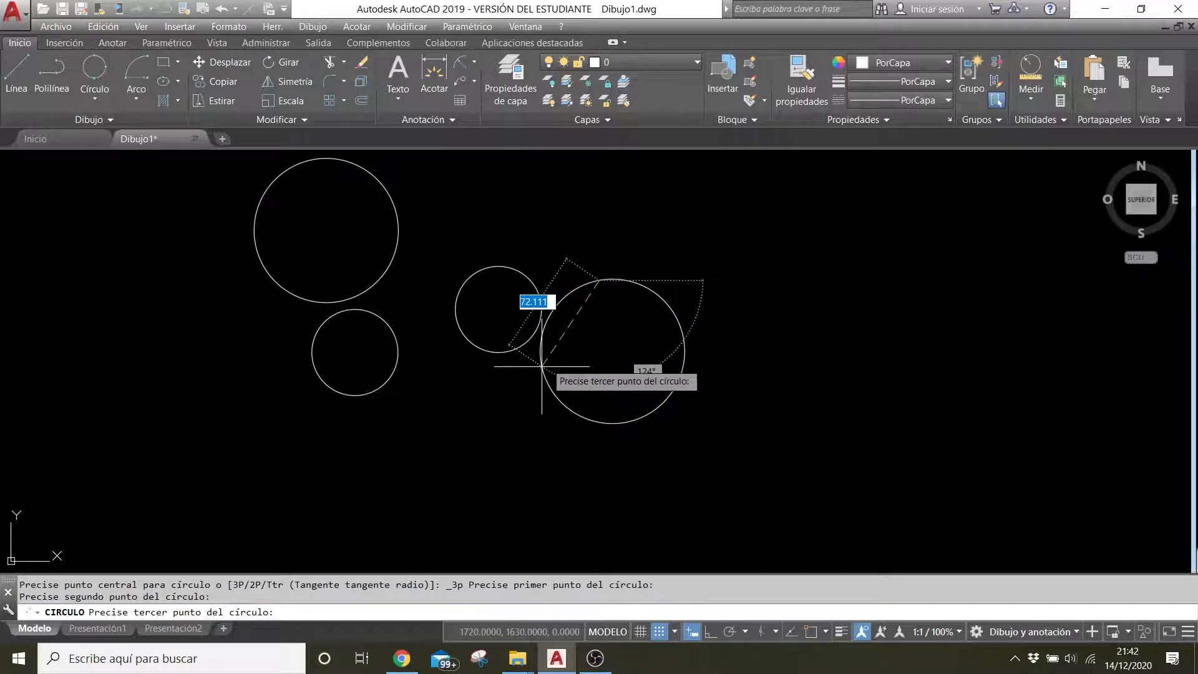
click(540, 367)
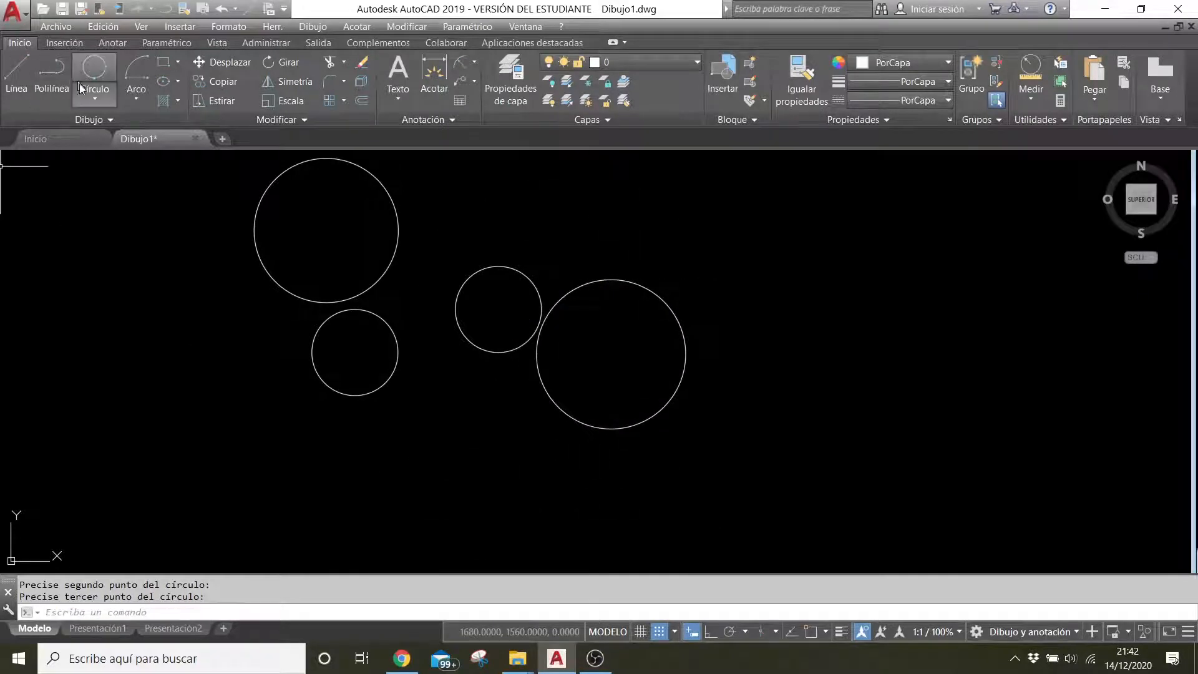
- Draw a Tan, Tan, Radius circle of radius 50 above and tangent to the three-point circle and the adjacent 60-diameter circle
click(95, 97)
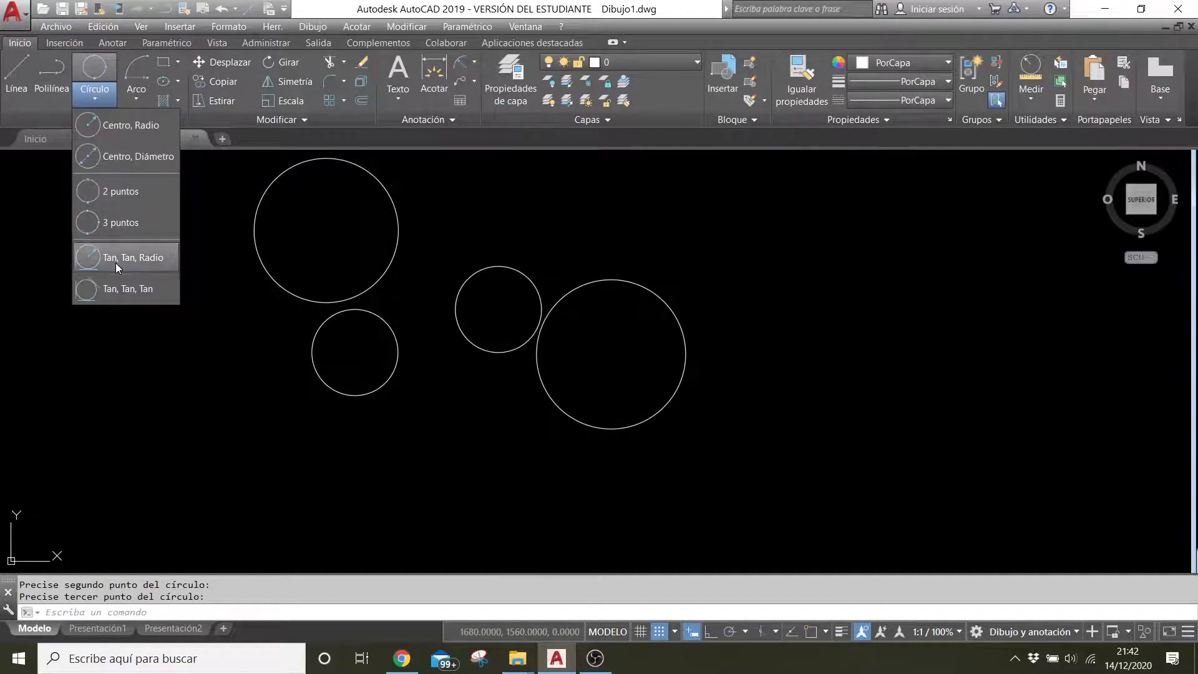
click(118, 263)
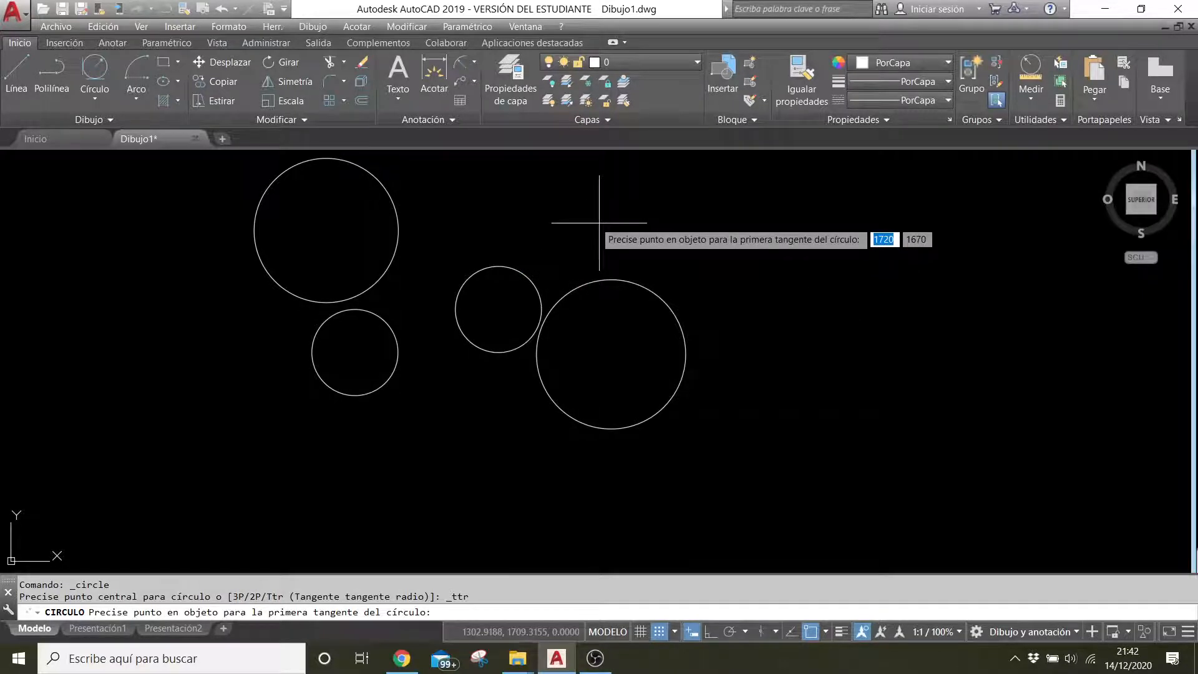
scroll(602, 326, up, 4)
mouse_move(461, 241)
middle_down()
mouse_move(415, 281)
mouse_move(356, 433)
middle_up()
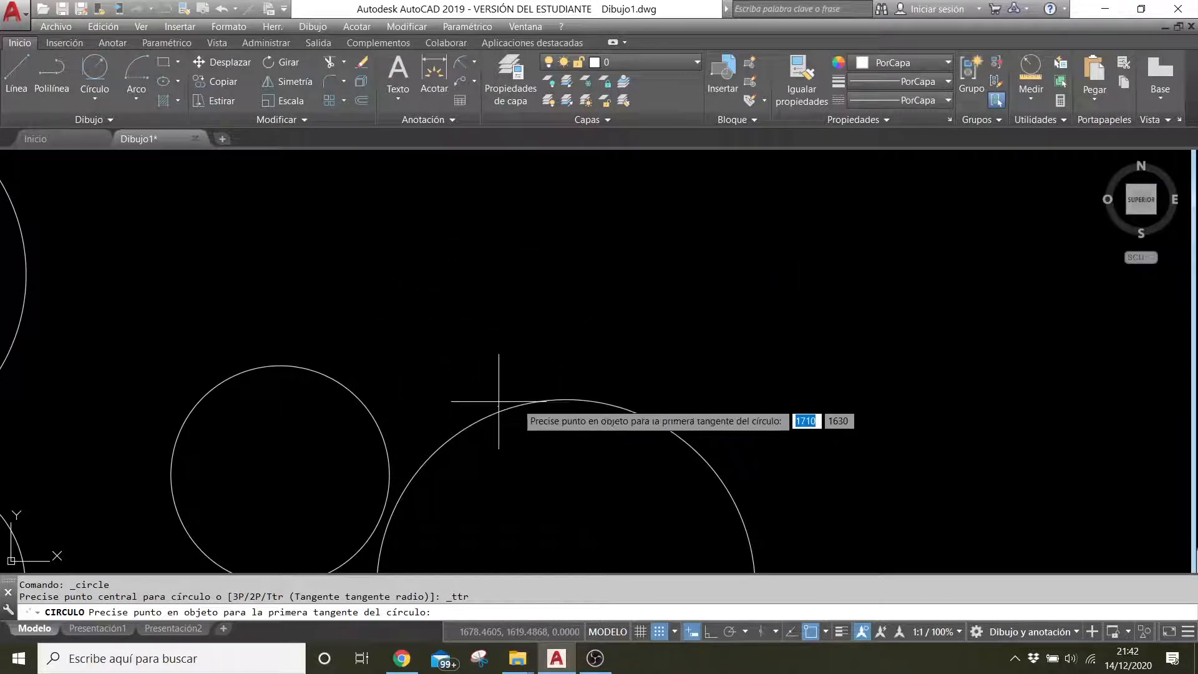
click(535, 401)
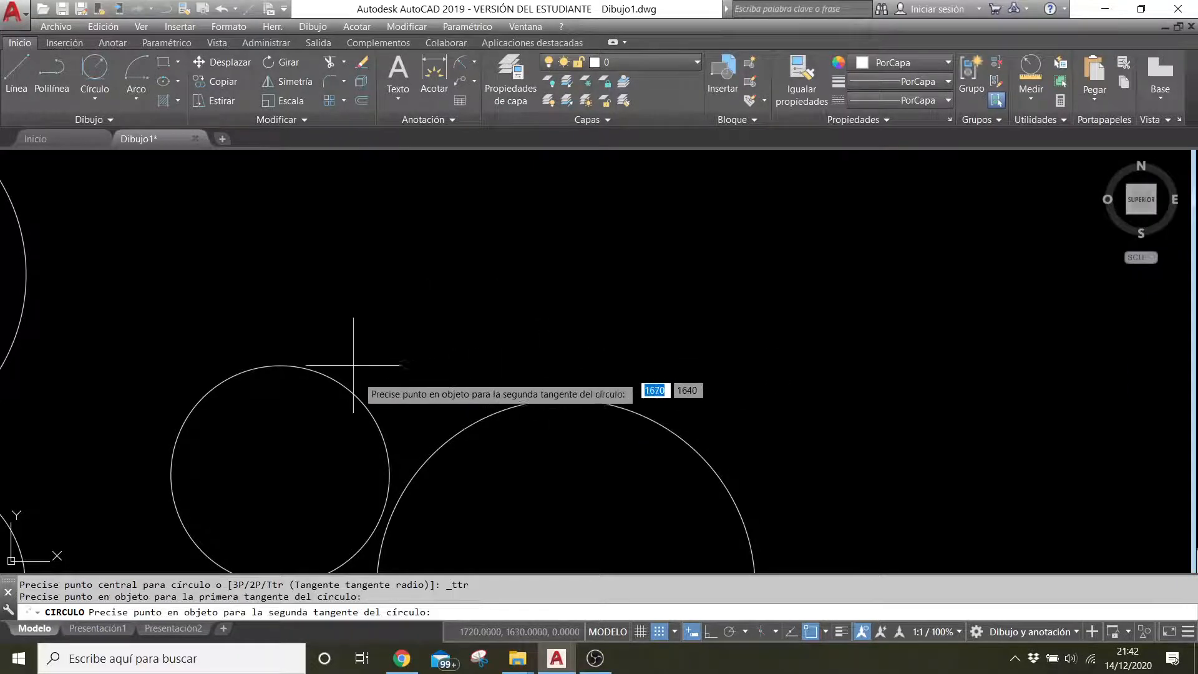
click(353, 401)
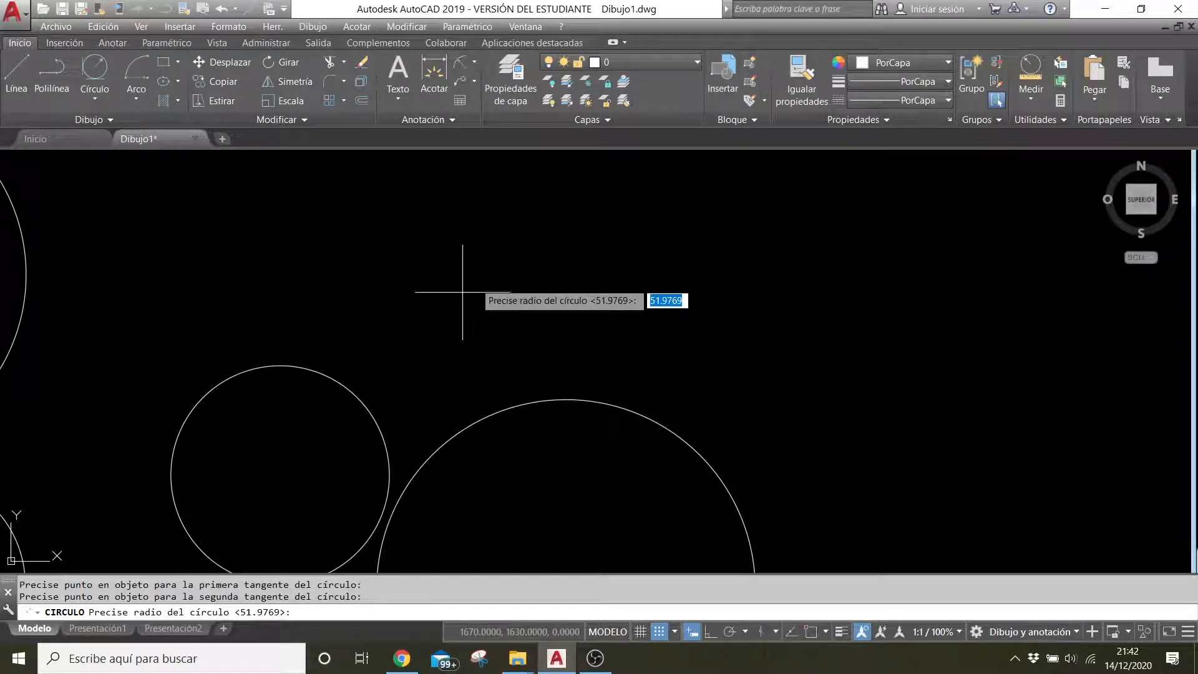
text(50)
key(Return)
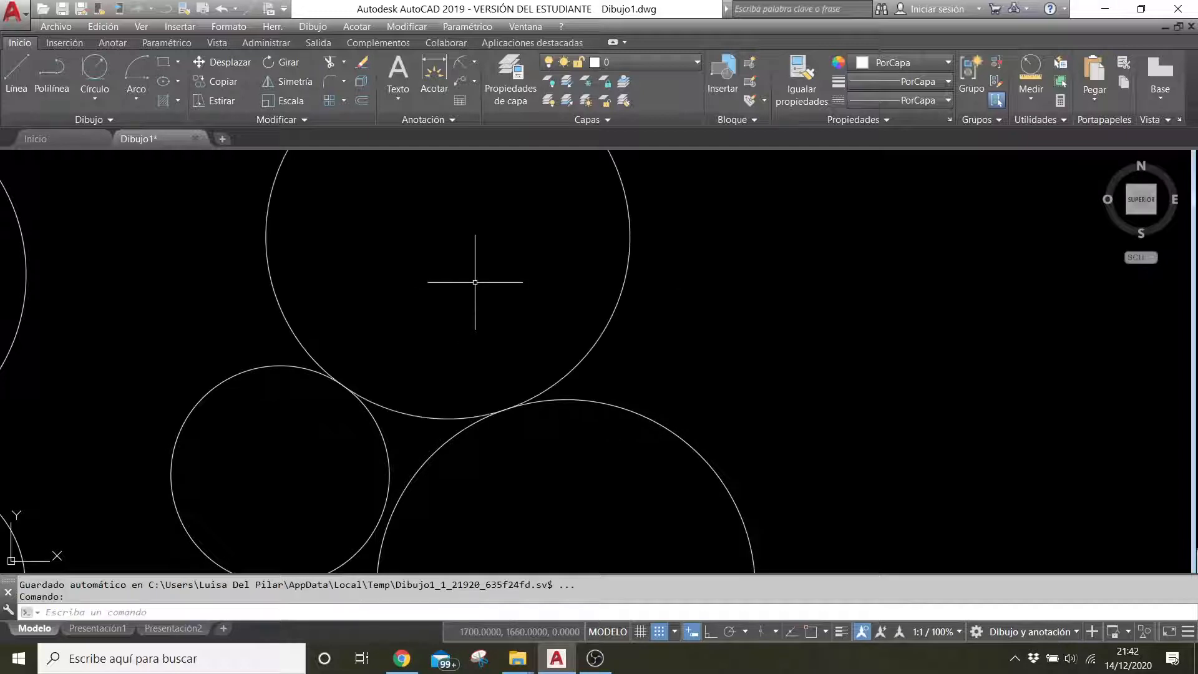
- Check the new tangent circle's radius and diameter in its quick properties, and close them
scroll(353, 265, down, 2)
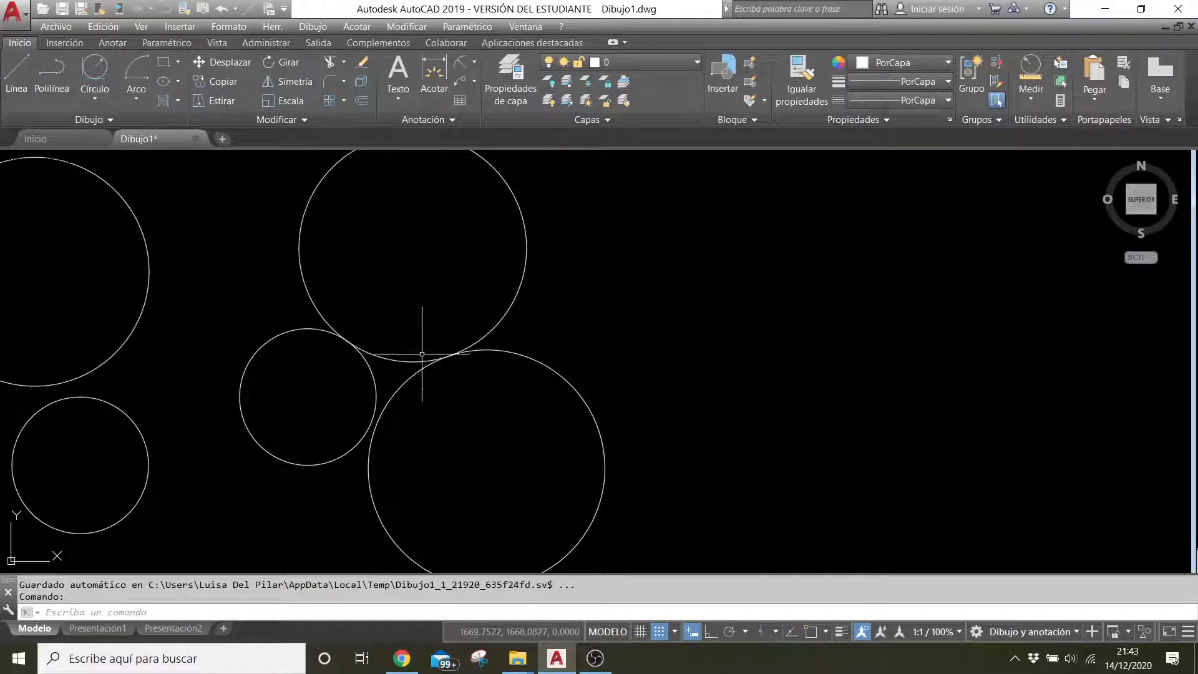
click(527, 260)
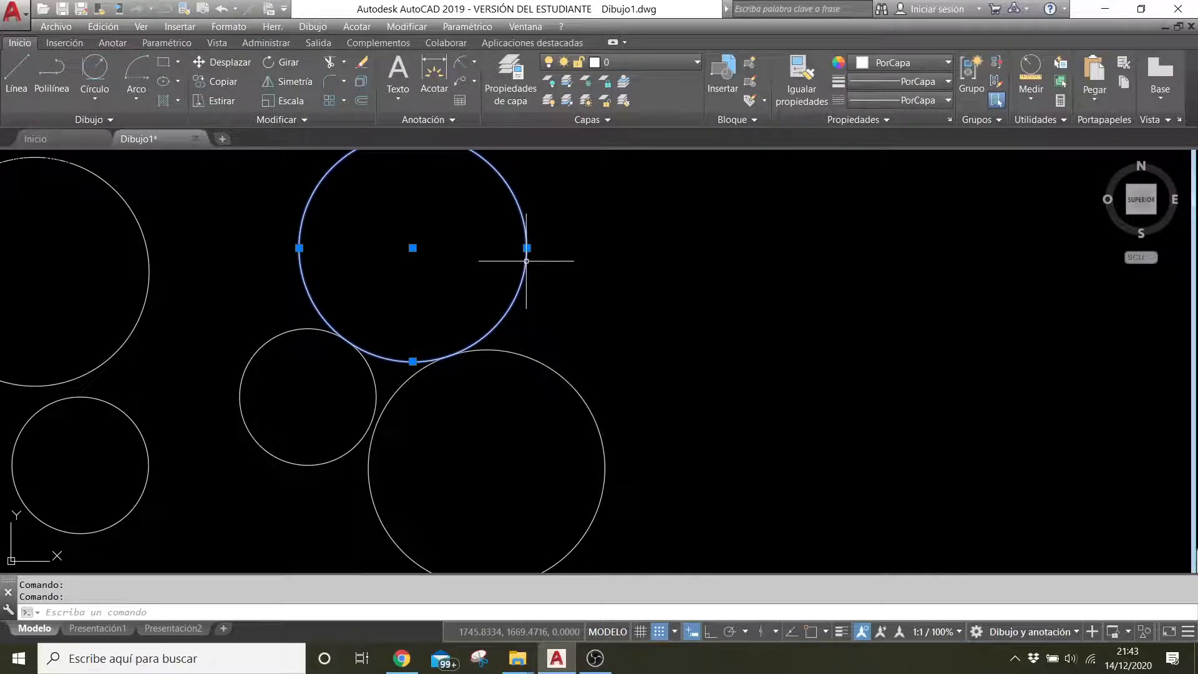
double_click(526, 261)
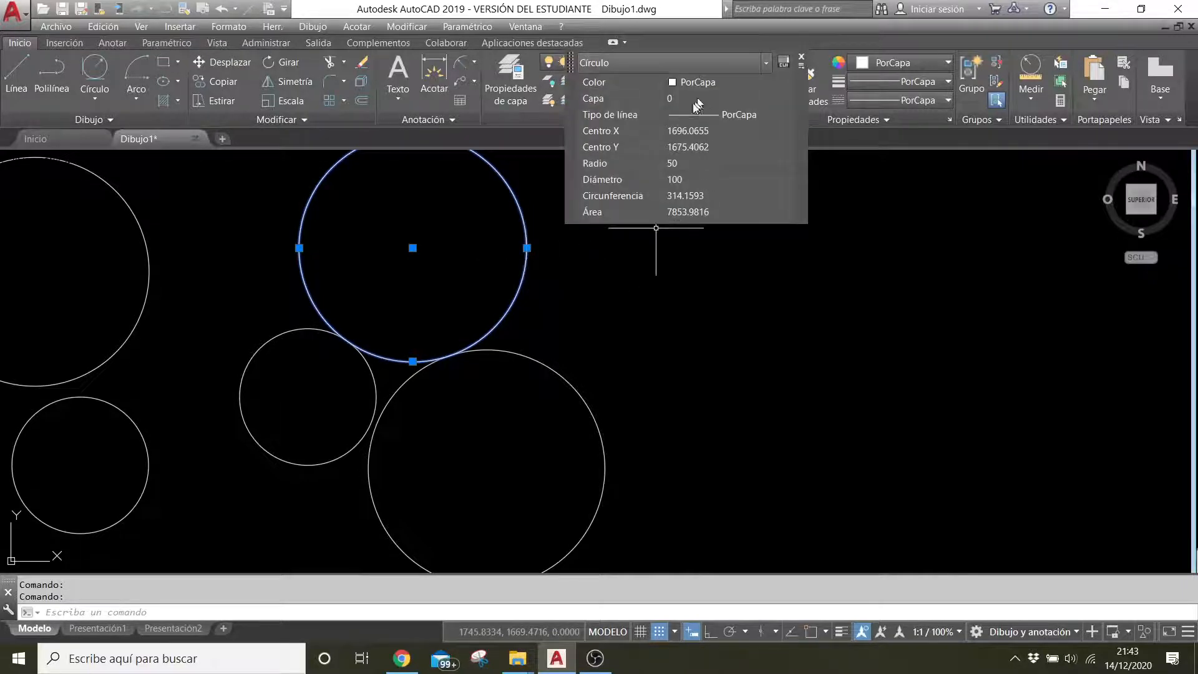
click(802, 58)
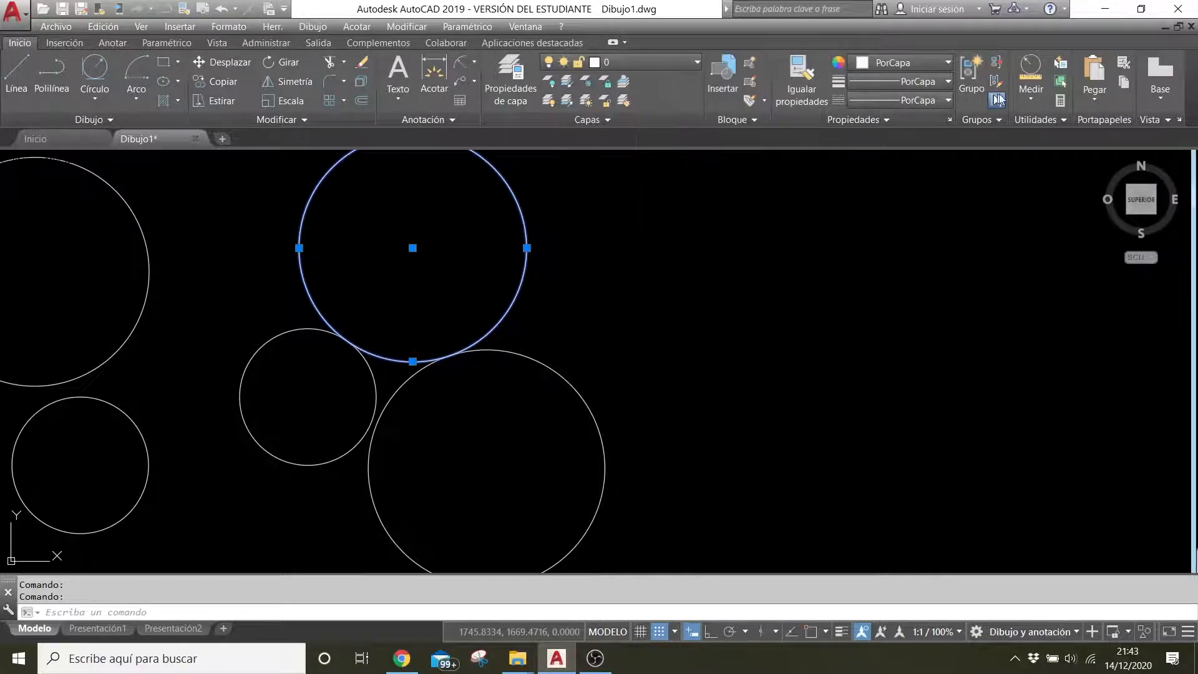
- Measure the radius of the same tangent circle with the Radius measuring tool
click(1043, 94)
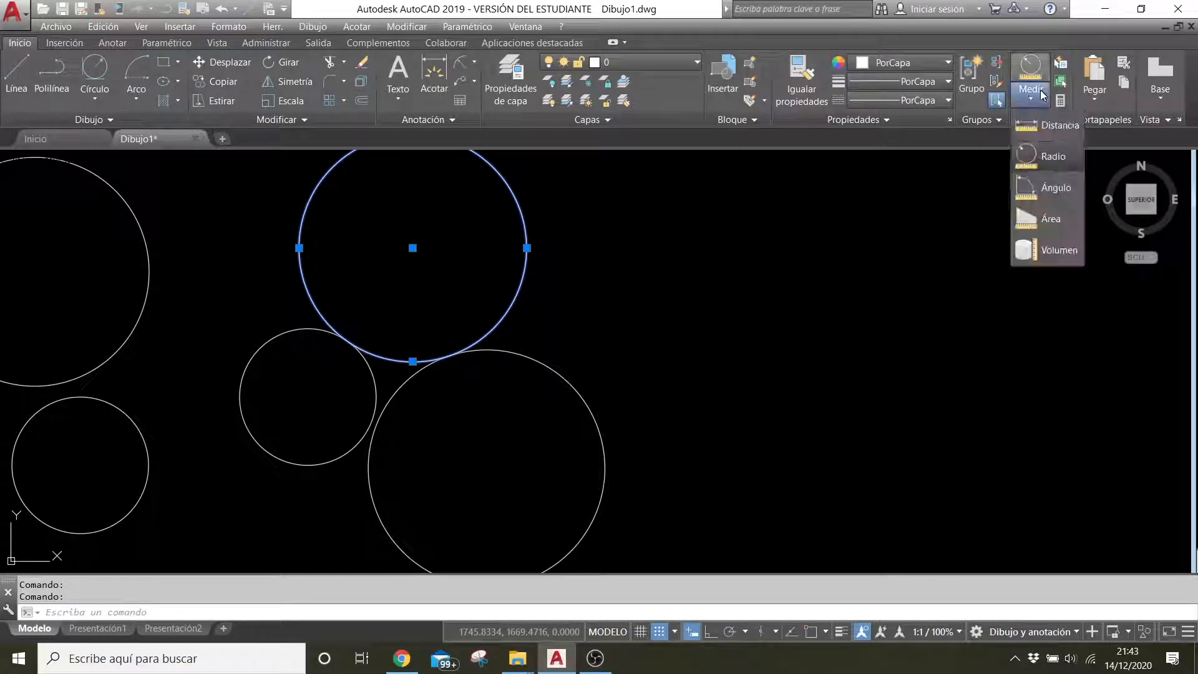
click(1053, 157)
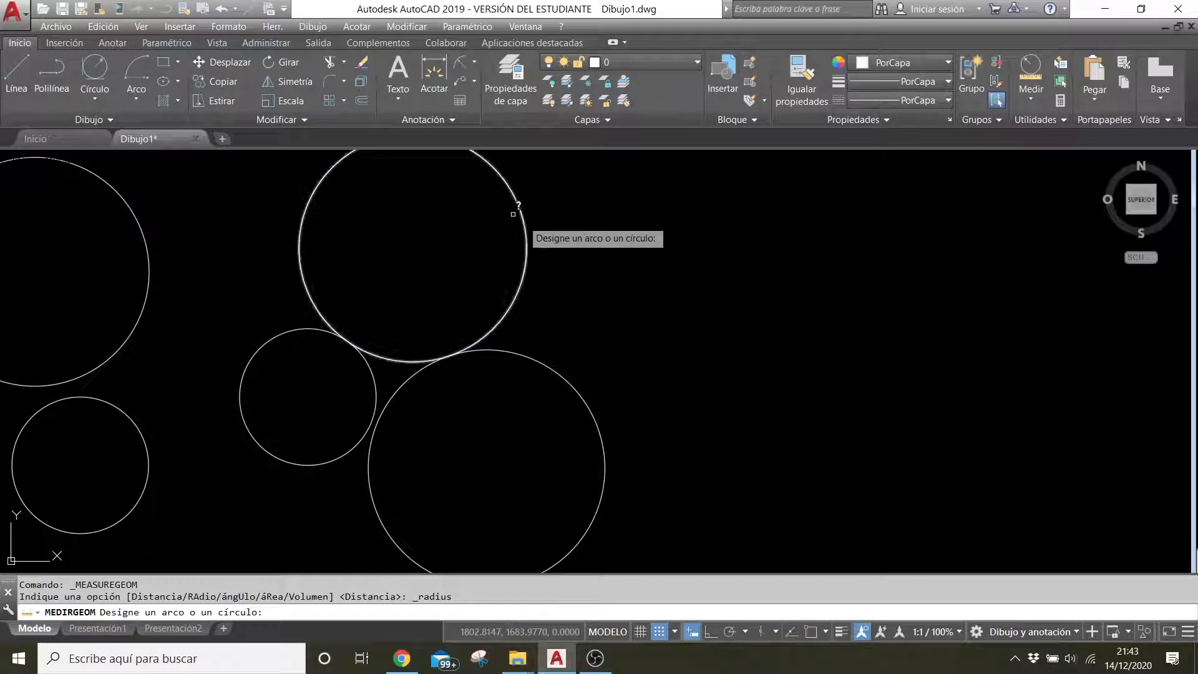
click(536, 214)
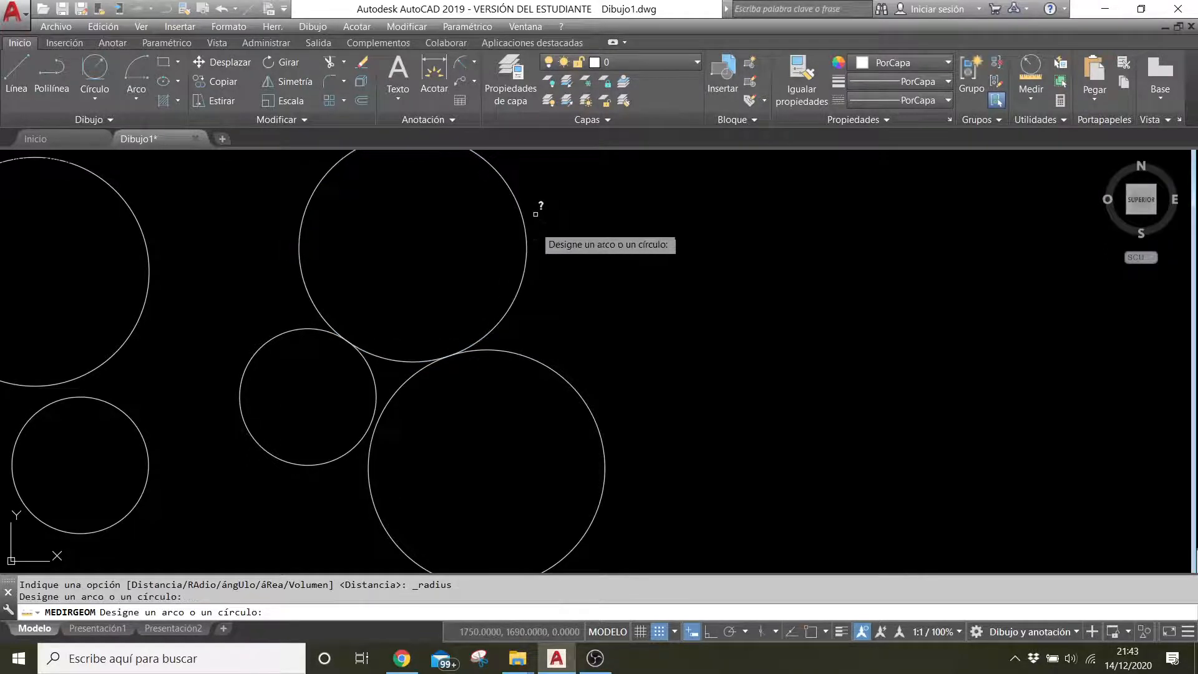
click(513, 237)
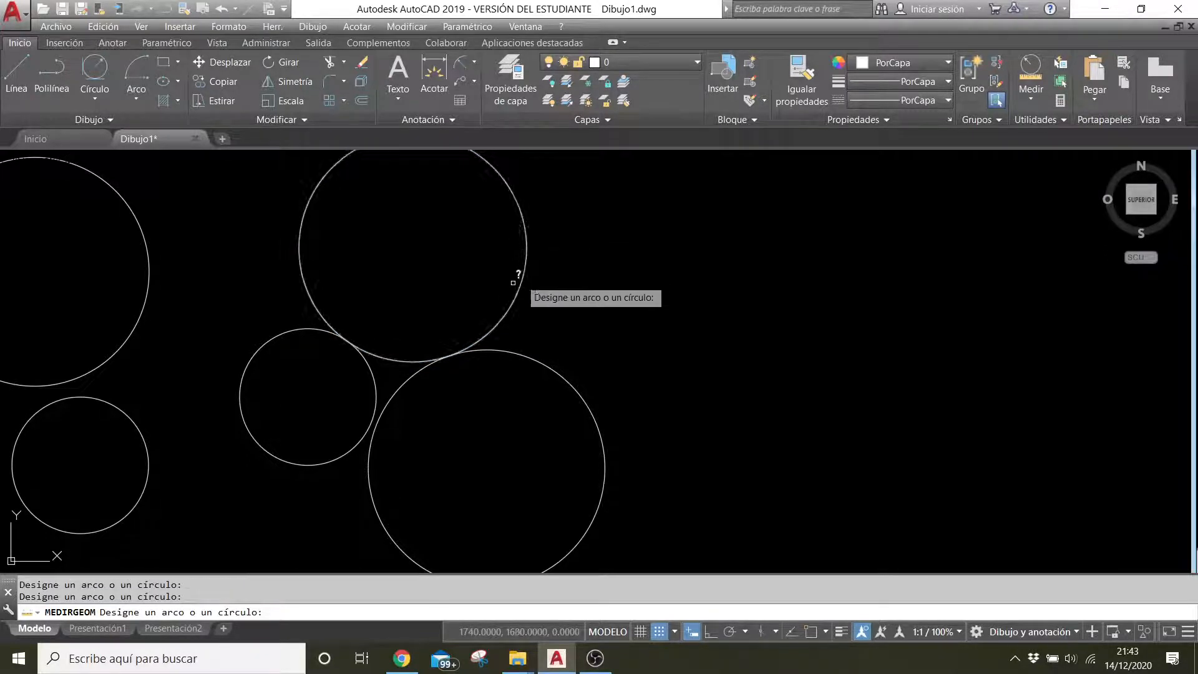
scroll(522, 286, up, 4)
scroll(477, 284, down, 4)
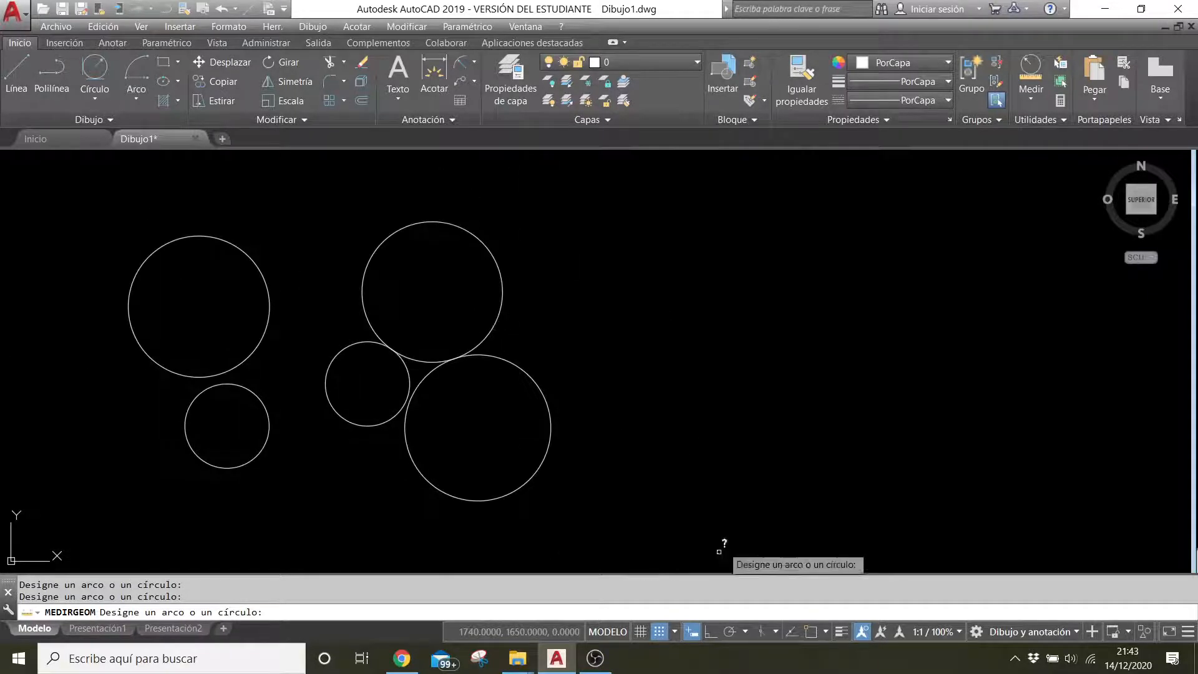
scroll(626, 439, down, 2)
click(592, 396)
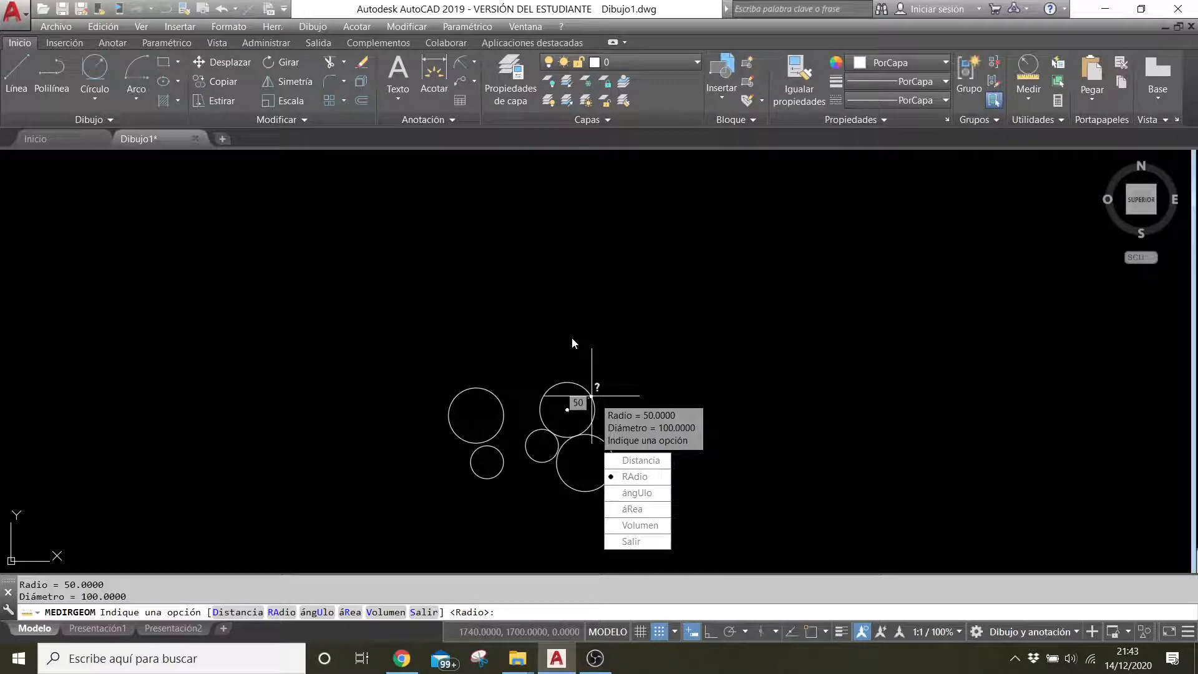
scroll(724, 387, up, 4)
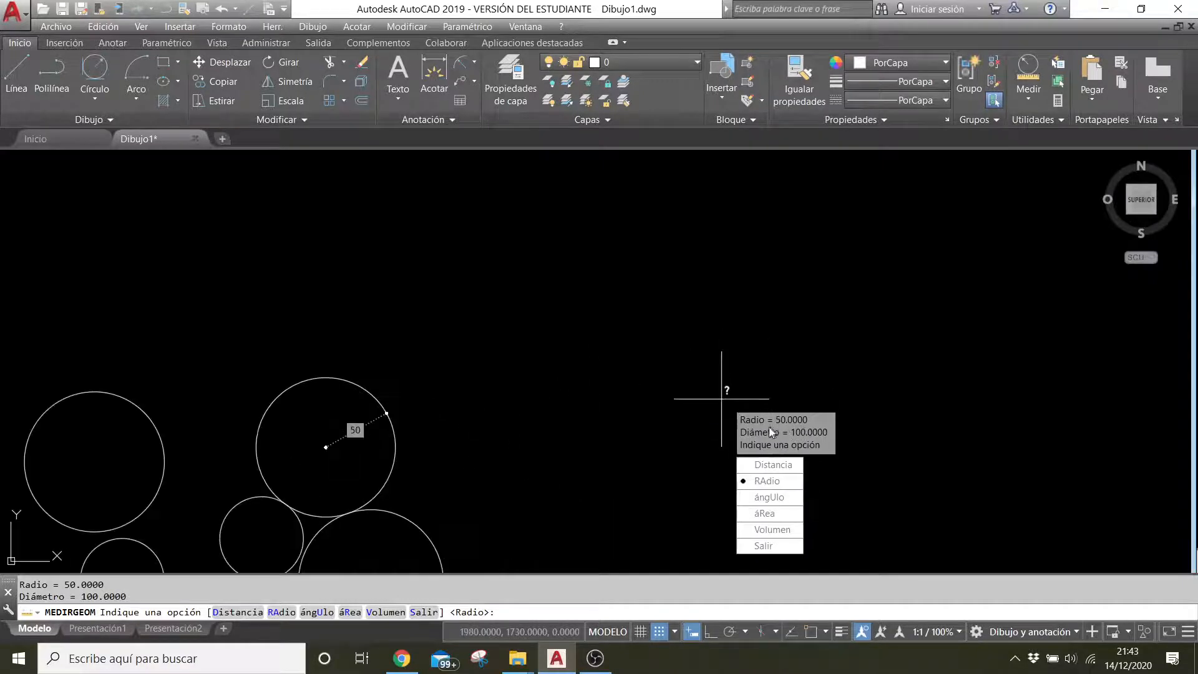
key(Return)
scroll(535, 316, down, 4)
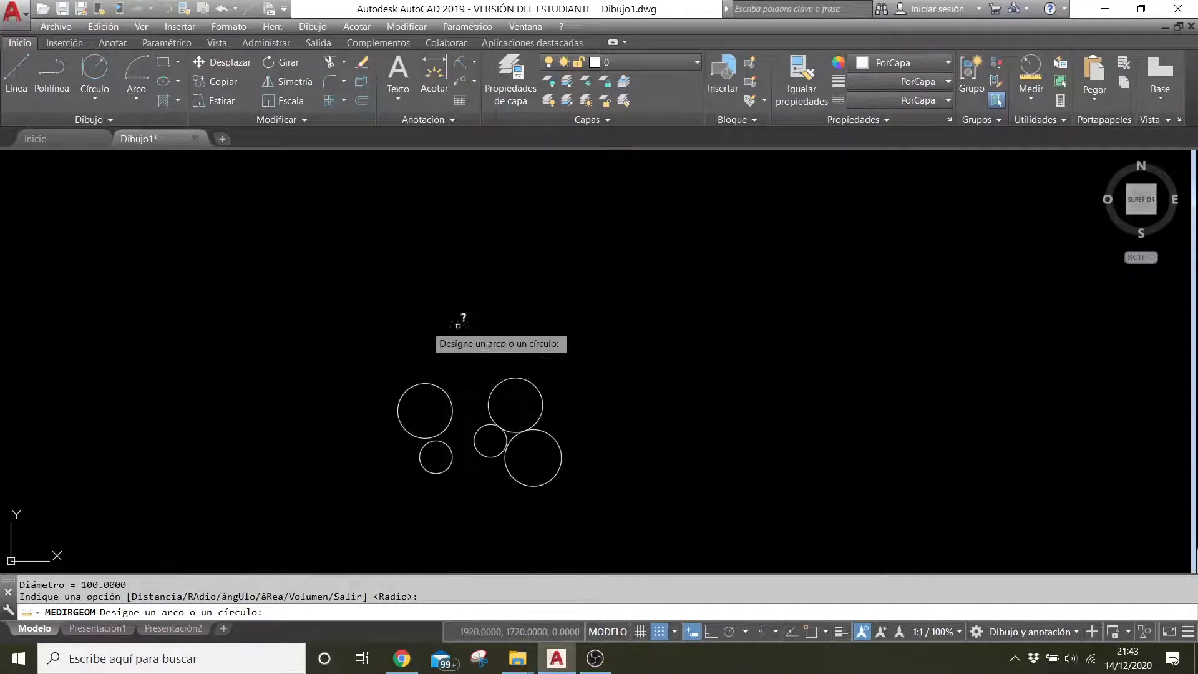
scroll(463, 396, up, 2)
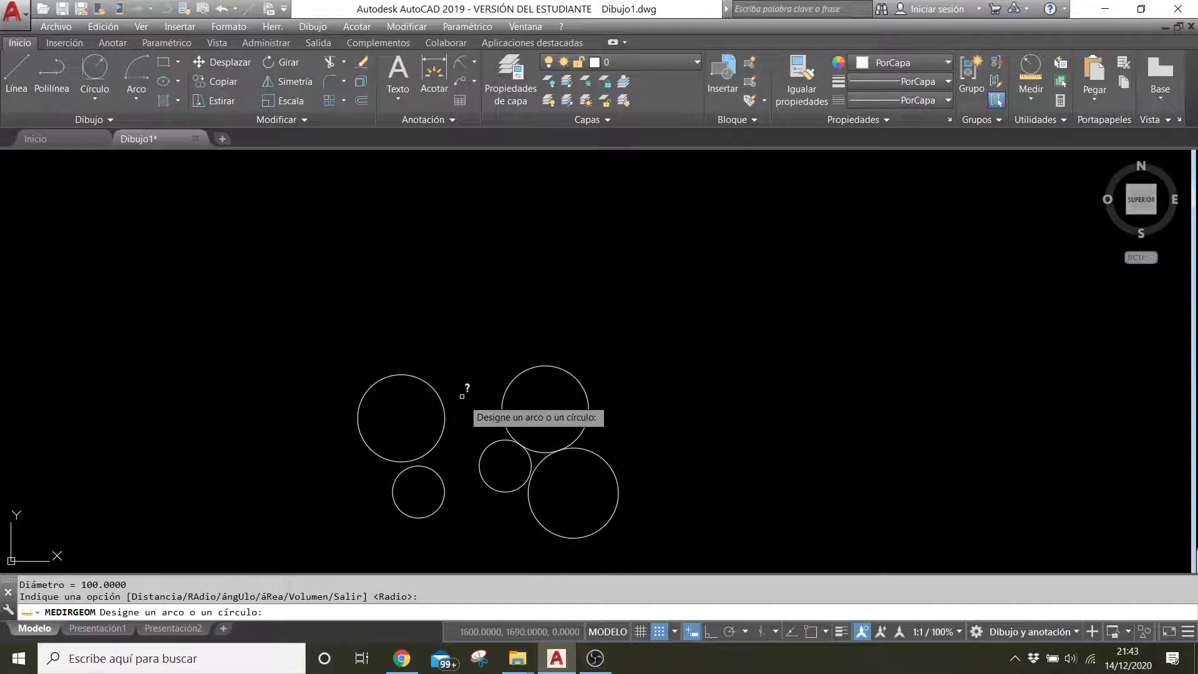
- Draw a Tan, Tan, Tan circle in the gap between the two-point circle, the radius-50 circle and the 60-diameter circle beside it
click(94, 95)
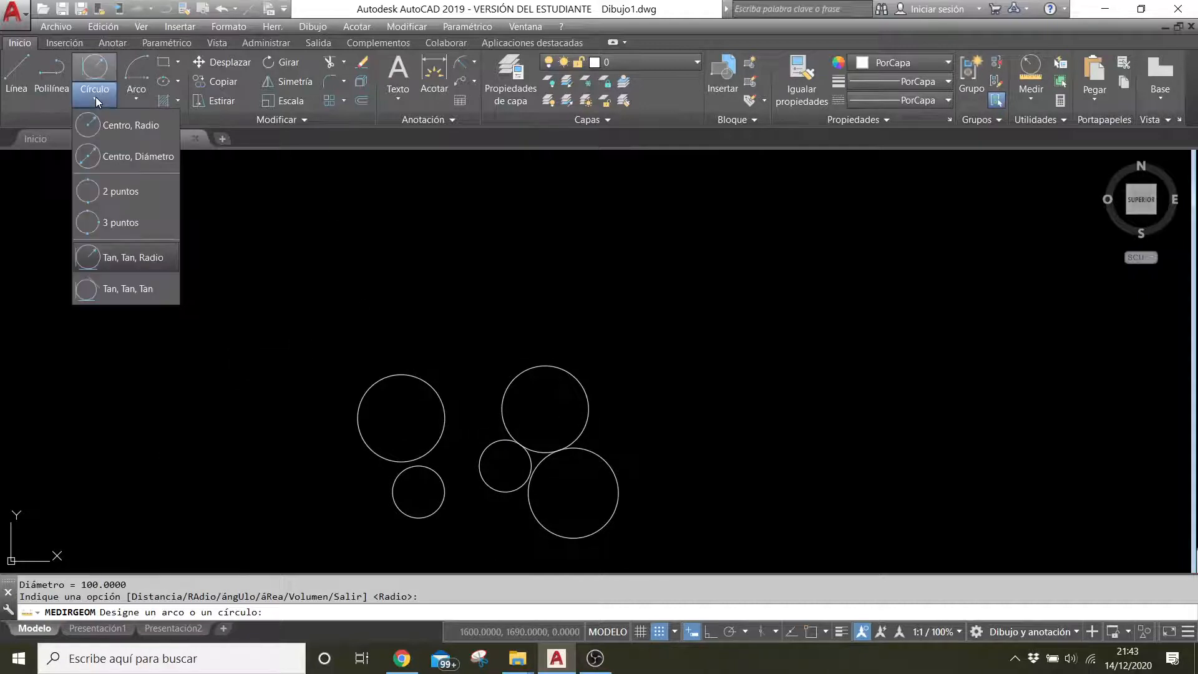
click(112, 289)
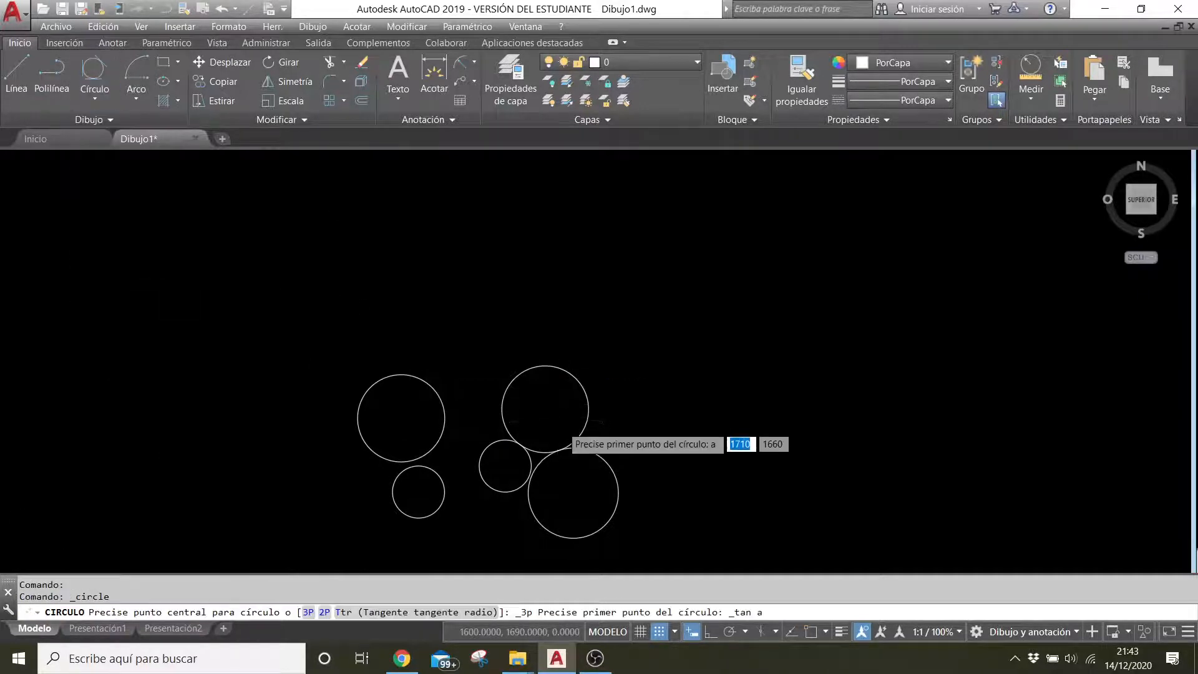
scroll(565, 431, up, 2)
scroll(417, 240, up, 2)
scroll(410, 187, down, 2)
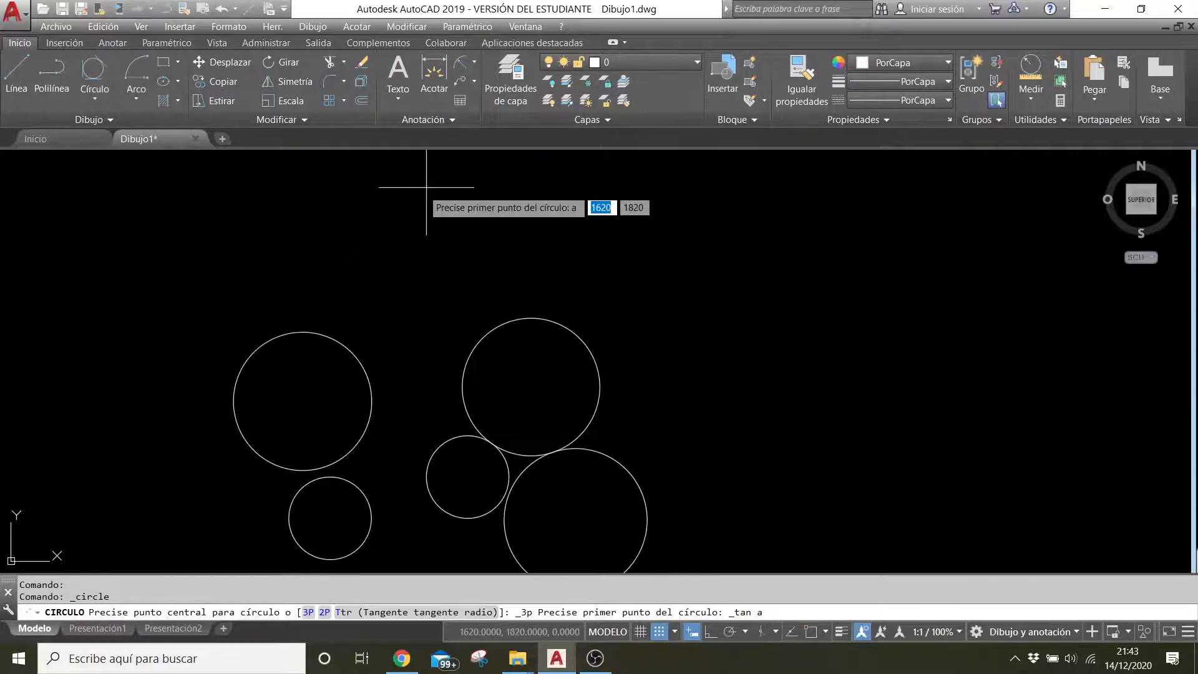
click(372, 394)
click(478, 431)
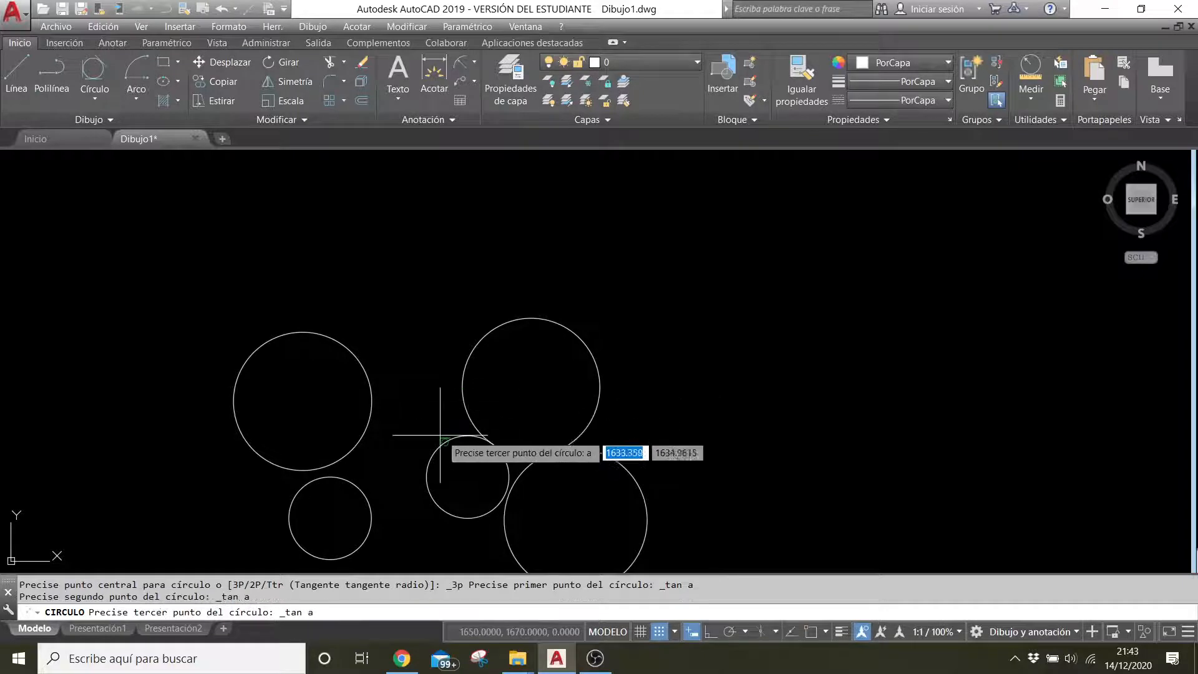
click(440, 444)
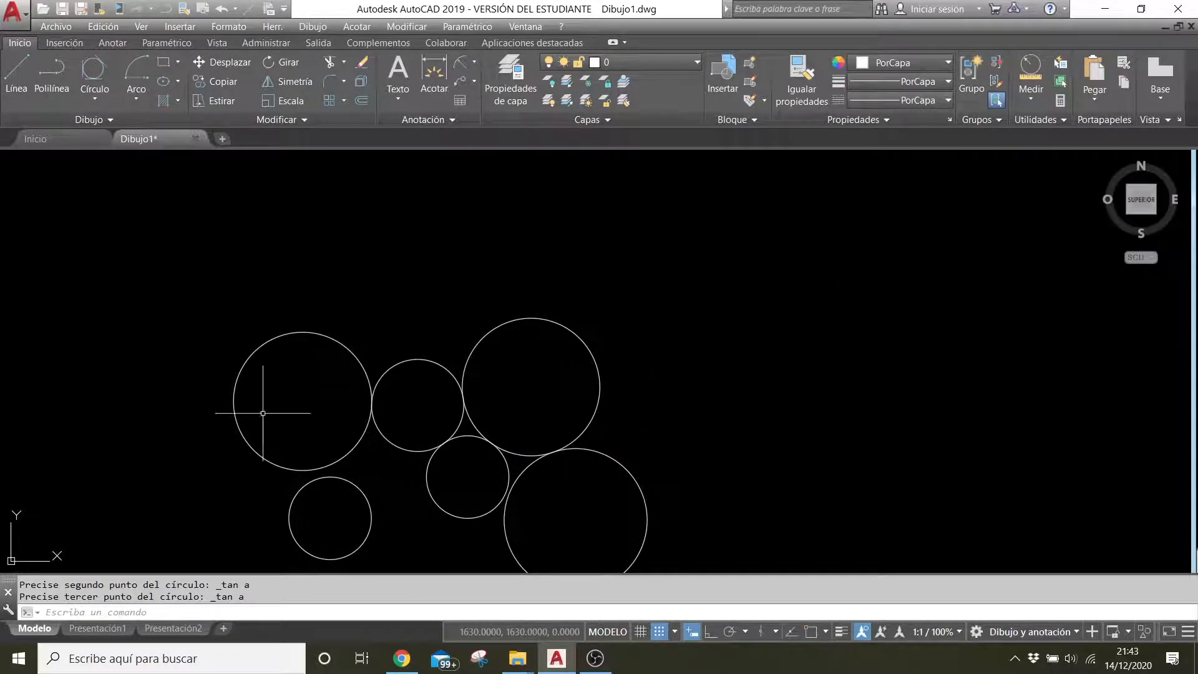
- Draw a three-point arc opening downward, with a chord of about 320, to the right of the circles
click(131, 98)
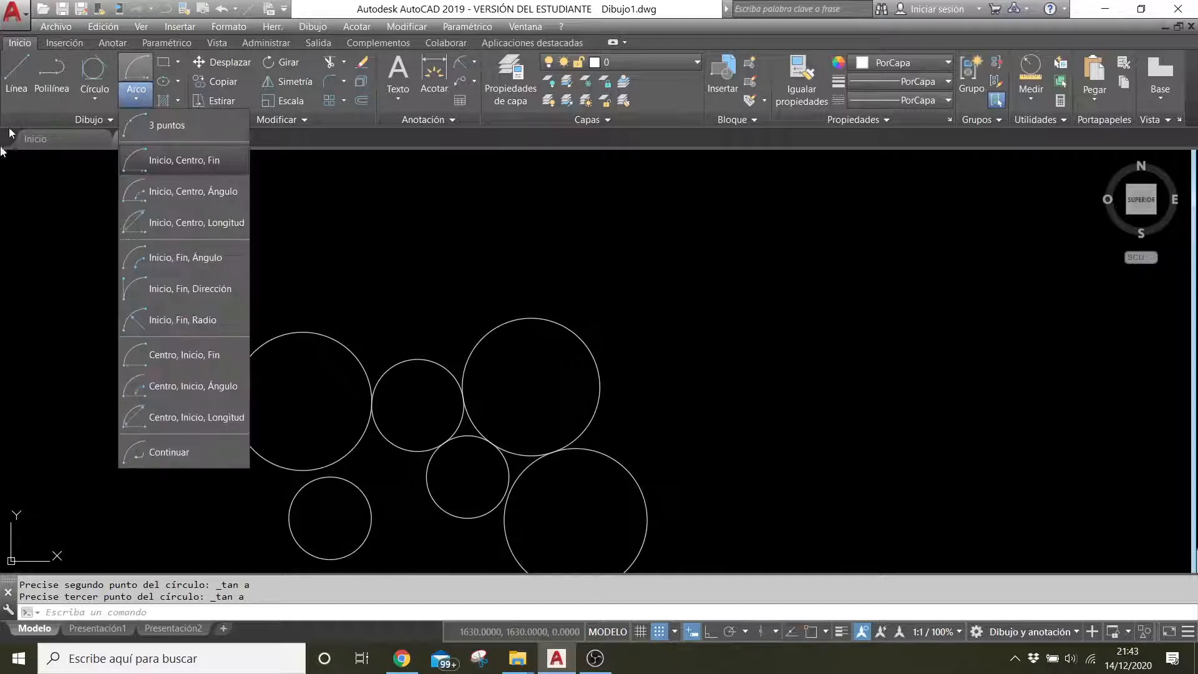
click(170, 127)
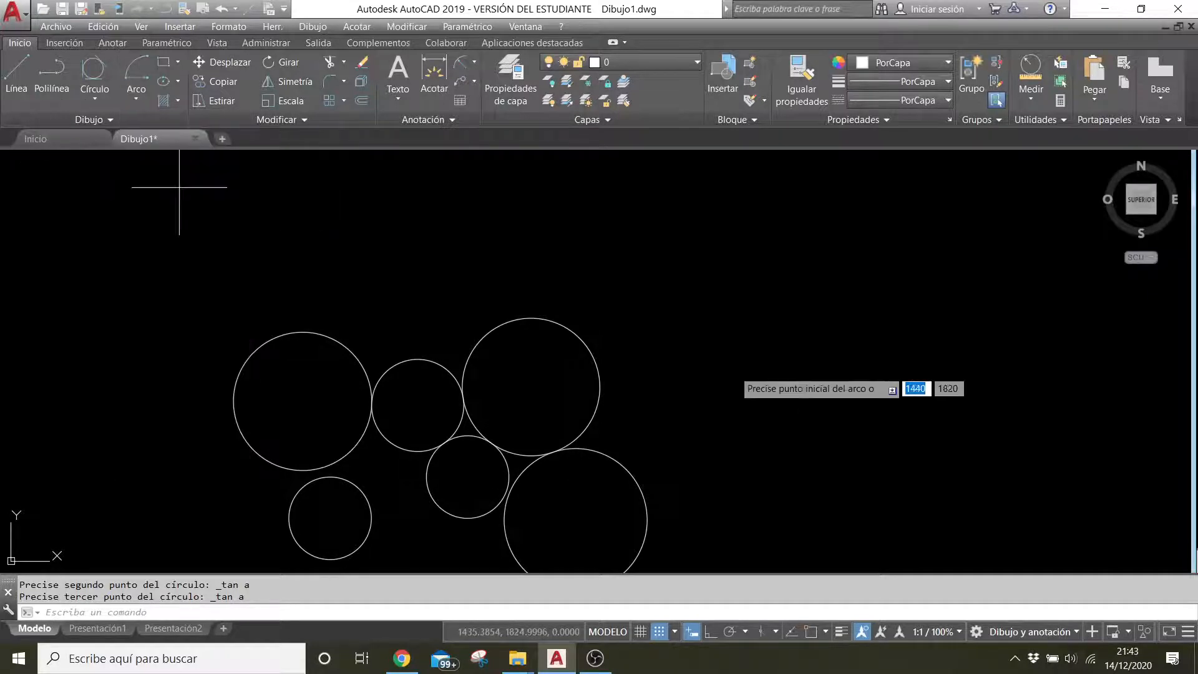
click(674, 352)
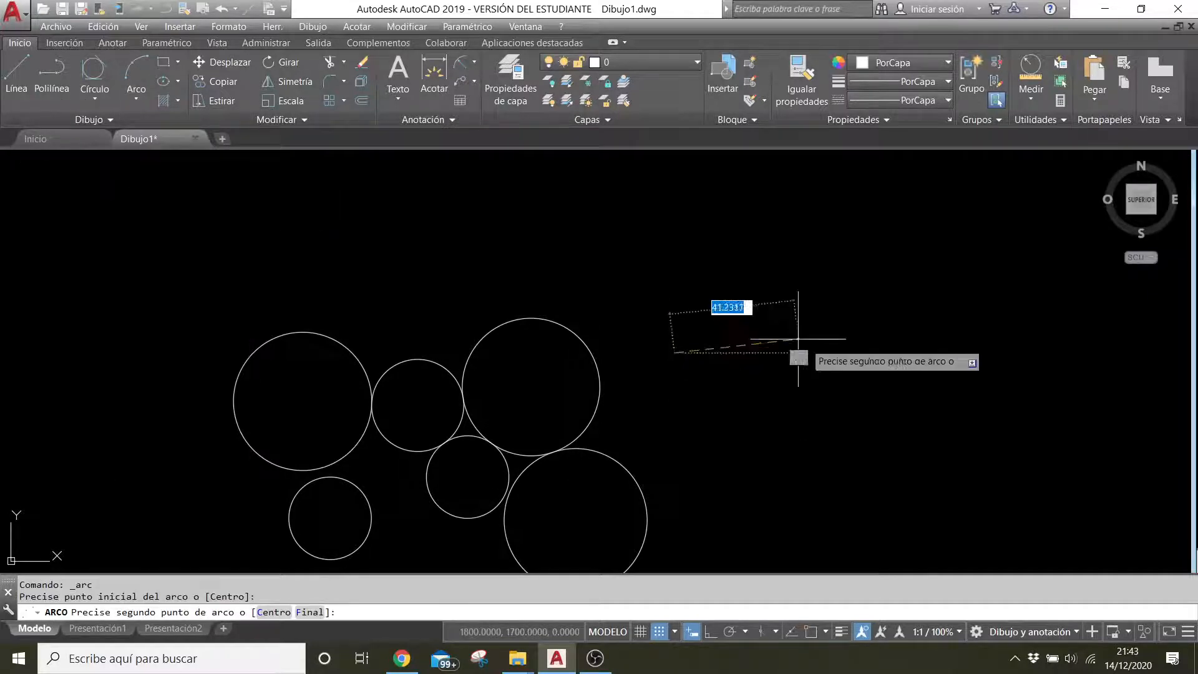
click(757, 284)
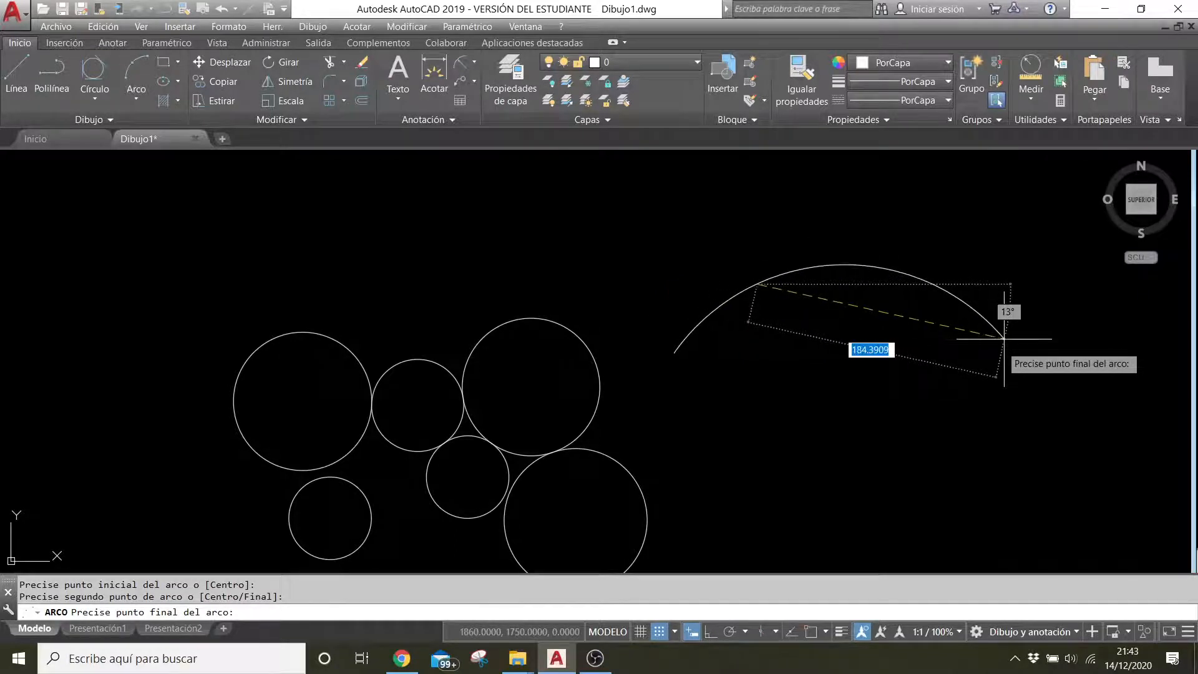
click(1115, 366)
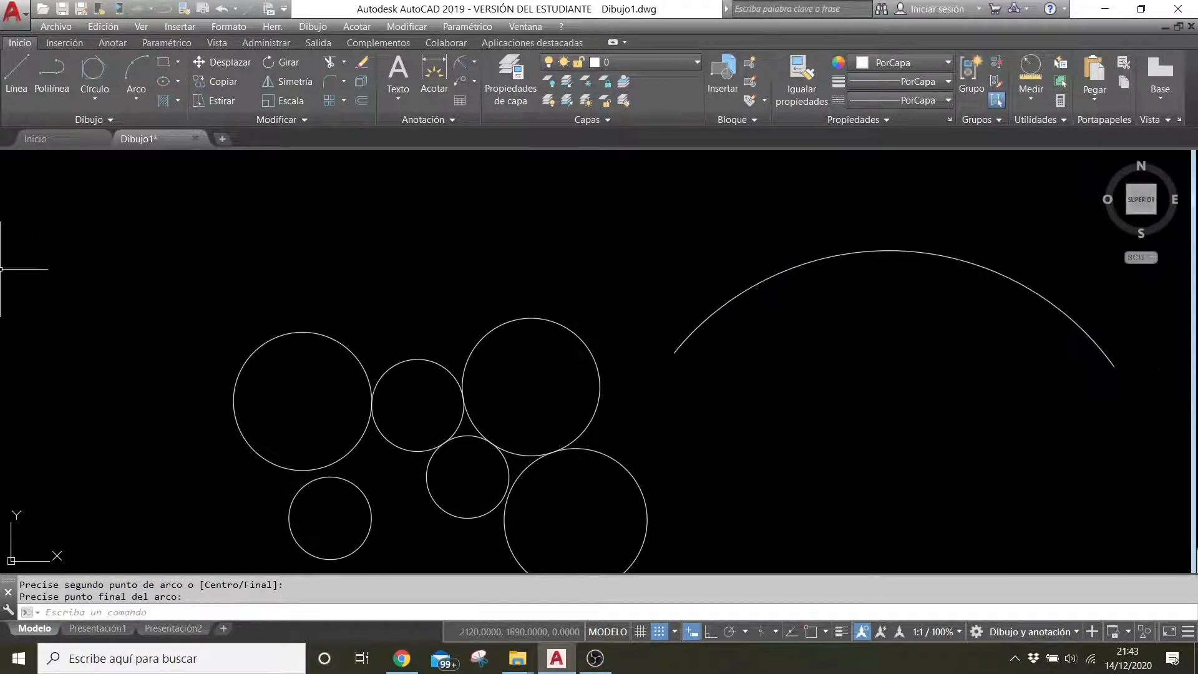
- Draw a Start, End, Radius arc of radius 90 below the larger arc, with its ends about 120 apart
click(137, 100)
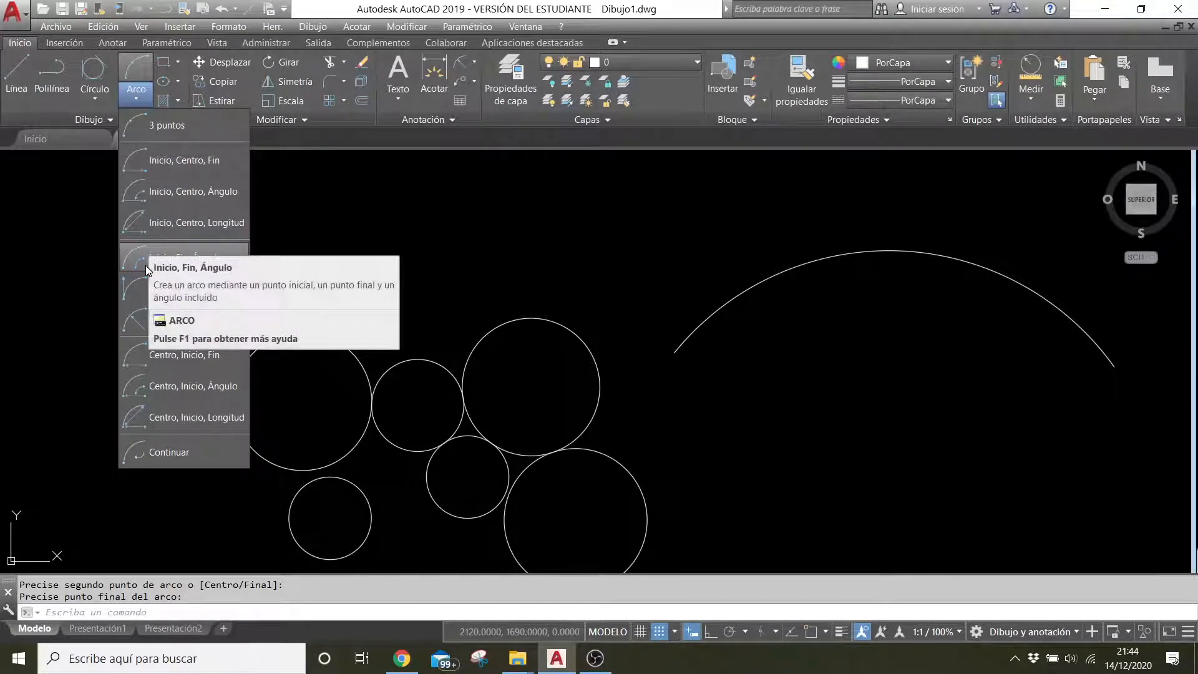
click(152, 320)
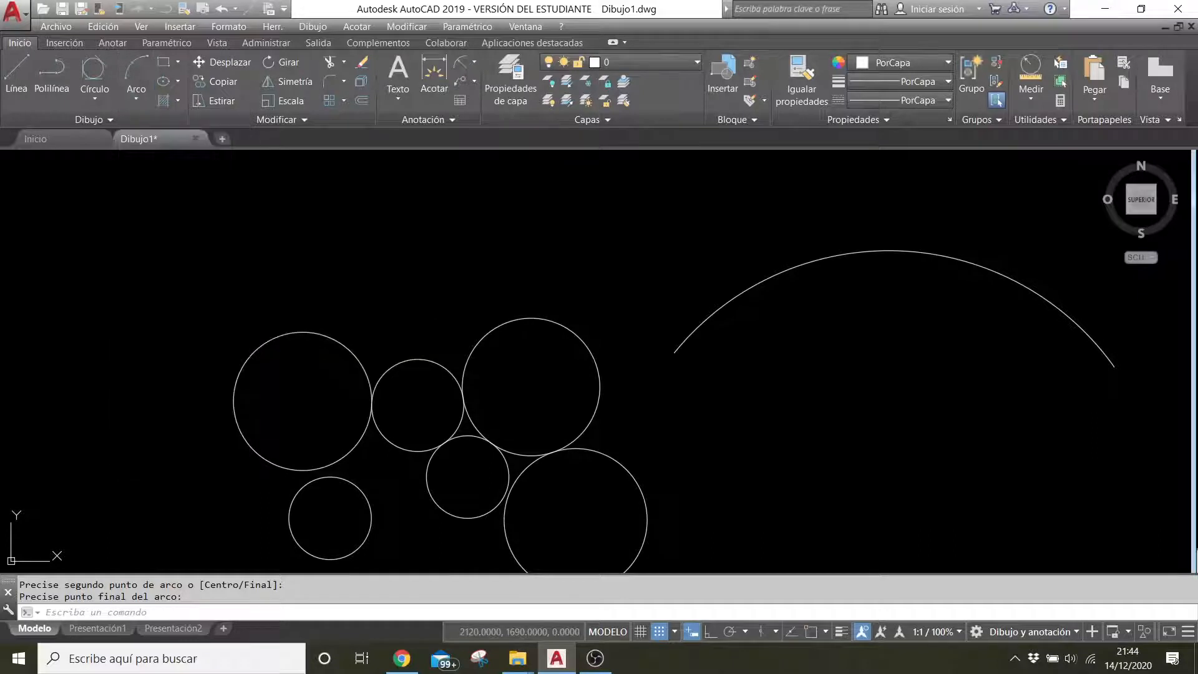
click(811, 435)
click(977, 422)
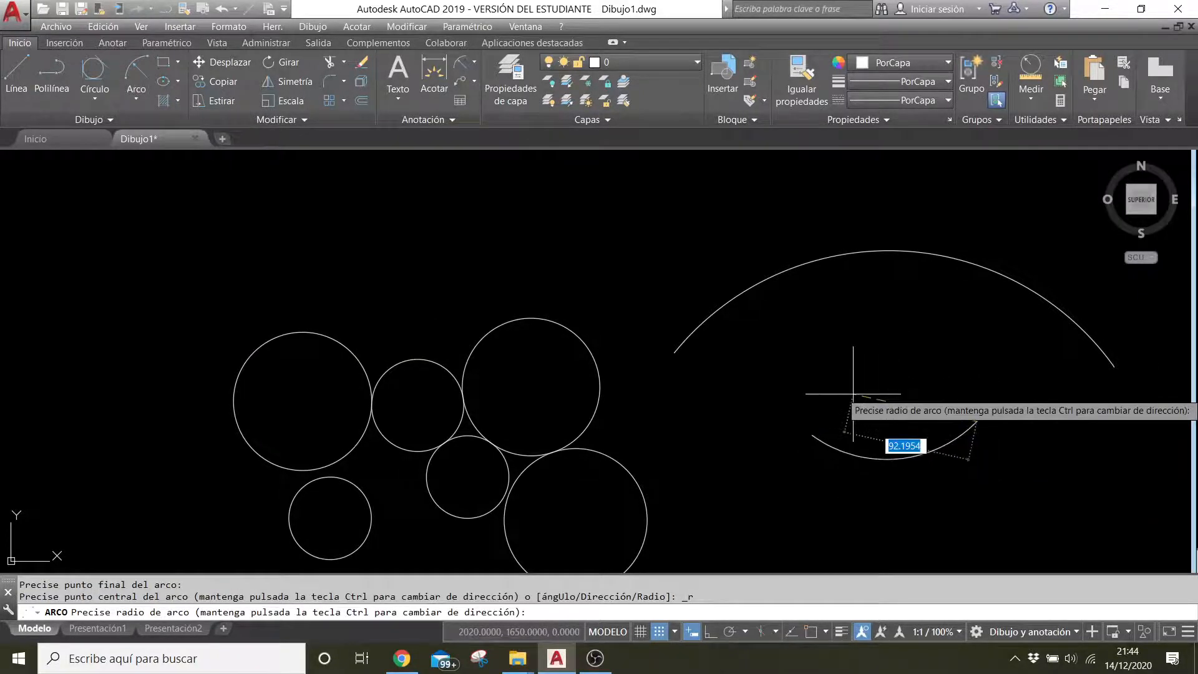
text(90)
key(Return)
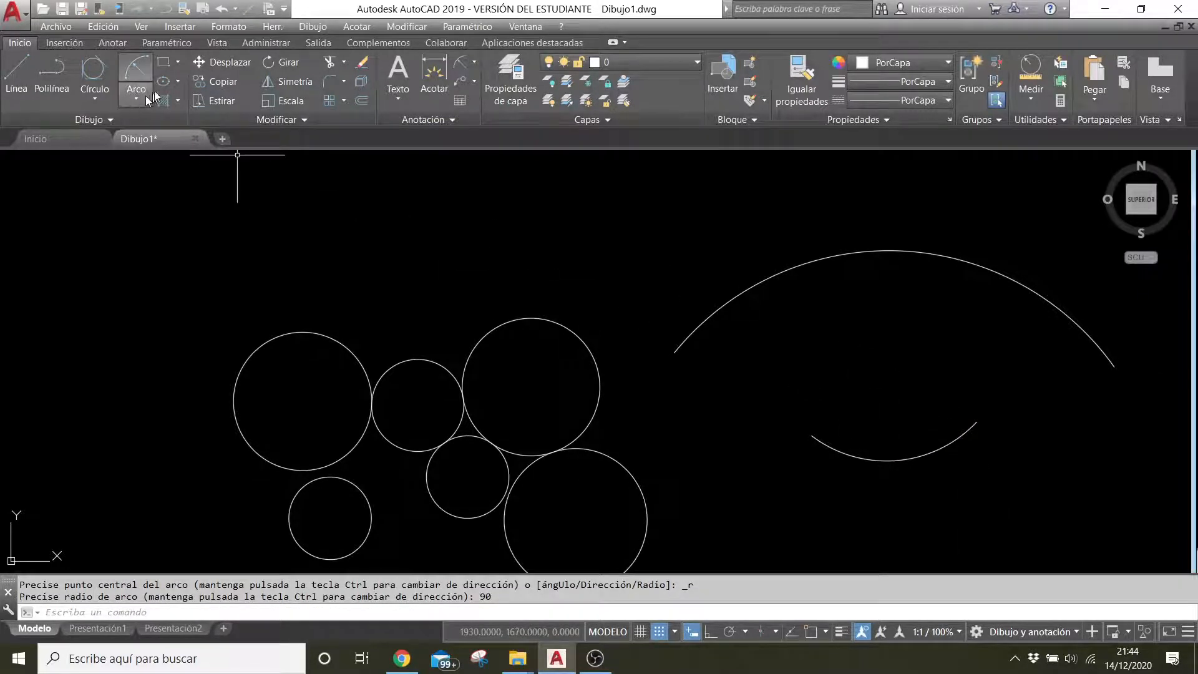
- Erase all the circles and arcs from the drawing
scroll(267, 193, down, 3)
scroll(375, 275, up, 2)
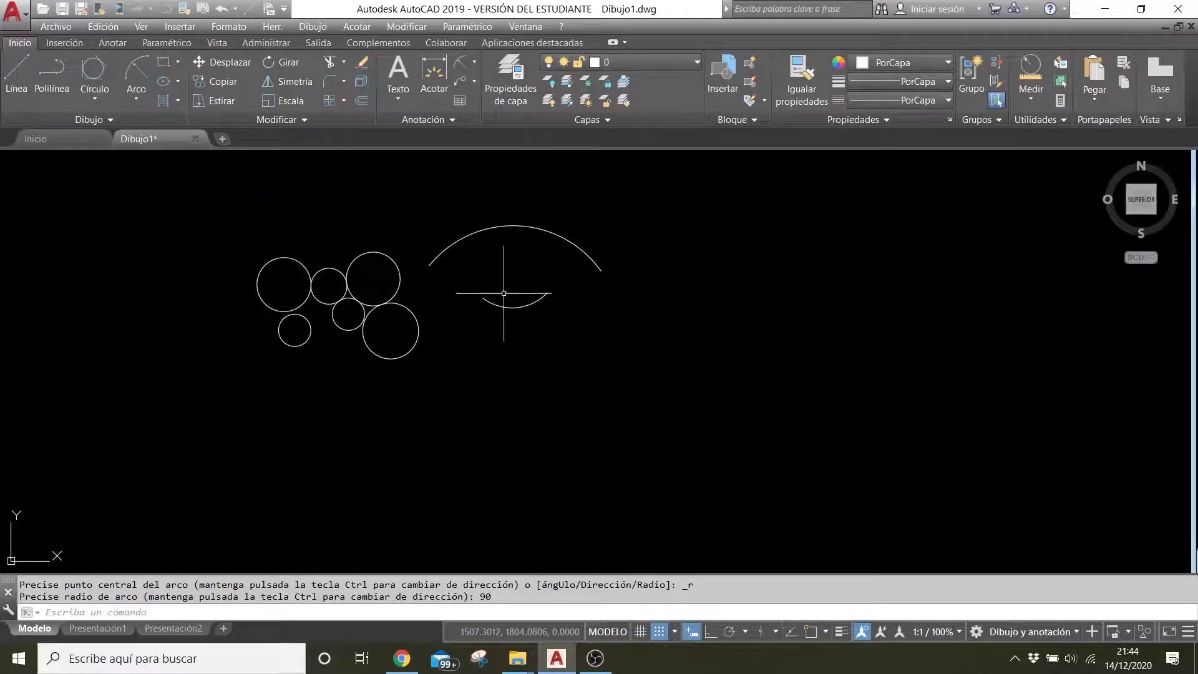
scroll(343, 255, up, 1)
scroll(374, 281, down, 1)
click(862, 473)
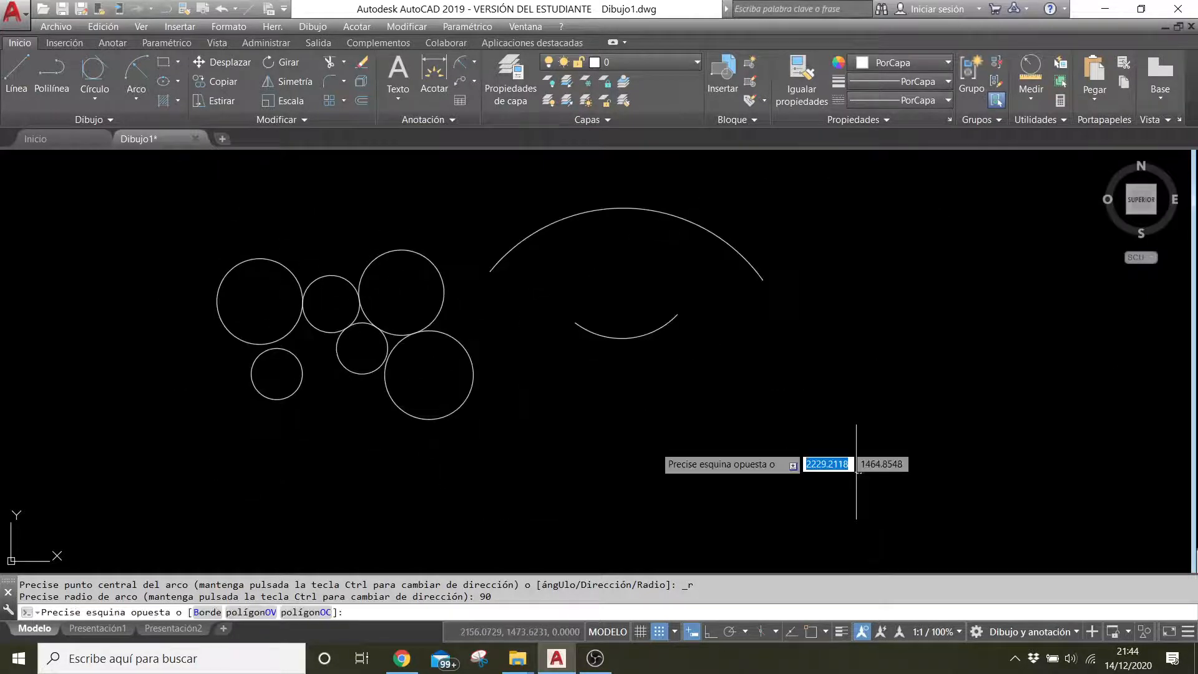
click(80, 212)
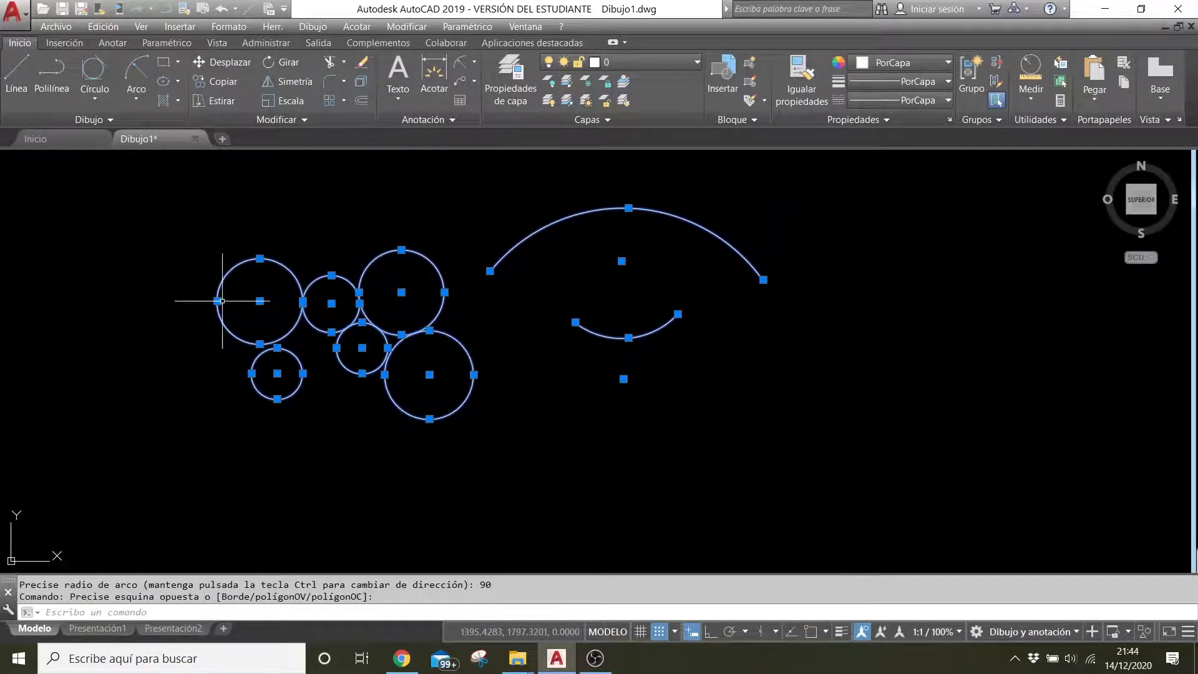
key(Delete)
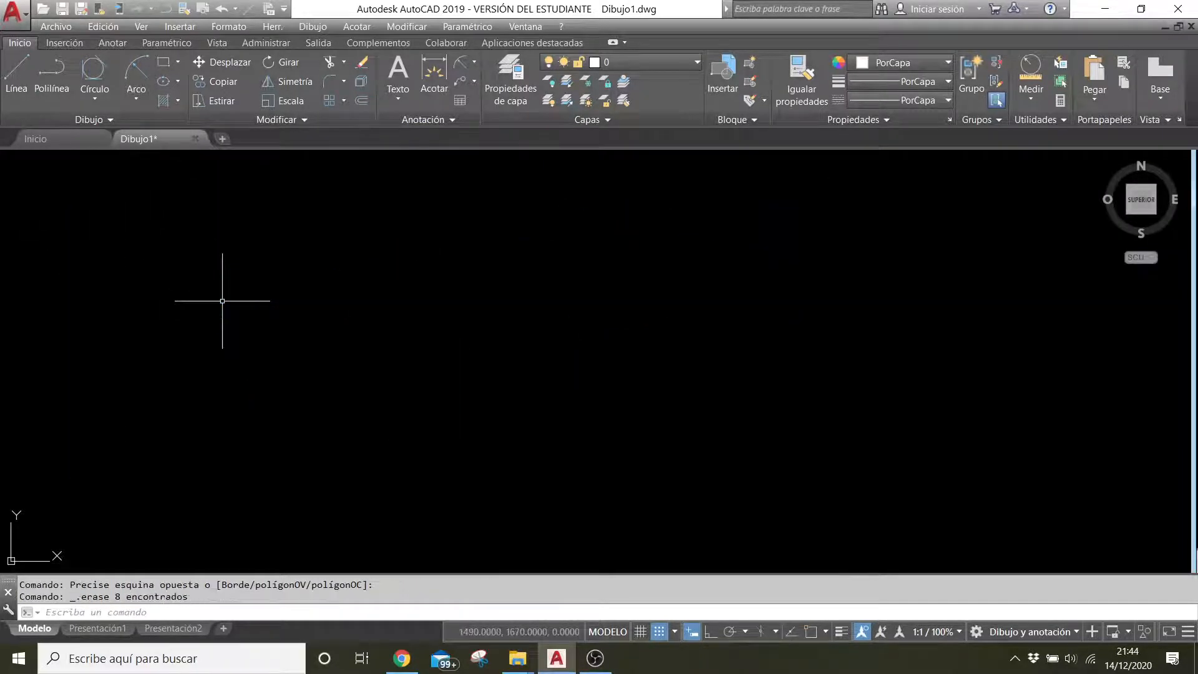
- Draw a rectangle about 240 wide and 130 high from two opposite corners in the empty drawing
click(166, 66)
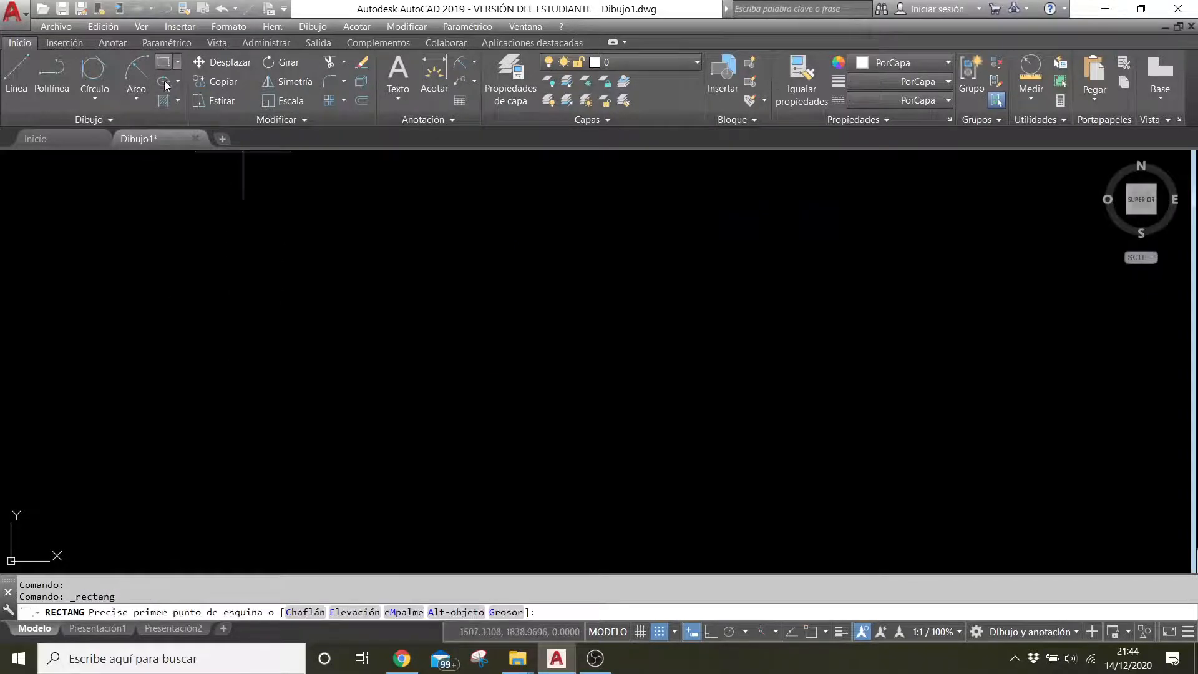
click(329, 391)
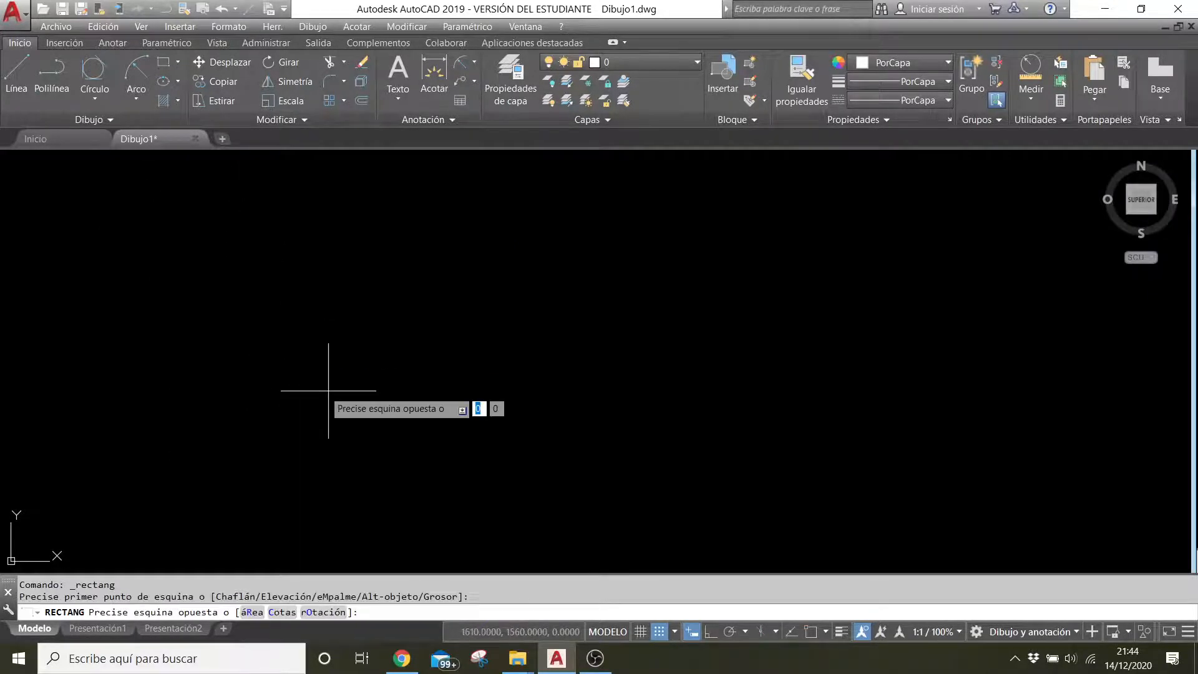
click(533, 280)
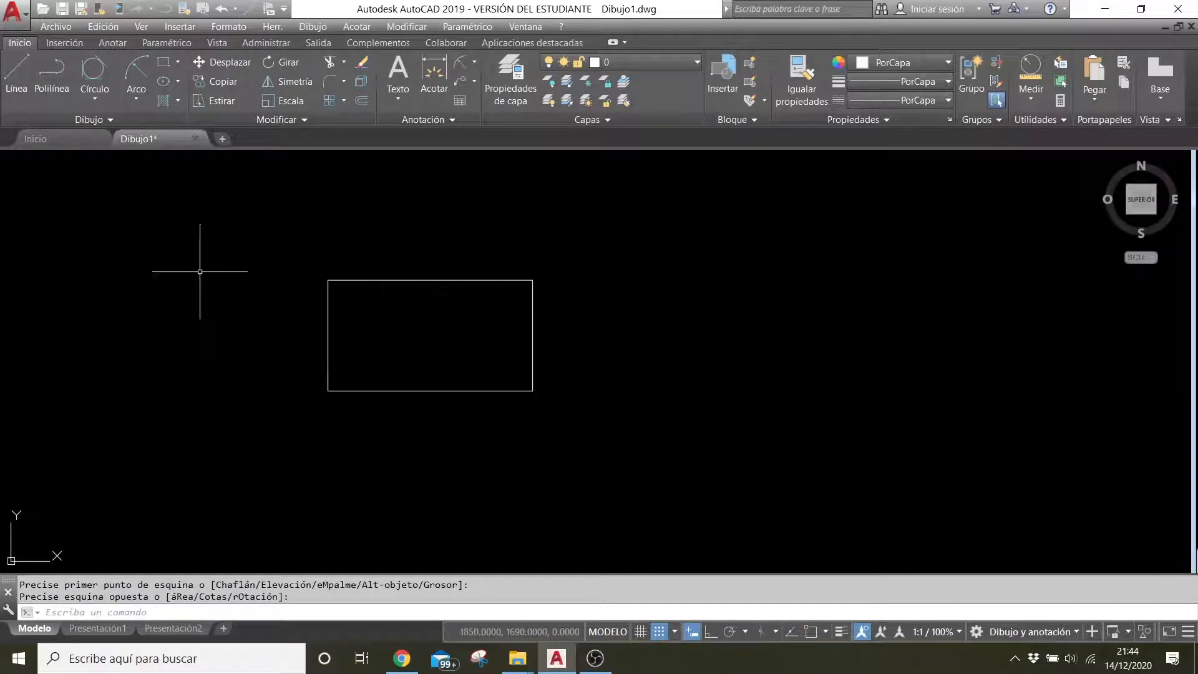
- Draw an 8-sided polygon inscribed in a circle of radius about 108, to the right of the rectangle
click(179, 61)
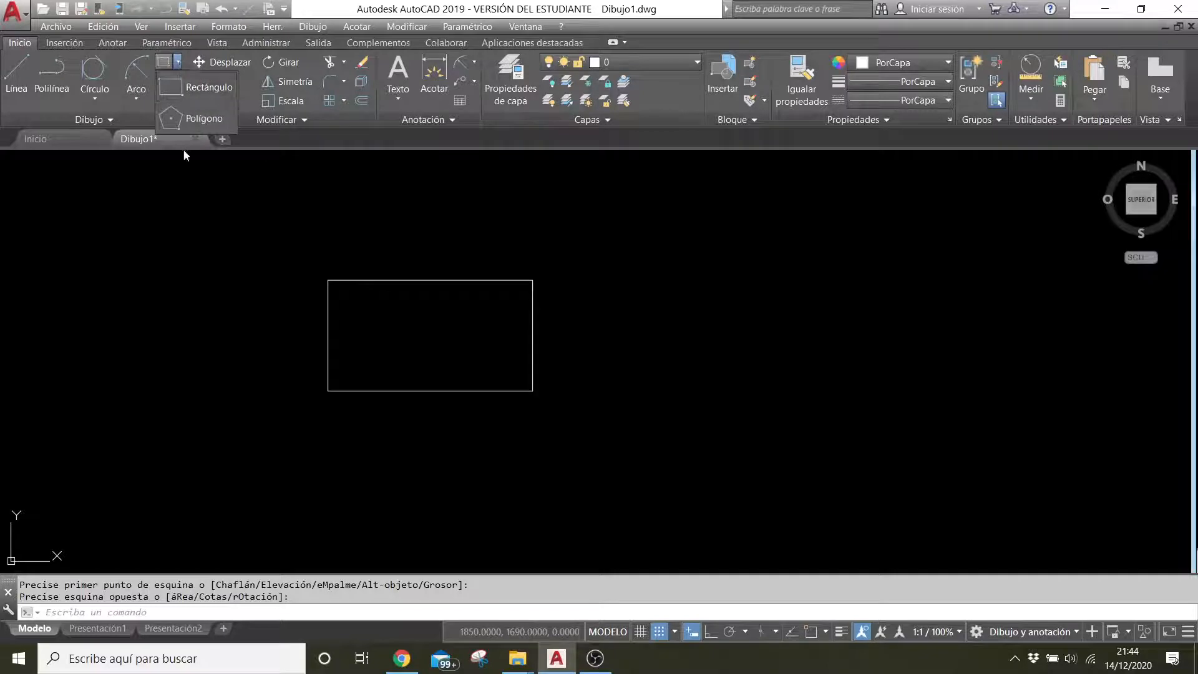
click(193, 121)
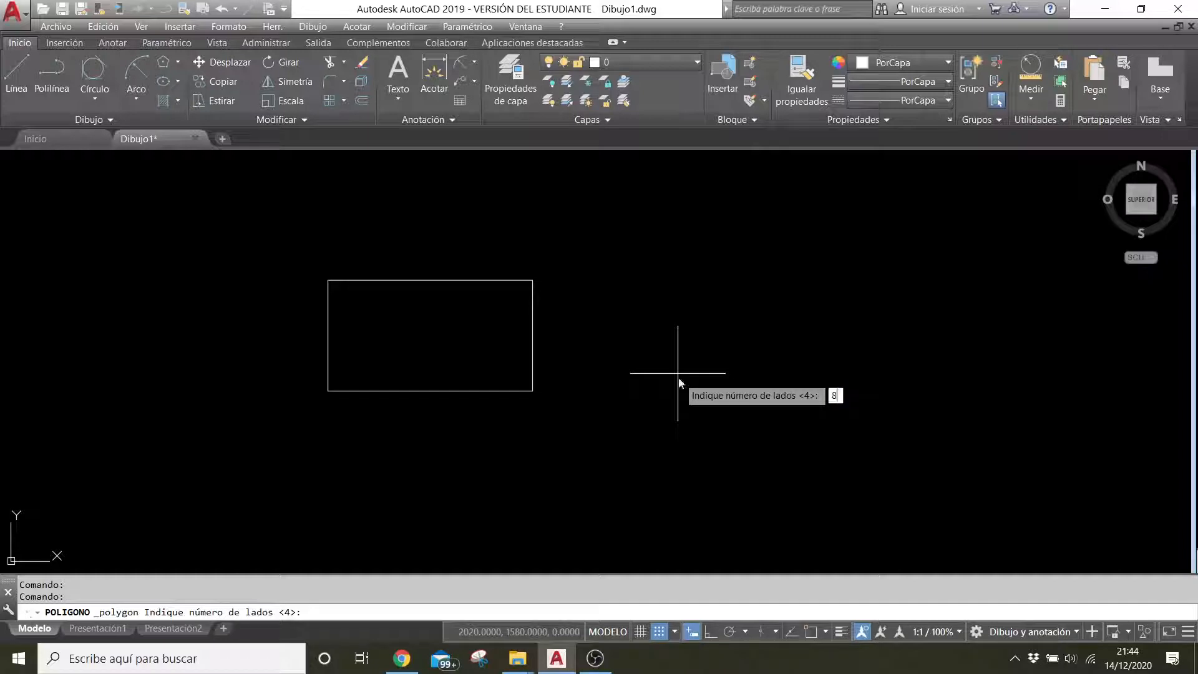
text(8)
key(Return)
click(678, 373)
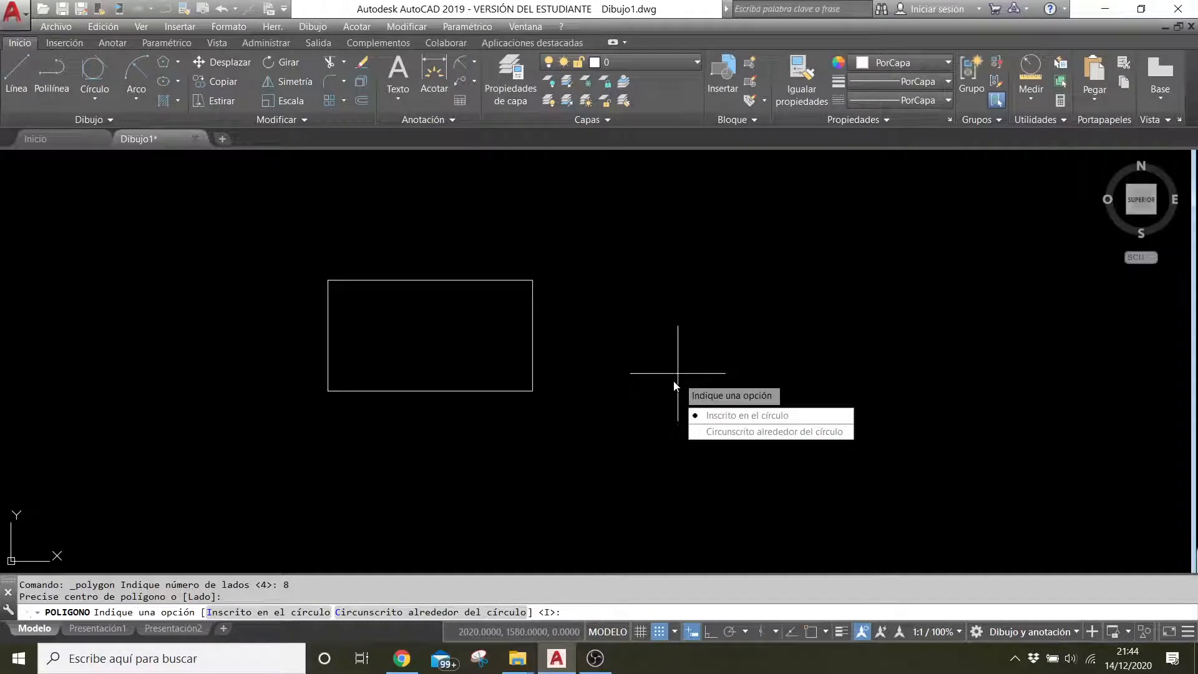
click(729, 417)
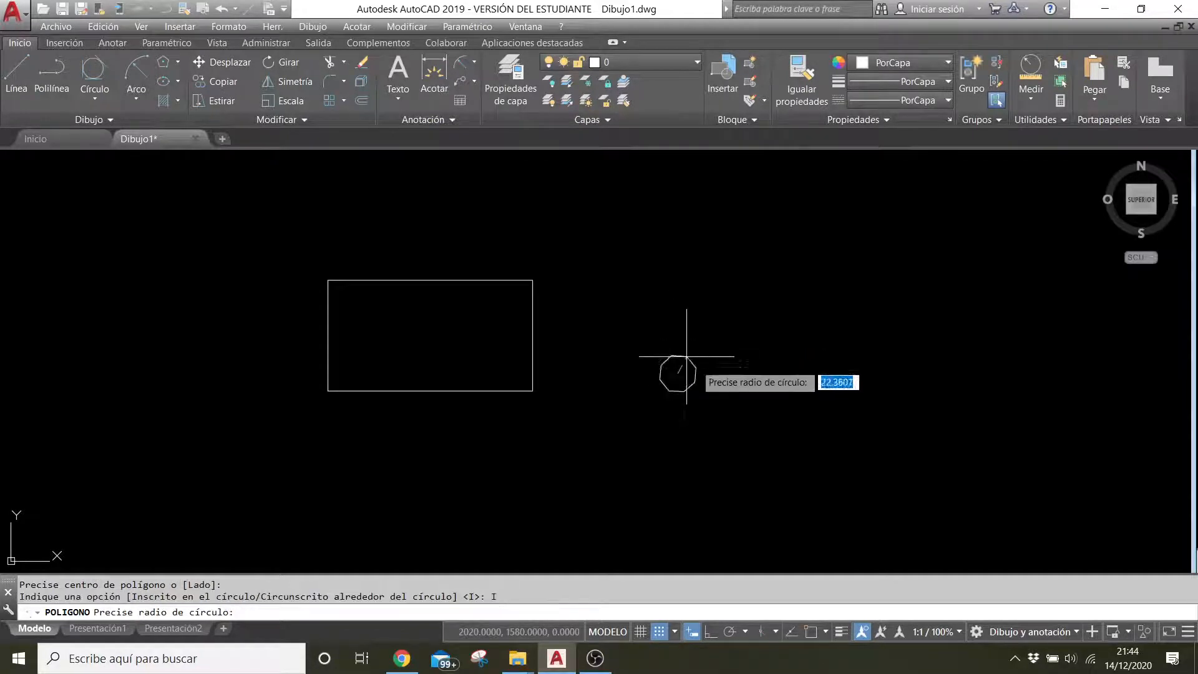
click(762, 342)
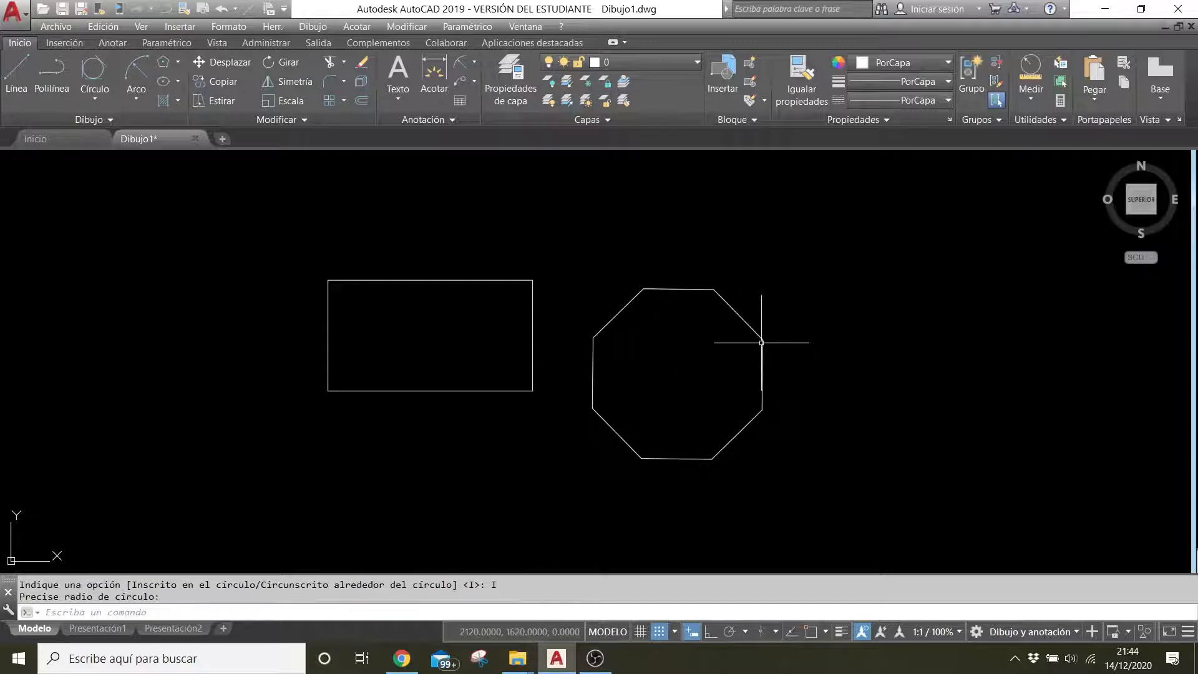
- Draw a second 8-sided polygon, circumscribed about a circle of radius 120, to the right of the inscribed octagon
click(178, 62)
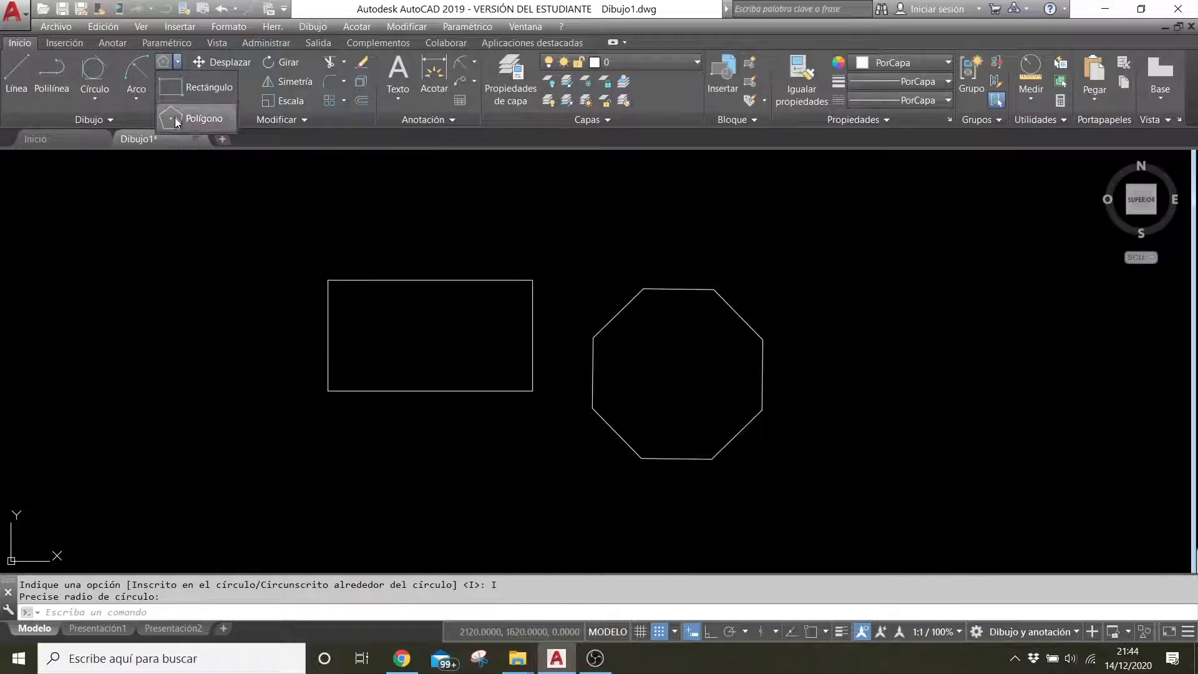
click(175, 117)
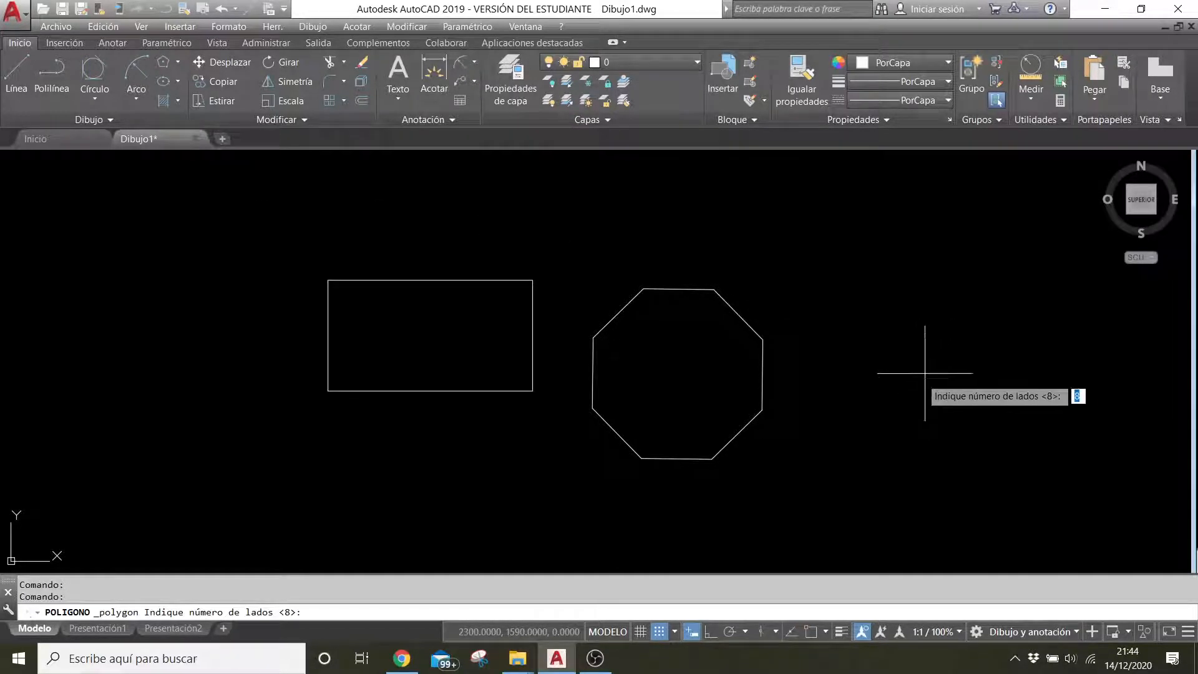
key(Return)
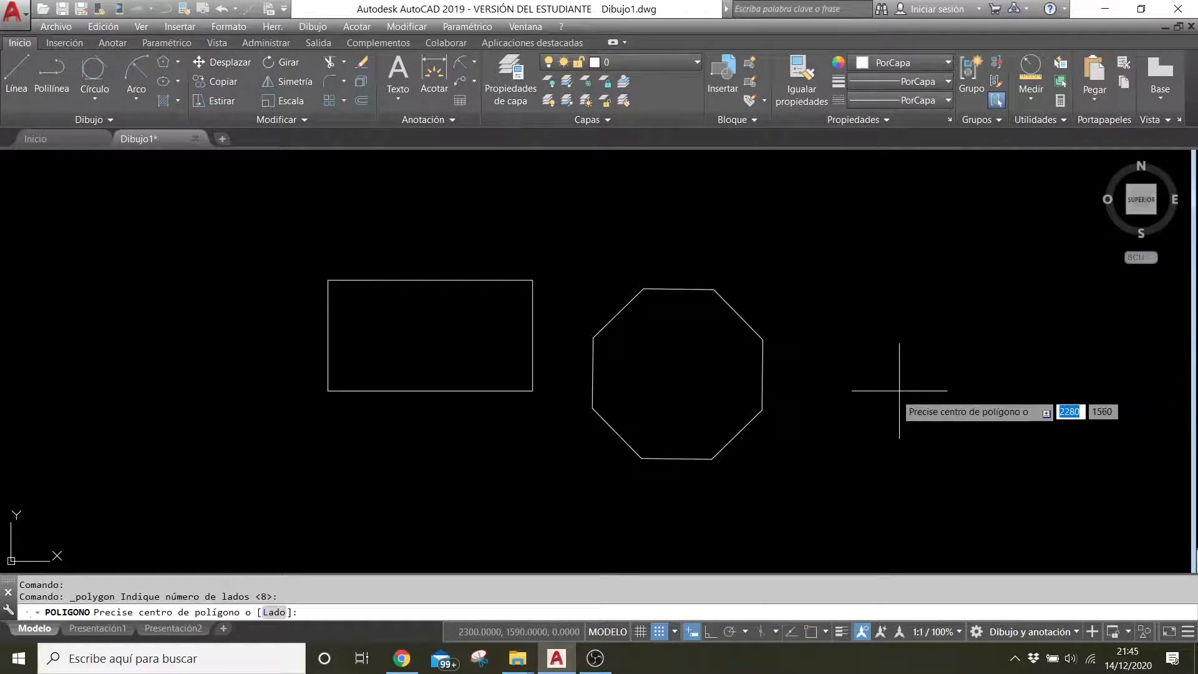
click(900, 391)
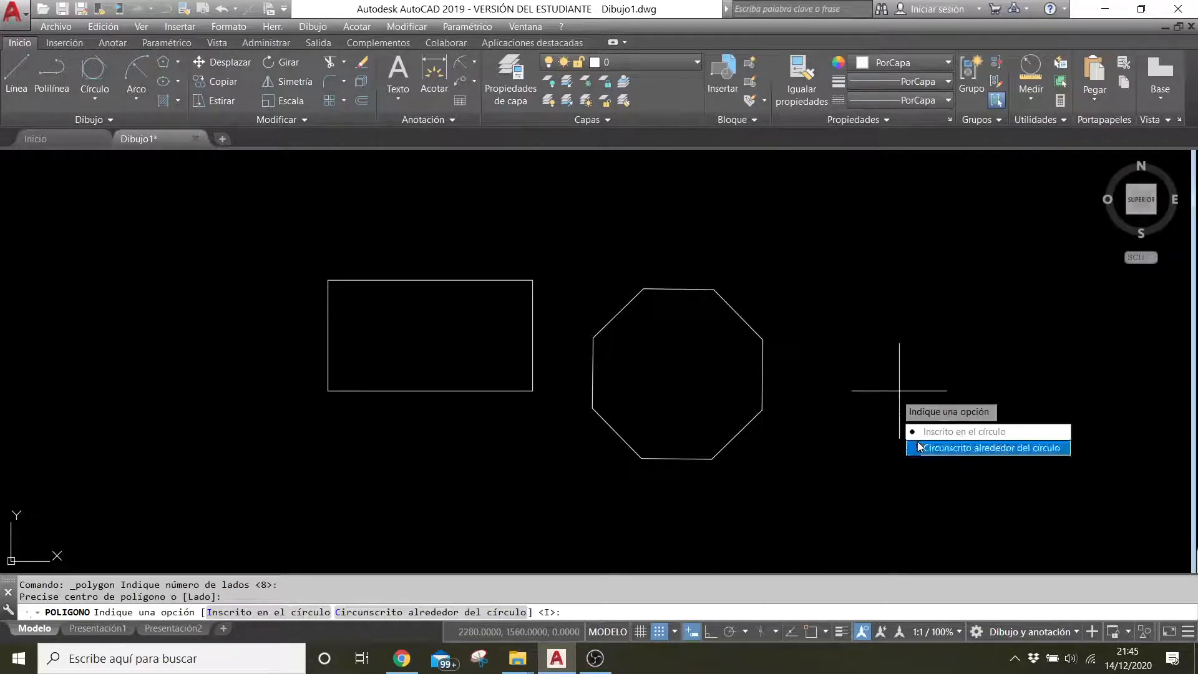
key(Return)
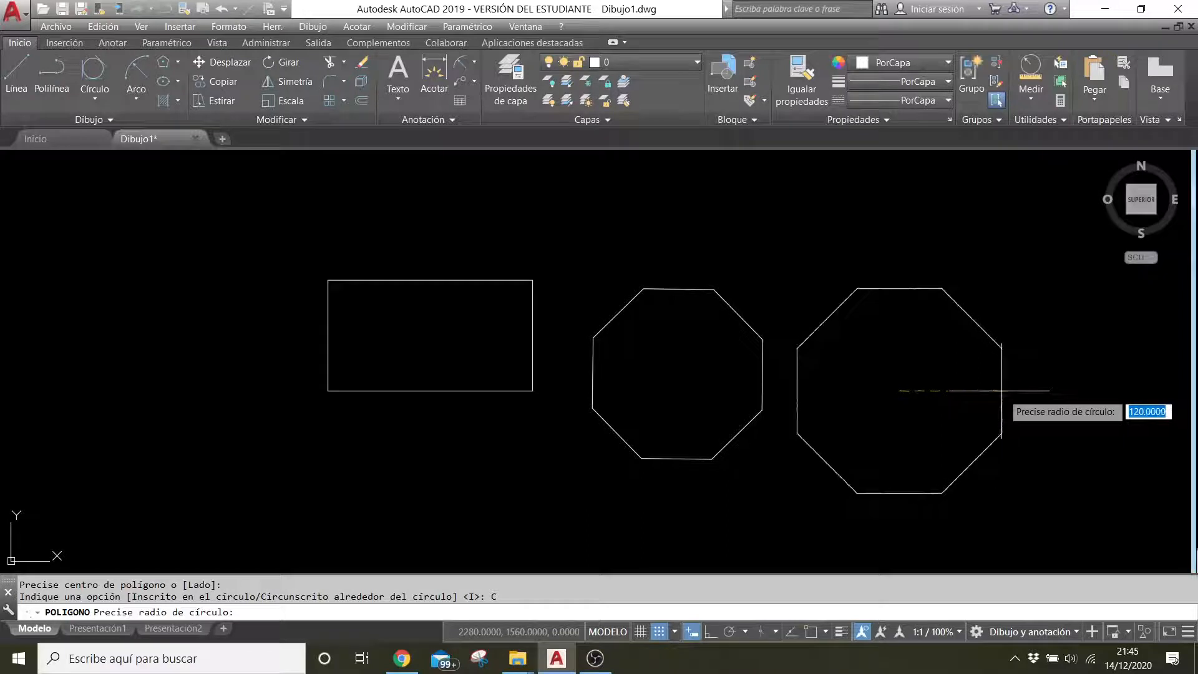
click(1000, 390)
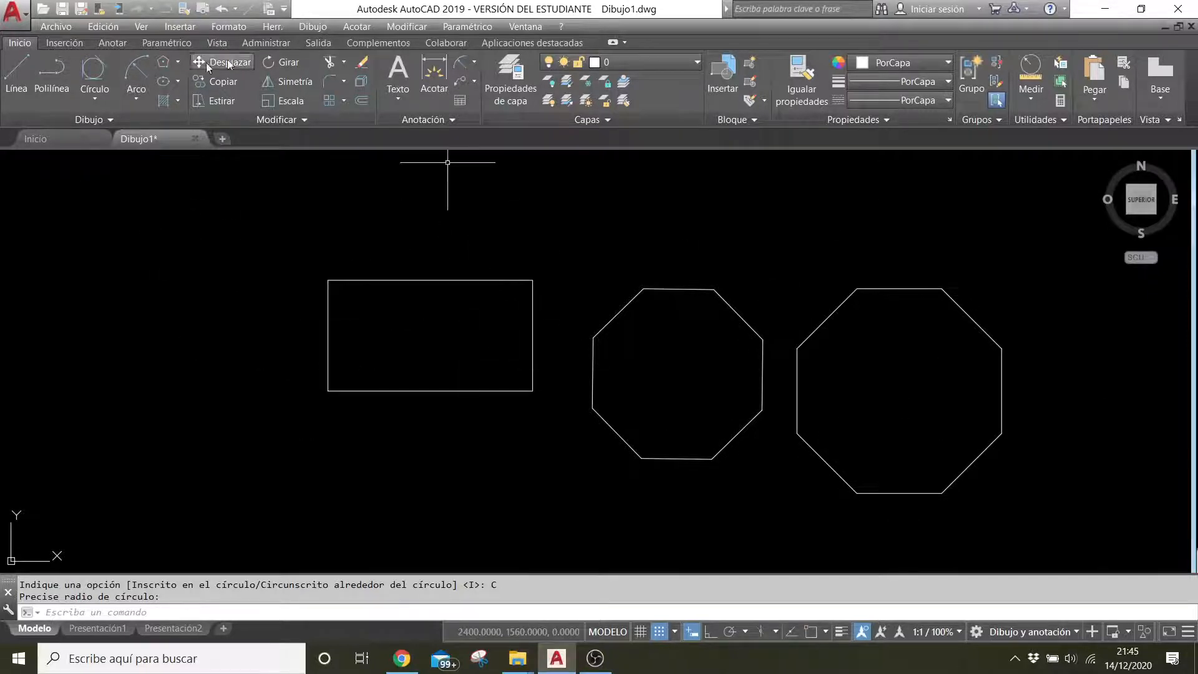
- Draw another rectangle above the existing shapes, placing its opposite corner up and to the right at a distance of 200
click(180, 63)
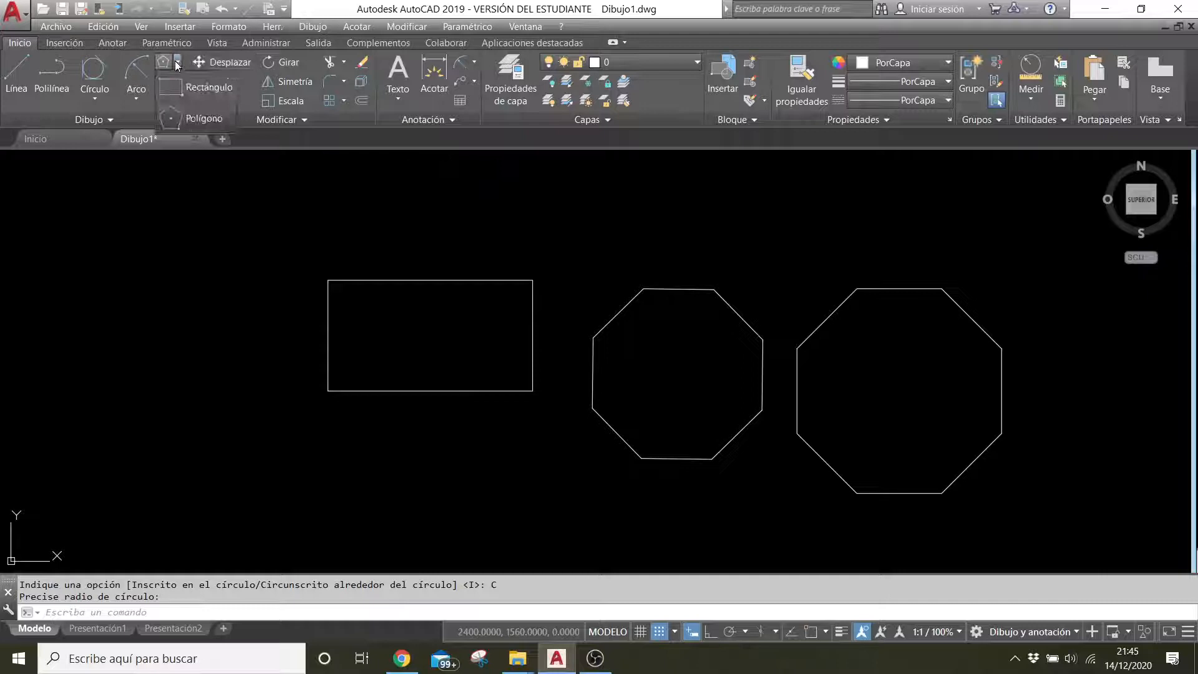
click(189, 95)
scroll(121, 327, down, 4)
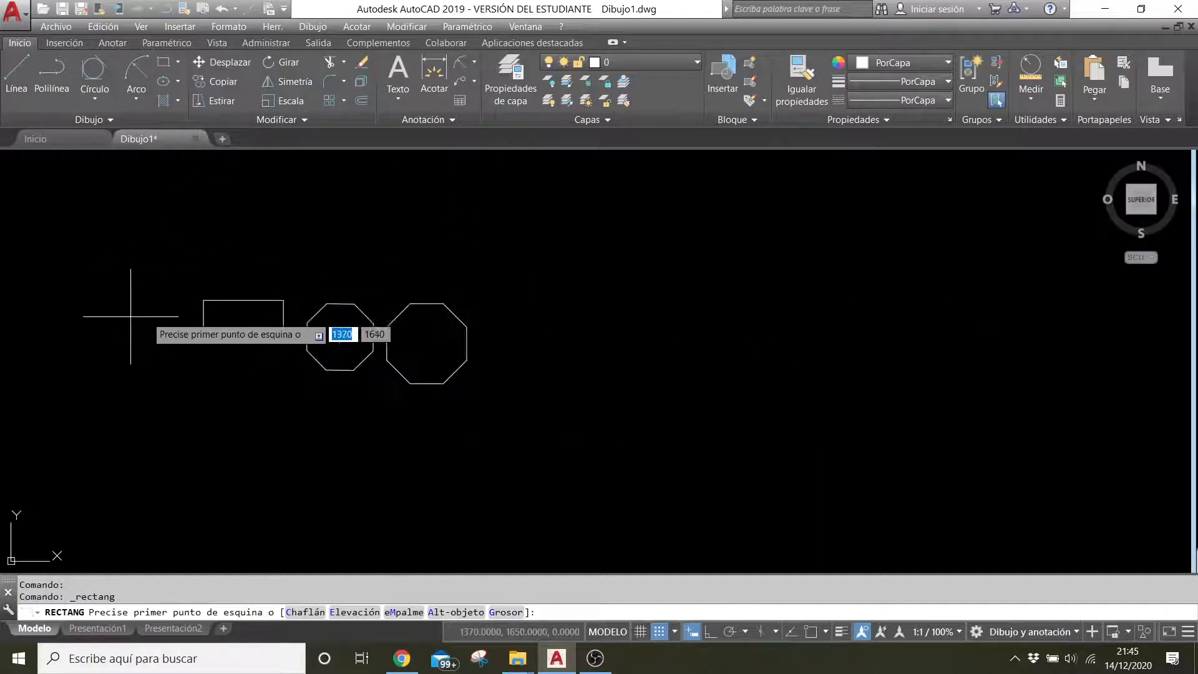
scroll(307, 210, up, 2)
mouse_move(187, 259)
middle_down()
mouse_move(235, 462)
mouse_move(255, 422)
middle_up()
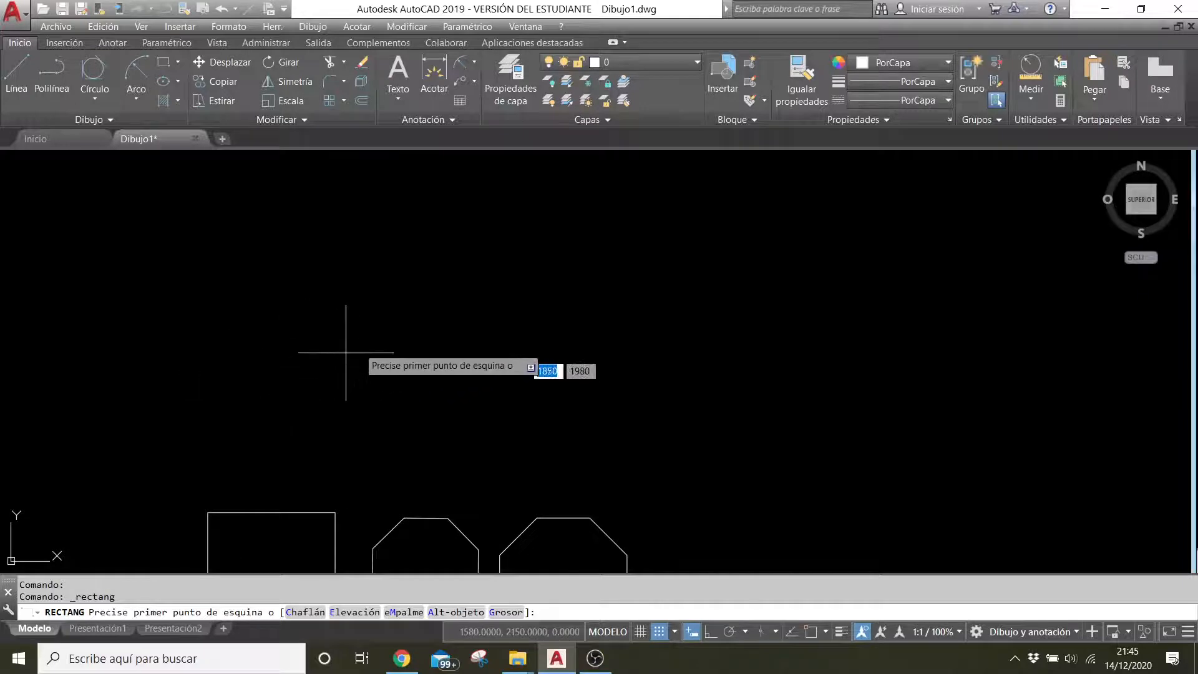
click(309, 369)
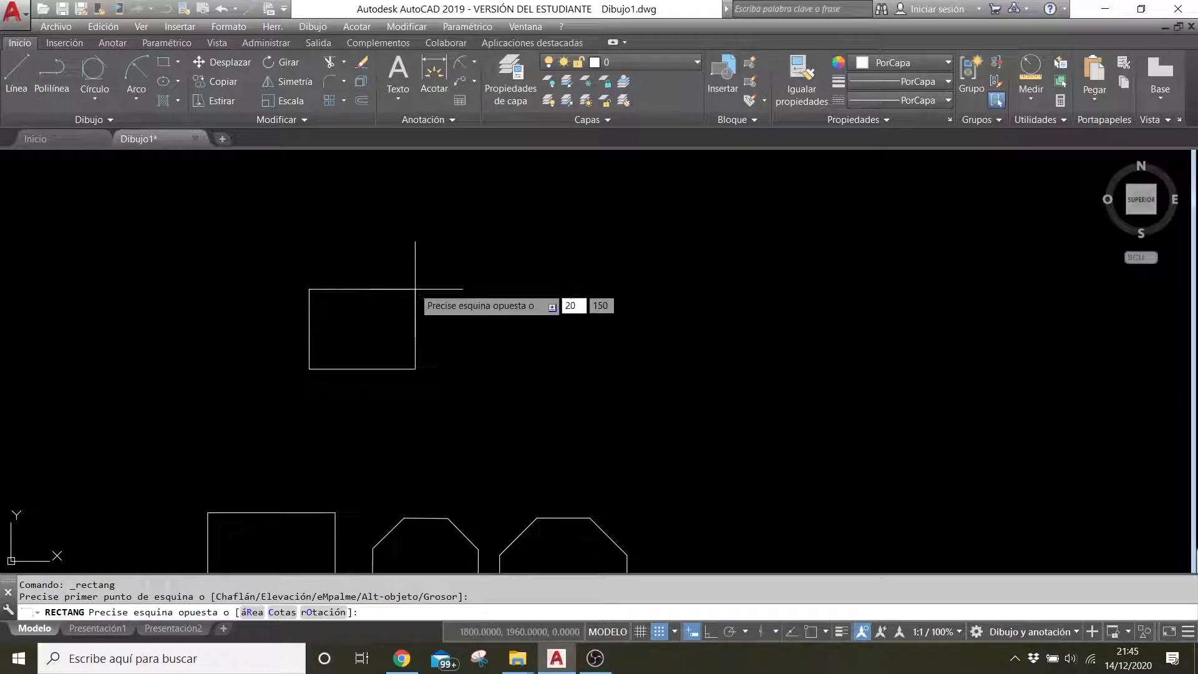
key(Return)
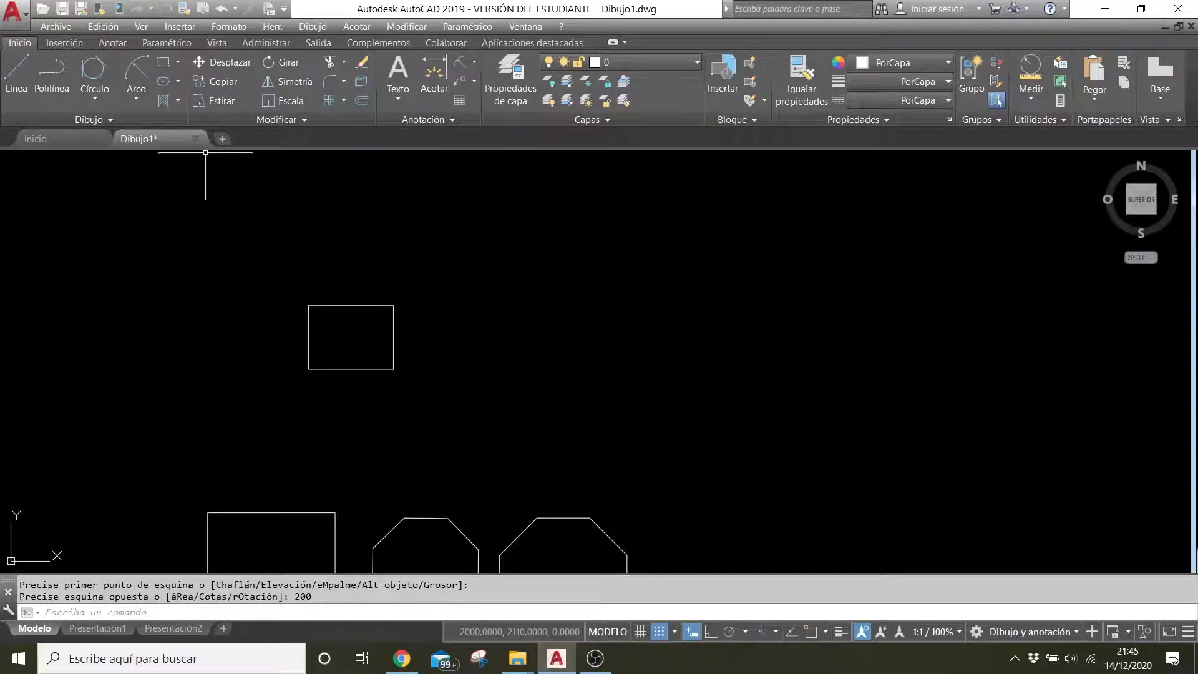
click(172, 62)
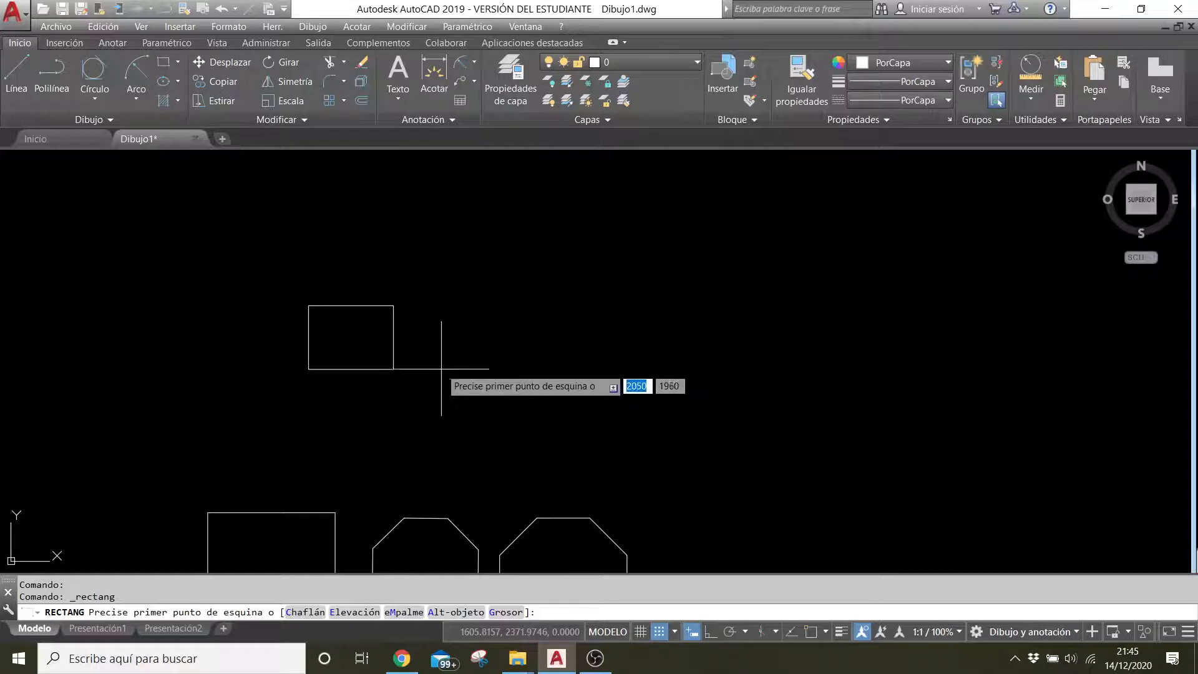
click(441, 369)
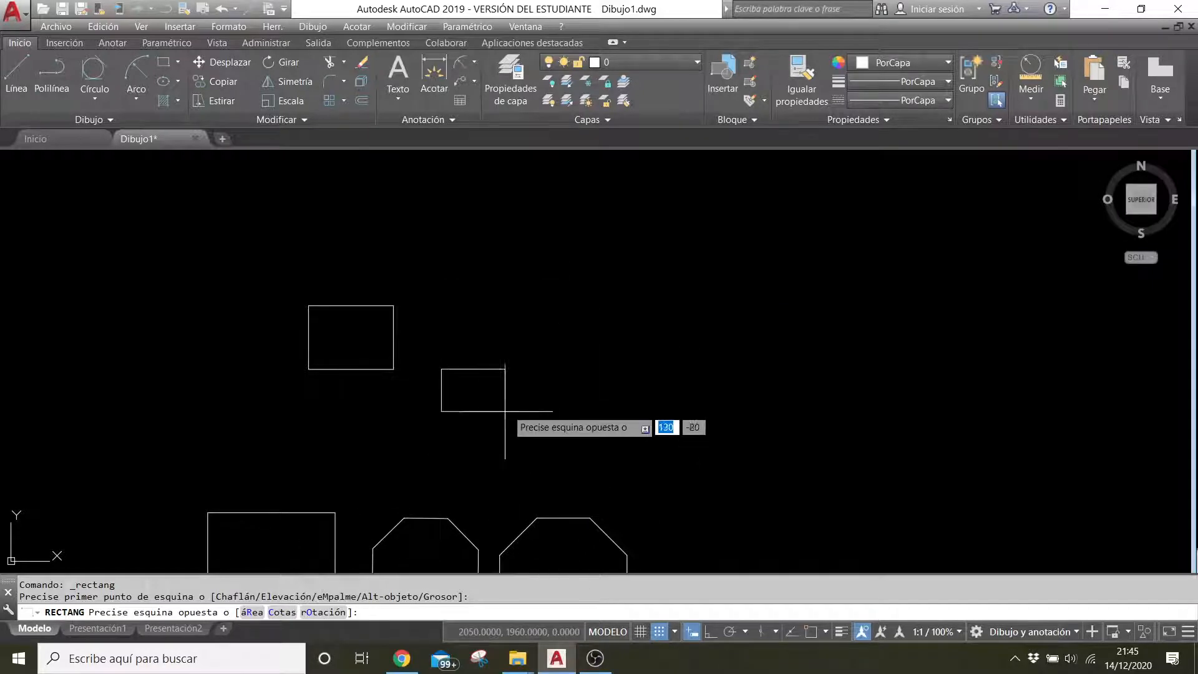
key(Escape)
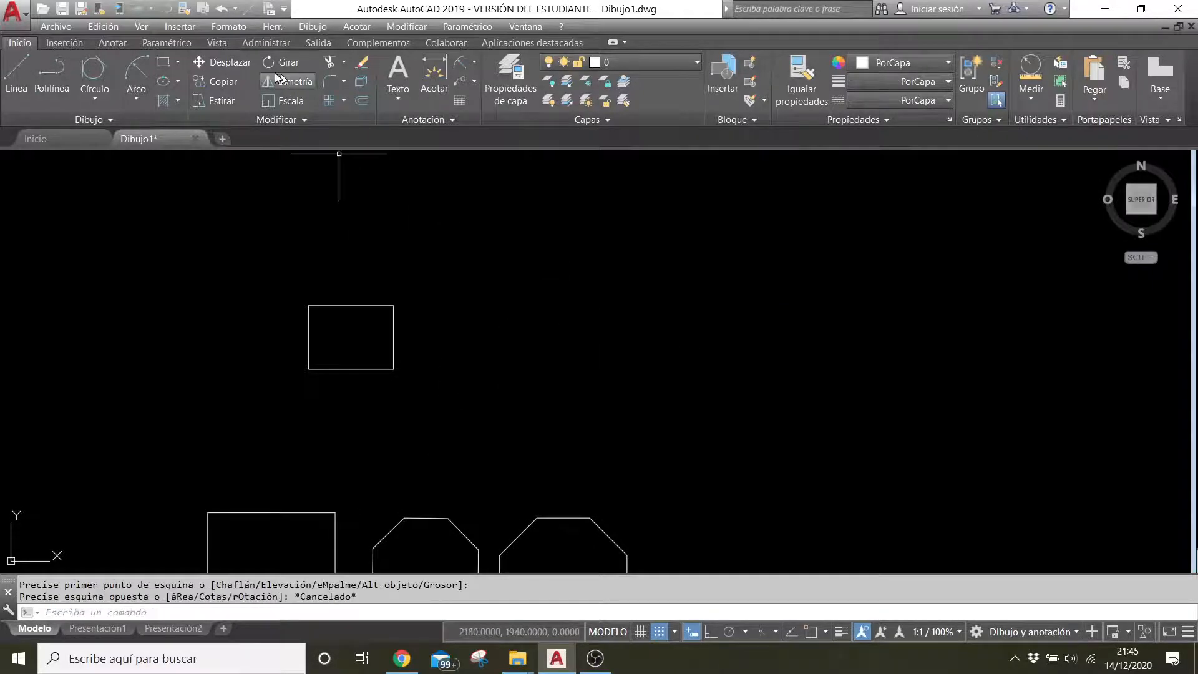
- Draw a rectangle with 10 x 10 chamfered corners right of the upper rectangle, placing its opposite corner up and to the right at distance 200
click(165, 63)
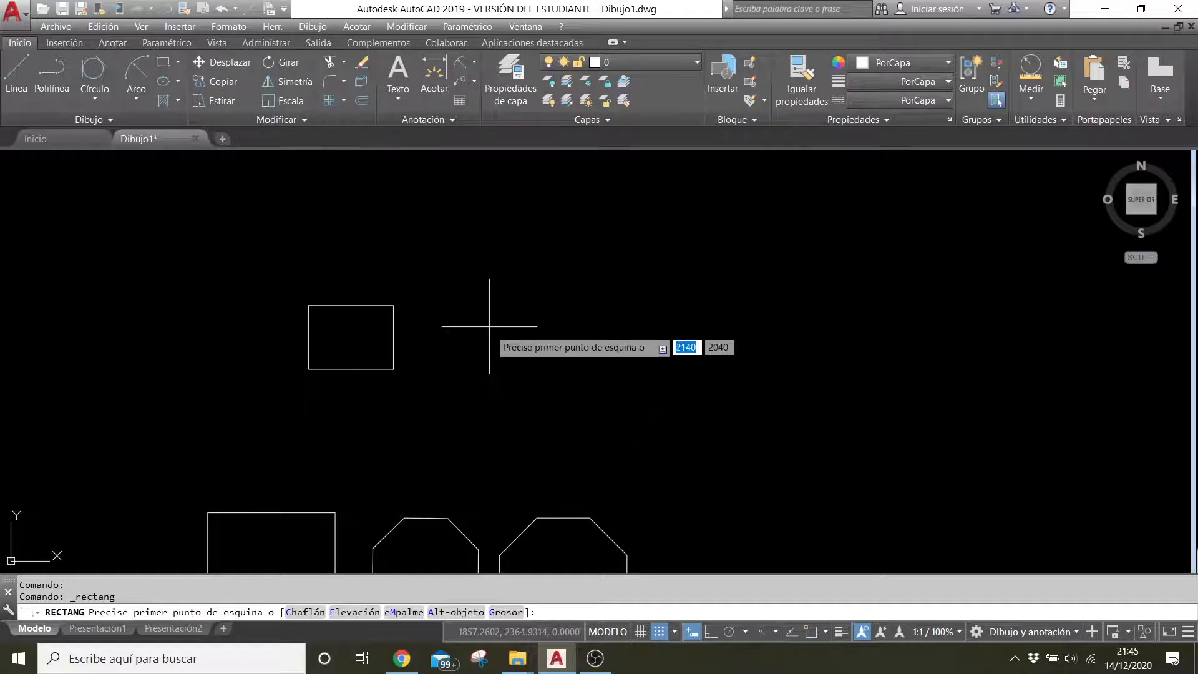
click(308, 613)
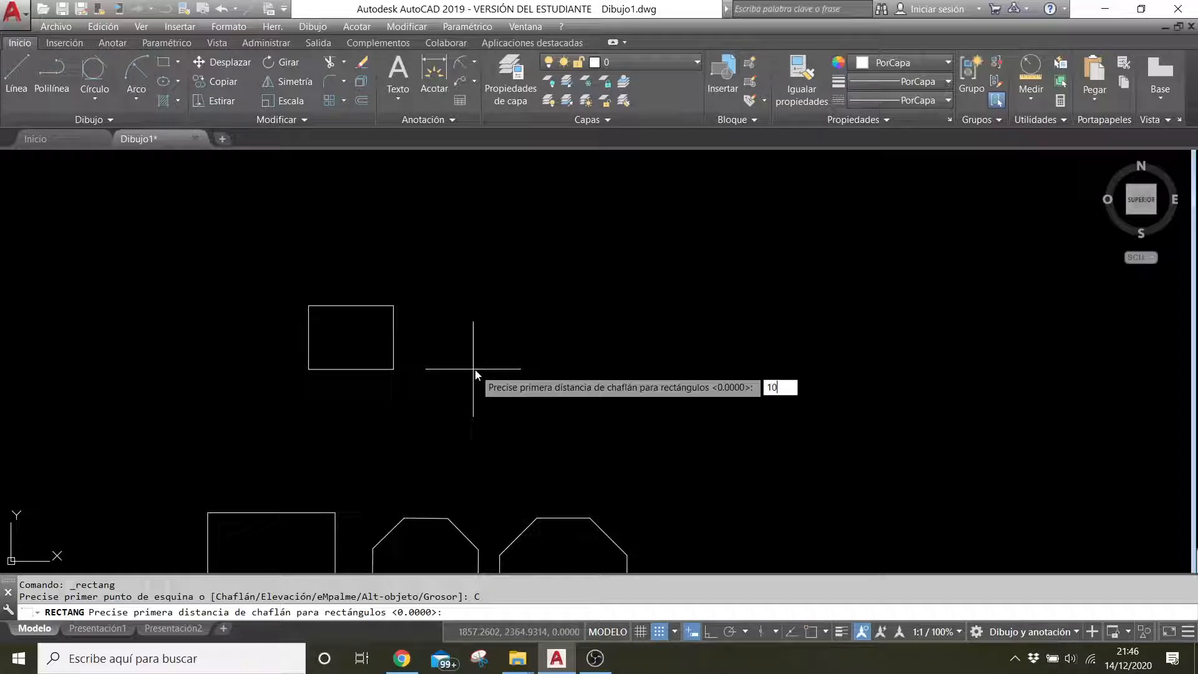
key(Return)
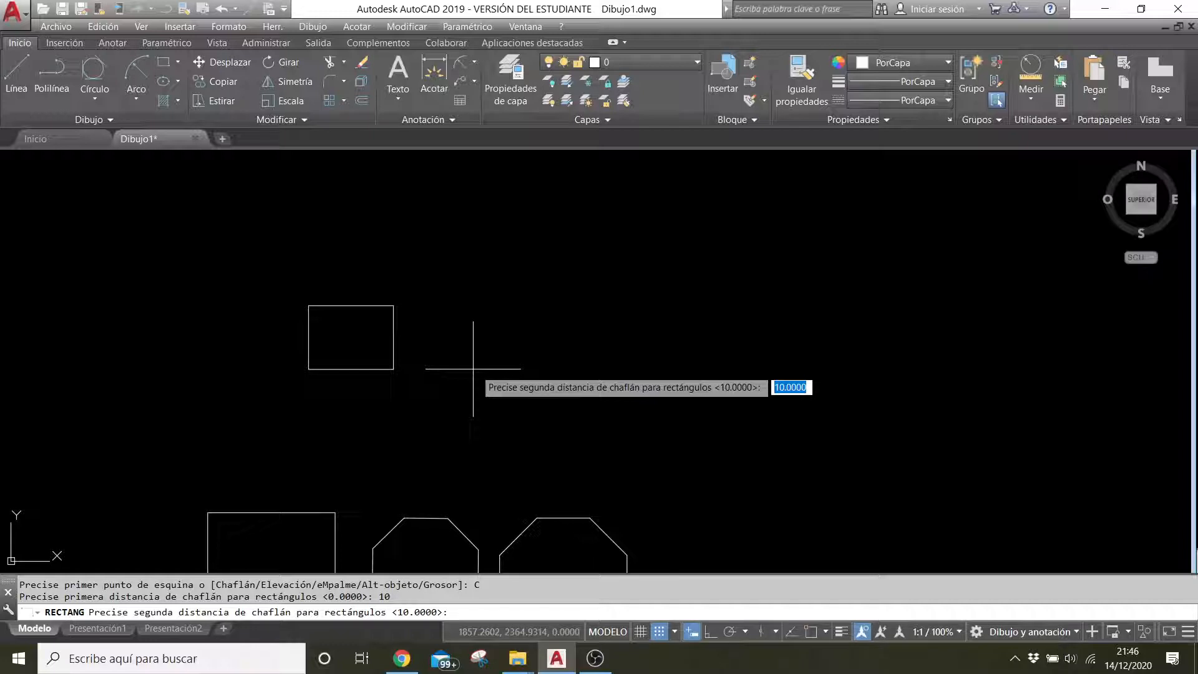
key(Return)
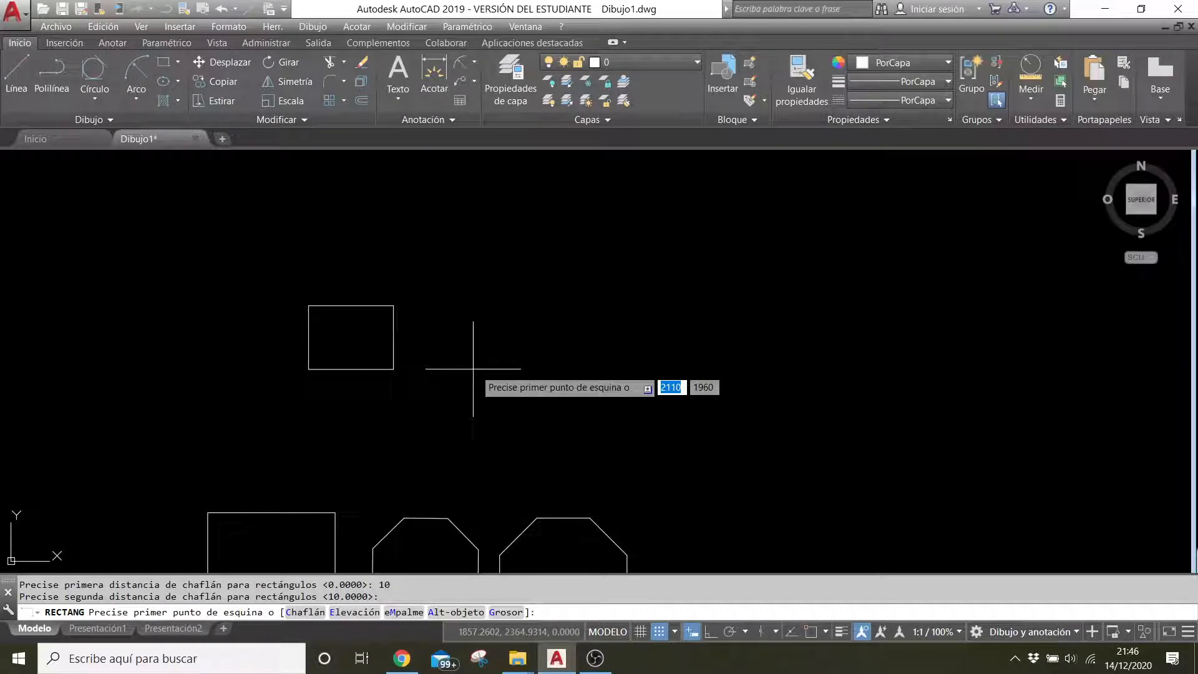
click(462, 379)
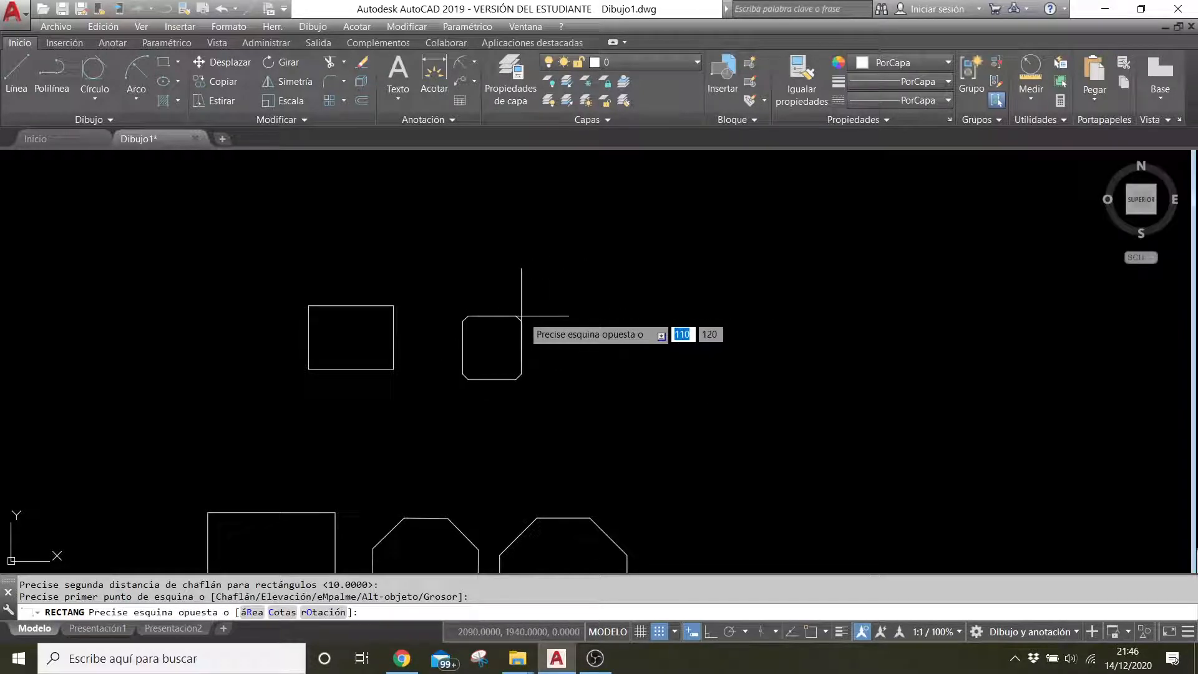
key(Return)
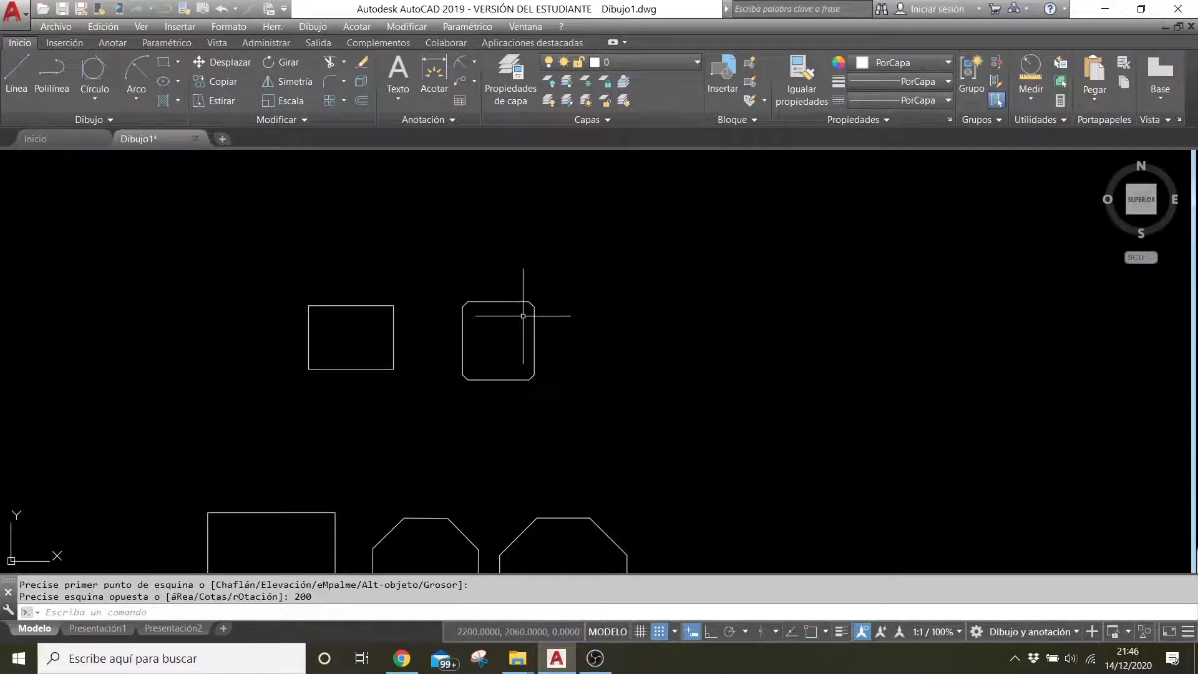
- Measure the vertical chamfer distance at the chamfered rectangle's lower-left corner, down to the level of its bottom edge
scroll(487, 374, up, 6)
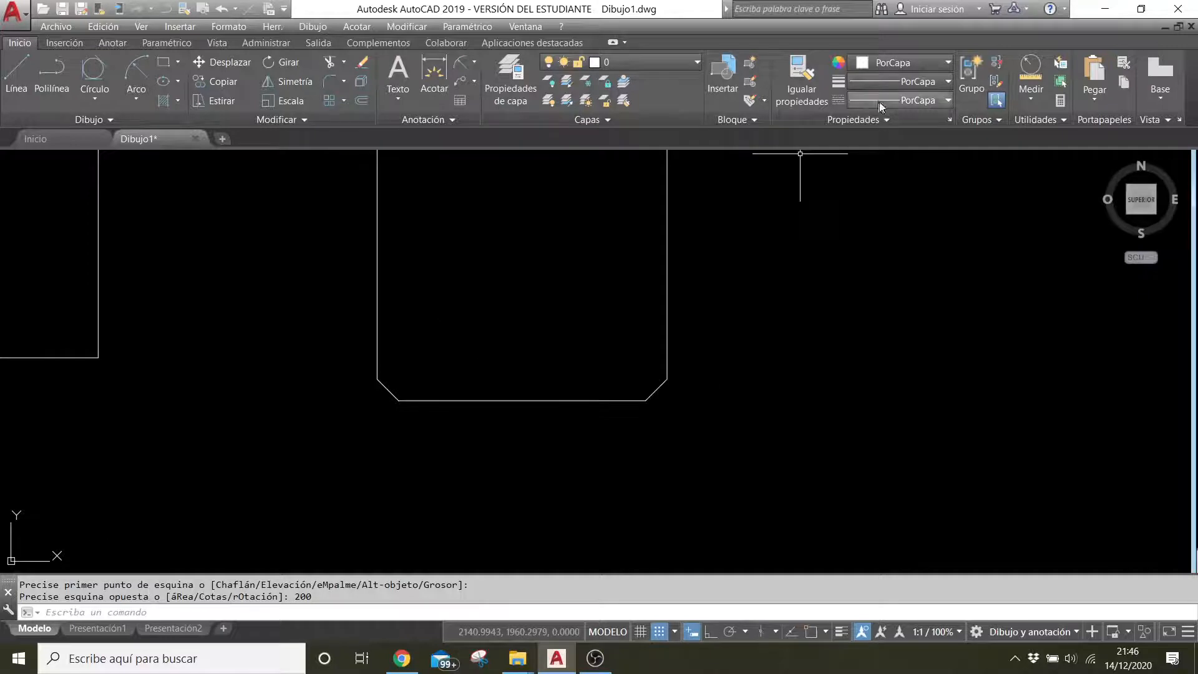
click(1032, 100)
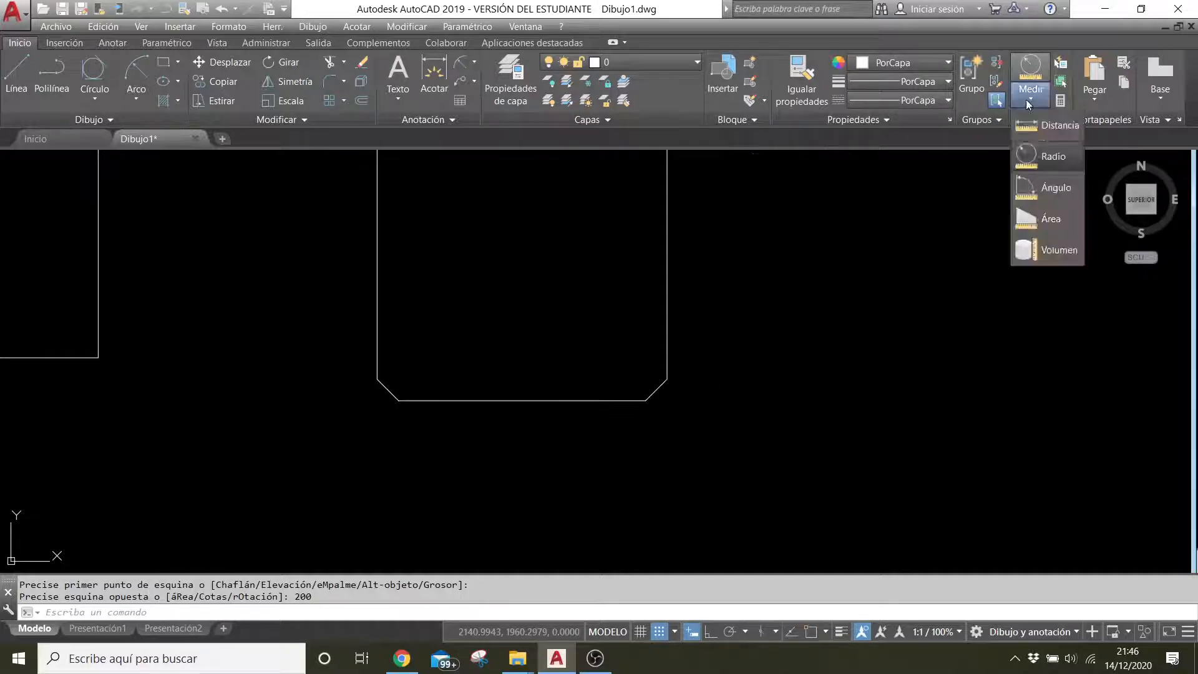
click(1048, 163)
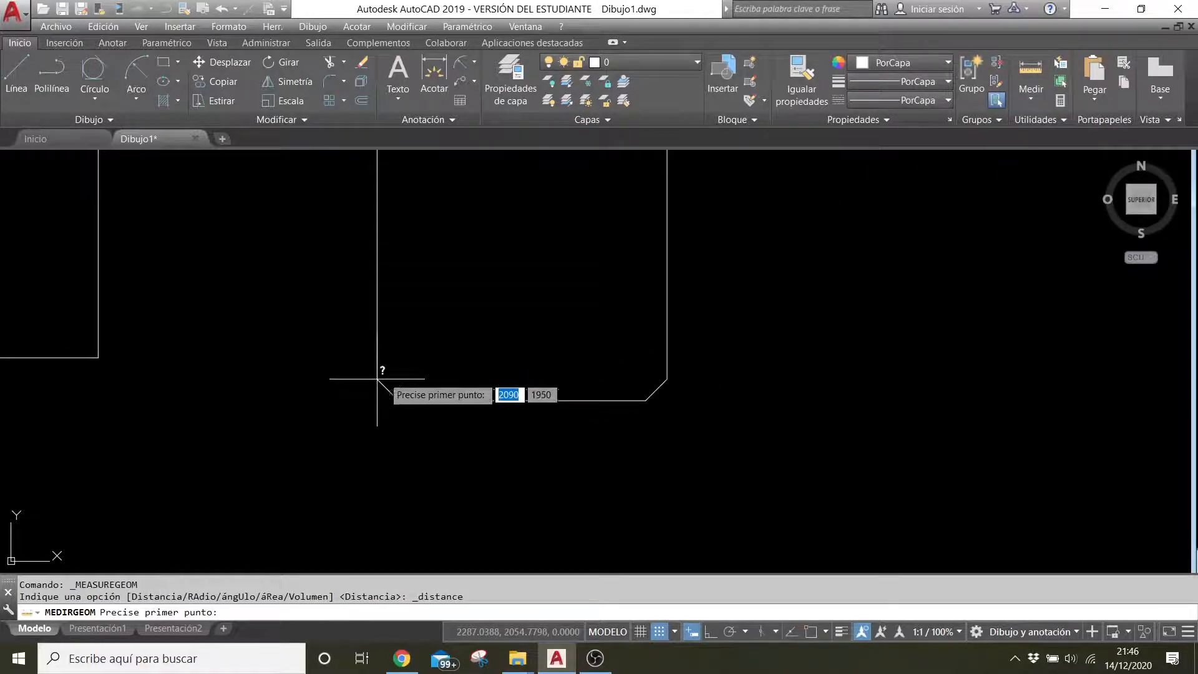
scroll(374, 380, up, 3)
click(354, 391)
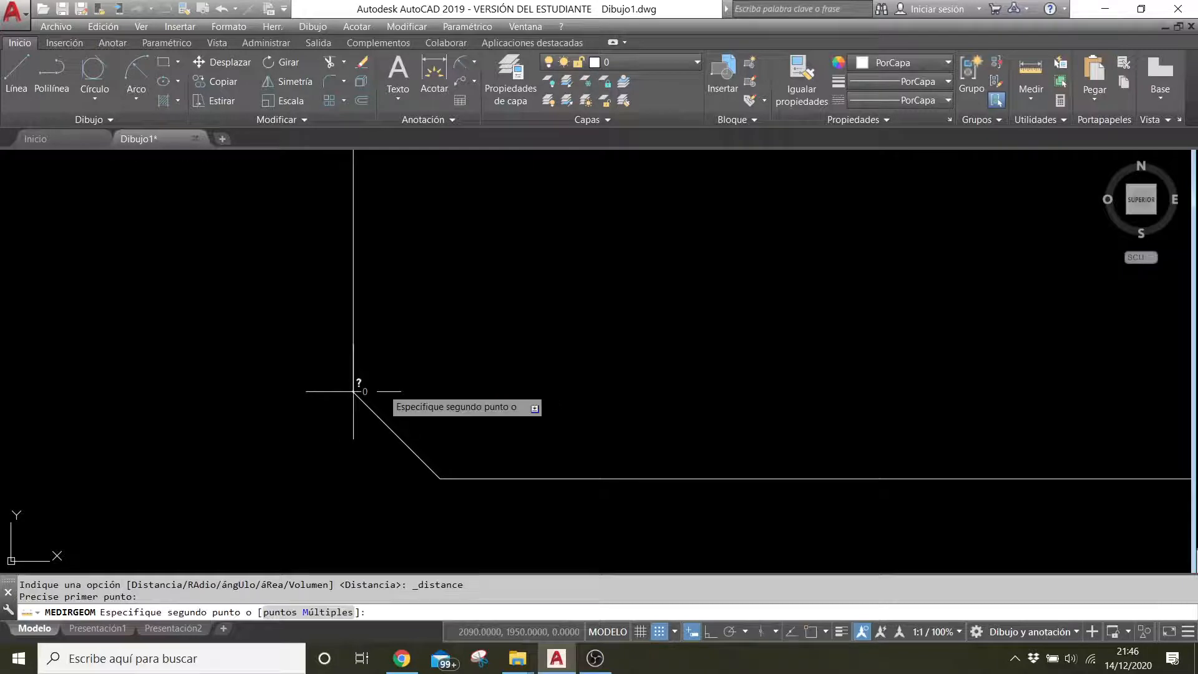
click(353, 478)
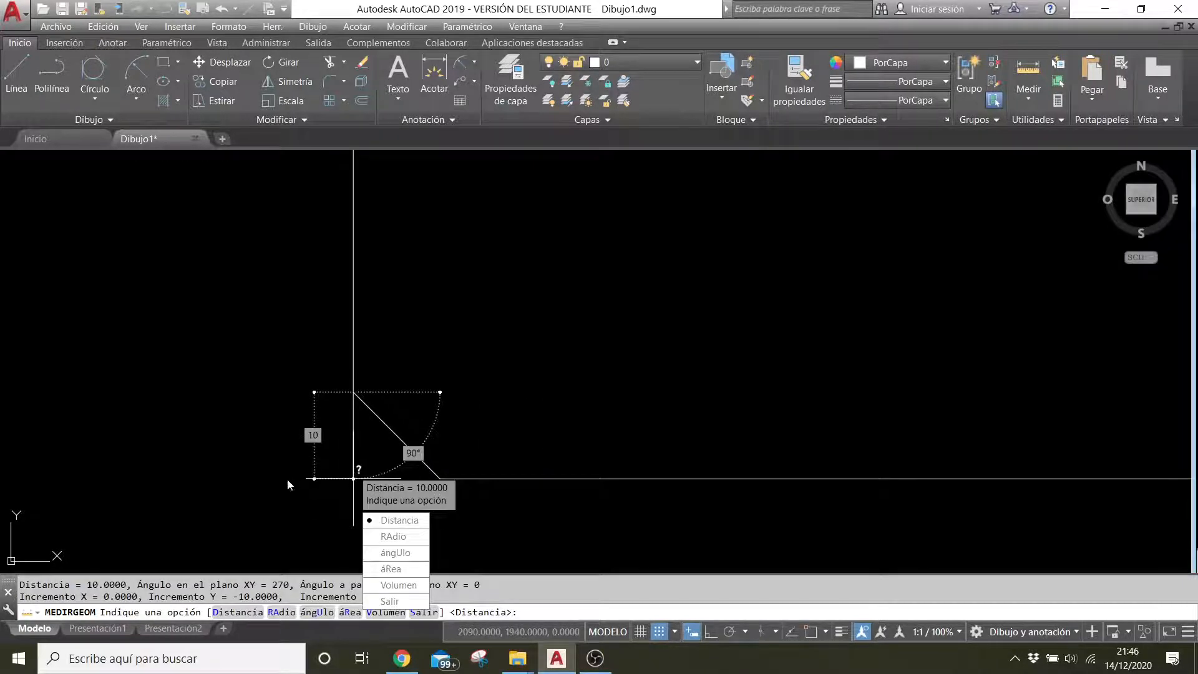
key(Escape)
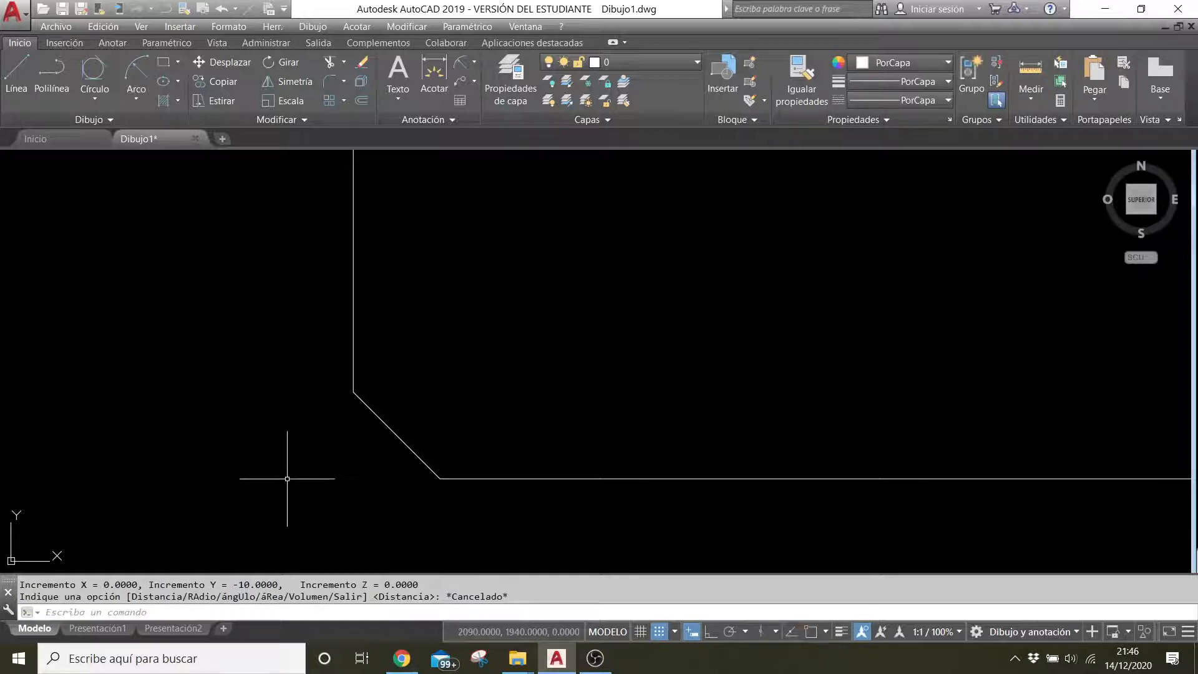
- Try to measure the horizontal chamfer distance at the same lower-left corner, and turn off grid snap
click(1031, 74)
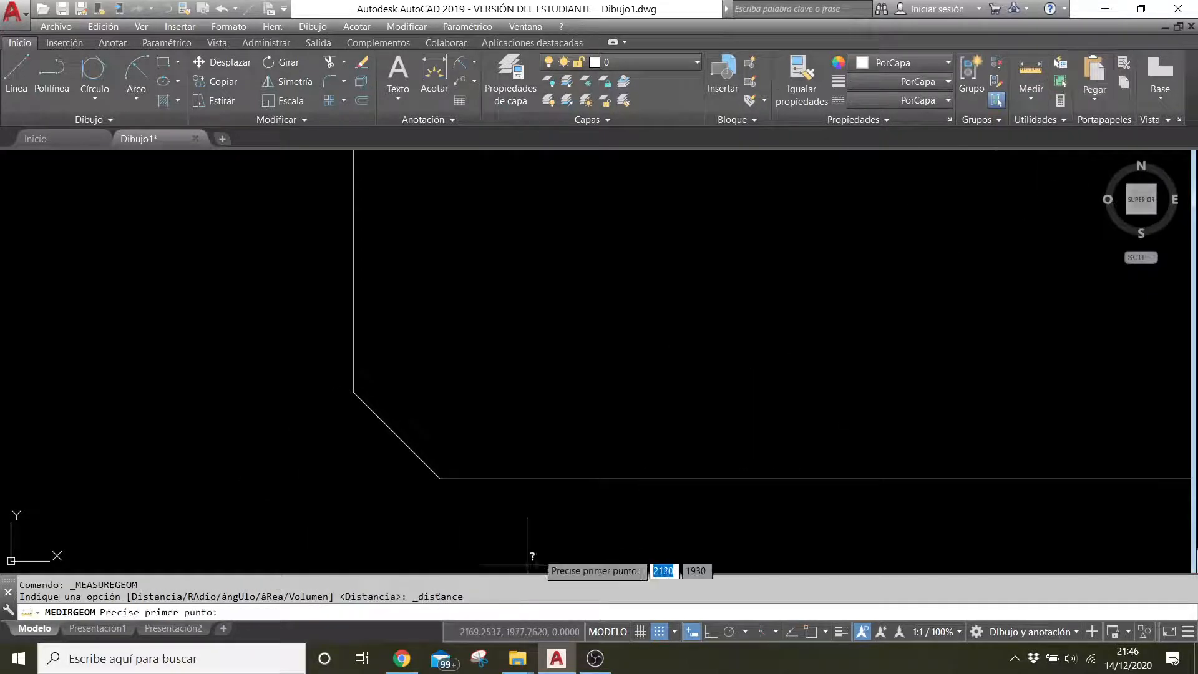
click(440, 479)
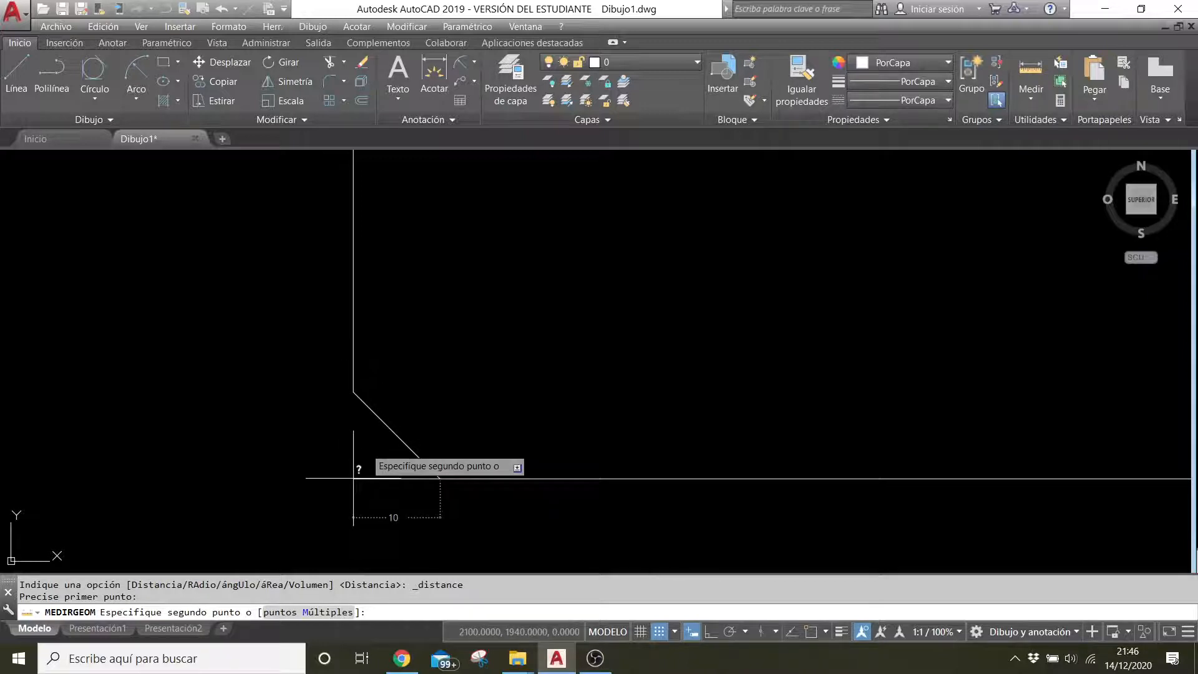
click(665, 632)
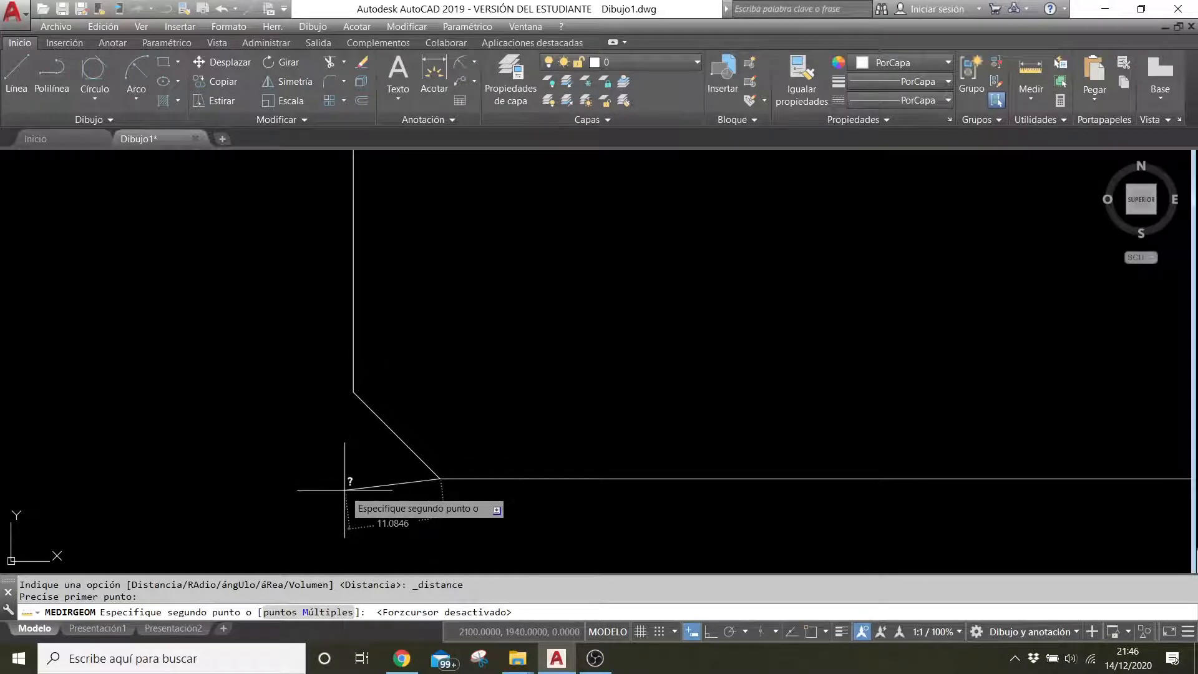
scroll(347, 401, down, 8)
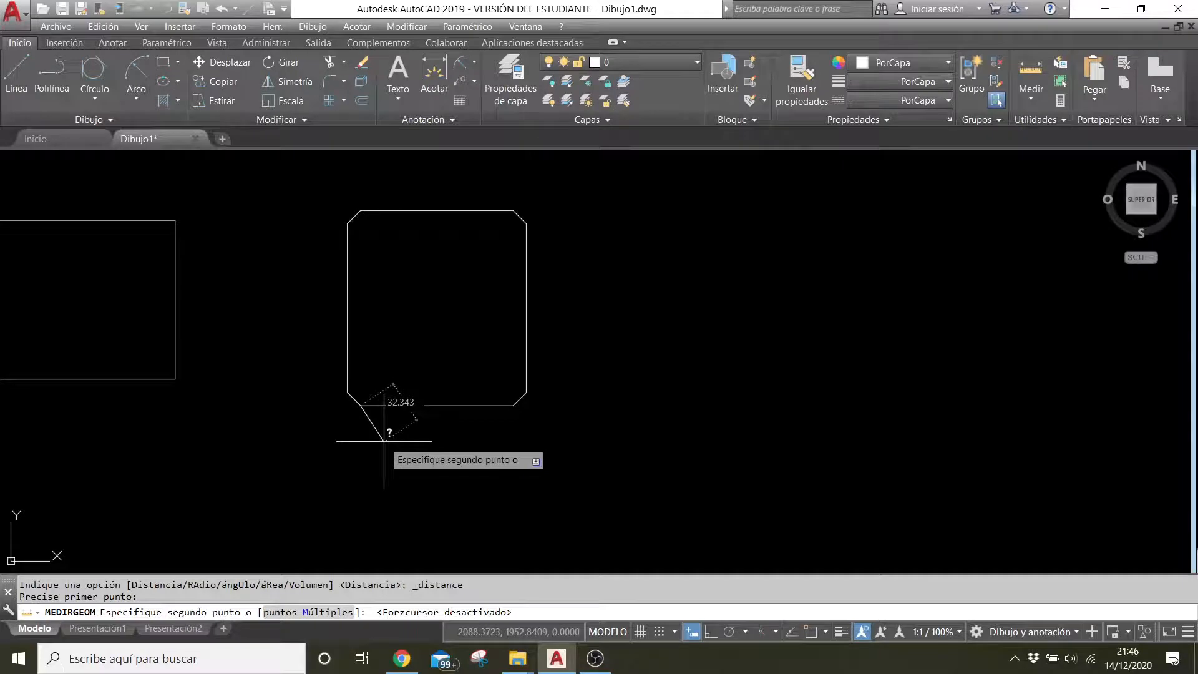
key(Escape)
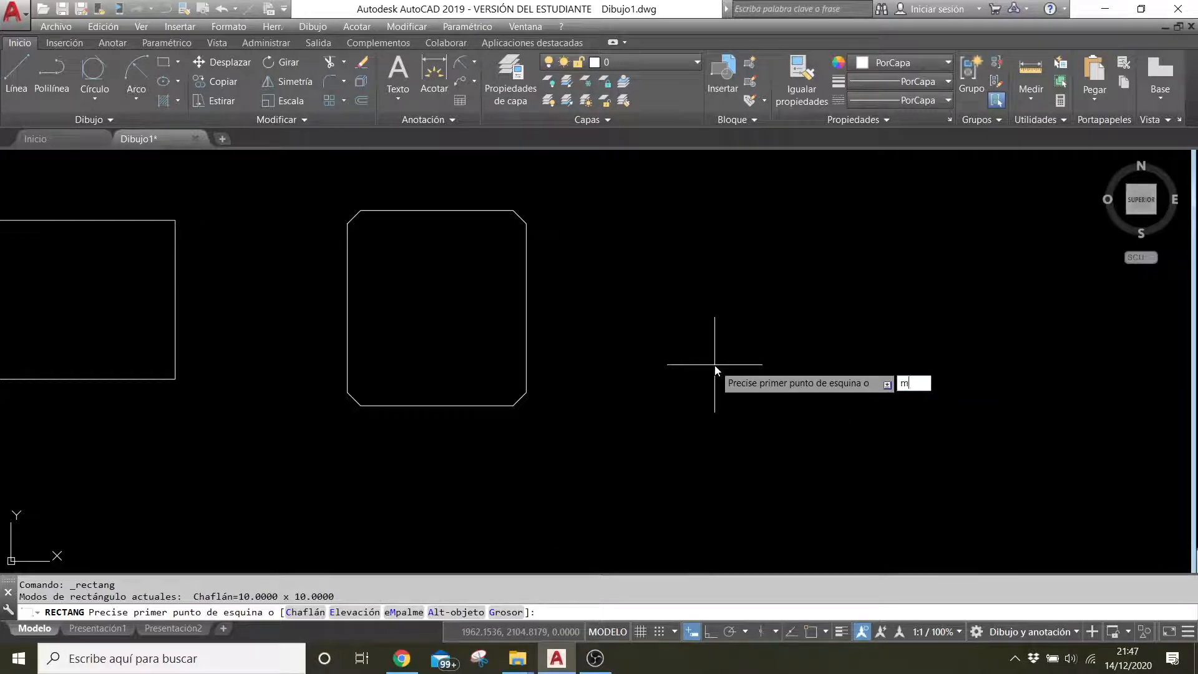
- Draw a rectangle with corners filleted at radius 10 right of the chamfered one, placing its opposite corner up and to the right at distance 200
key(Return)
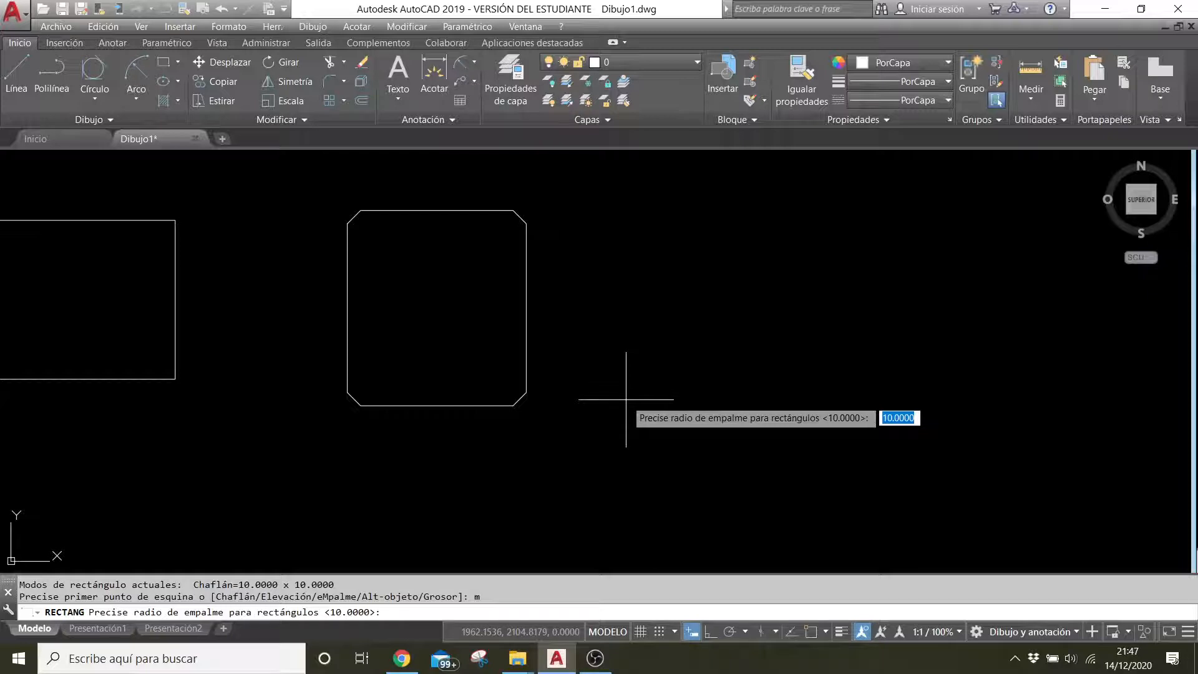
key(Return)
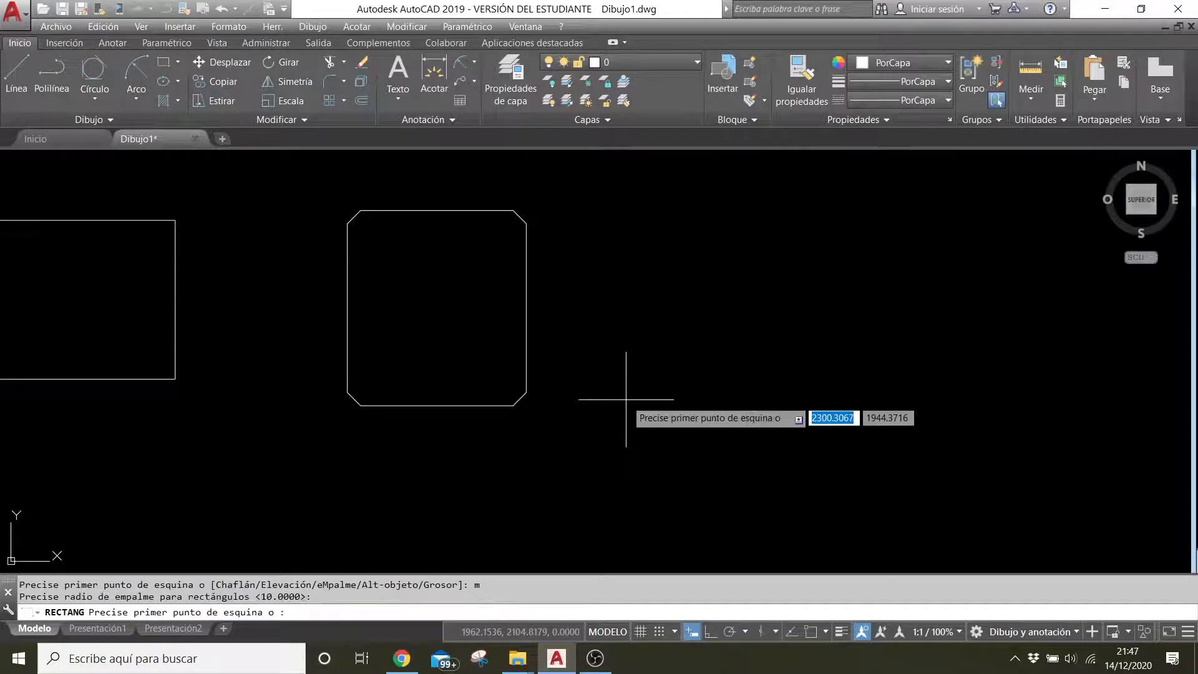
click(637, 397)
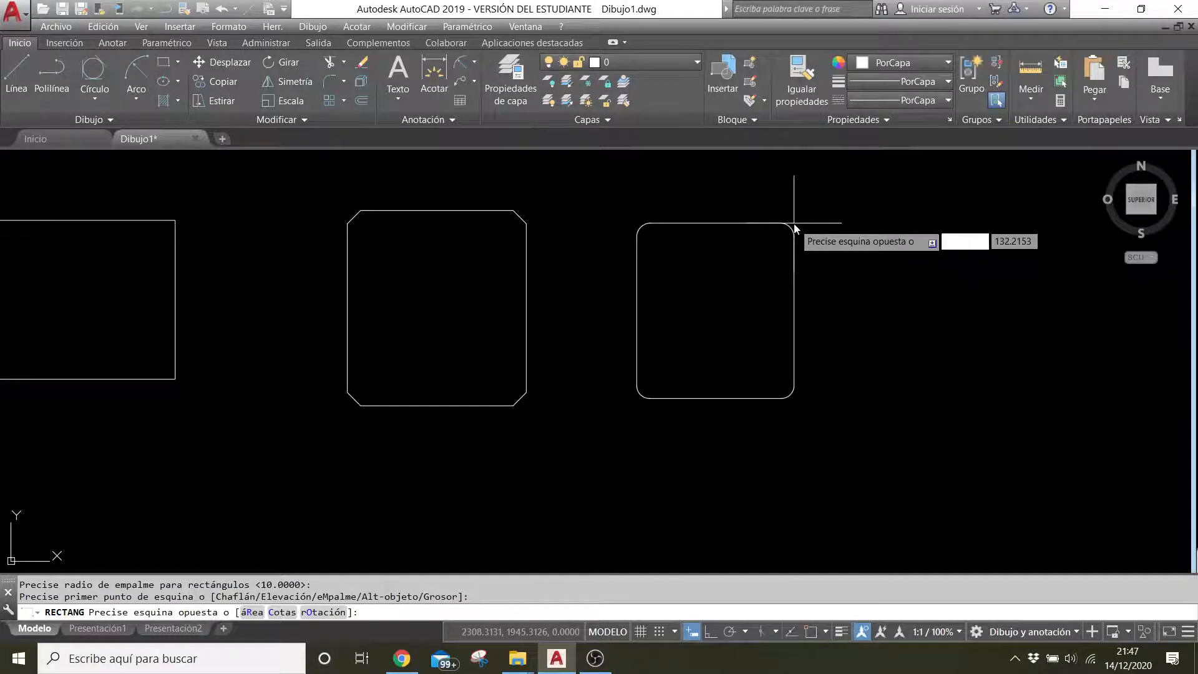
text(200)
key(Return)
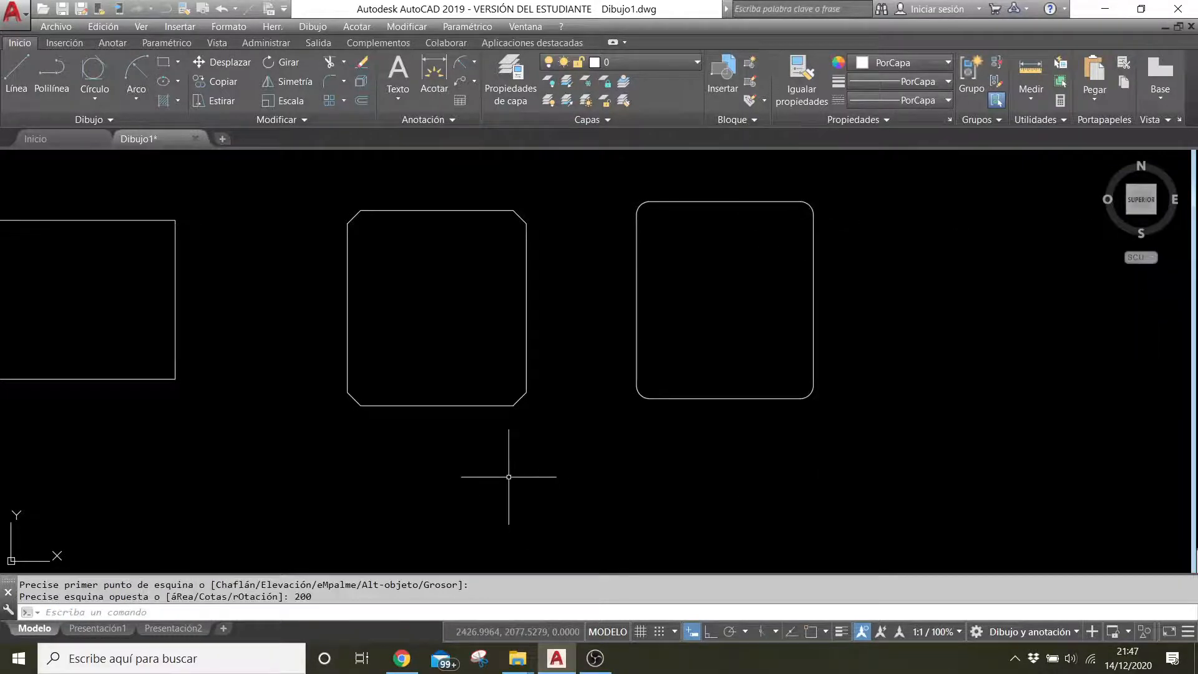
- Add a radius dimension to the lower-left rounded corner of the filleted rectangle
scroll(661, 227, up, 3)
scroll(613, 155, down, 3)
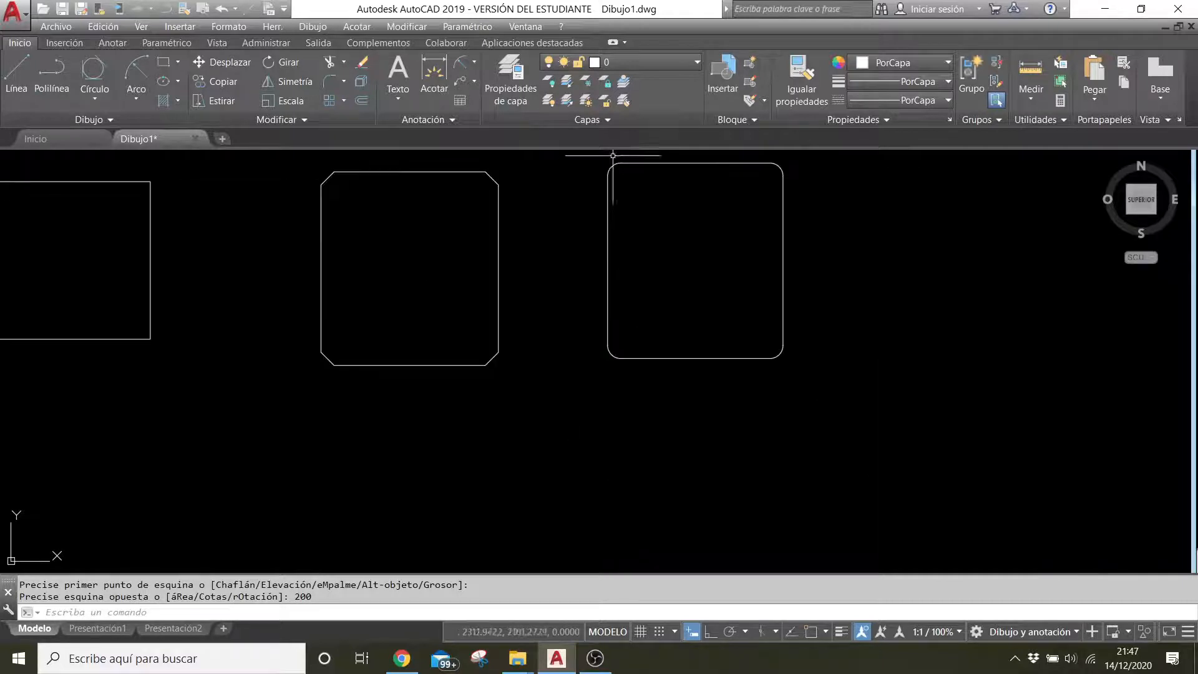
scroll(595, 415, up, 2)
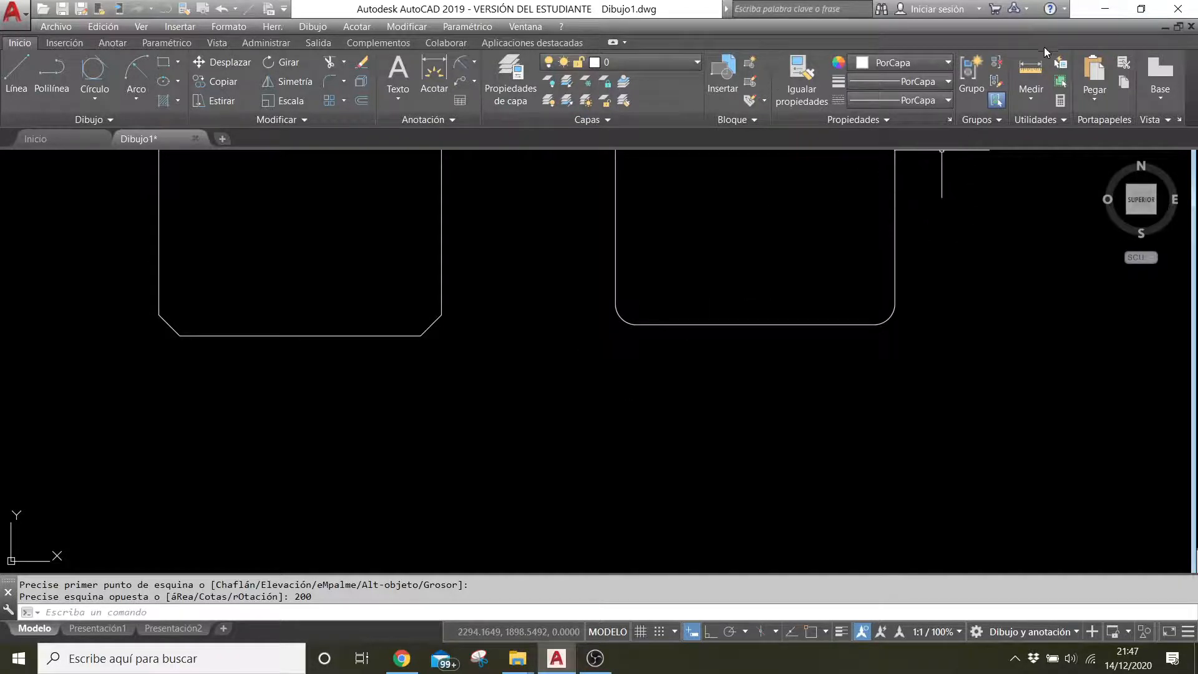
click(1024, 102)
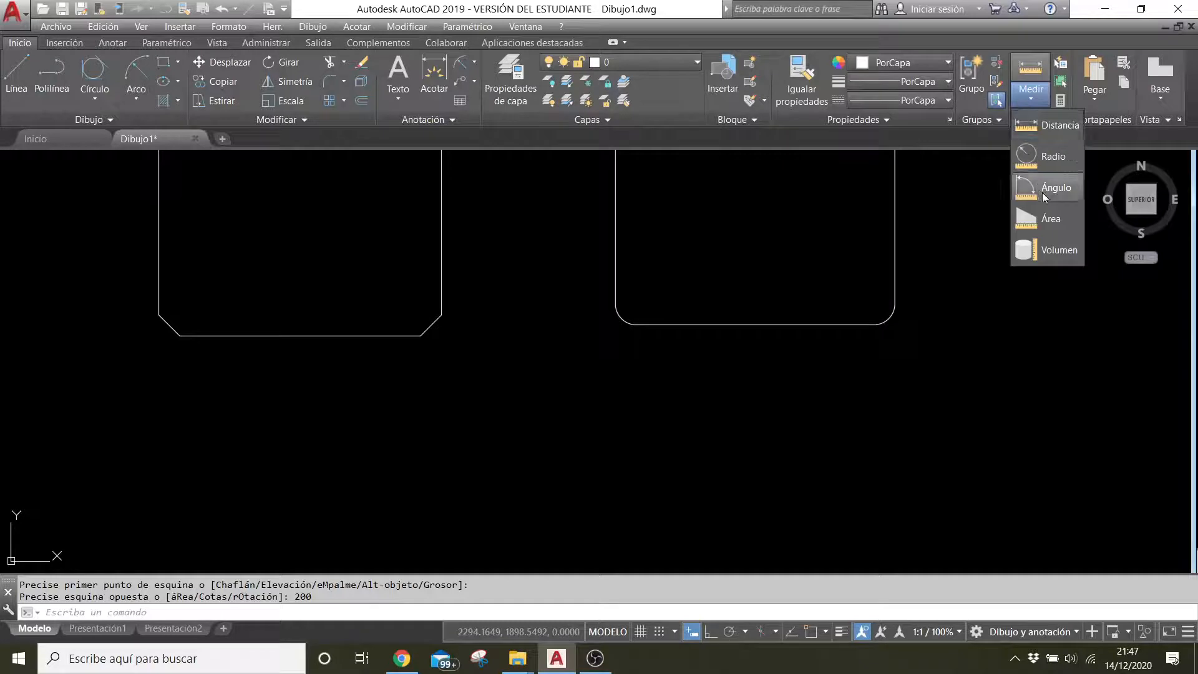
click(435, 80)
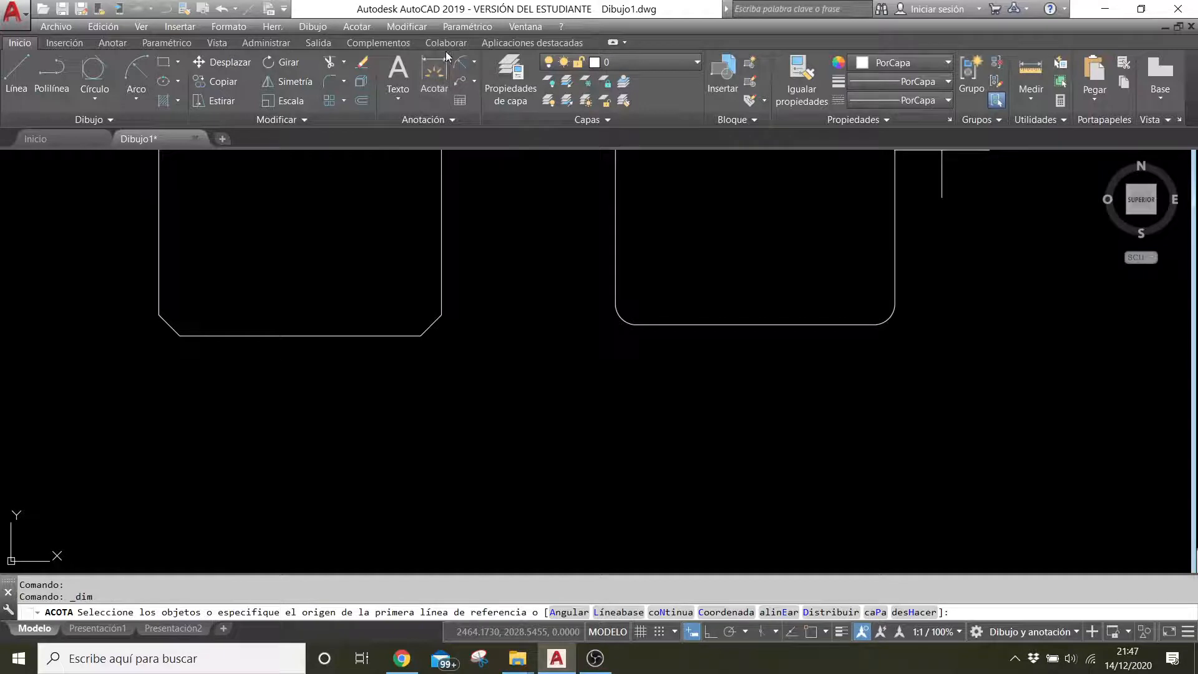
click(473, 63)
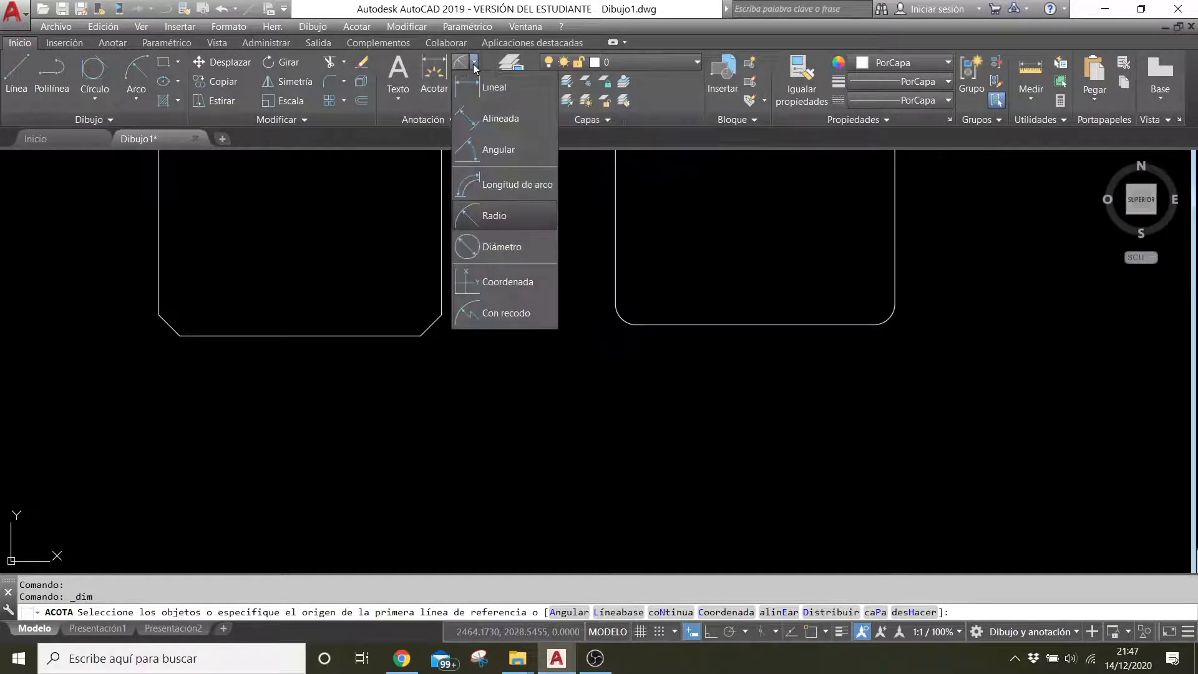
click(493, 219)
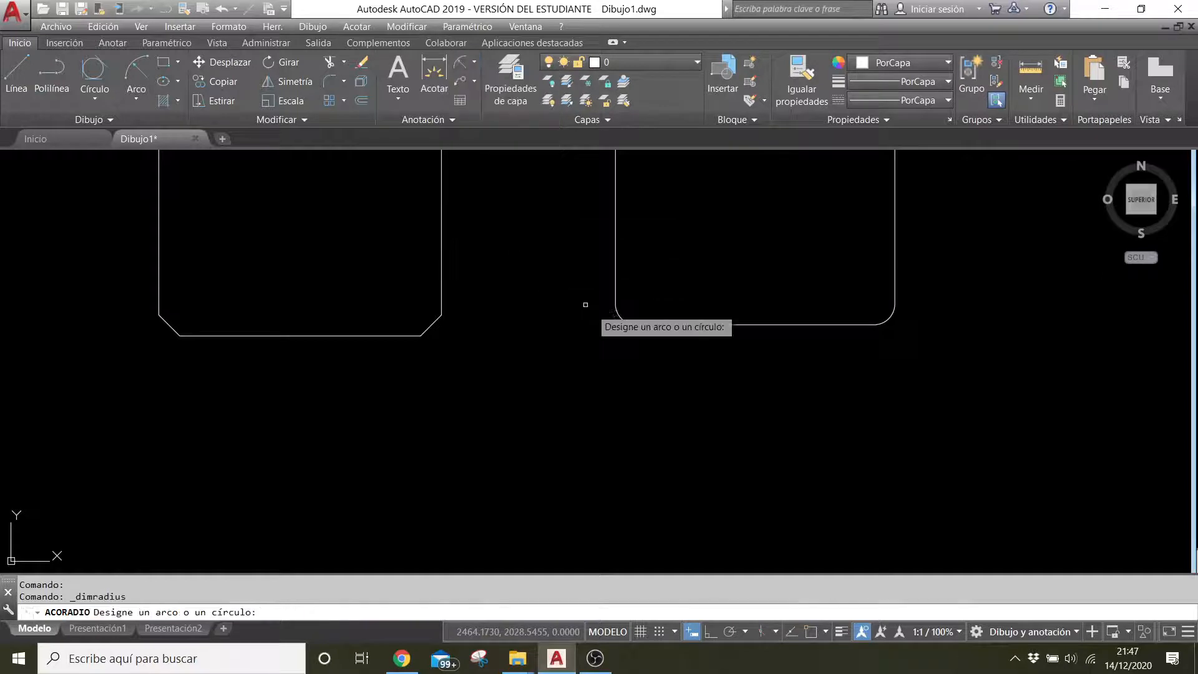
click(619, 317)
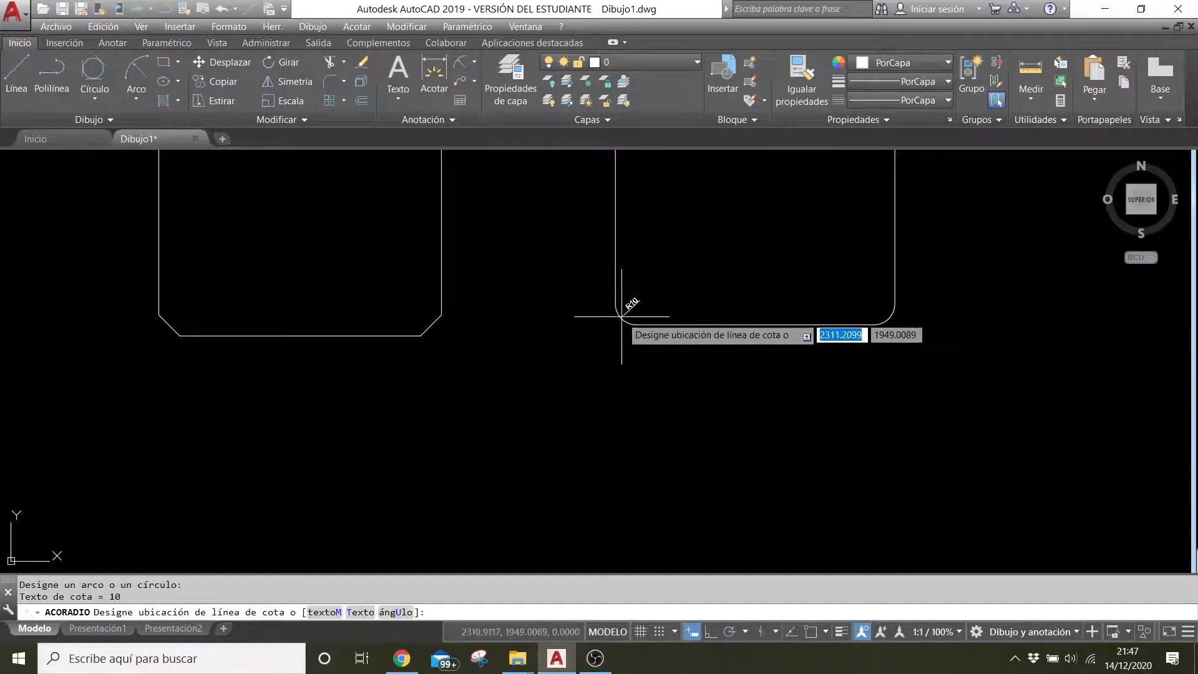
scroll(637, 302, up, 10)
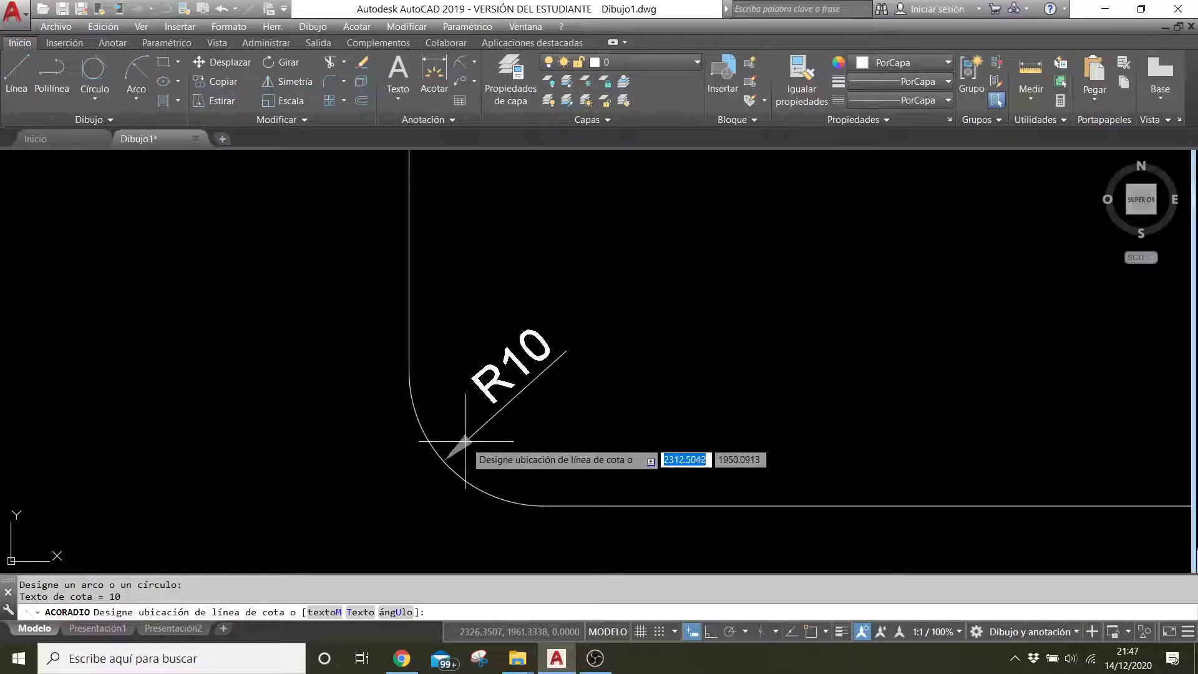
click(466, 442)
- Delete the radius dimension from the filleted rectangle's lower-left corner
scroll(493, 406, down, 5)
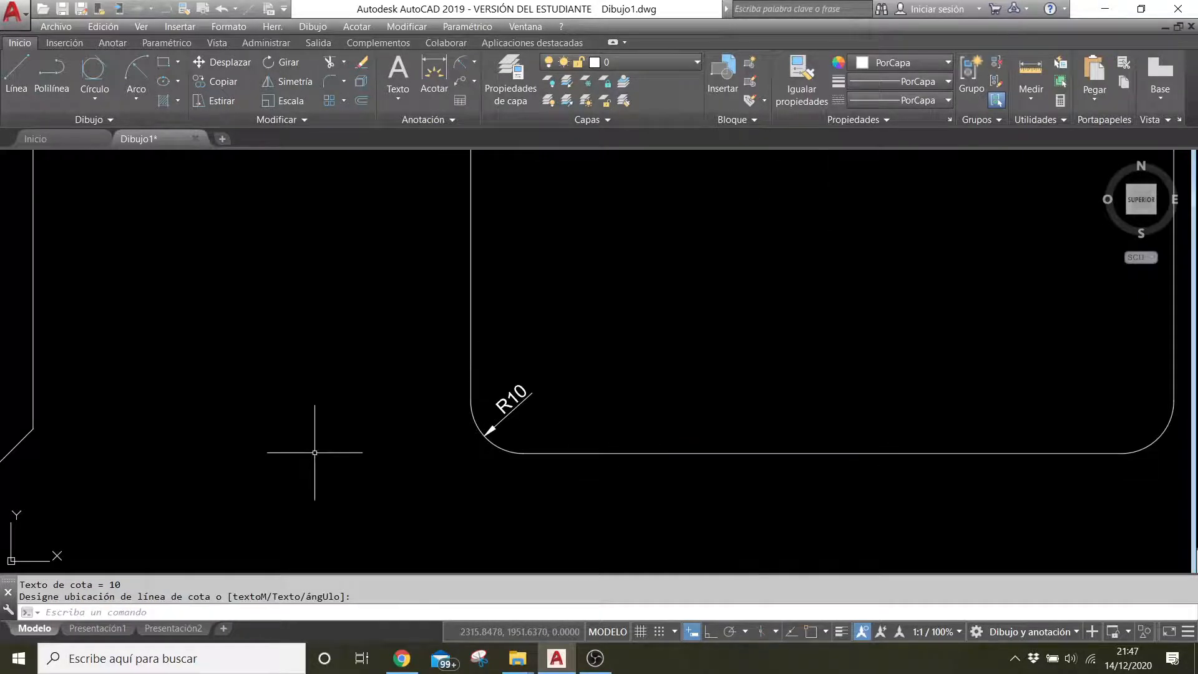
scroll(350, 456, down, 4)
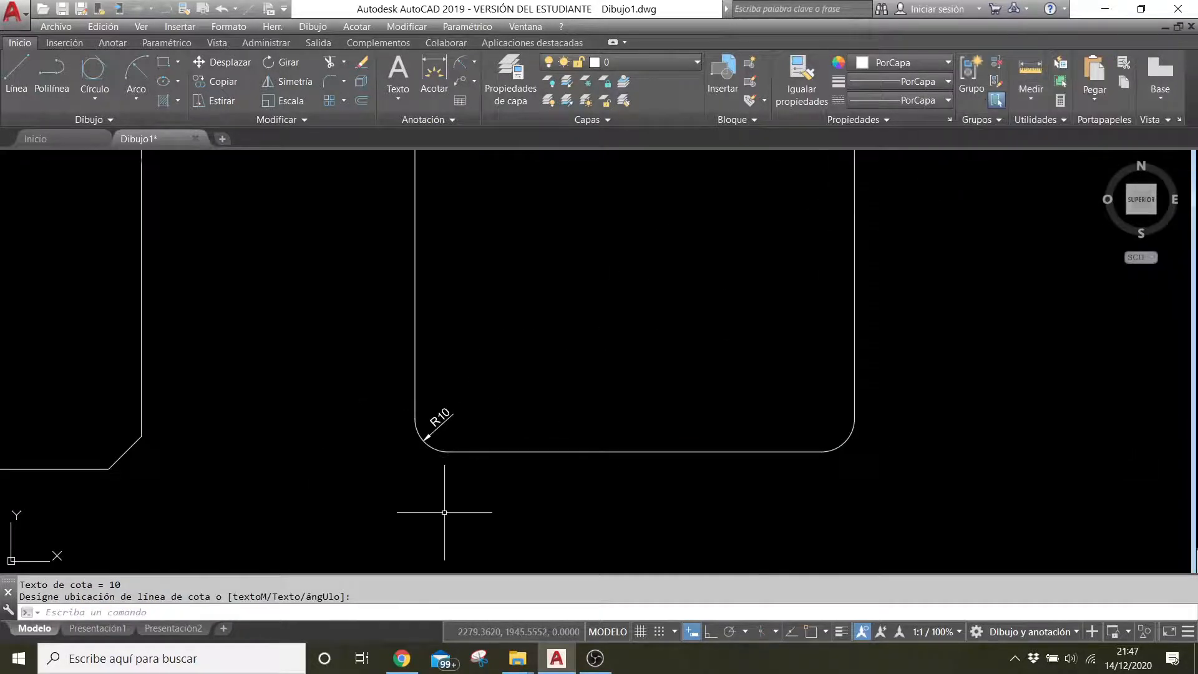
scroll(428, 418, down, 2)
click(431, 433)
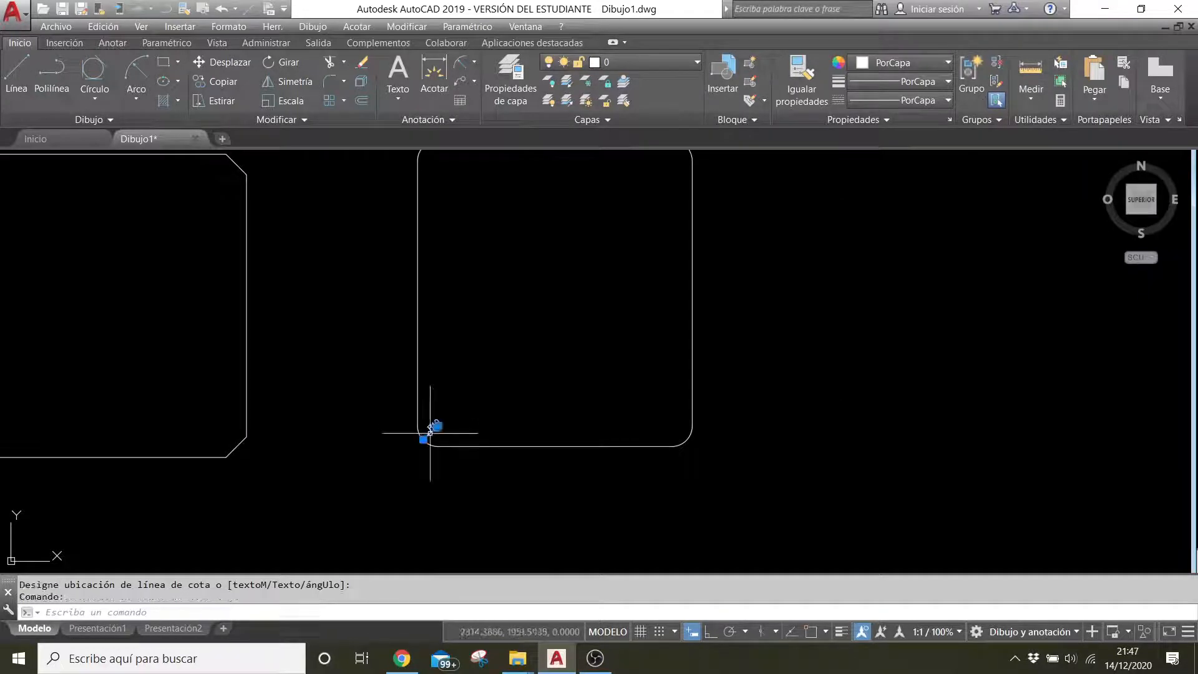
key(Delete)
- Draw a rounded-corner rectangle right of the filleted one, with a line width of about 5 picked by two points
scroll(428, 431, down, 4)
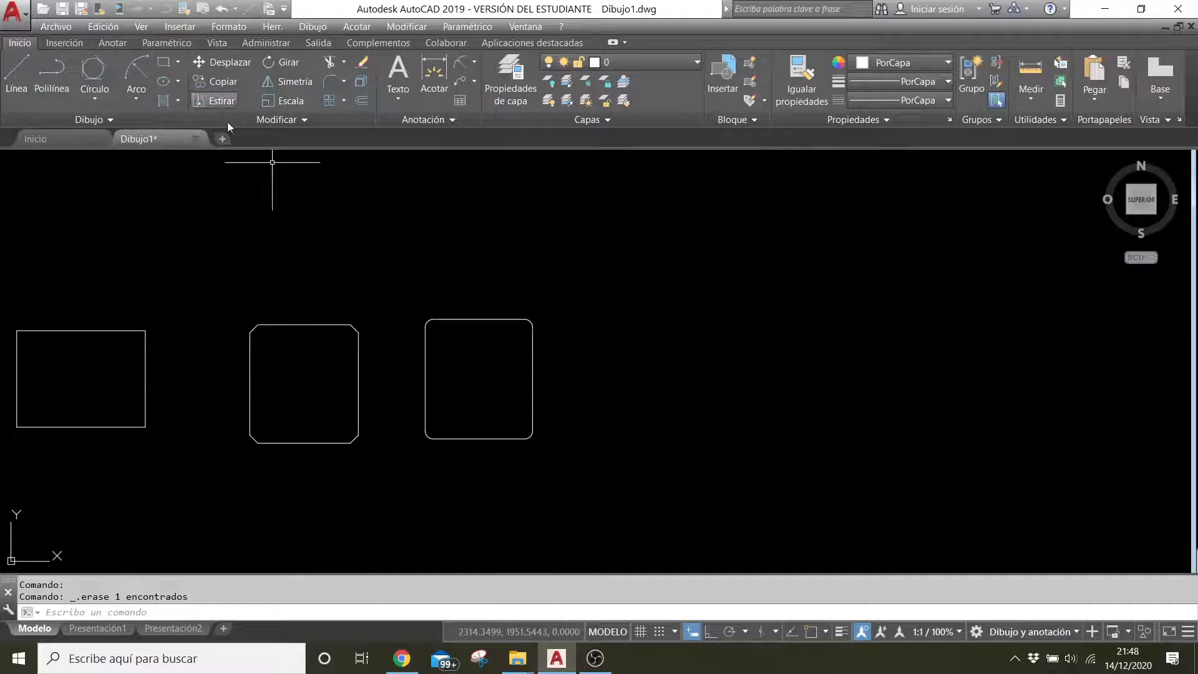
click(164, 63)
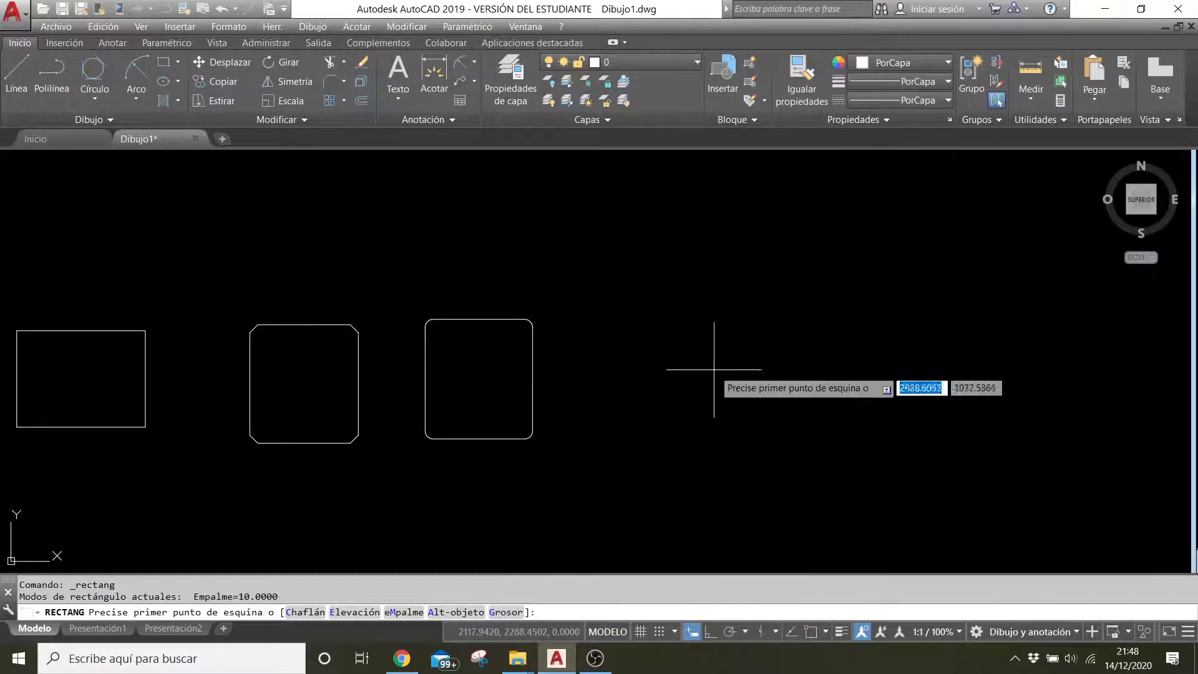
text(g)
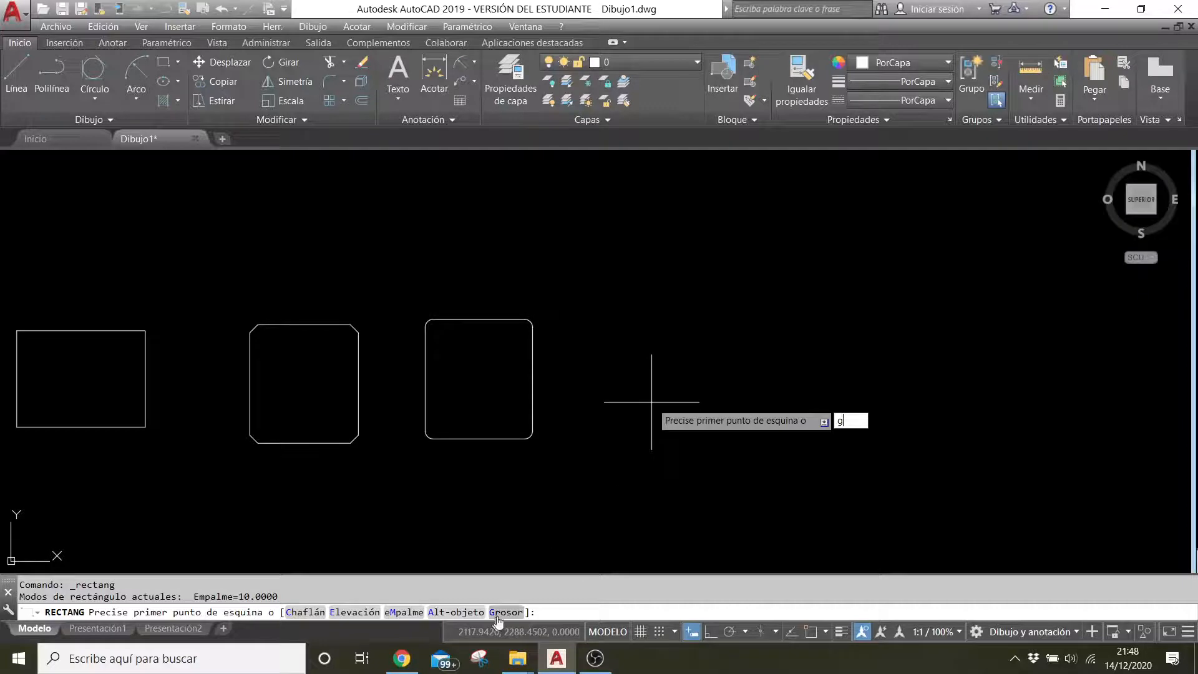
key(Return)
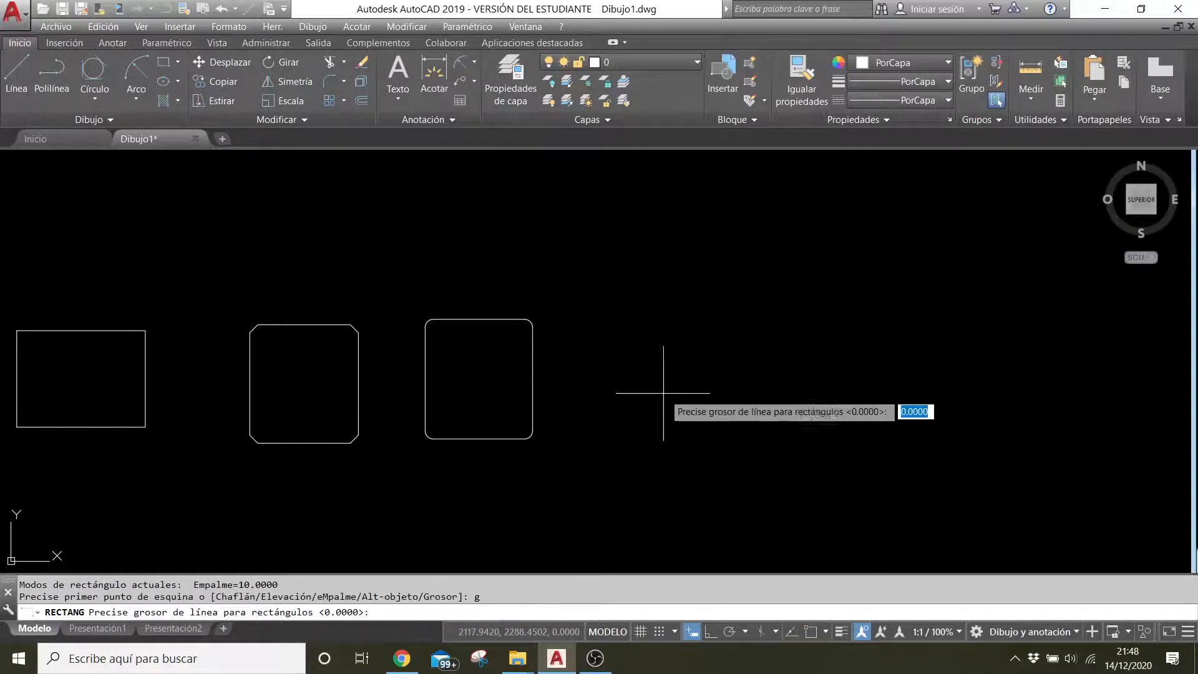
click(600, 442)
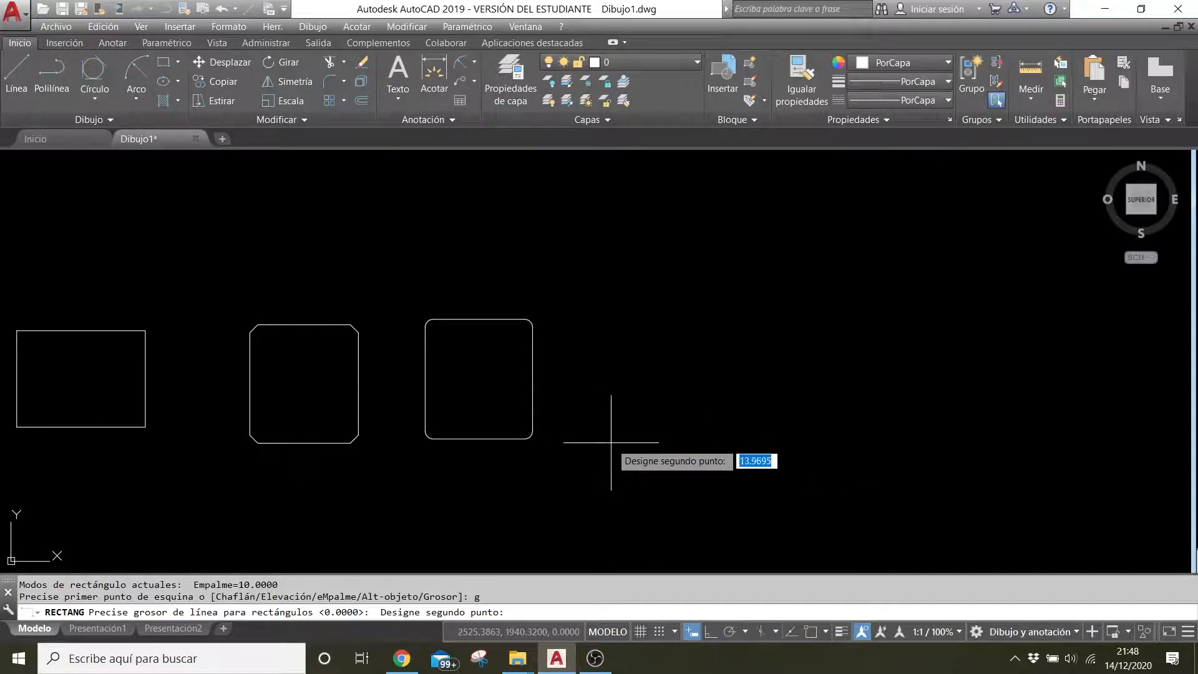
scroll(607, 448, up, 5)
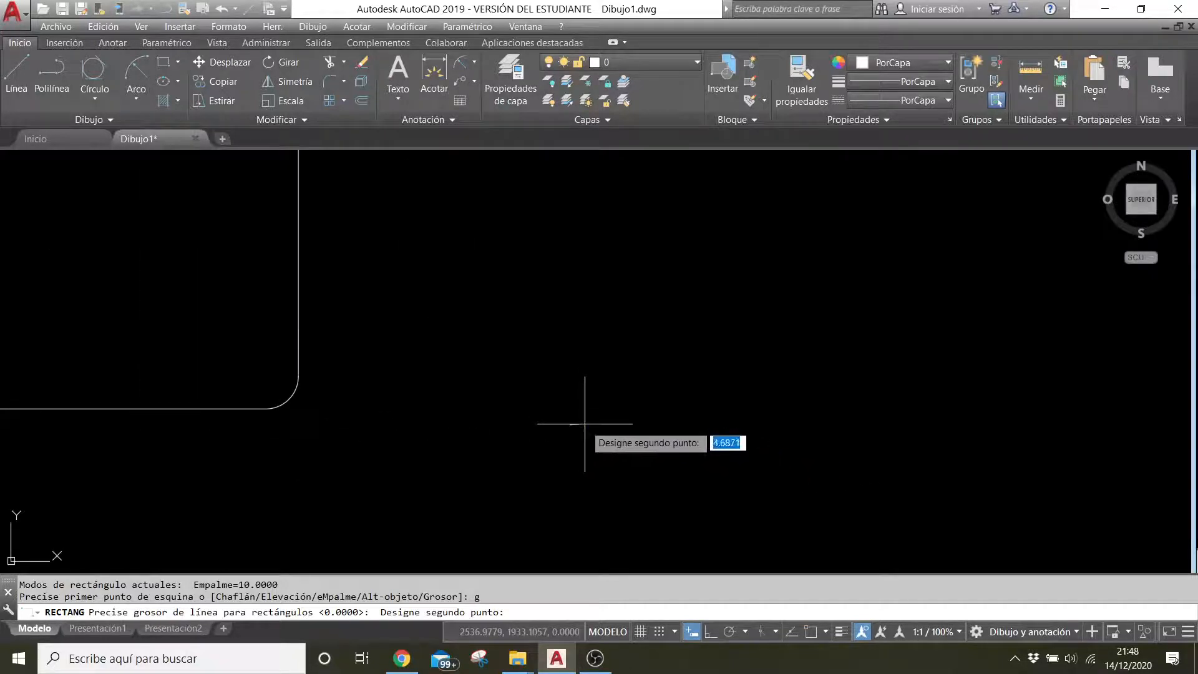
click(586, 426)
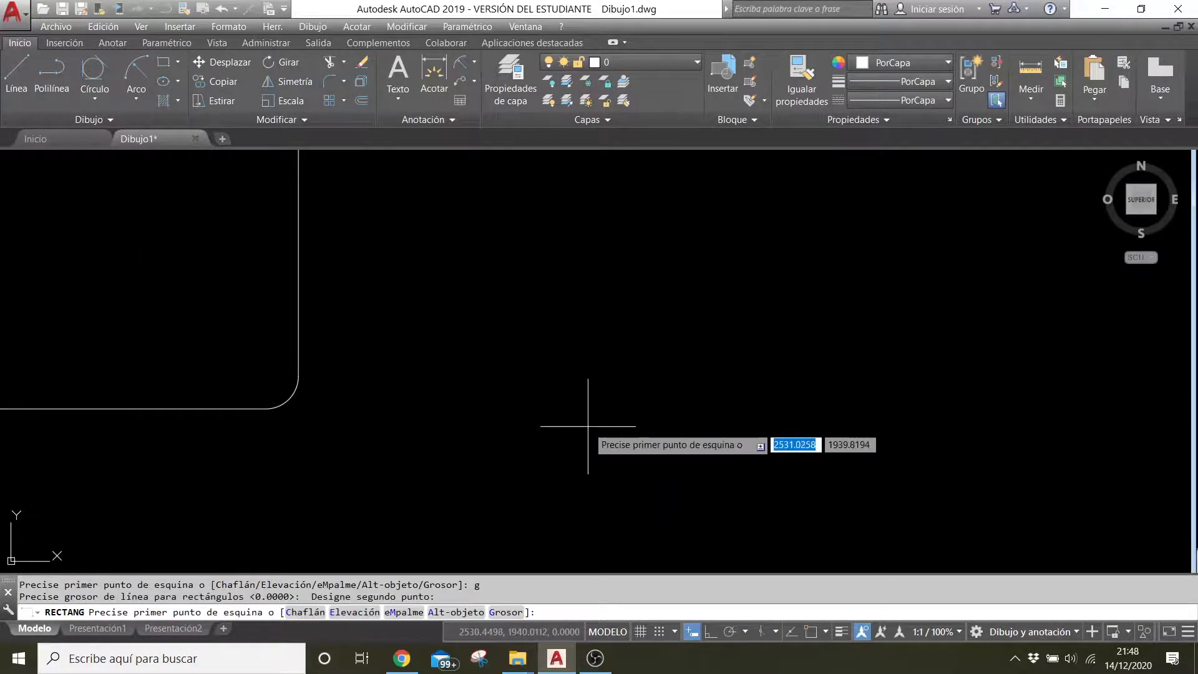
click(546, 412)
scroll(589, 377, down, 5)
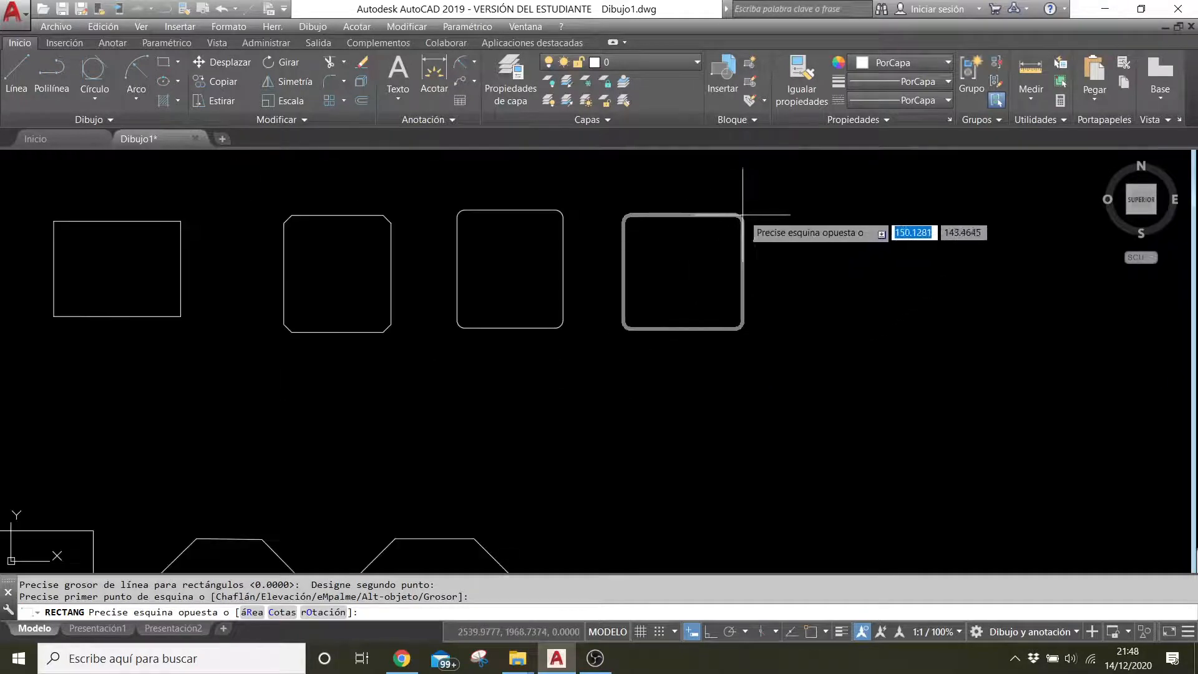
click(745, 214)
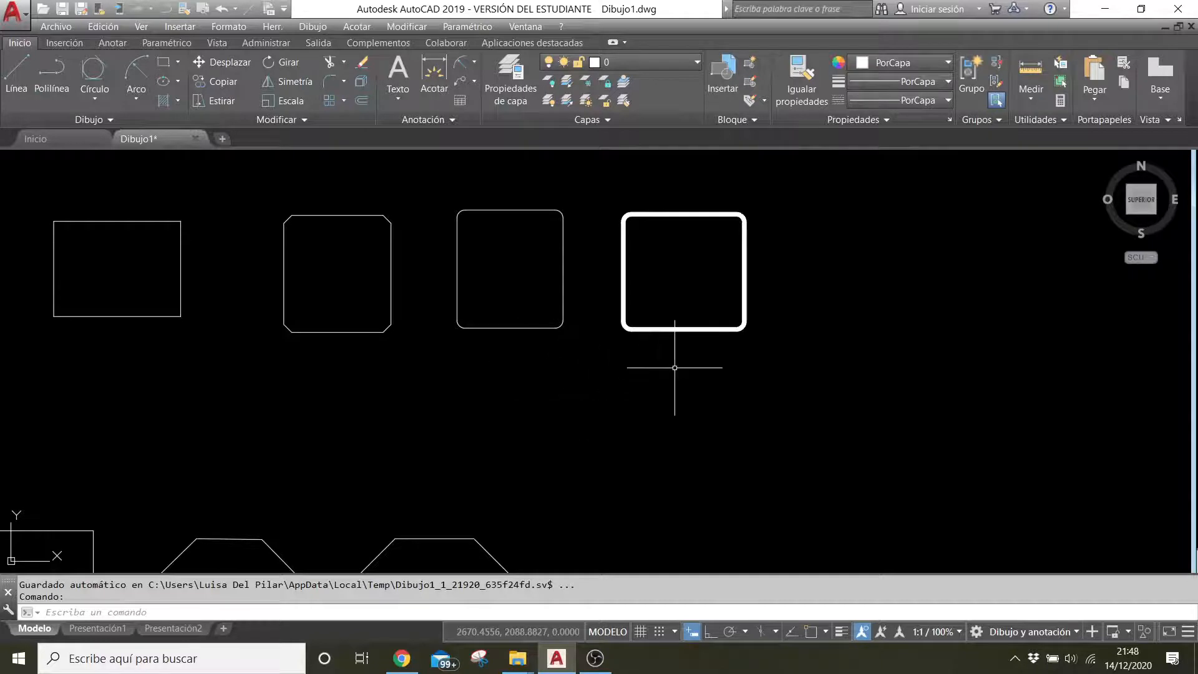
- Start another rectangle and set both of its chamfer distances to 0
click(178, 62)
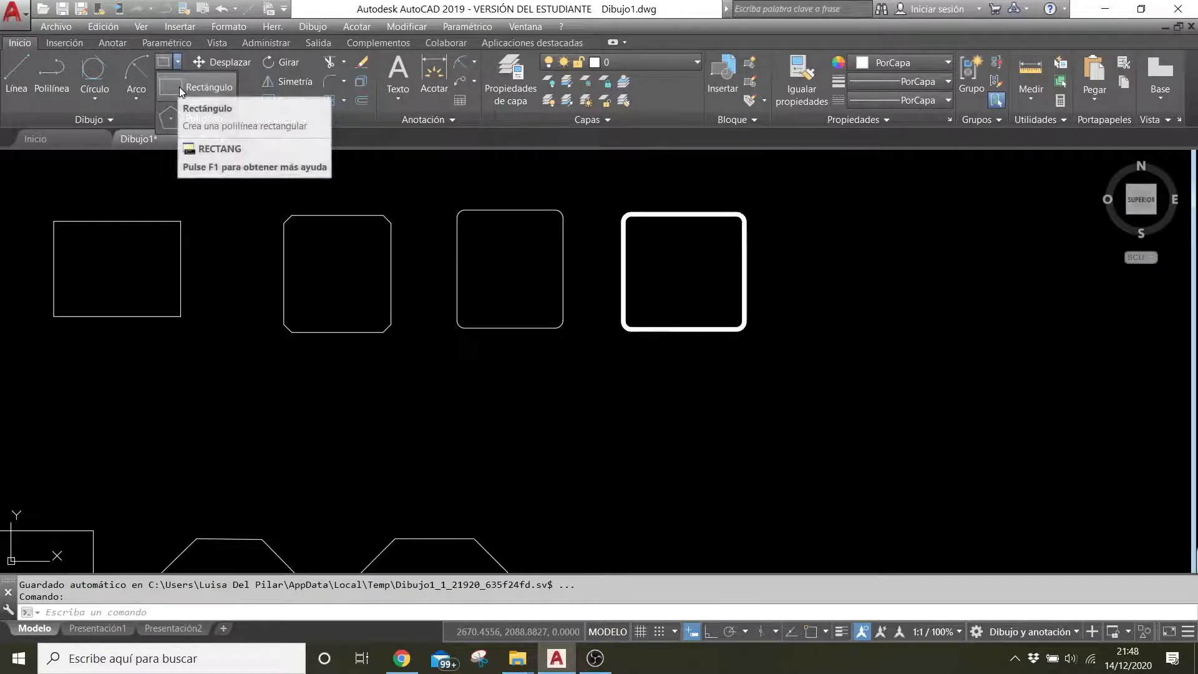
click(179, 87)
text(c)
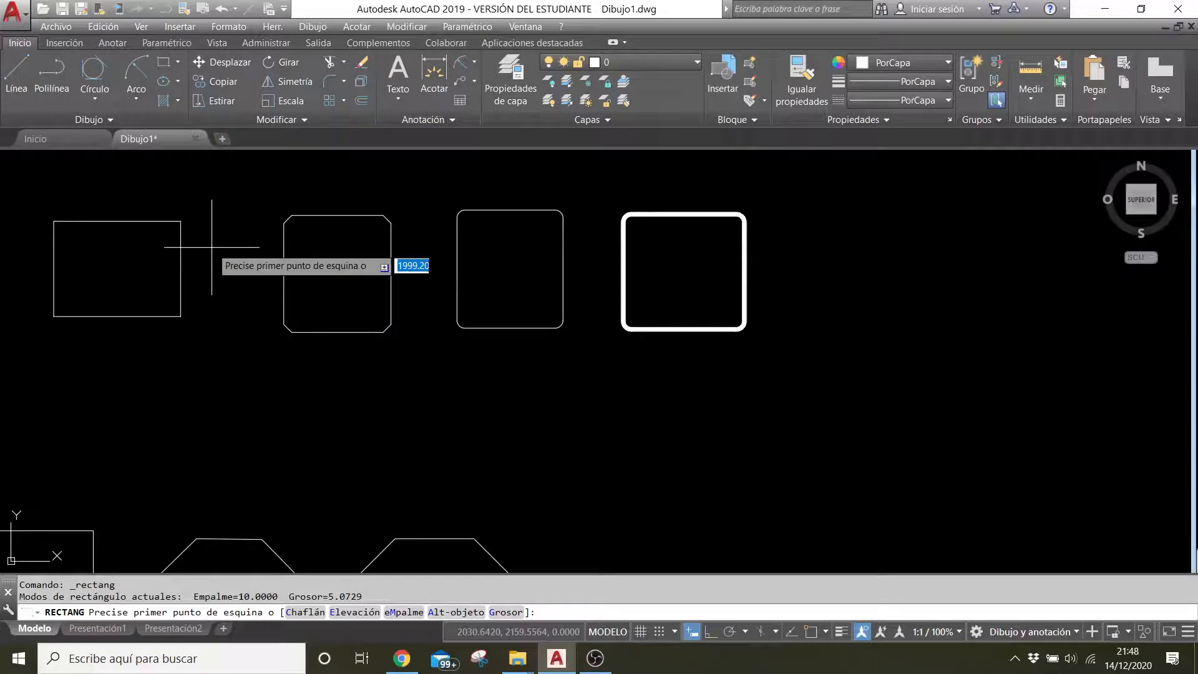
key(Return)
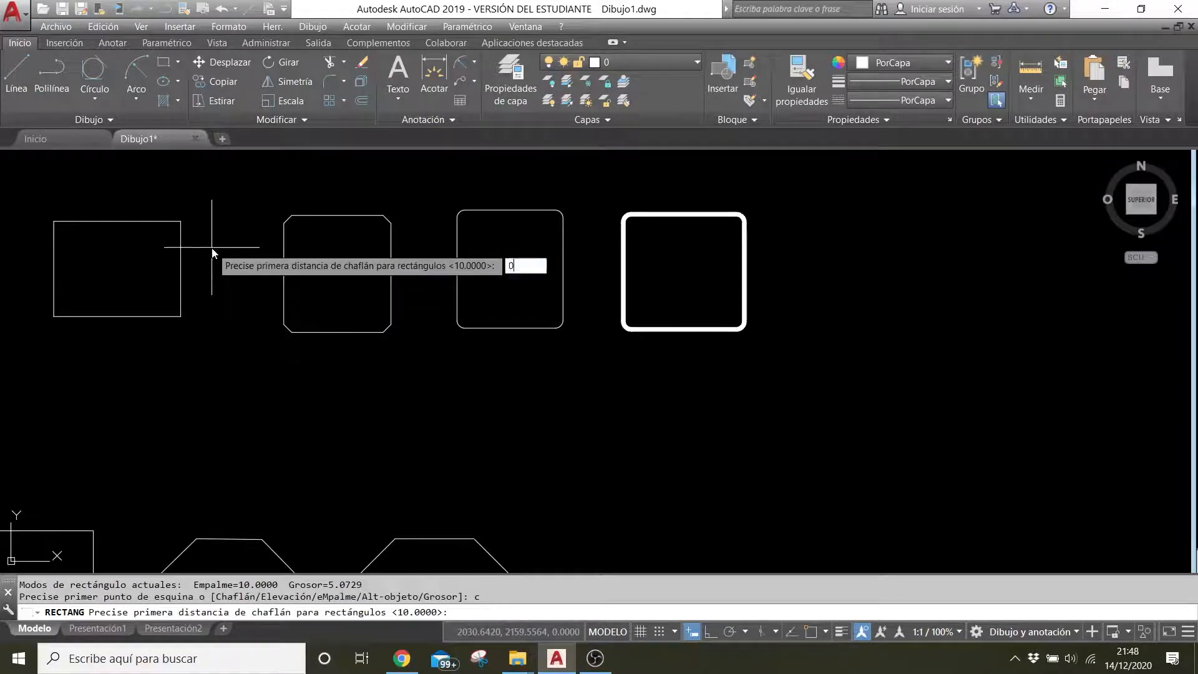
text(0)
key(Return)
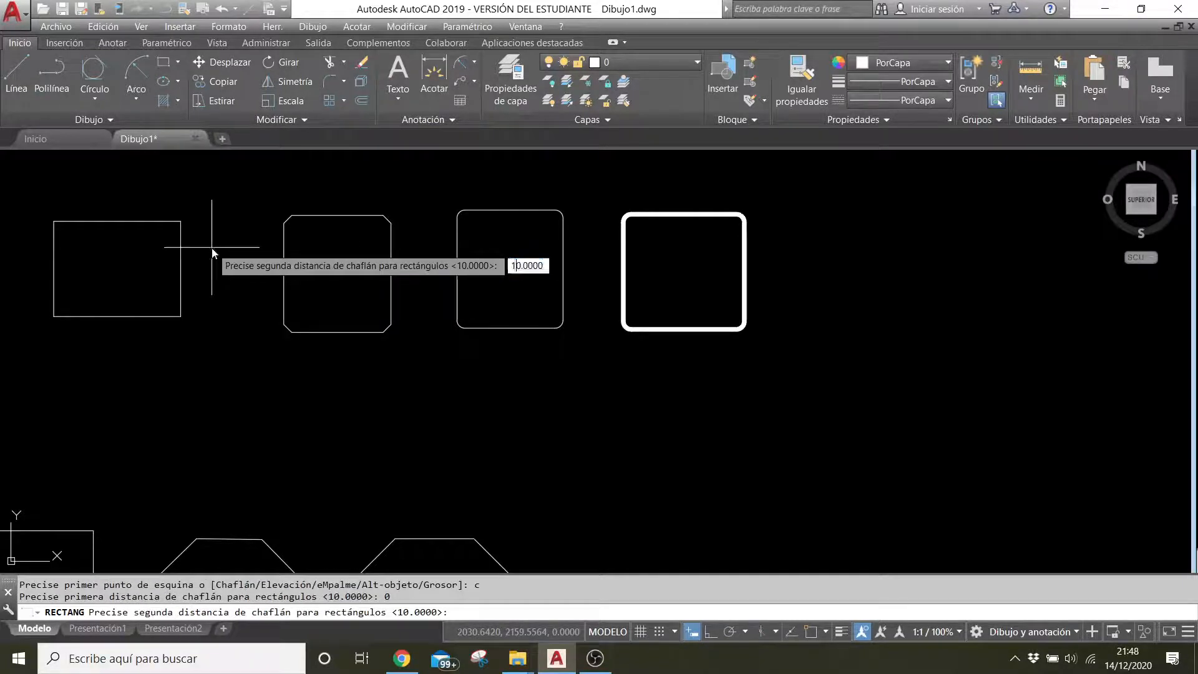
text(0)
key(Return)
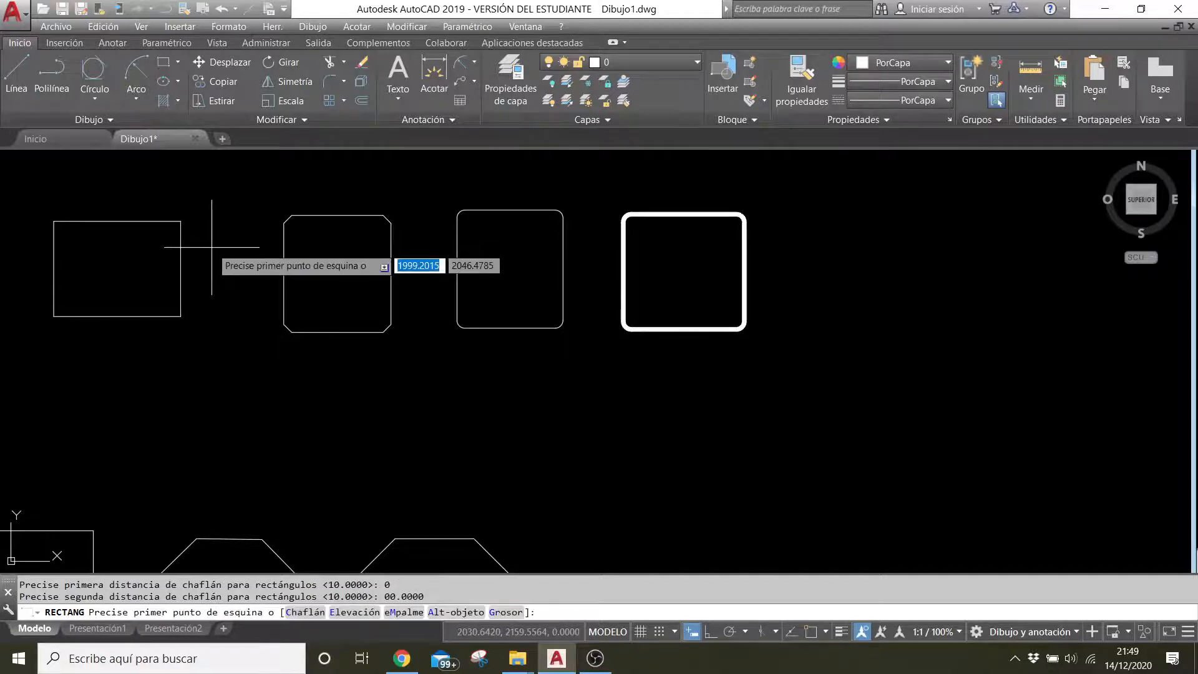
- Set the fillet radius and the line width for the new rectangle to 0
text(m)
key(Return)
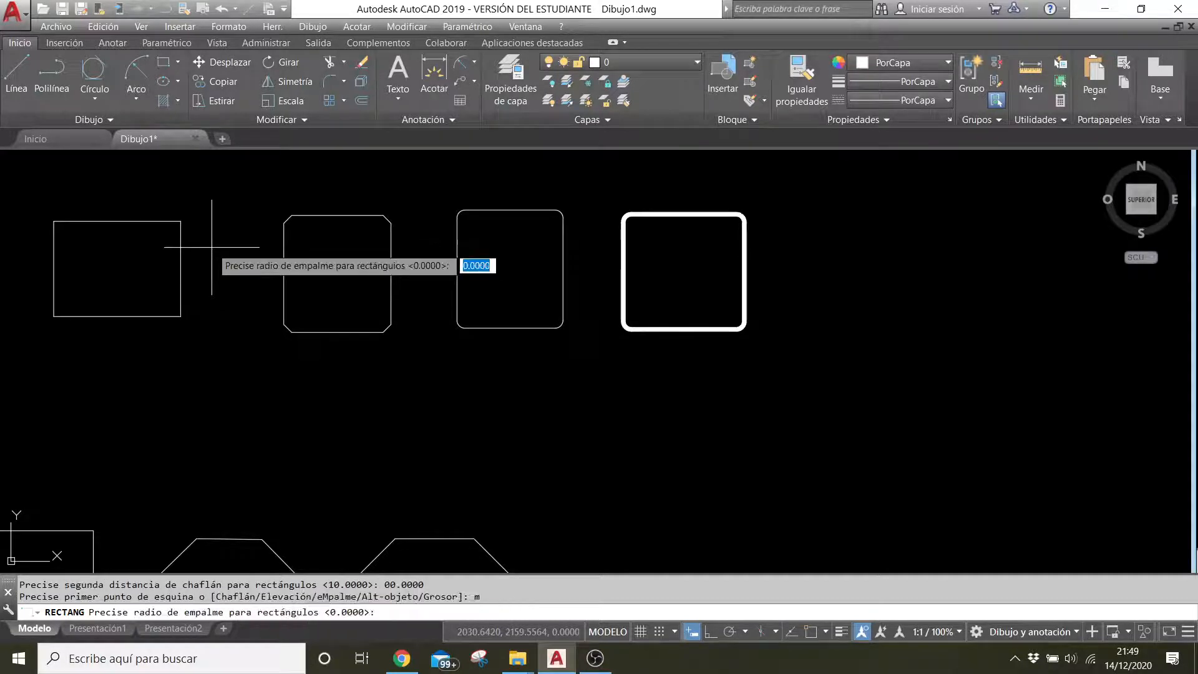
text(0)
key(Return)
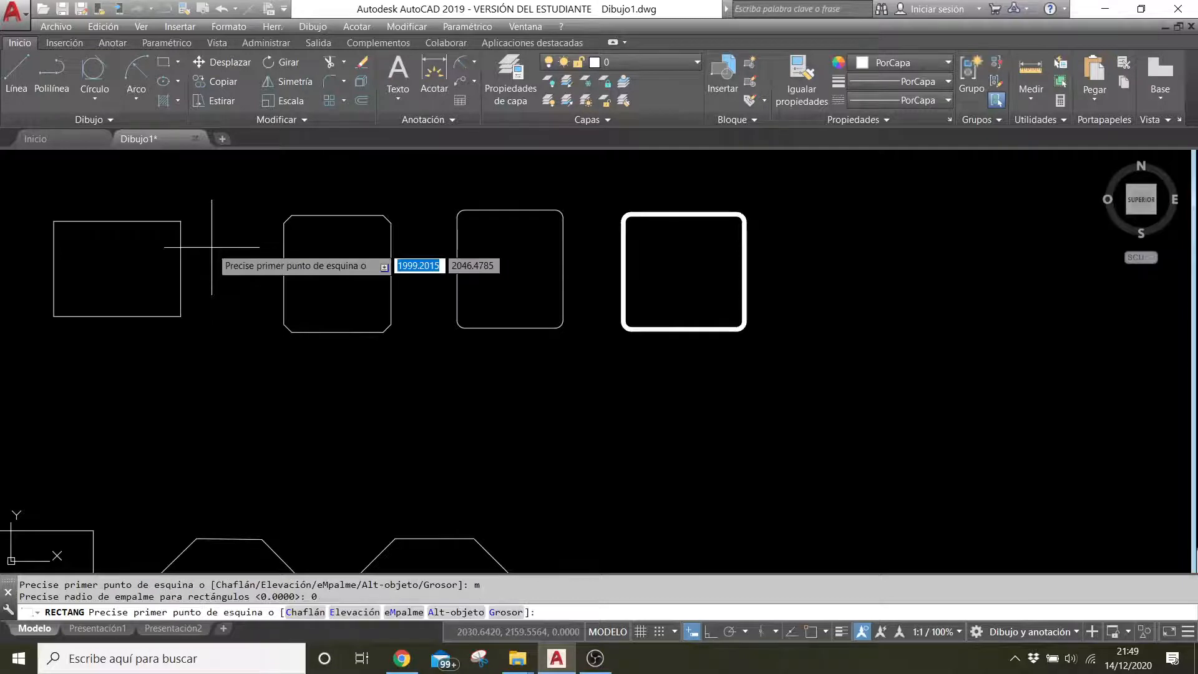
text(g)
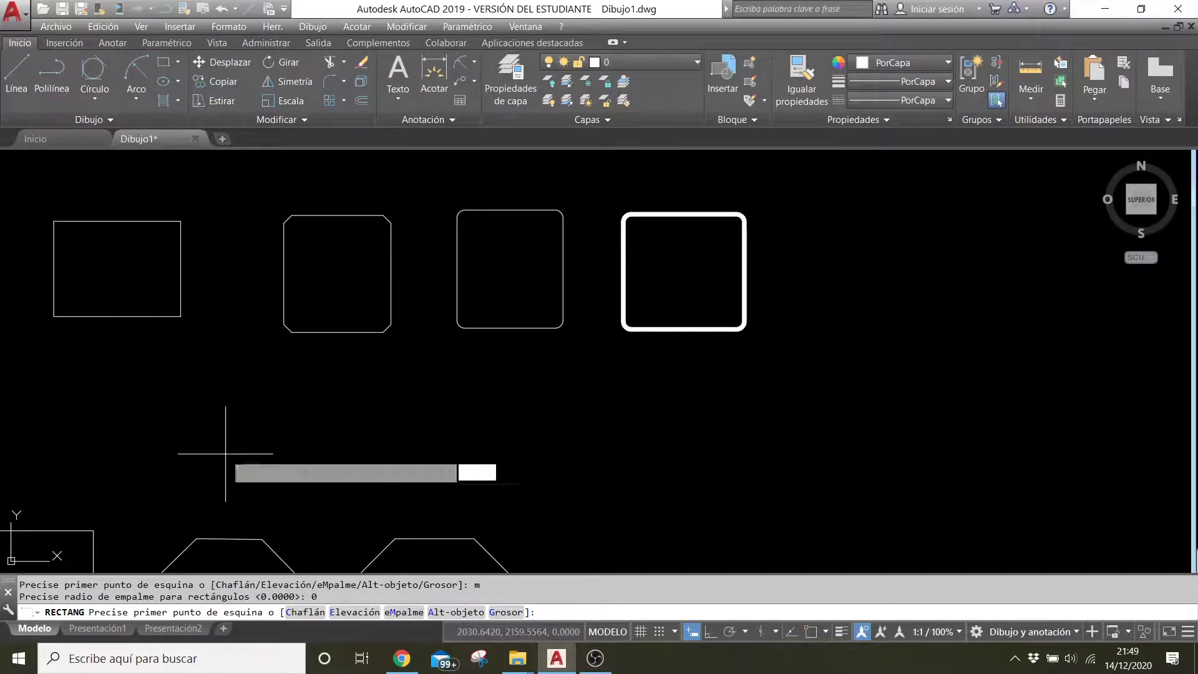
key(Return)
text(0)
key(Return)
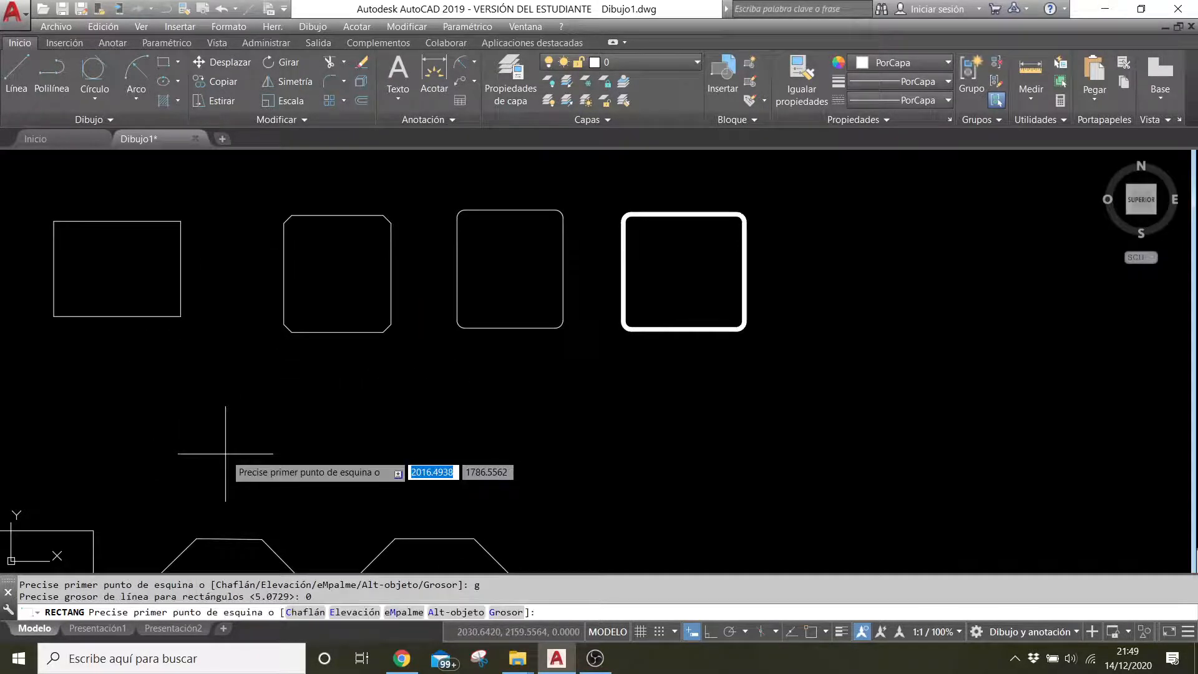
- Draw a plain, wide rectangle below the chamfered and filleted rectangles and inspect its upper-left corner
click(286, 428)
click(485, 378)
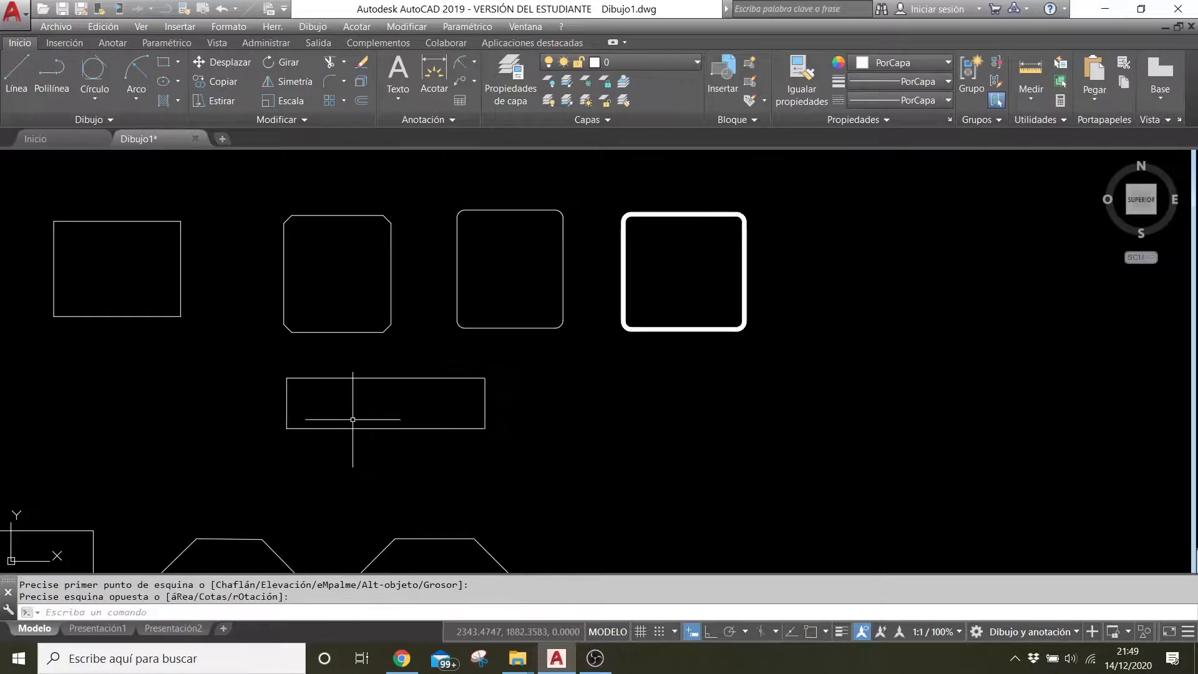
scroll(269, 401, up, 5)
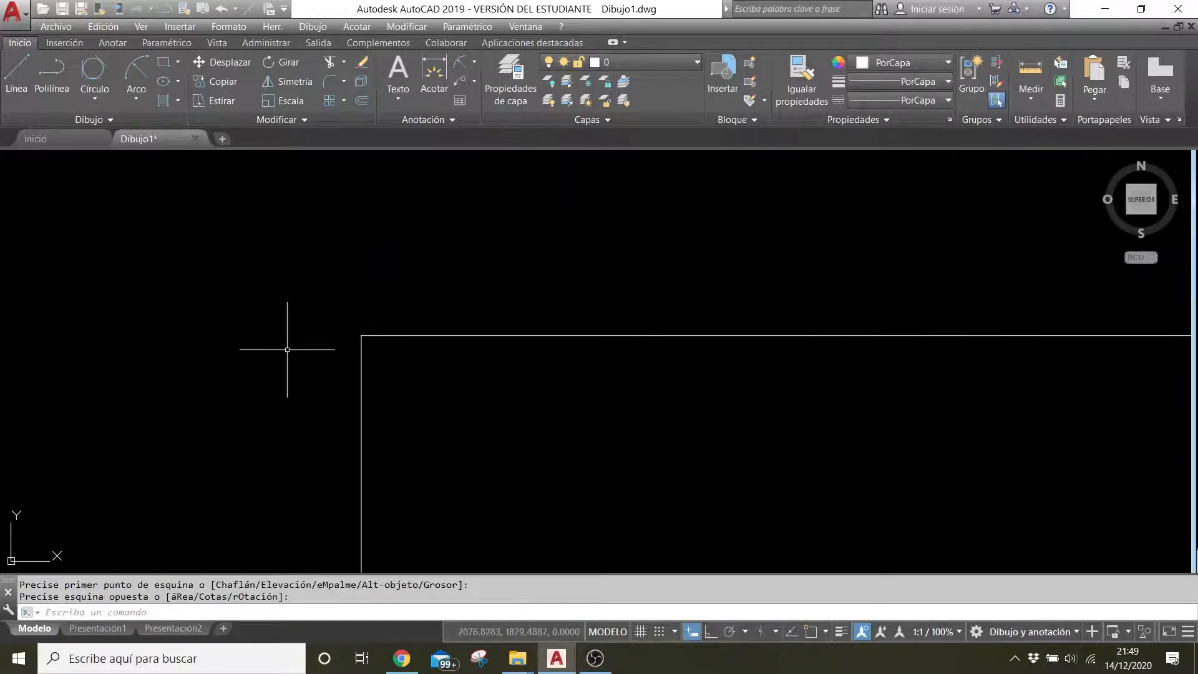
scroll(286, 345, down, 4)
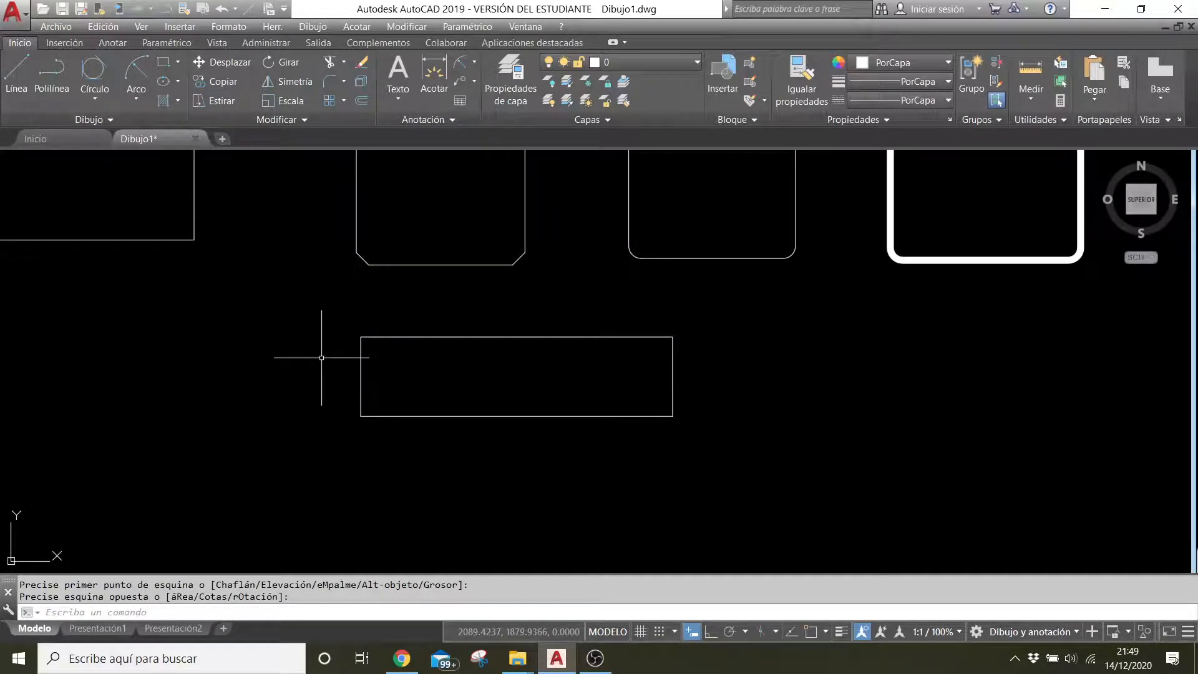
- Draw an open, wavy fit-point spline above the rectangles through 13 points, curving around at its far right and running back leftward
click(102, 120)
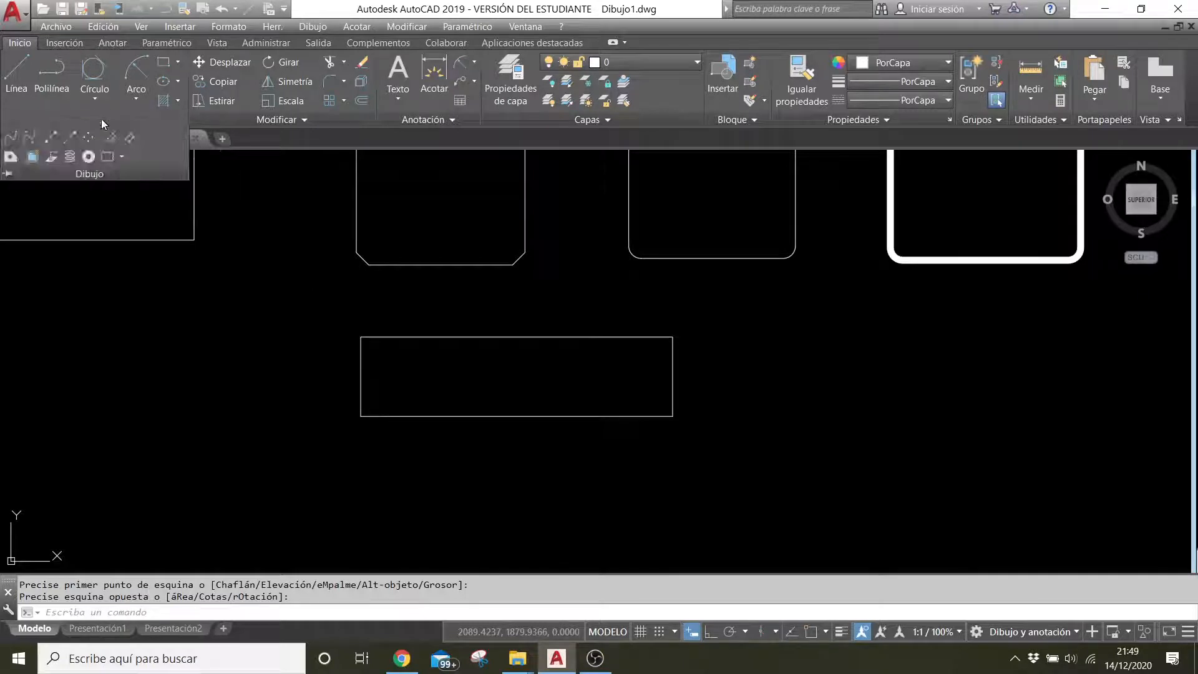
click(9, 142)
scroll(281, 556, down, 6)
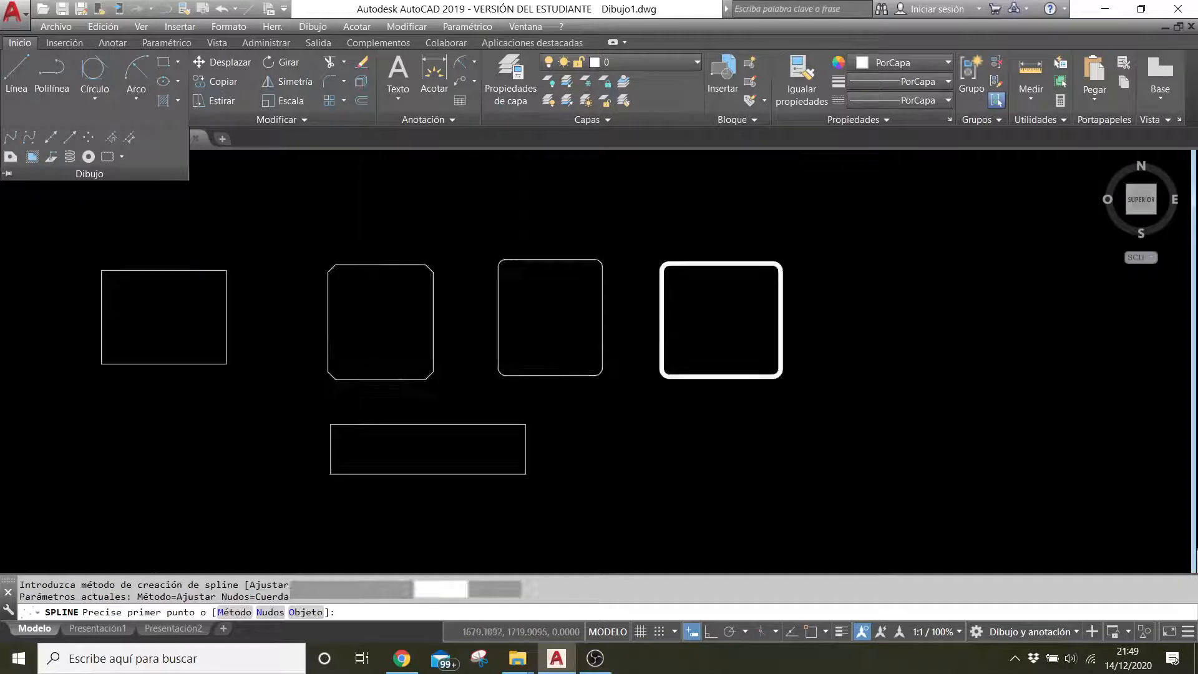
click(197, 353)
click(314, 288)
click(395, 363)
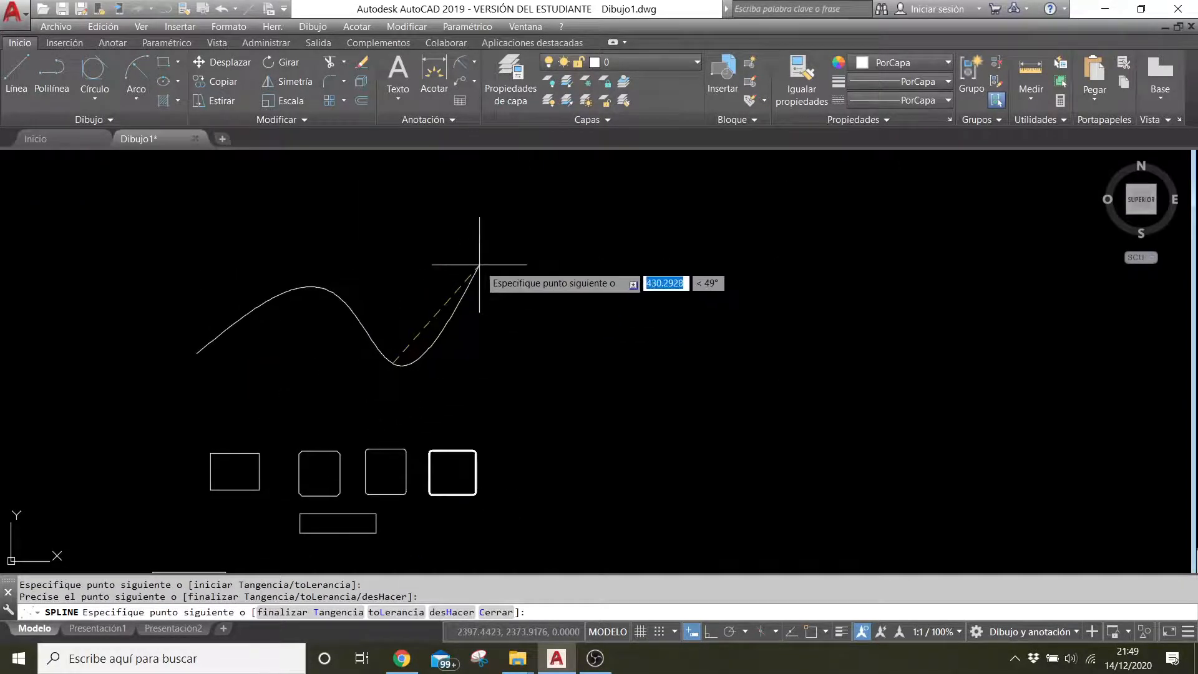
click(552, 284)
click(646, 321)
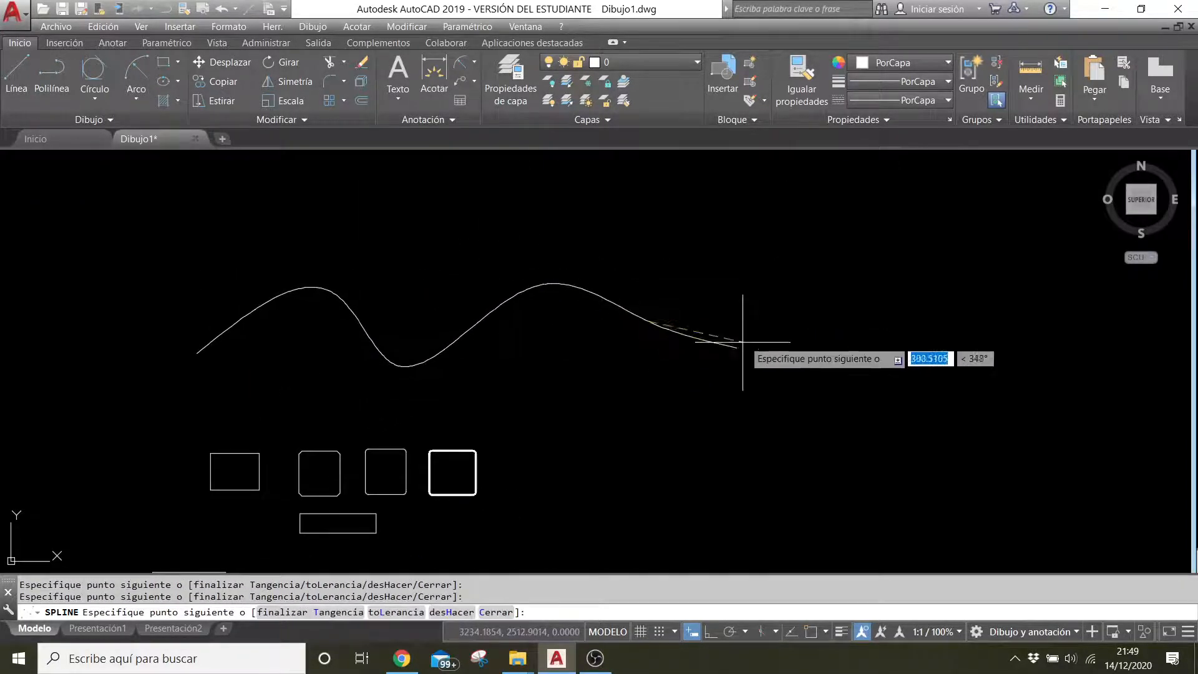
click(759, 318)
click(784, 271)
click(819, 270)
click(824, 320)
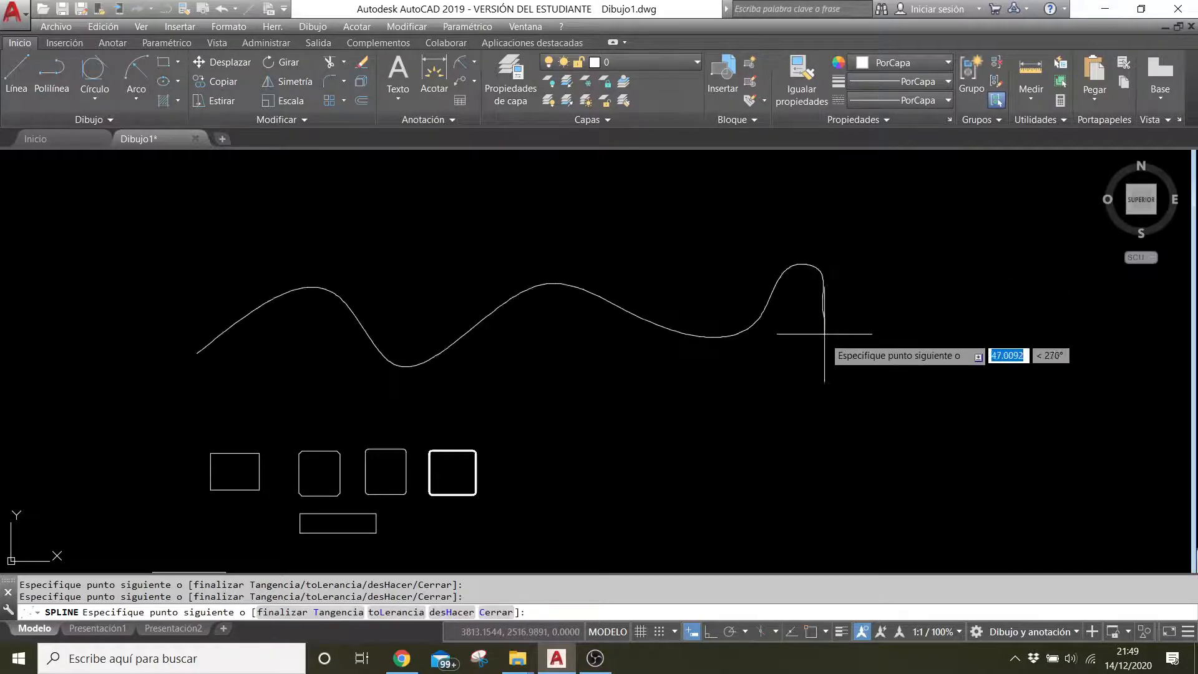
click(811, 369)
click(727, 419)
click(613, 387)
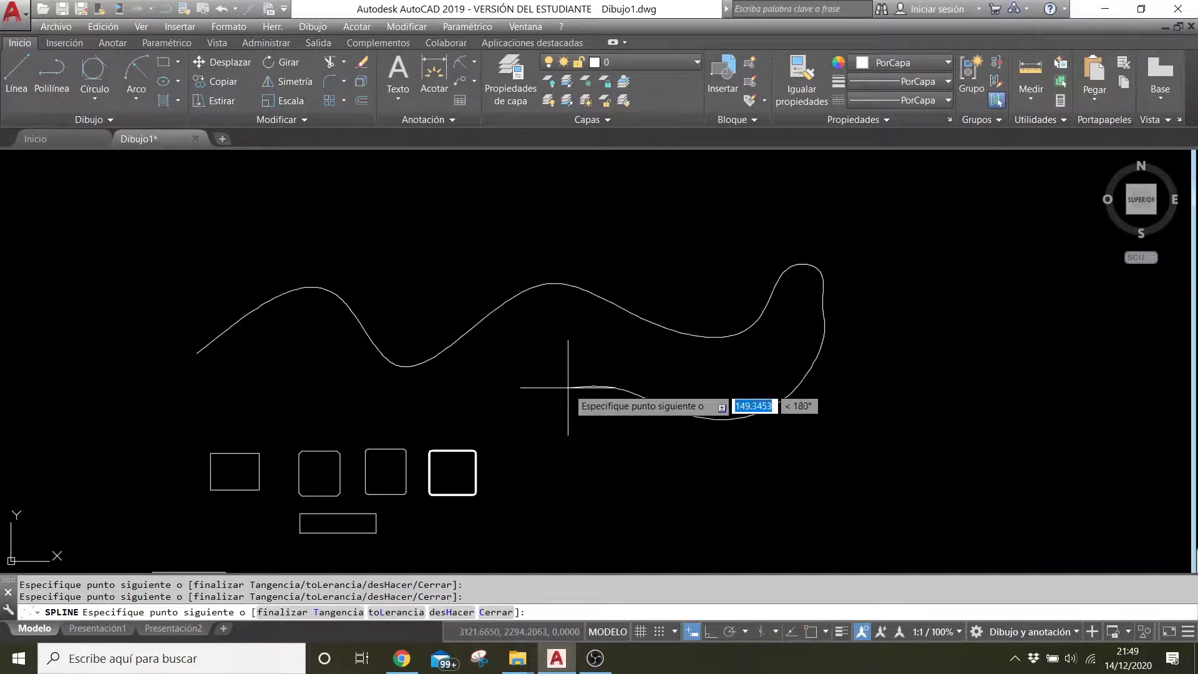
click(499, 393)
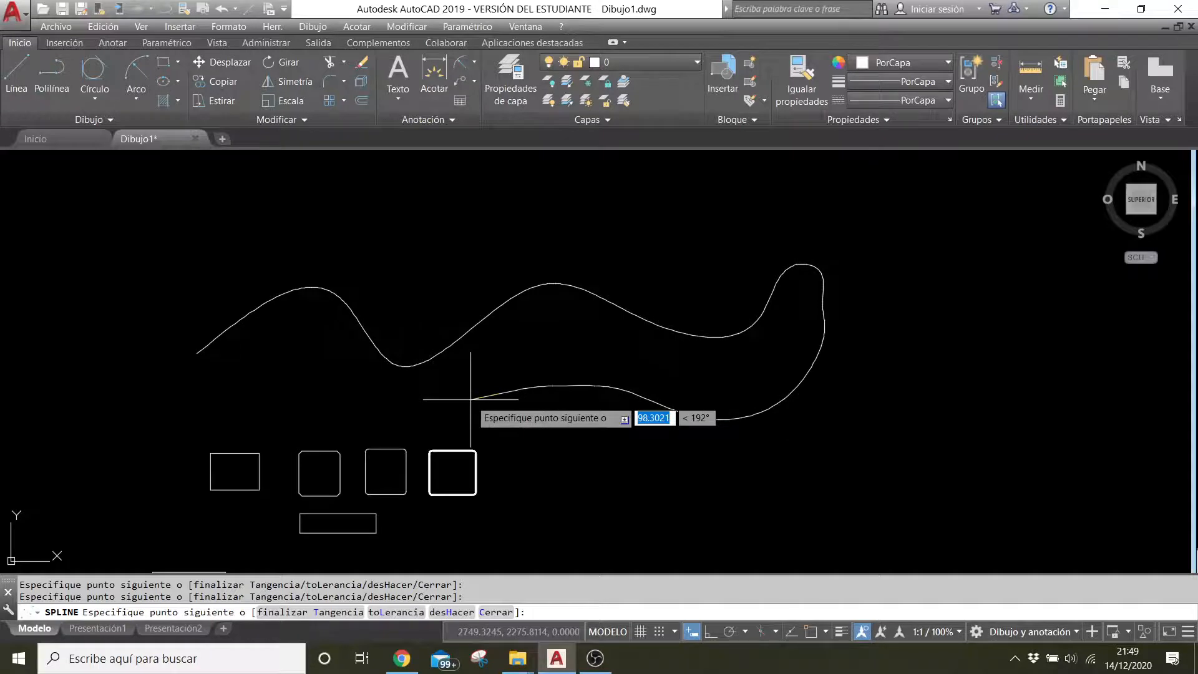
key(Return)
- Place several scattered points above the spline with the multiple-point tool and zoom in on them
click(109, 121)
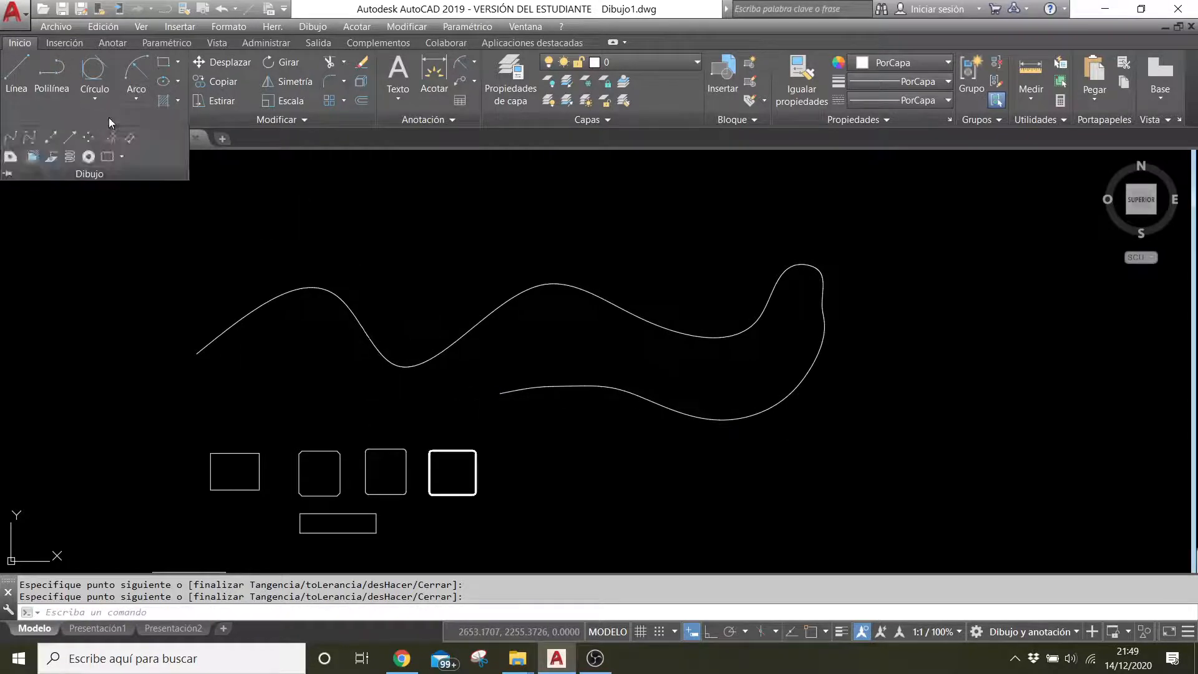
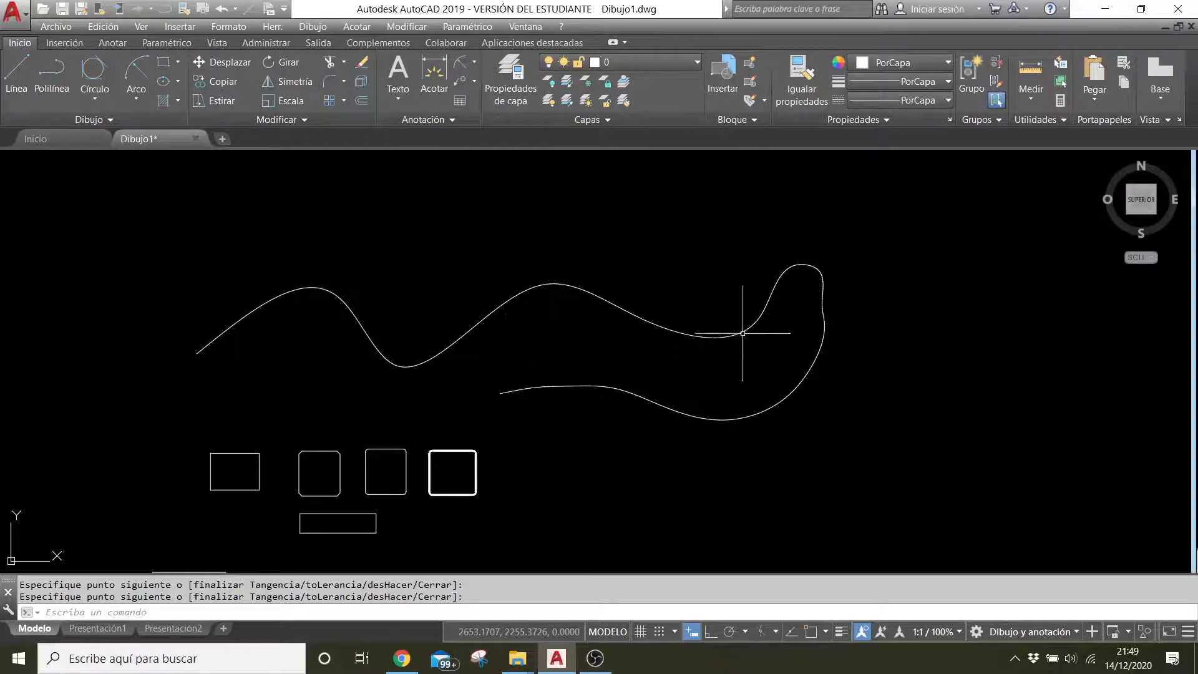
click(98, 119)
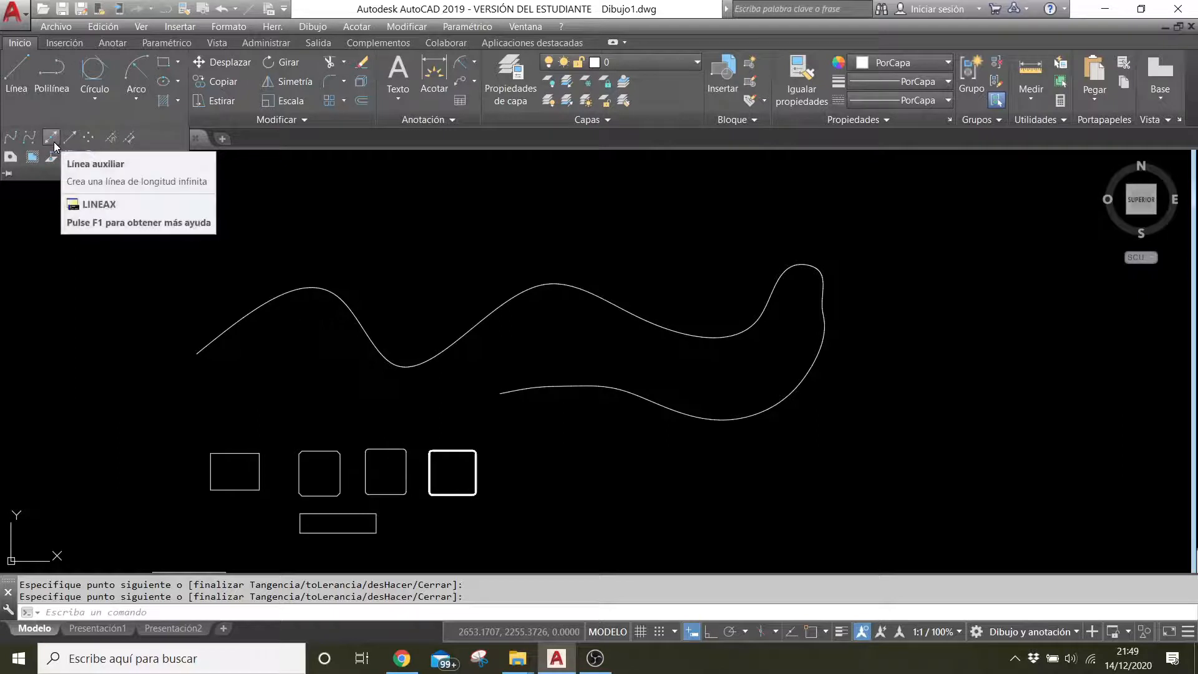
click(88, 139)
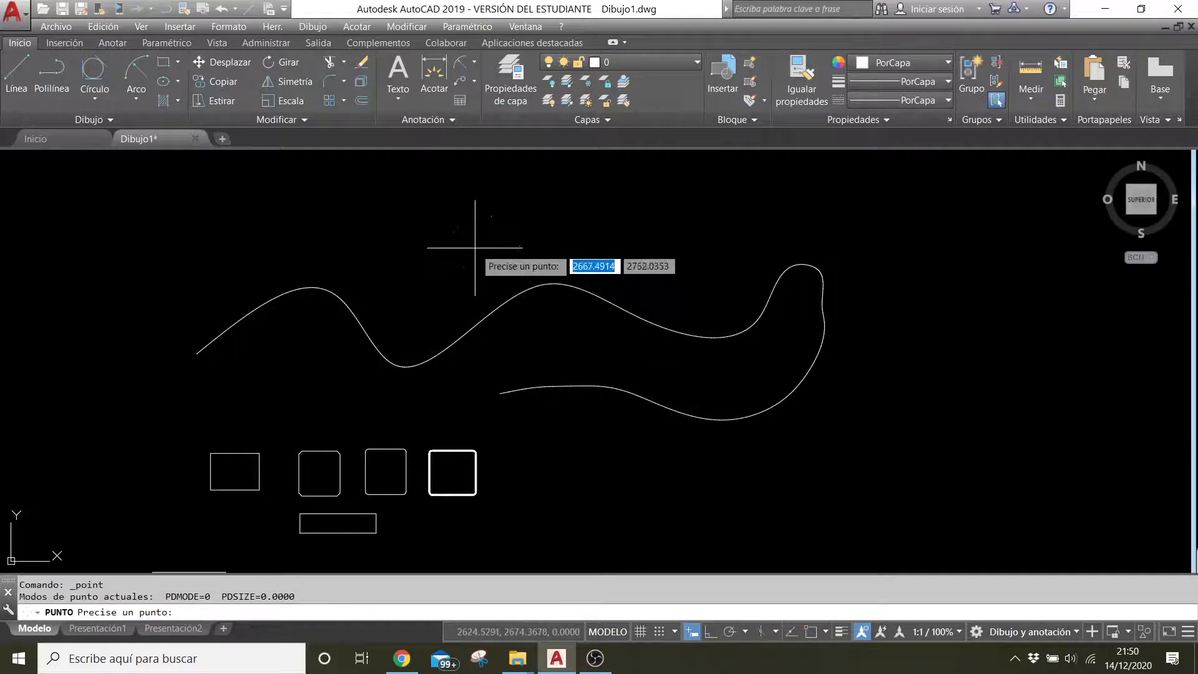
scroll(484, 225, up, 2)
scroll(462, 209, up, 3)
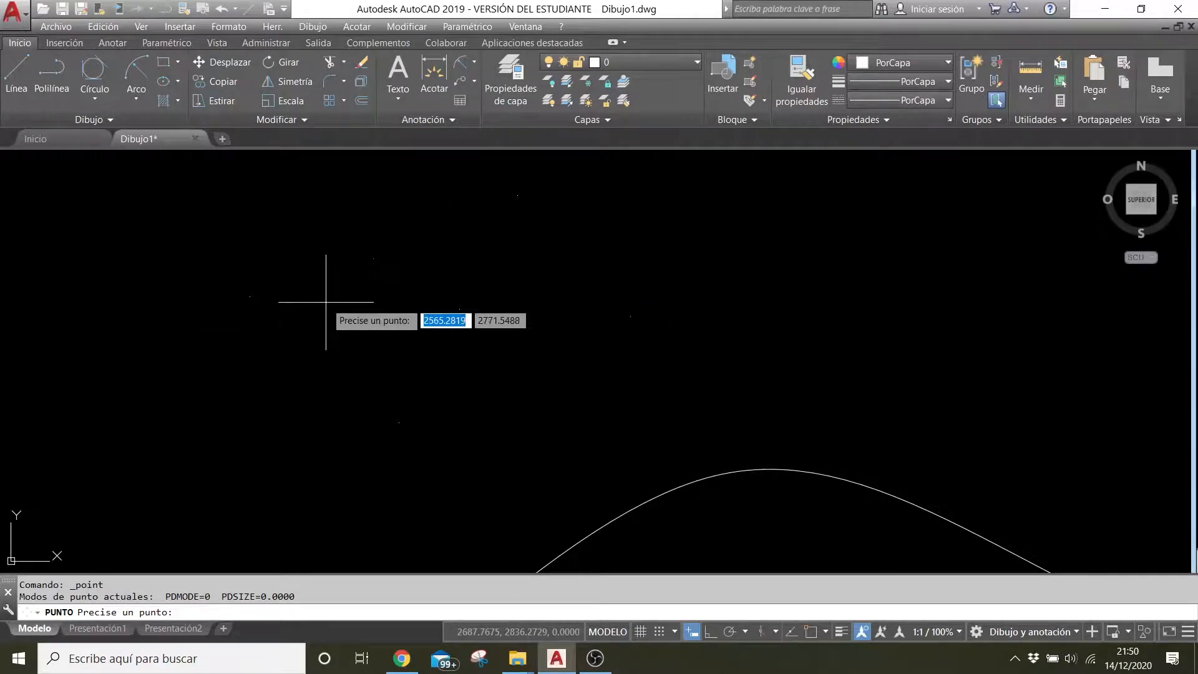
- Set the point style to the circle with a crossing X, sized relative to the screen
click(228, 27)
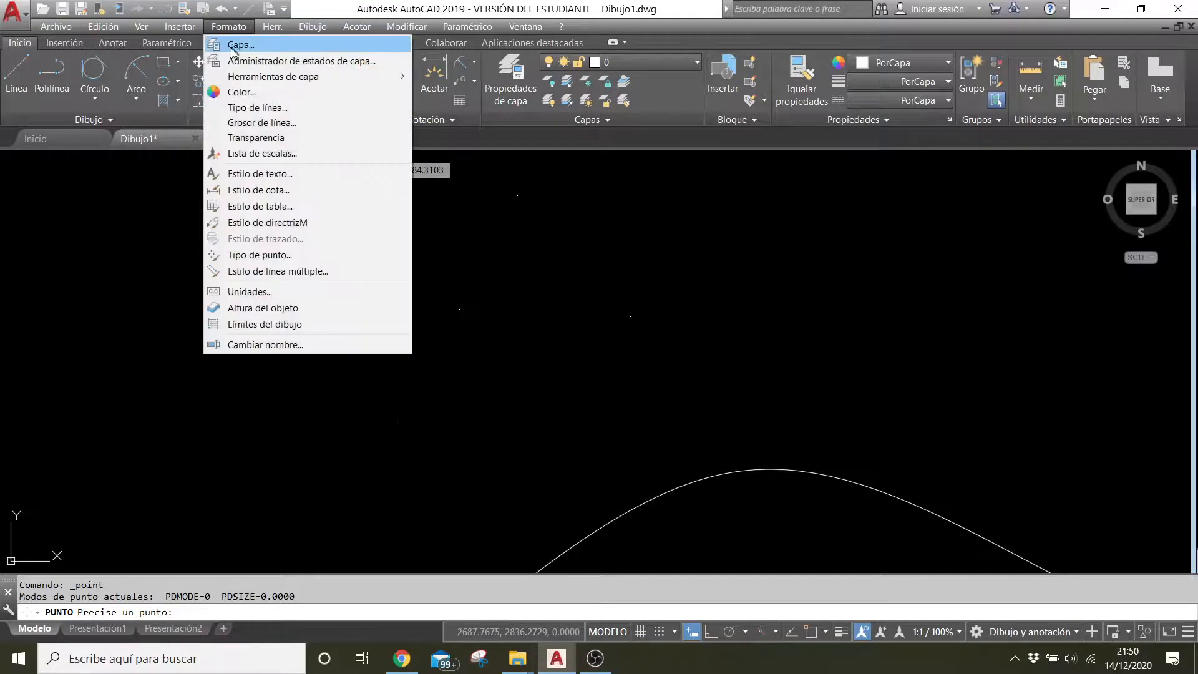
click(248, 256)
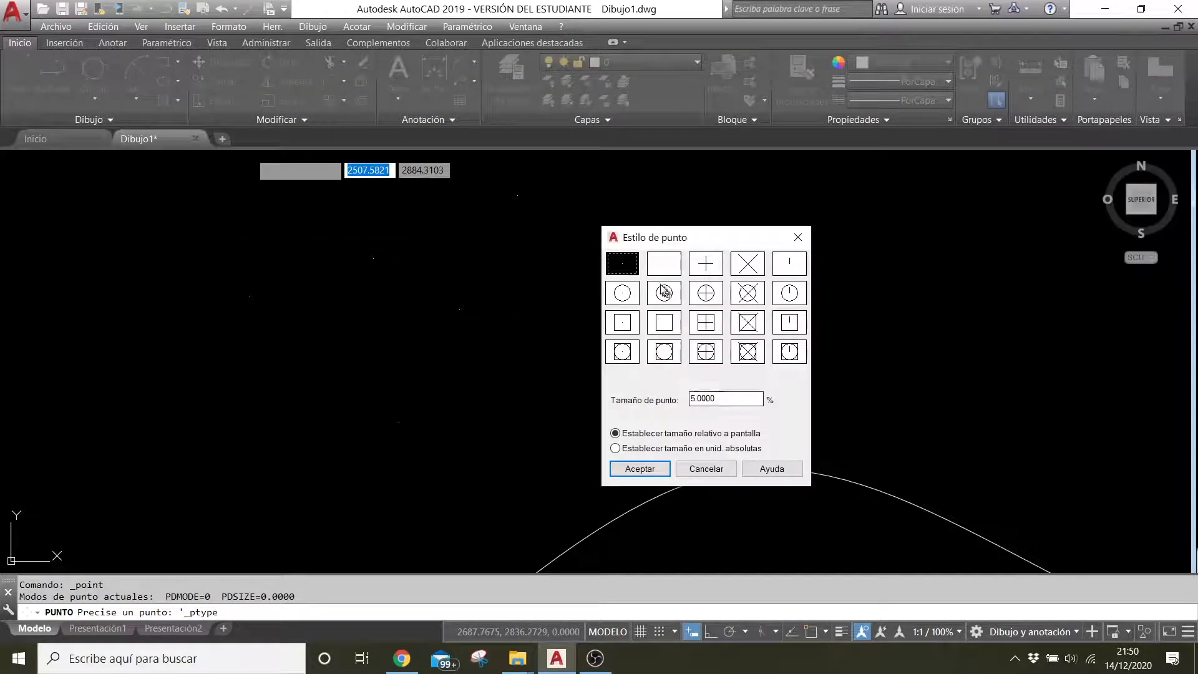
click(752, 297)
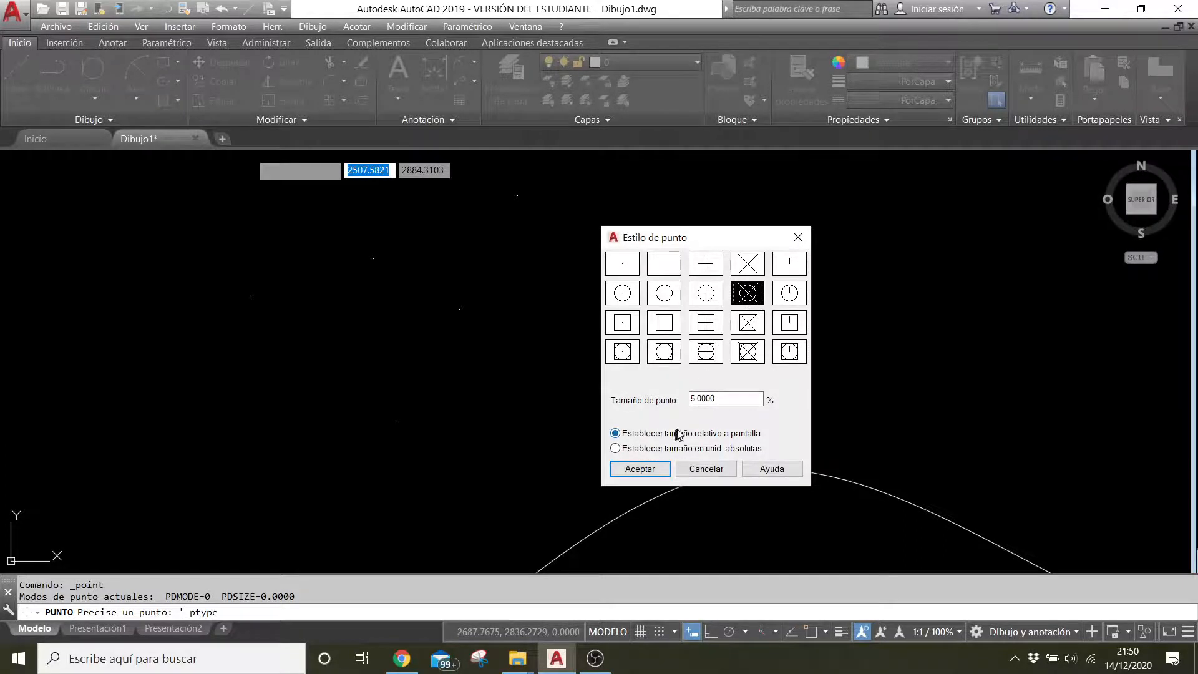
click(653, 471)
- Examine the restyled points above the spline at several zoom levels, from close up to the whole drawing
scroll(412, 281, down, 3)
scroll(429, 246, up, 5)
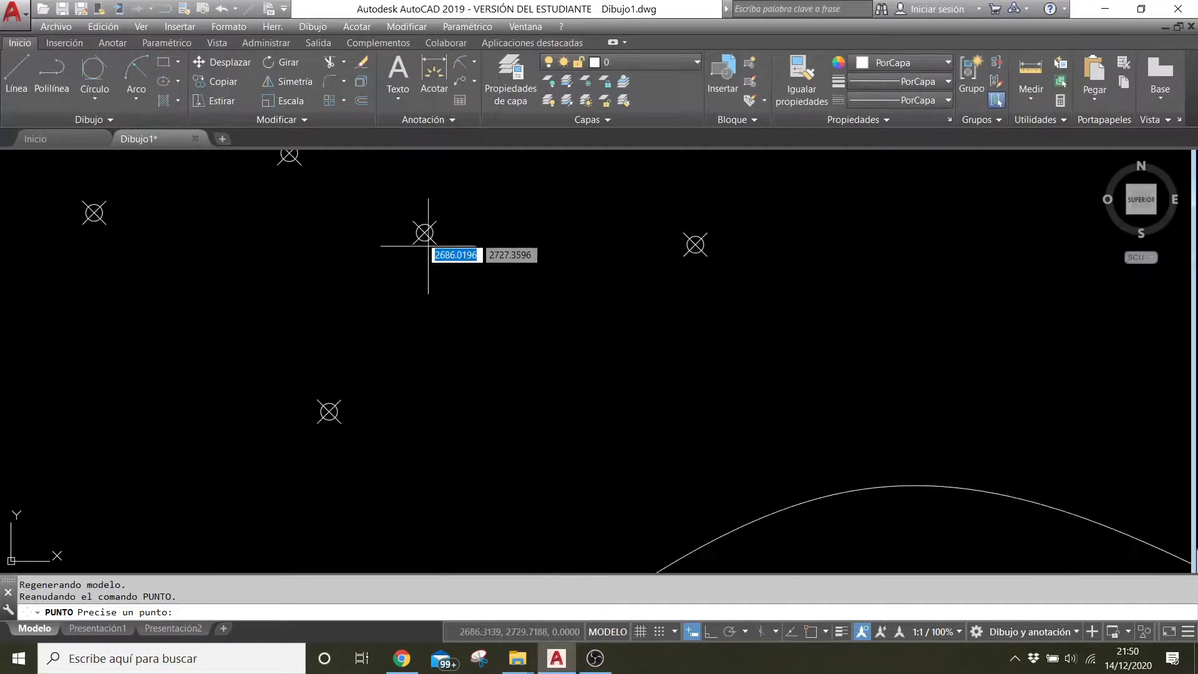
scroll(415, 256, up, 2)
scroll(402, 267, down, 4)
scroll(387, 250, up, 3)
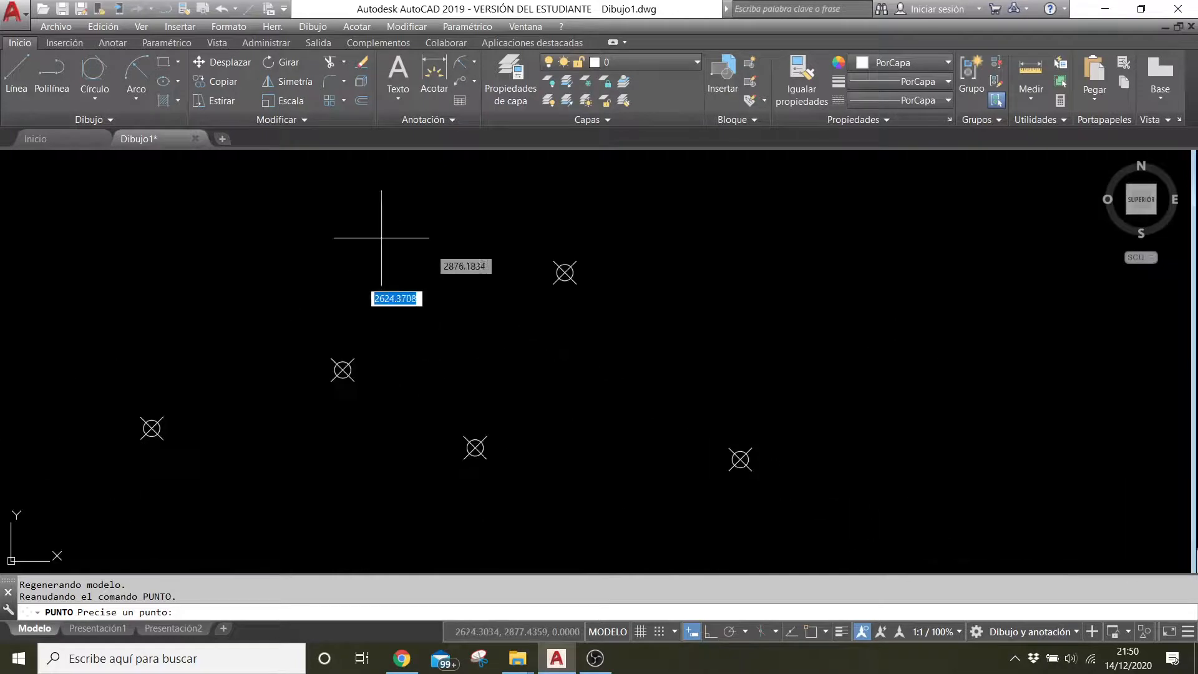
scroll(368, 312, up, 3)
scroll(378, 399, down, 2)
scroll(388, 415, up, 5)
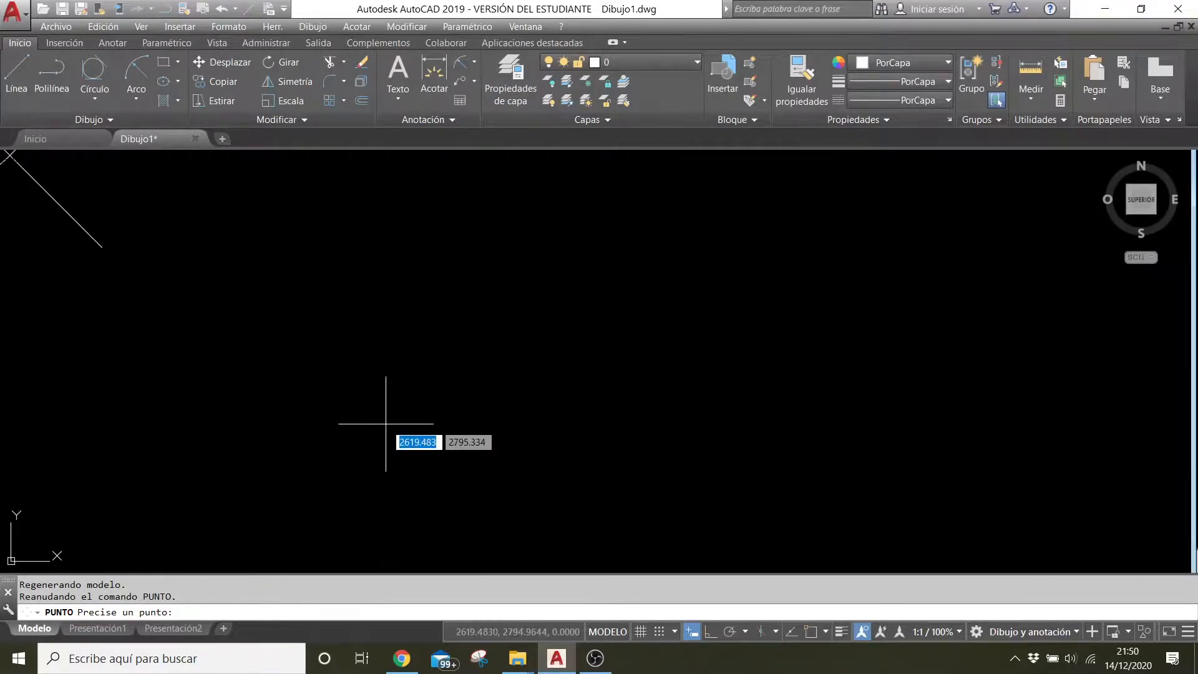
scroll(400, 426, down, 3)
scroll(421, 222, up, 2)
scroll(428, 249, down, 4)
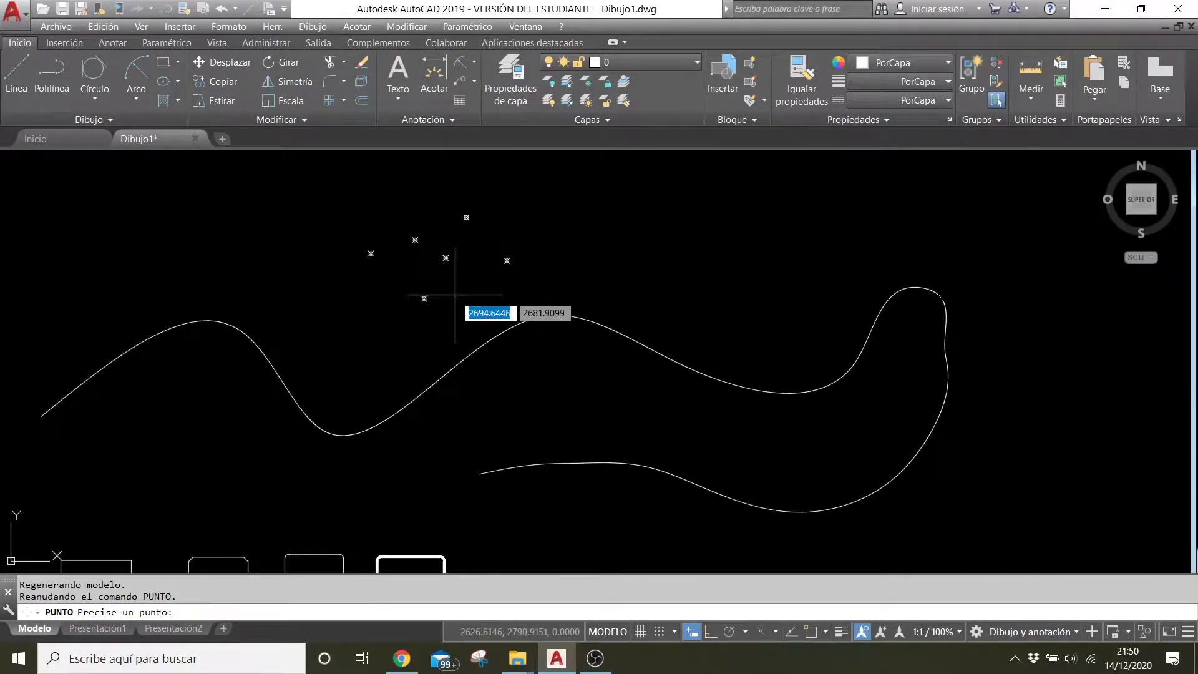
scroll(453, 325, down, 5)
scroll(381, 419, up, 7)
scroll(444, 345, down, 7)
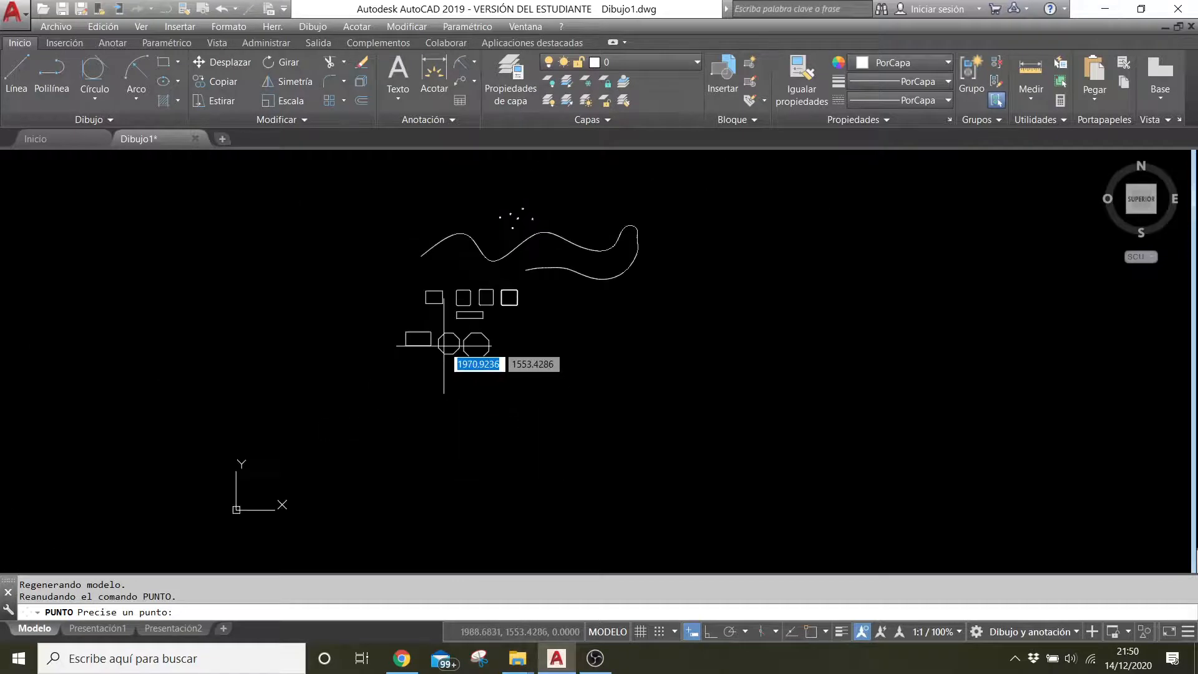
scroll(519, 212, up, 4)
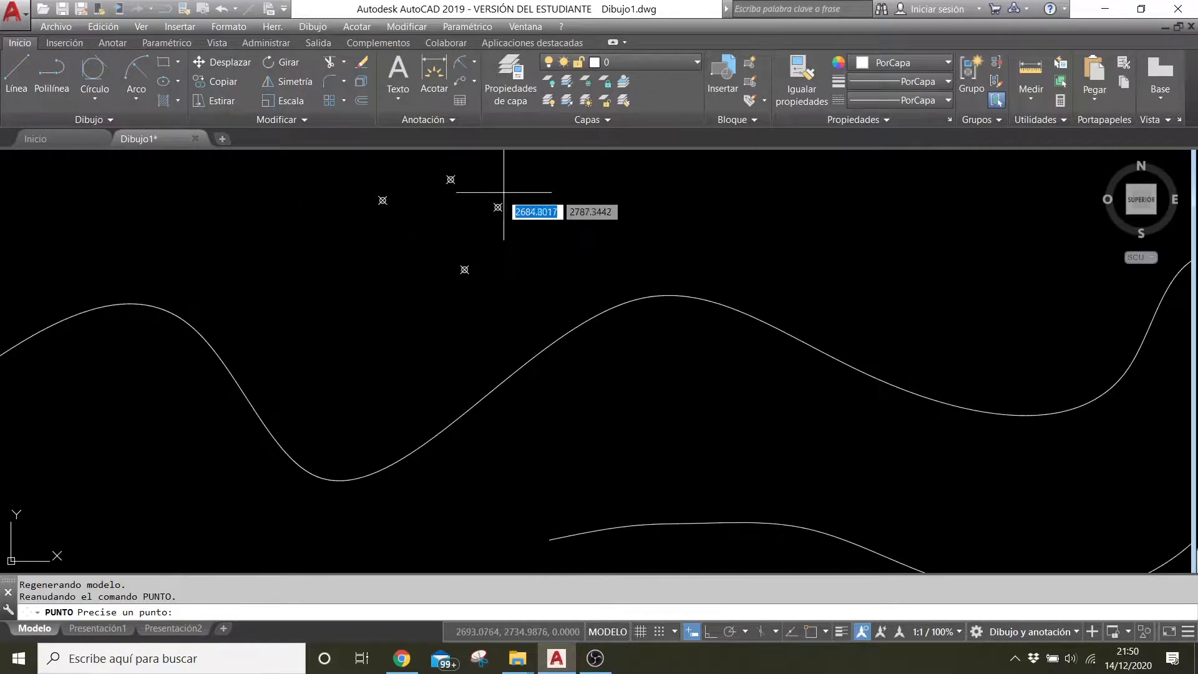
scroll(477, 324, down, 5)
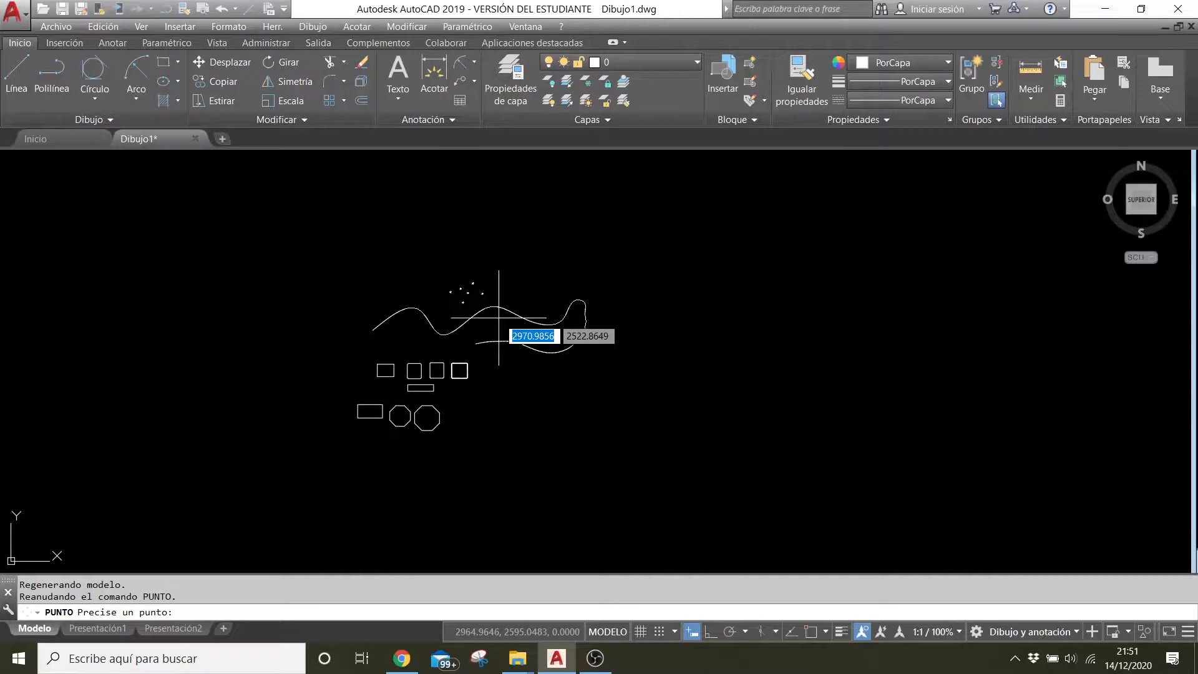
- End the point command, regenerate the drawing with REGEN and compare the point markers' size at different zoom levels
key(Escape)
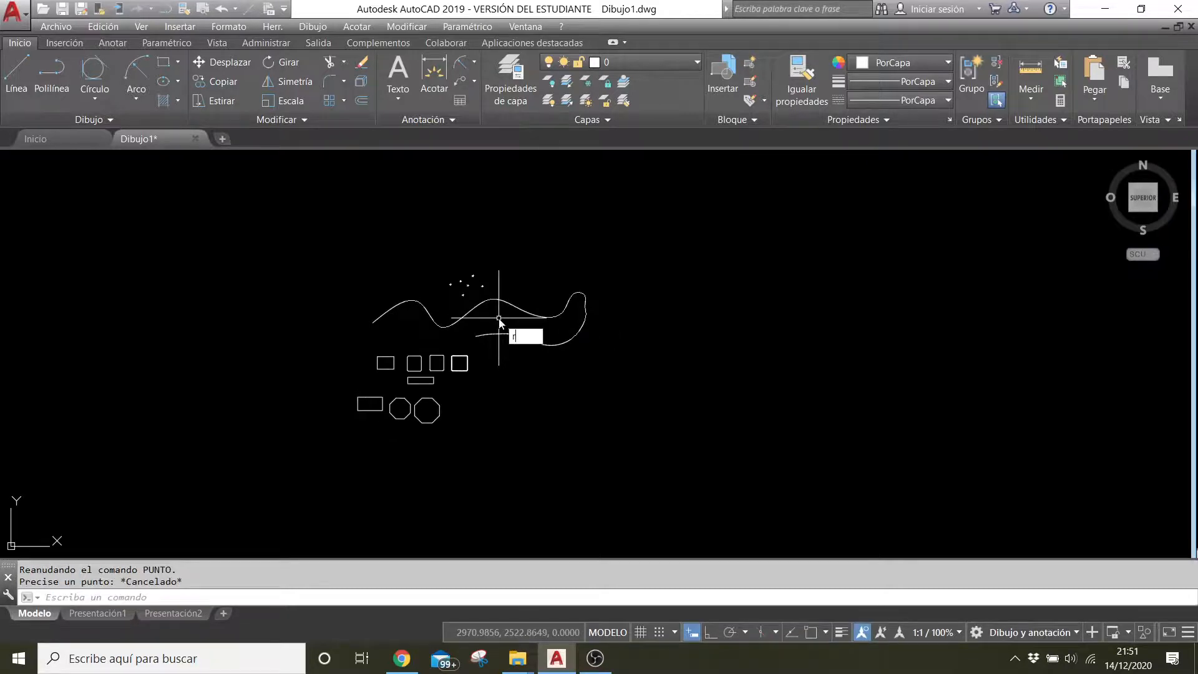
text(rg)
key(Return)
scroll(498, 337, down, 8)
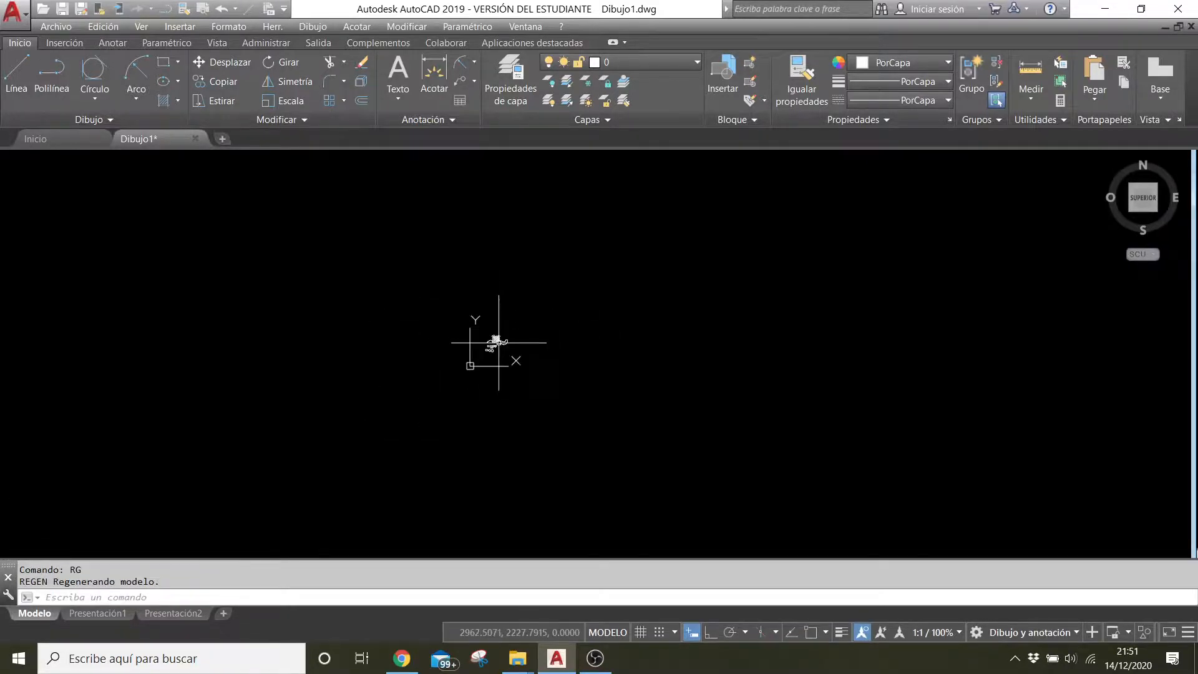
scroll(498, 345, up, 8)
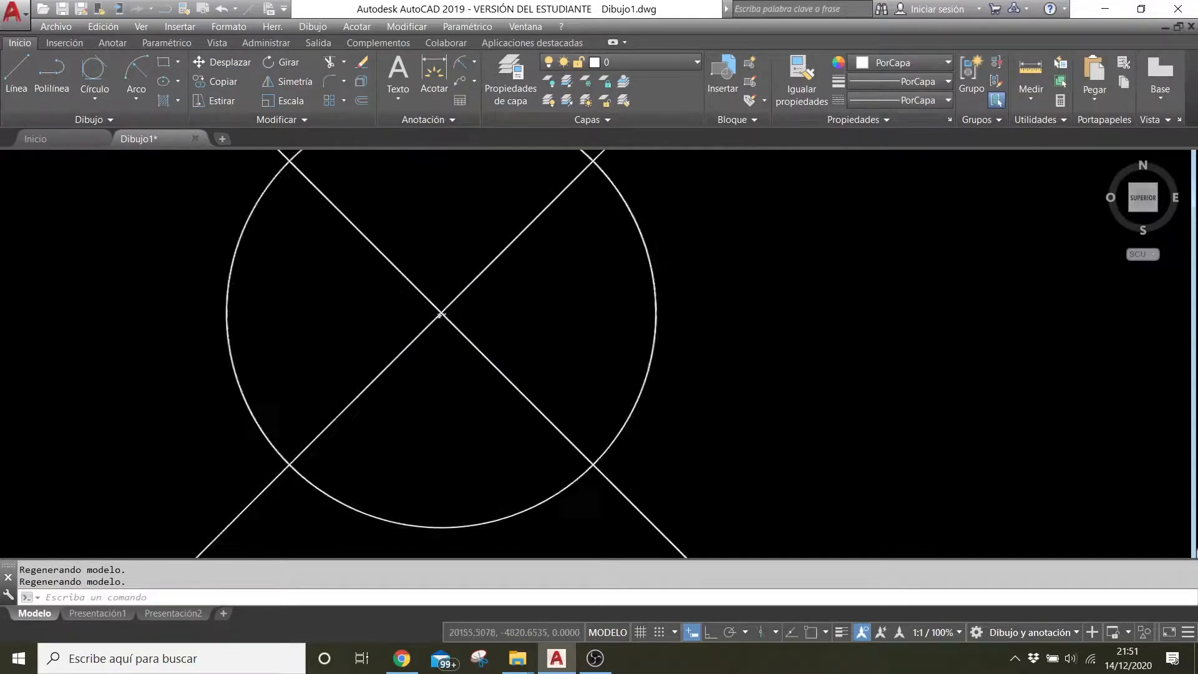
scroll(510, 359, down, 2)
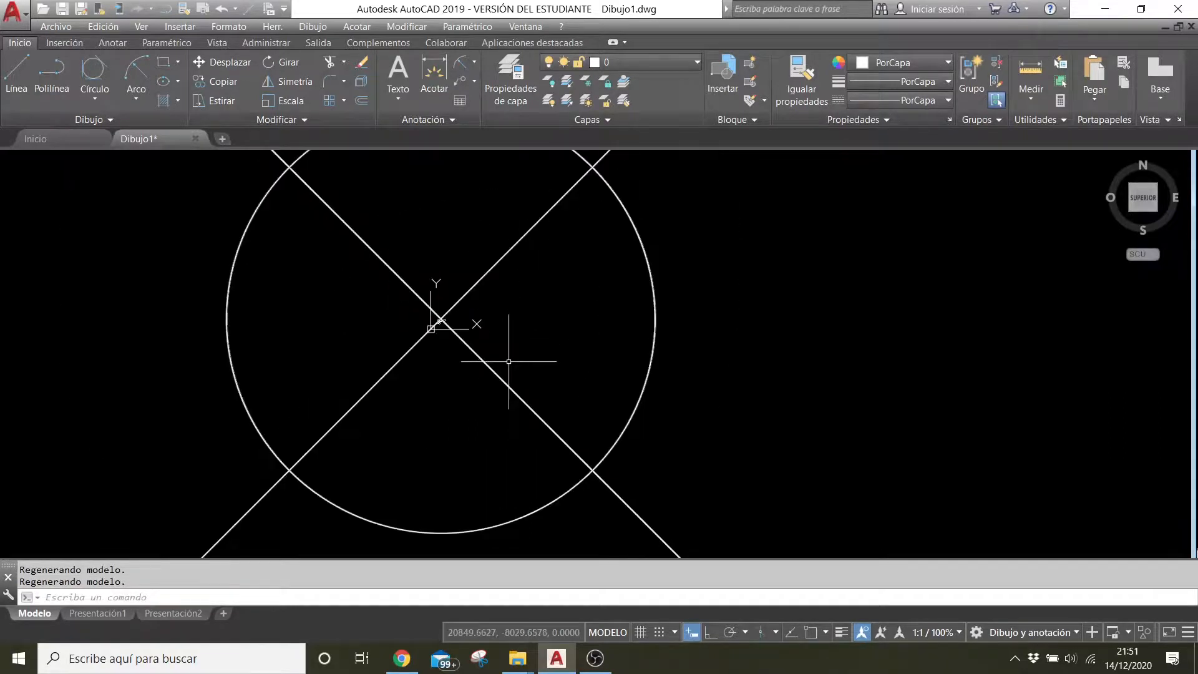
scroll(510, 361, down, 1)
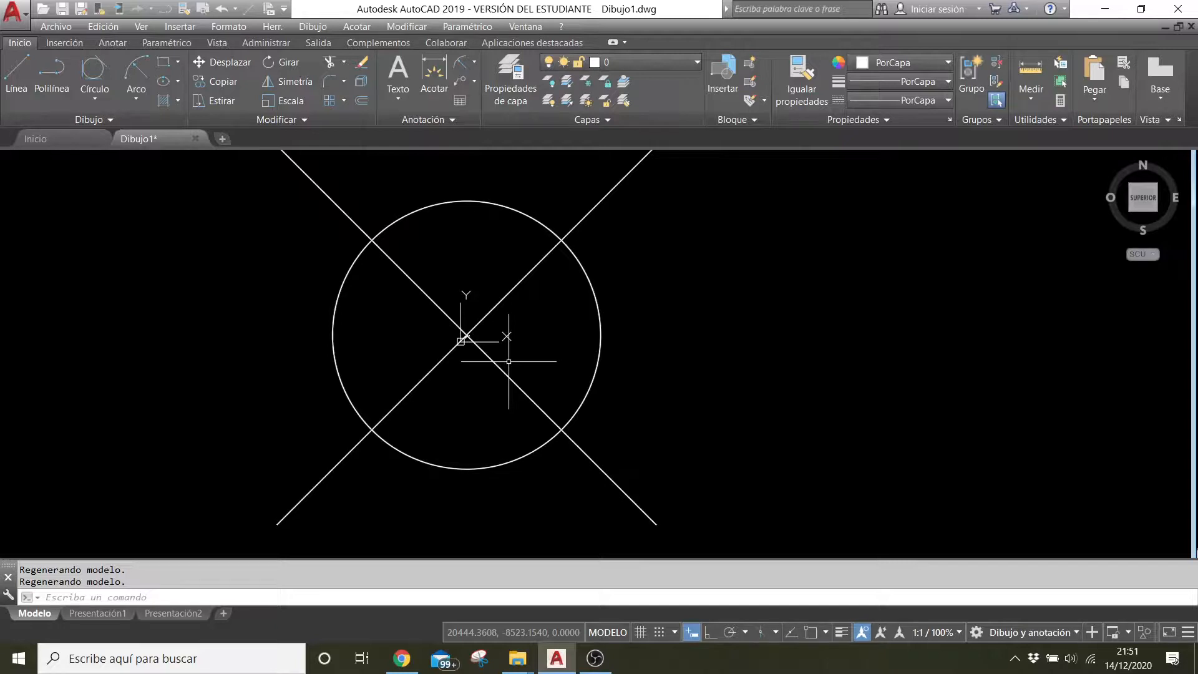
- Regenerate the drawing while far out and again with all the shapes in view, and inspect the resized point markers
key(Return)
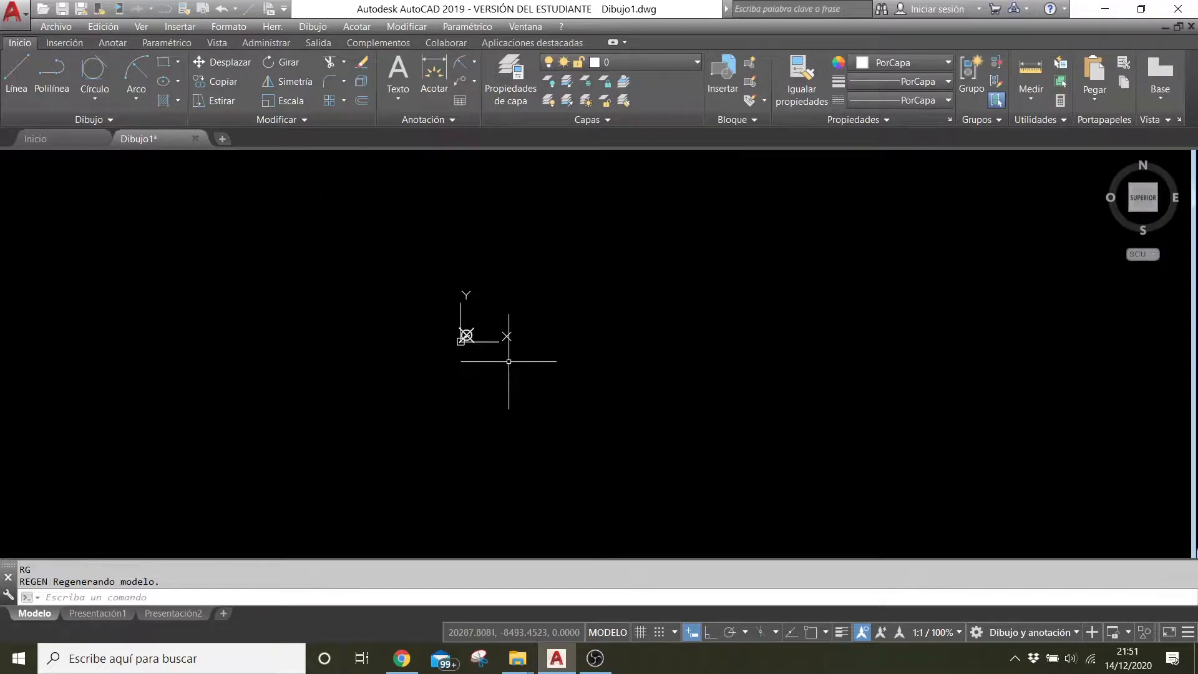
scroll(493, 312, up, 10)
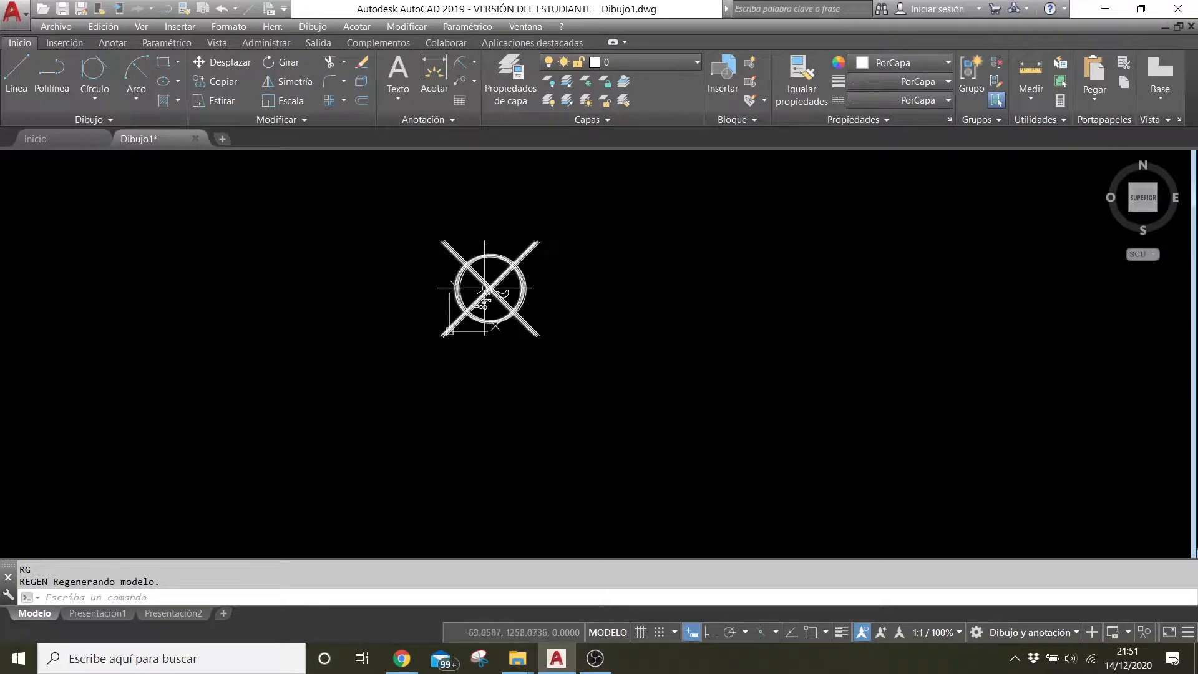
scroll(494, 288, up, 4)
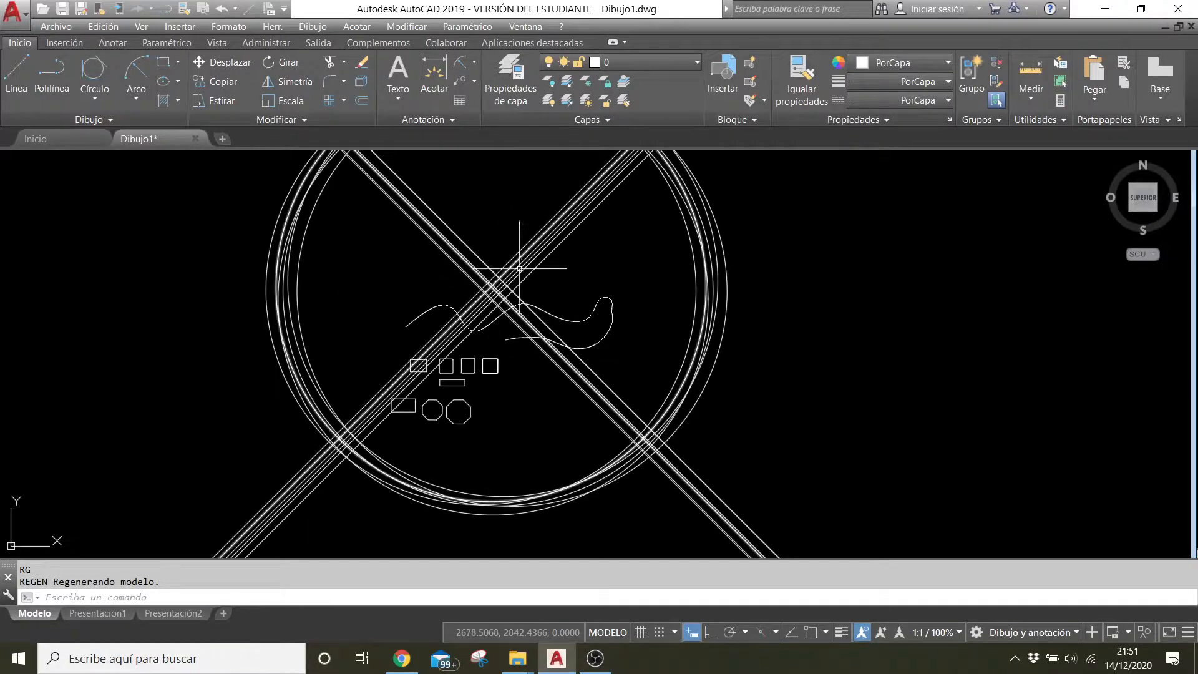
text(rg)
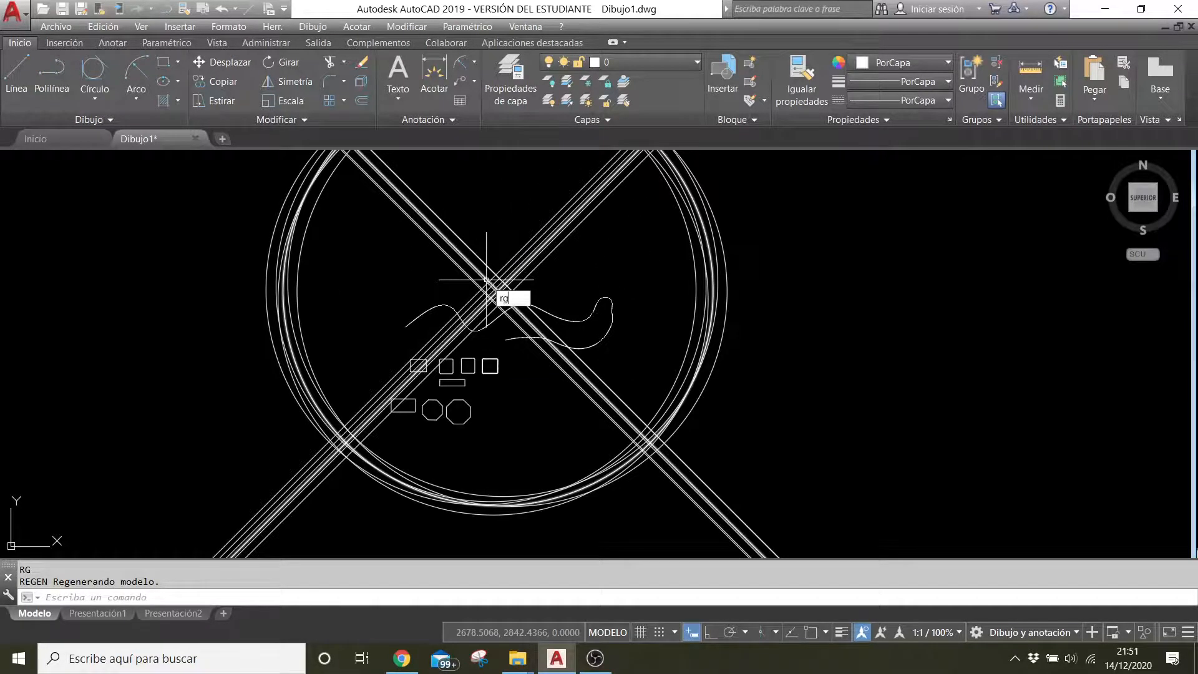
key(Return)
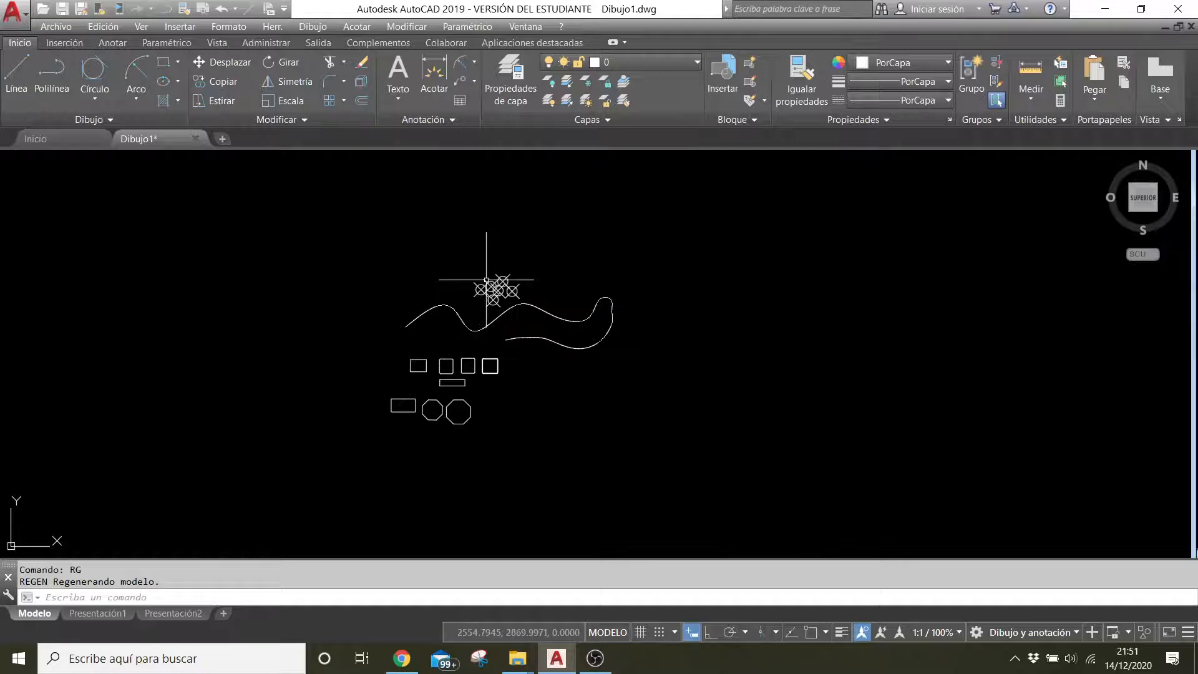
scroll(490, 281, up, 3)
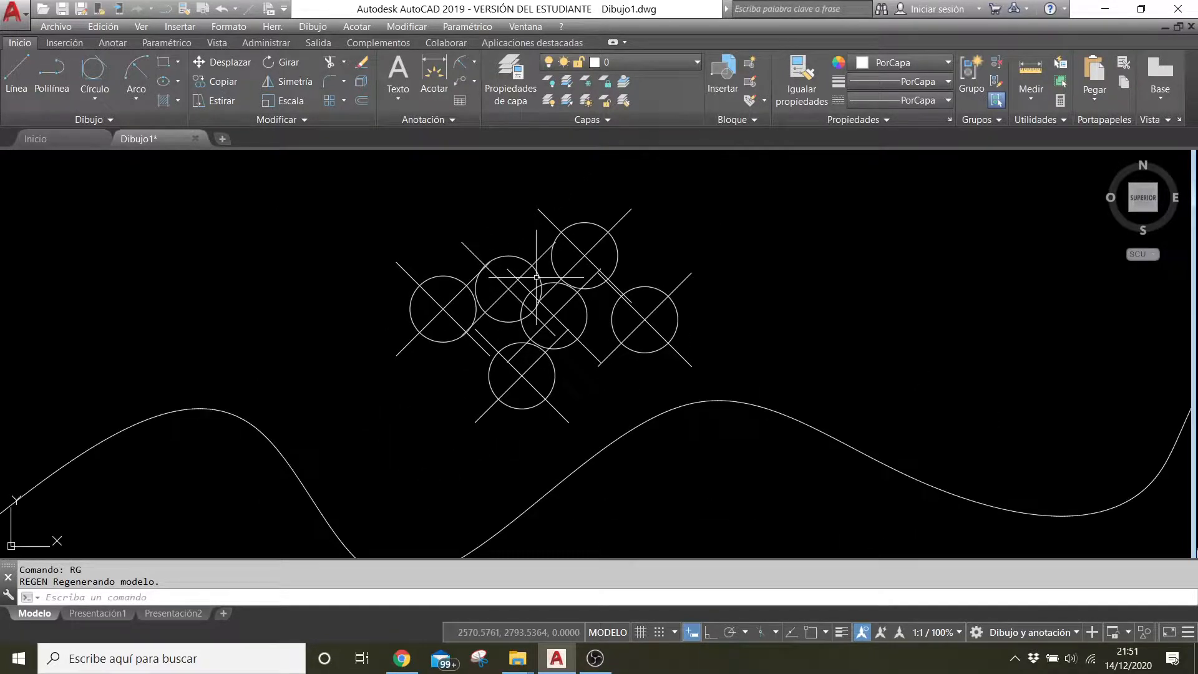
scroll(518, 269, up, 4)
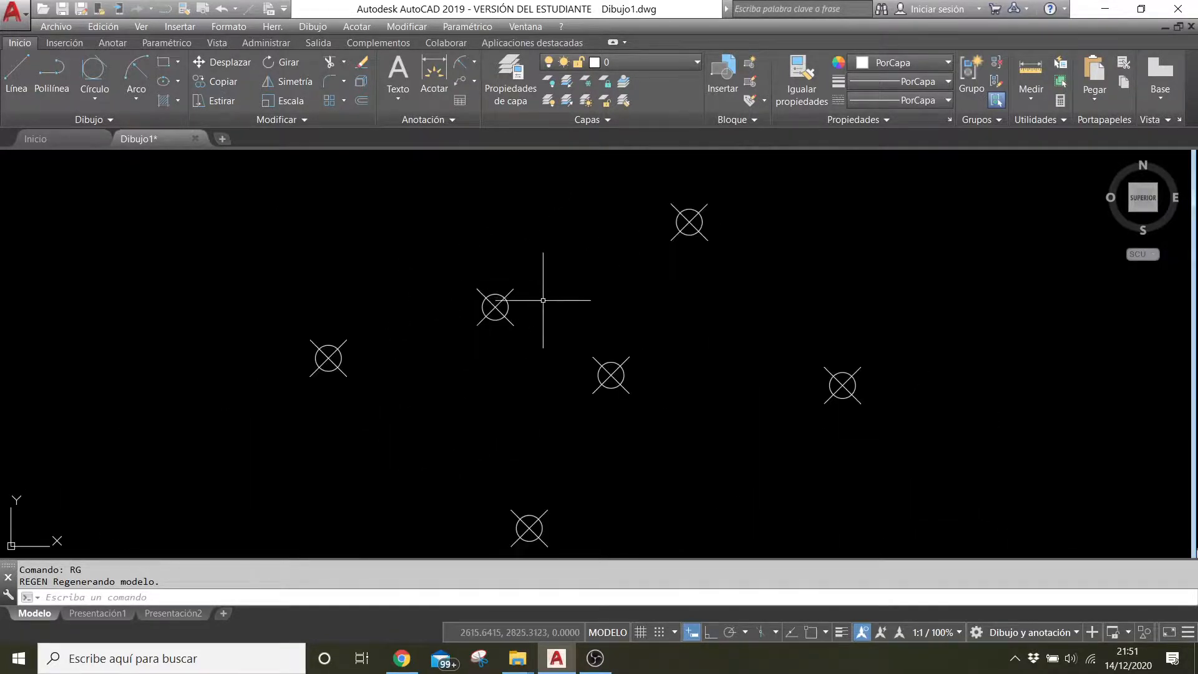
scroll(565, 378, down, 5)
scroll(556, 391, up, 4)
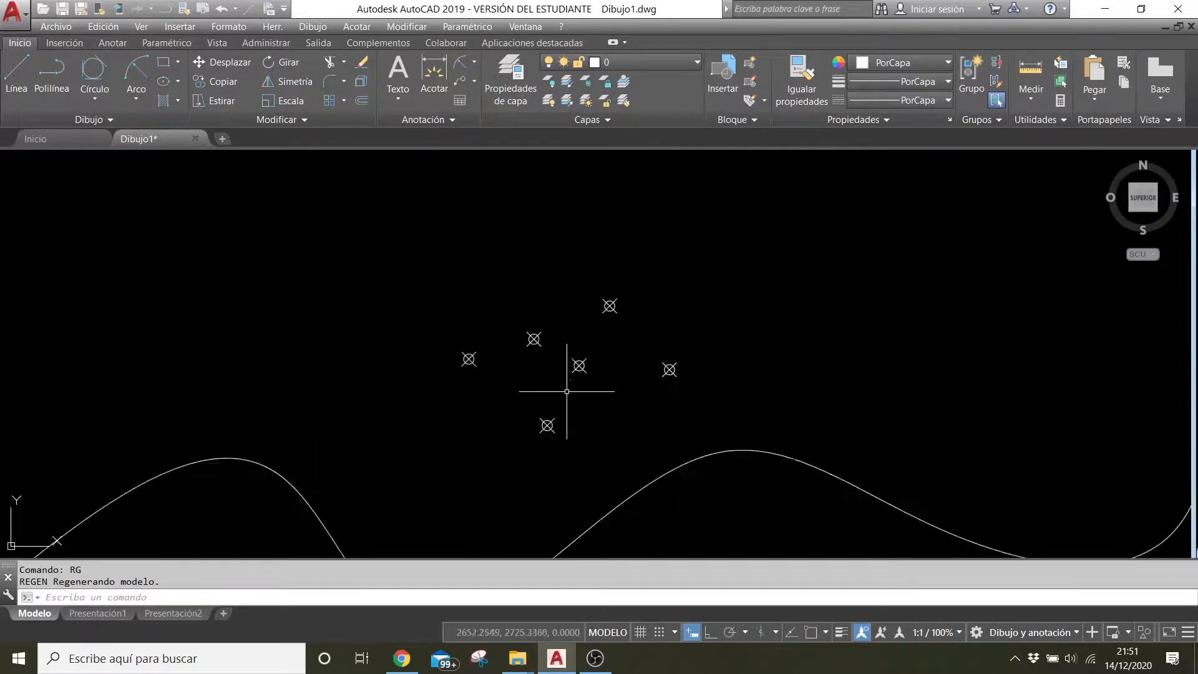
middle_drag(612, 437, 545, 292)
scroll(545, 292, down, 5)
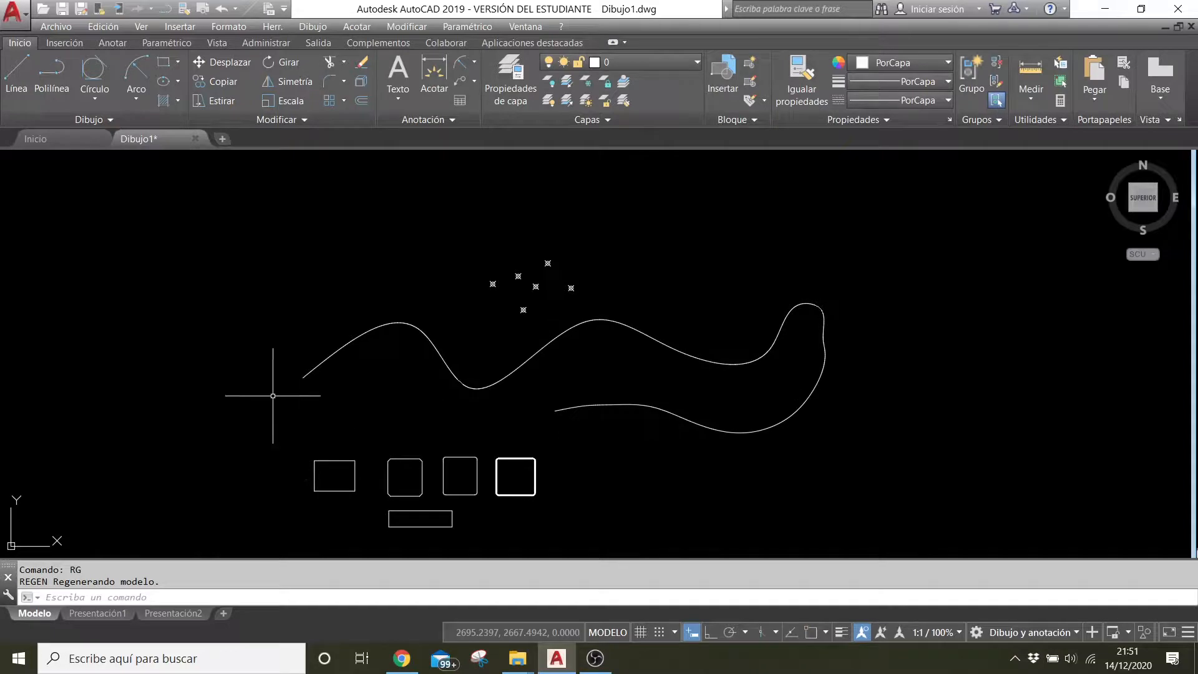
click(110, 118)
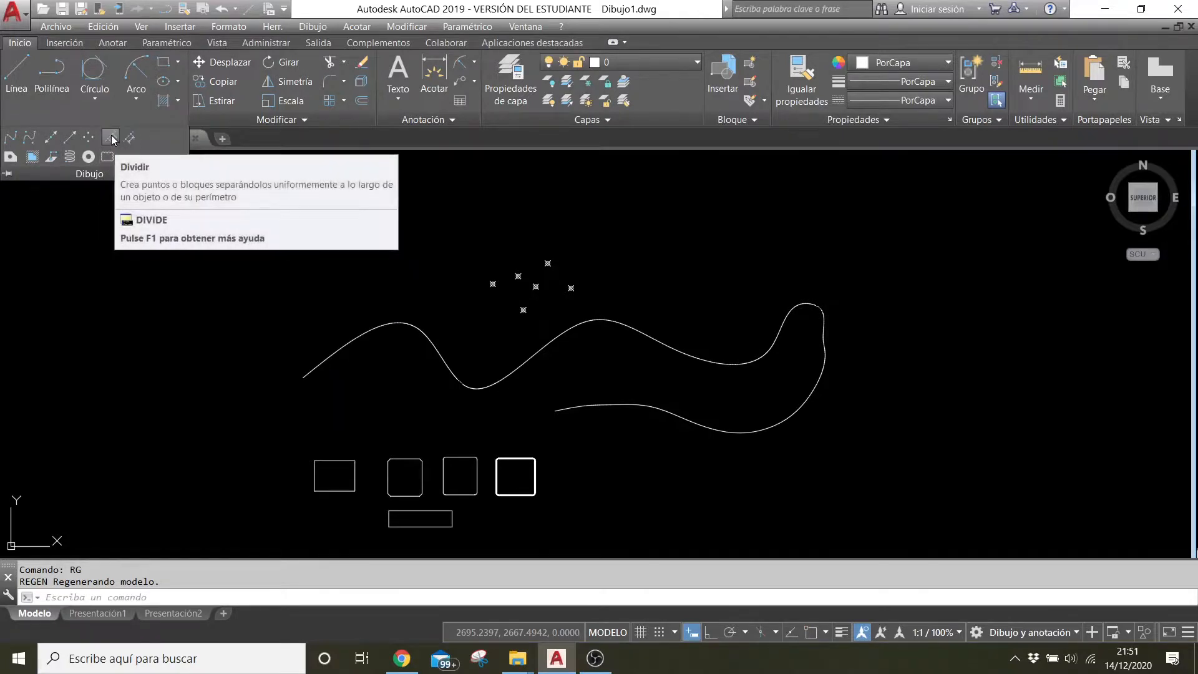
click(112, 138)
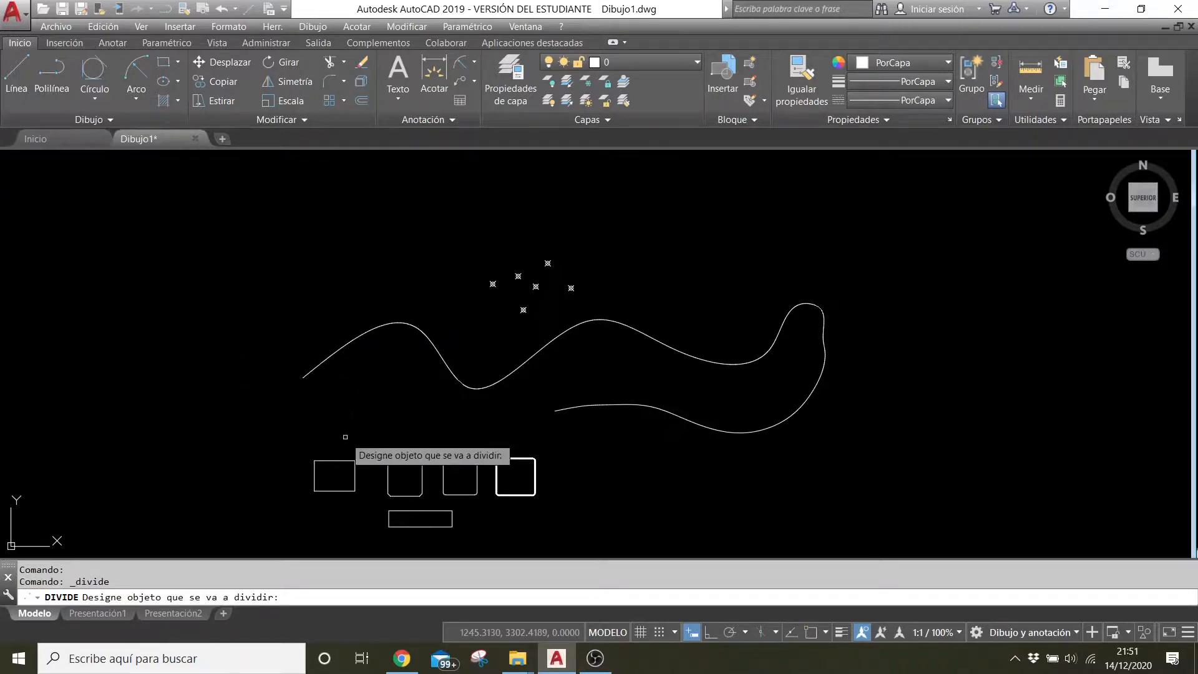
key(Escape)
key(Escape)
- Draw a single, nearly horizontal line about 836 units long in the empty area above and left of the spline
text(l)
key(Return)
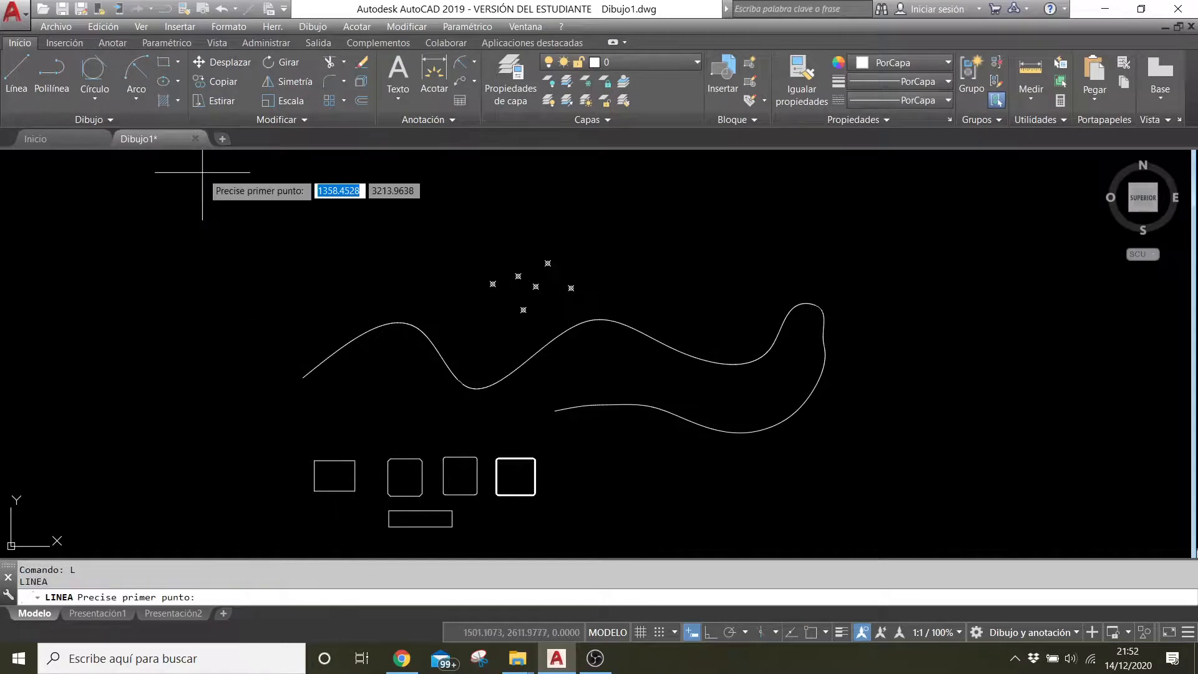
click(178, 201)
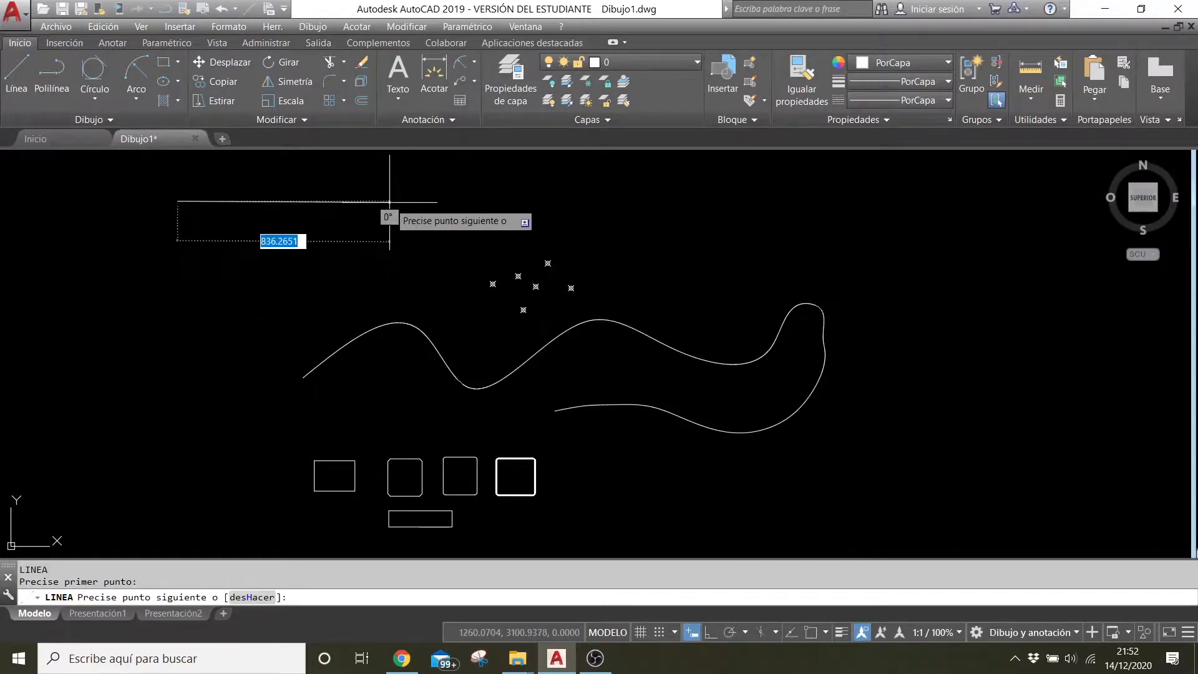
click(390, 202)
key(Return)
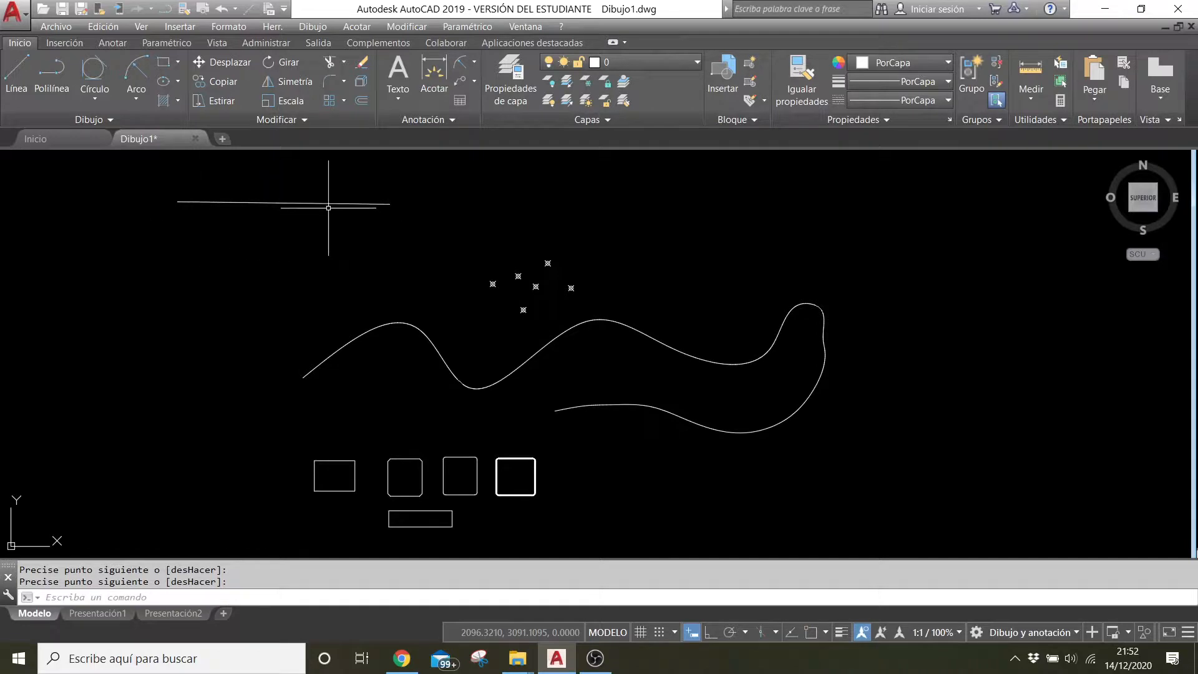
- Divide the nearly horizontal line into 4 equal segments with point markers, and briefly select it to inspect it
click(111, 120)
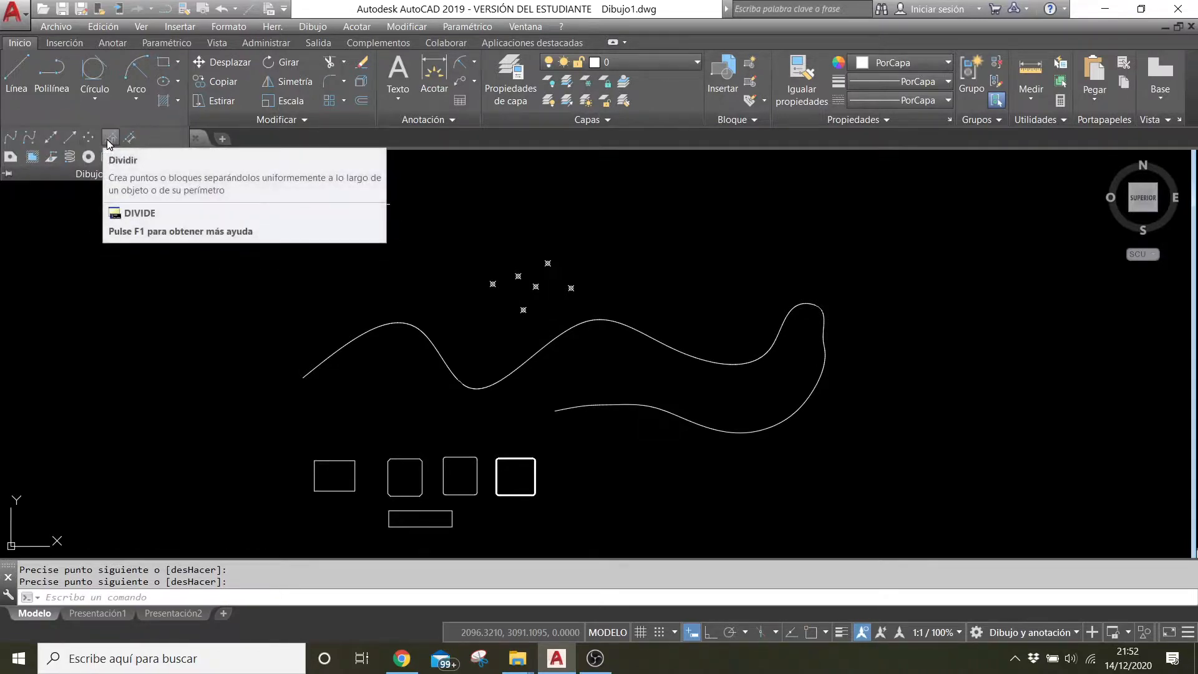
click(104, 141)
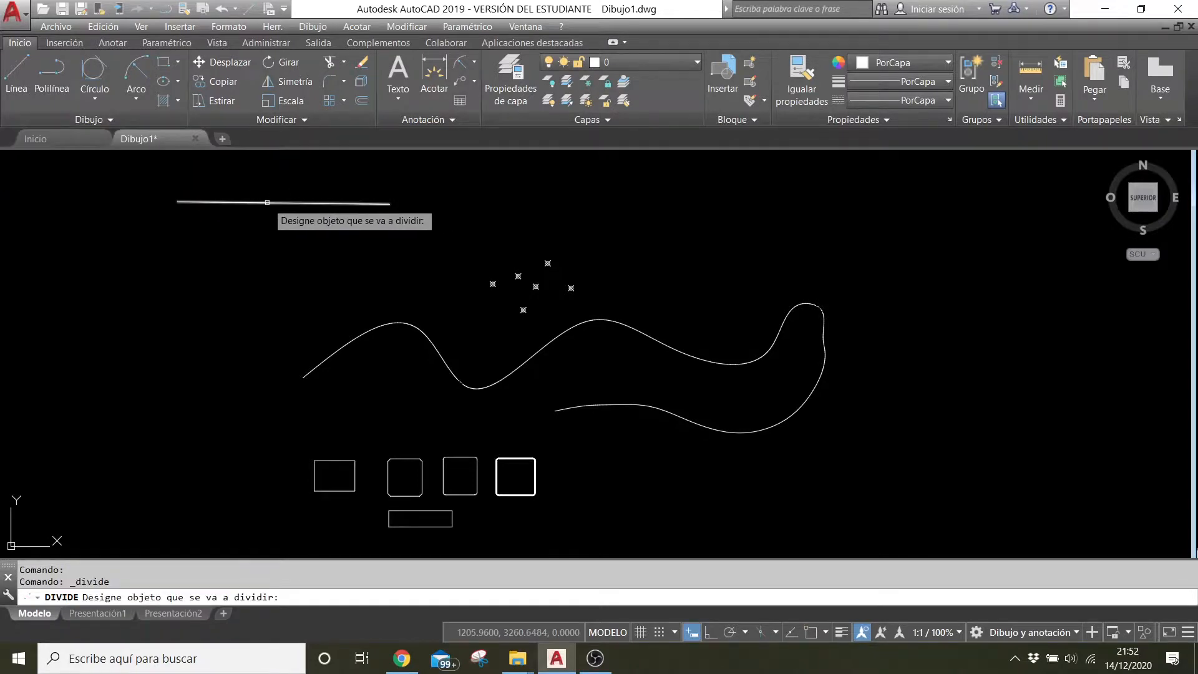
click(269, 202)
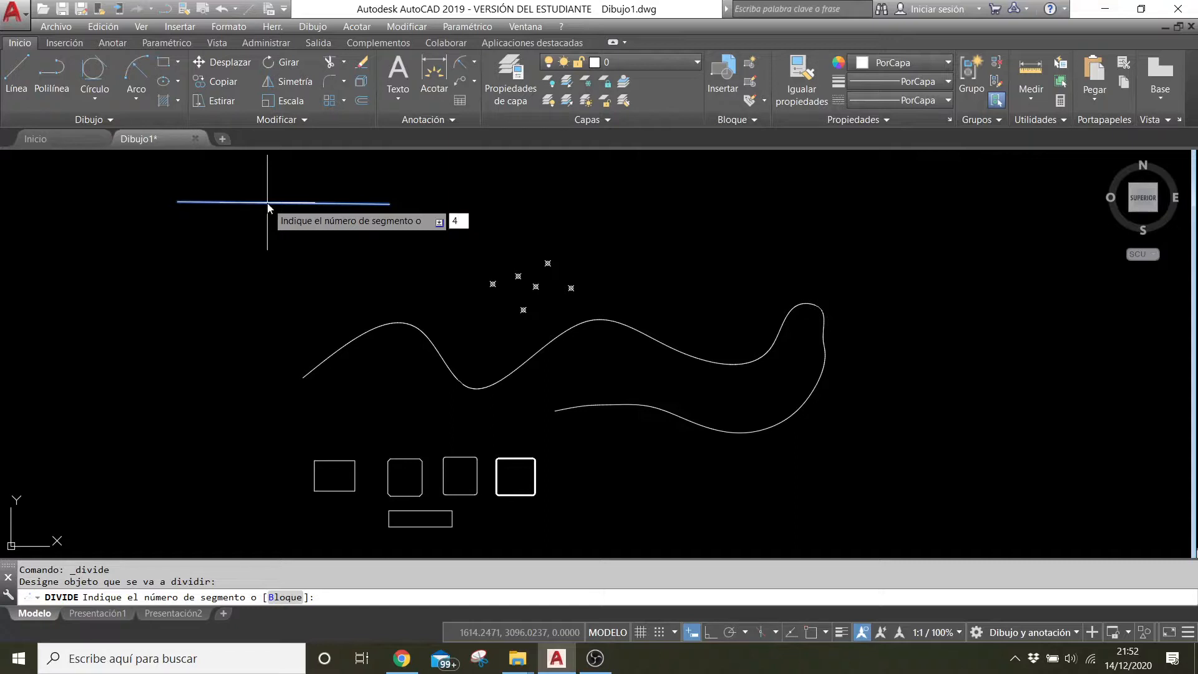
key(Return)
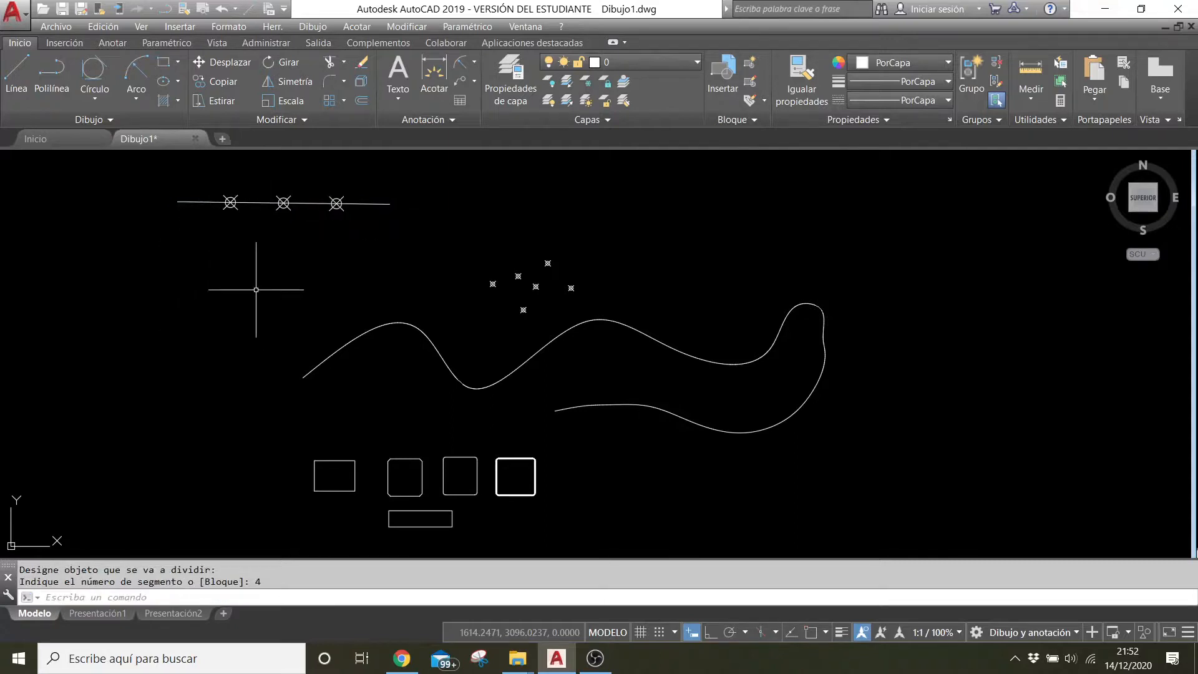
click(257, 202)
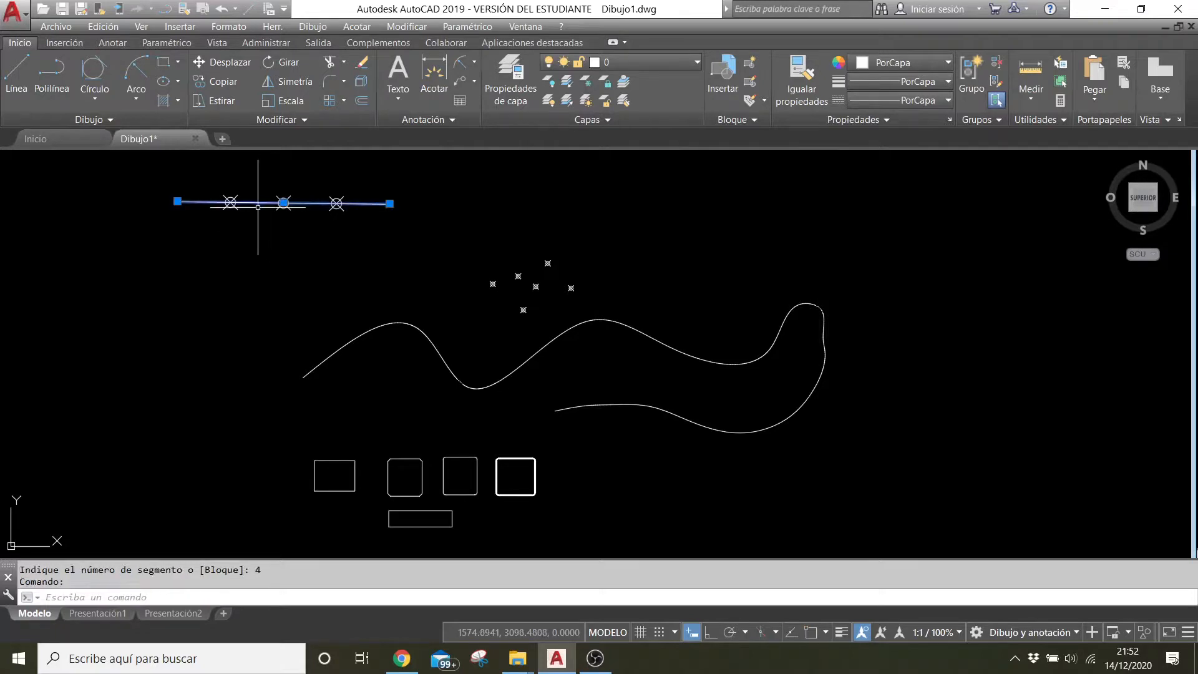
key(Escape)
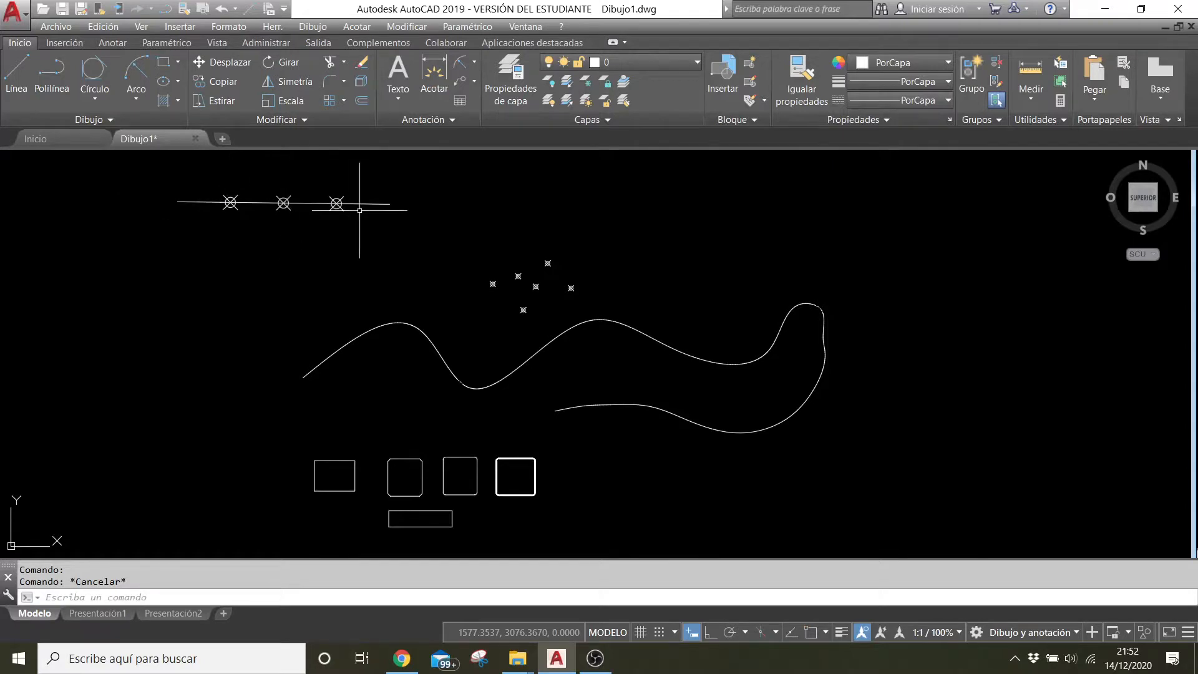
- Select the three division point markers on the nearly horizontal line one by one to inspect them, and clear the selection
scroll(337, 203, up, 4)
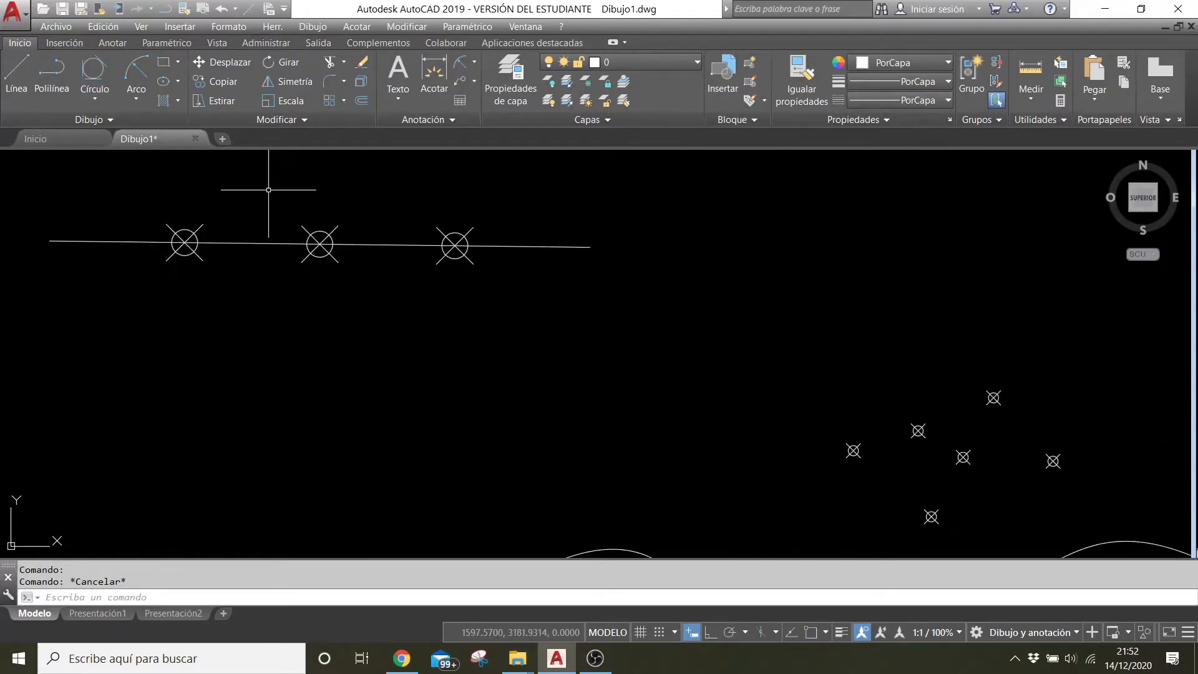
click(289, 200)
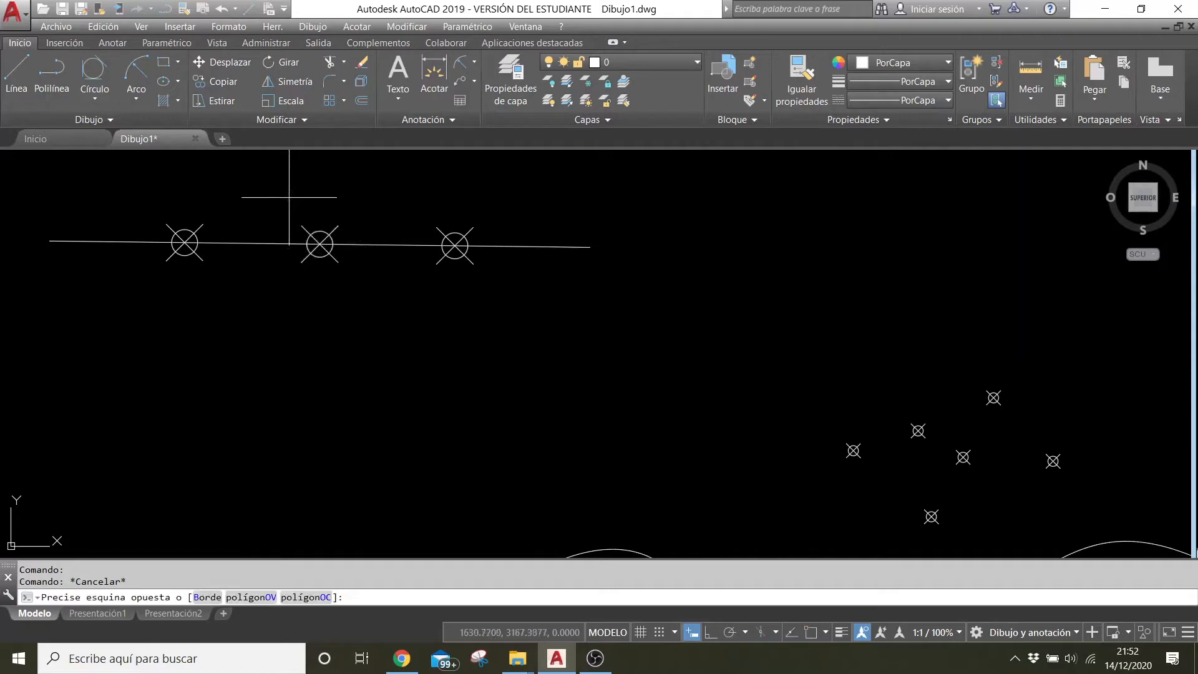
click(357, 270)
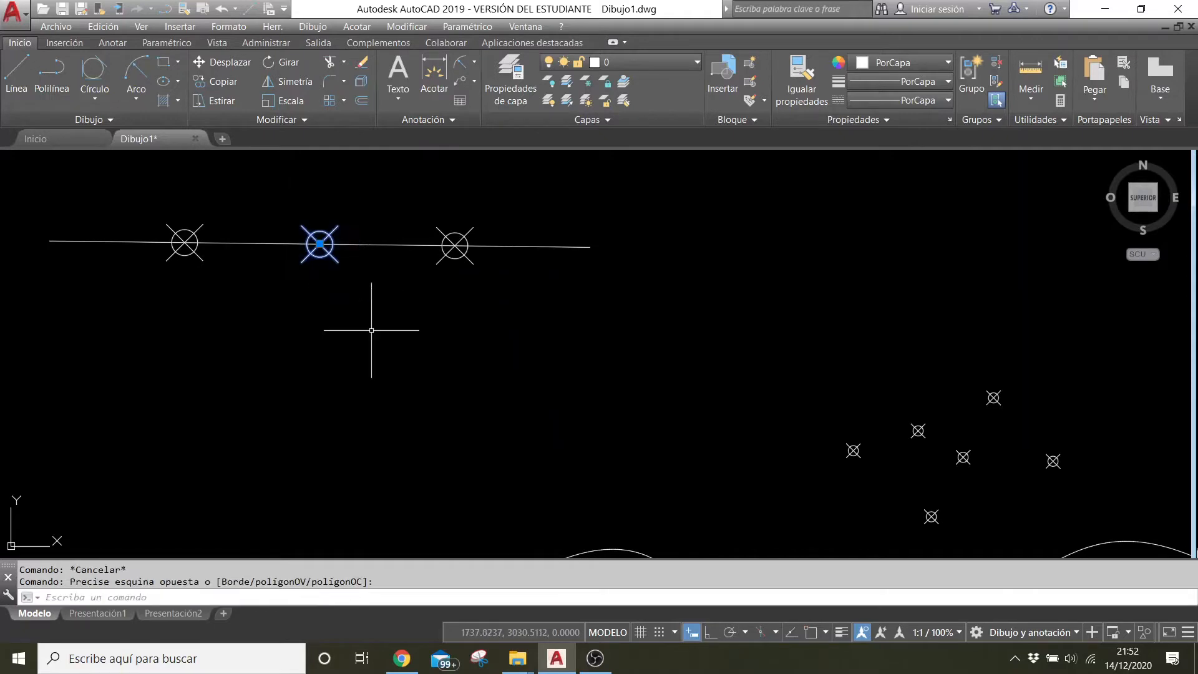
click(422, 206)
click(487, 282)
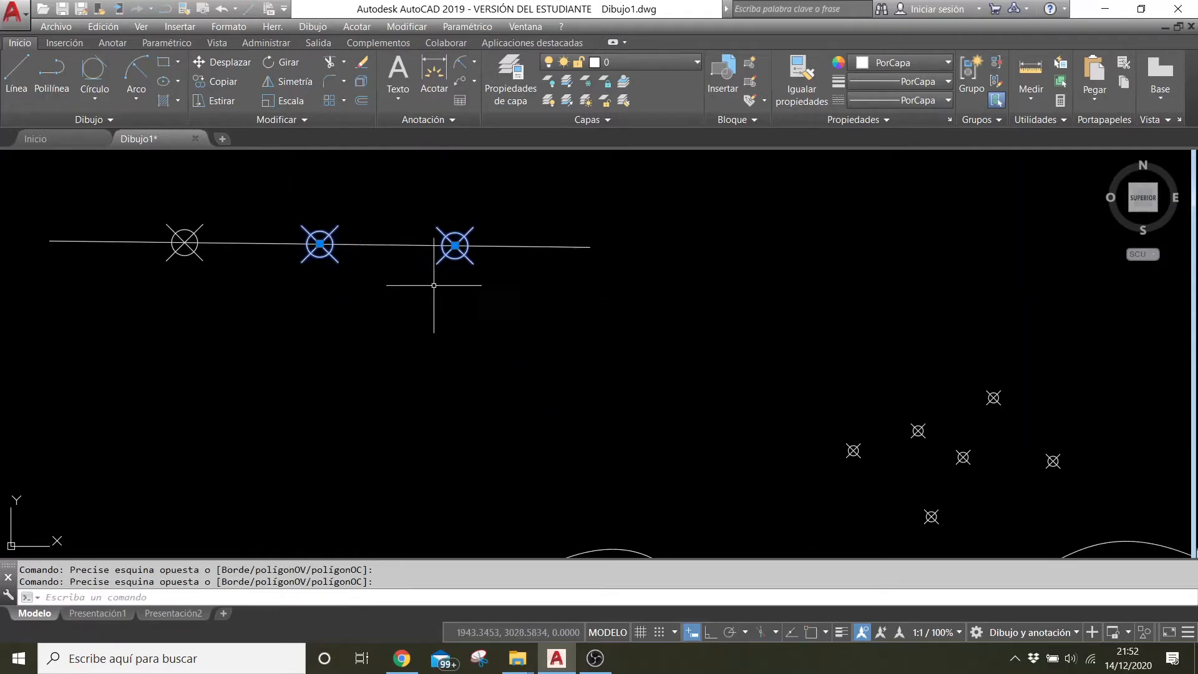
click(139, 187)
click(216, 263)
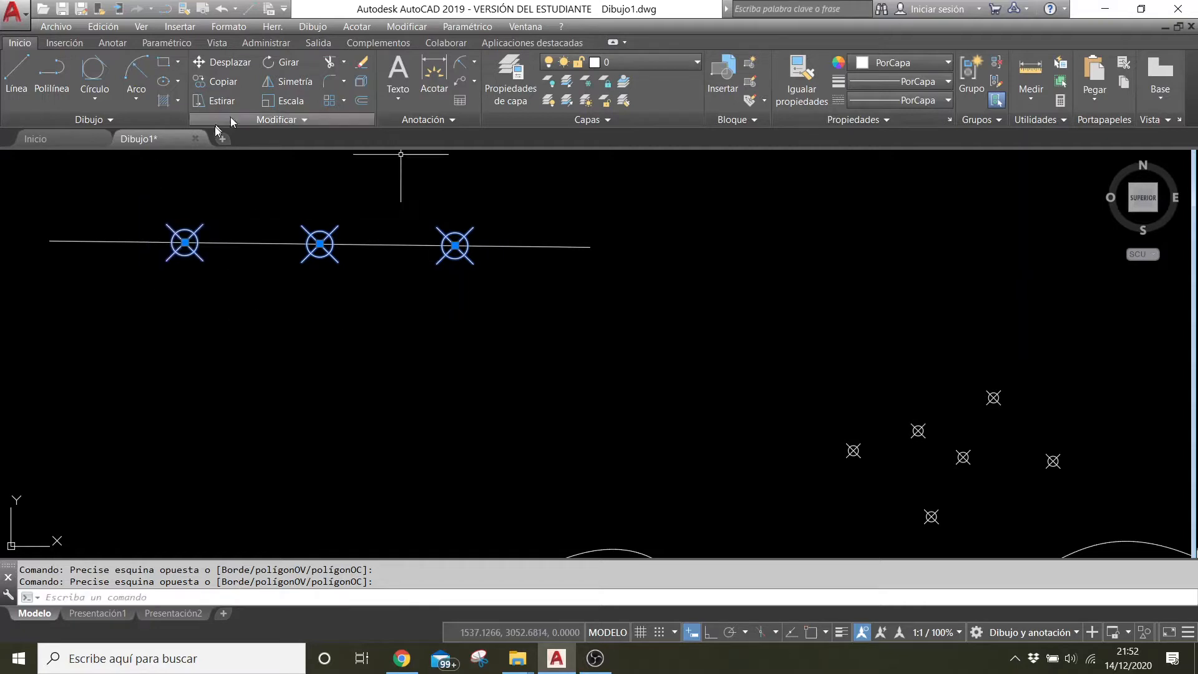
key(Escape)
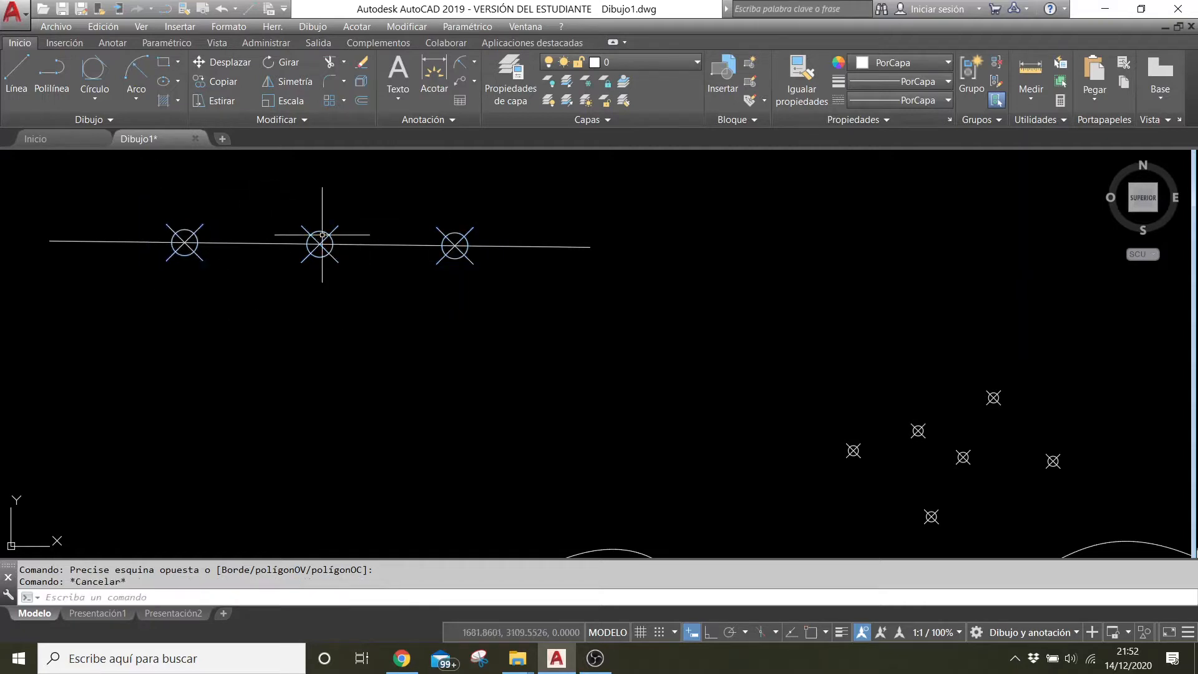
- Regenerate the drawing with REGEN and set the point style's size to 1 % relative to the screen
text(rg)
key(Return)
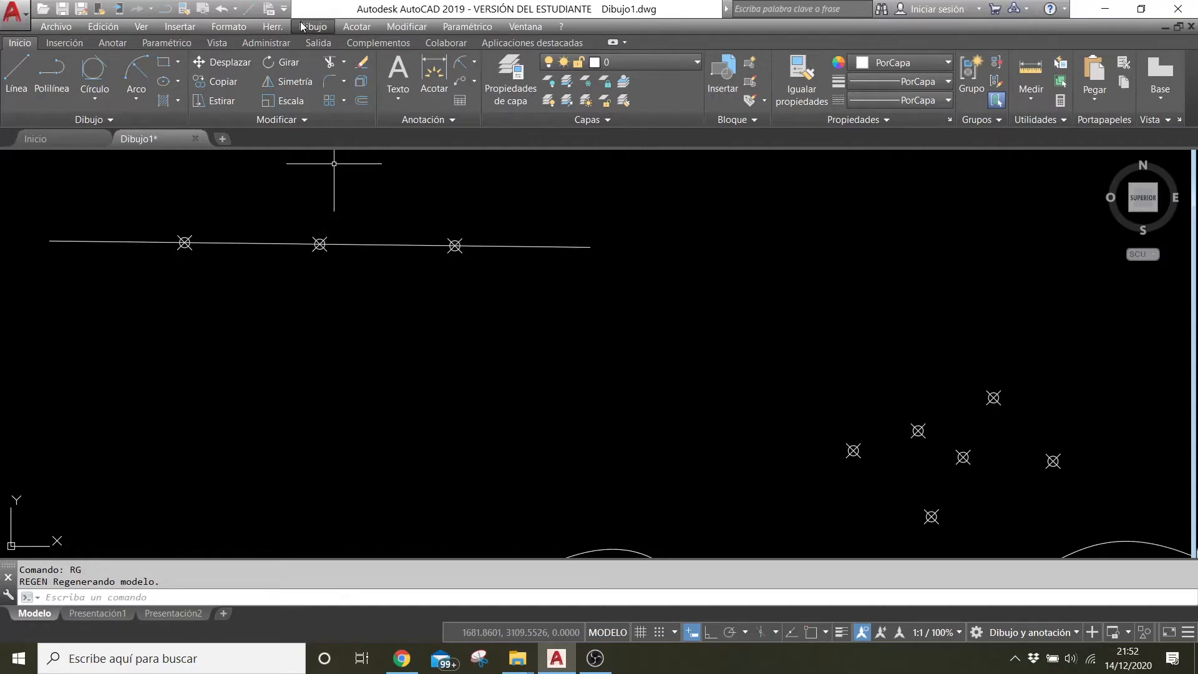
click(245, 30)
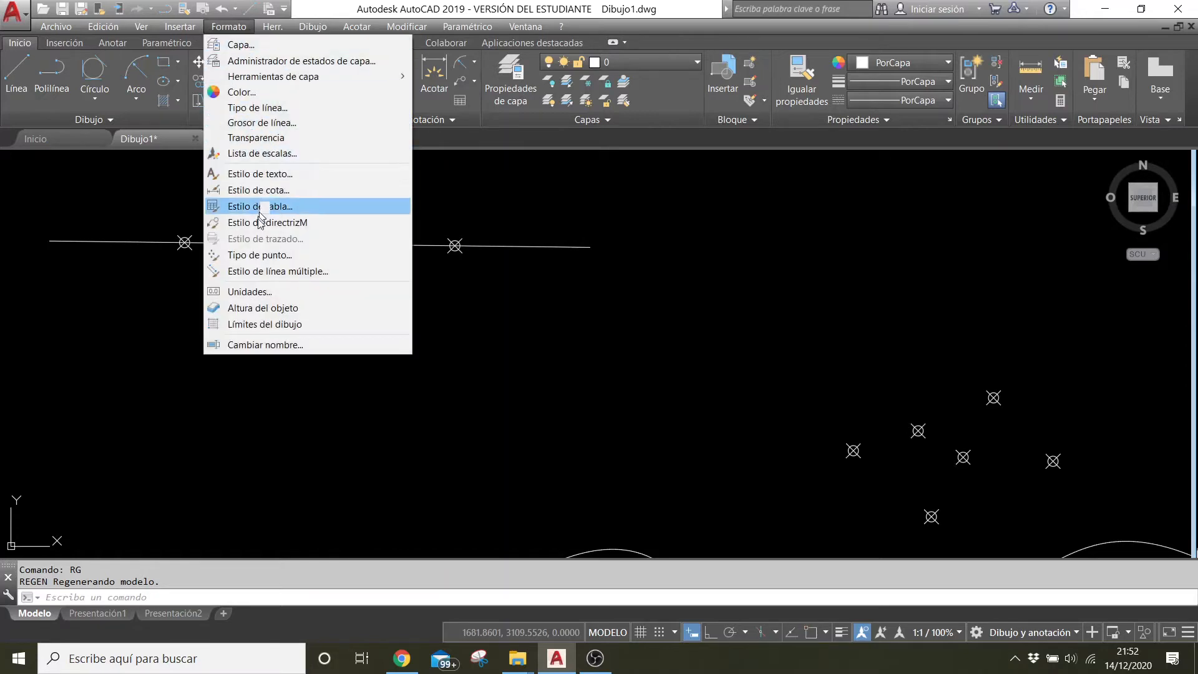
click(252, 255)
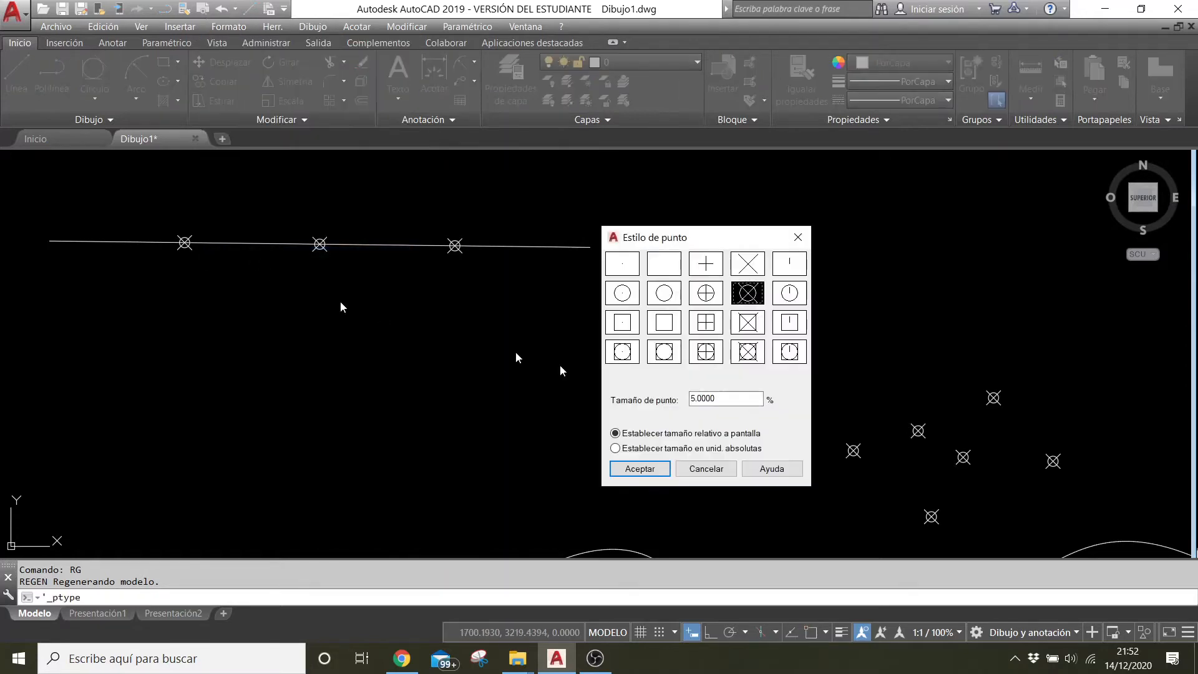
drag(719, 399, 645, 402)
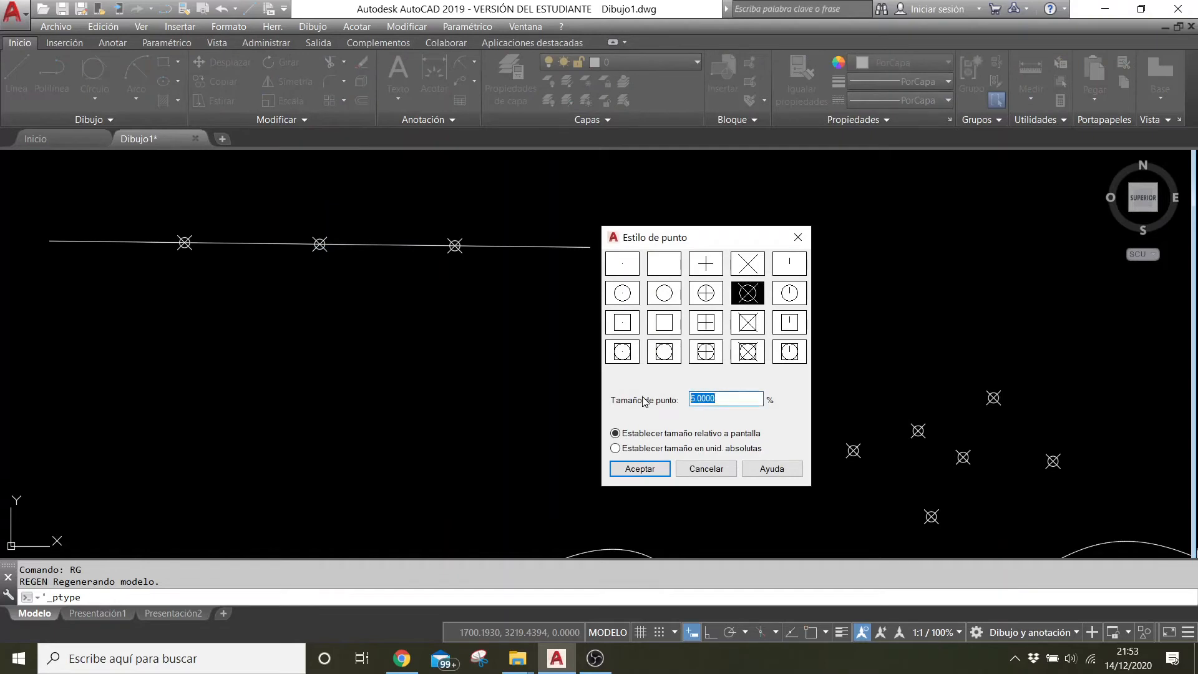
text(1)
key(Return)
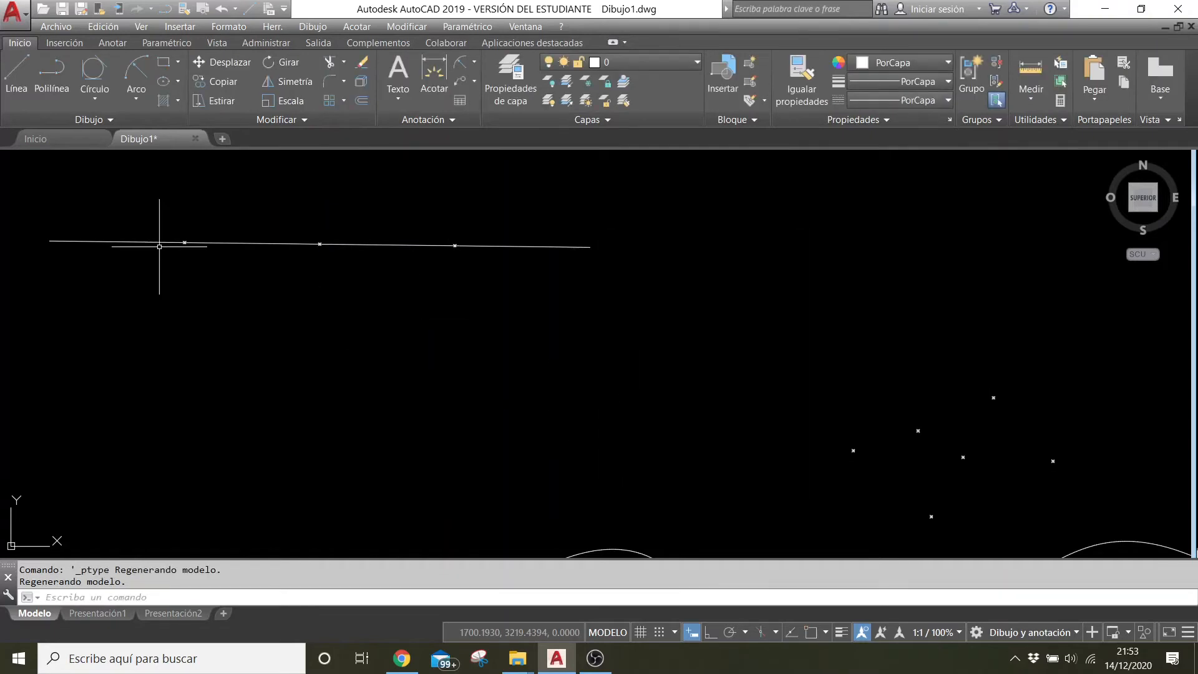